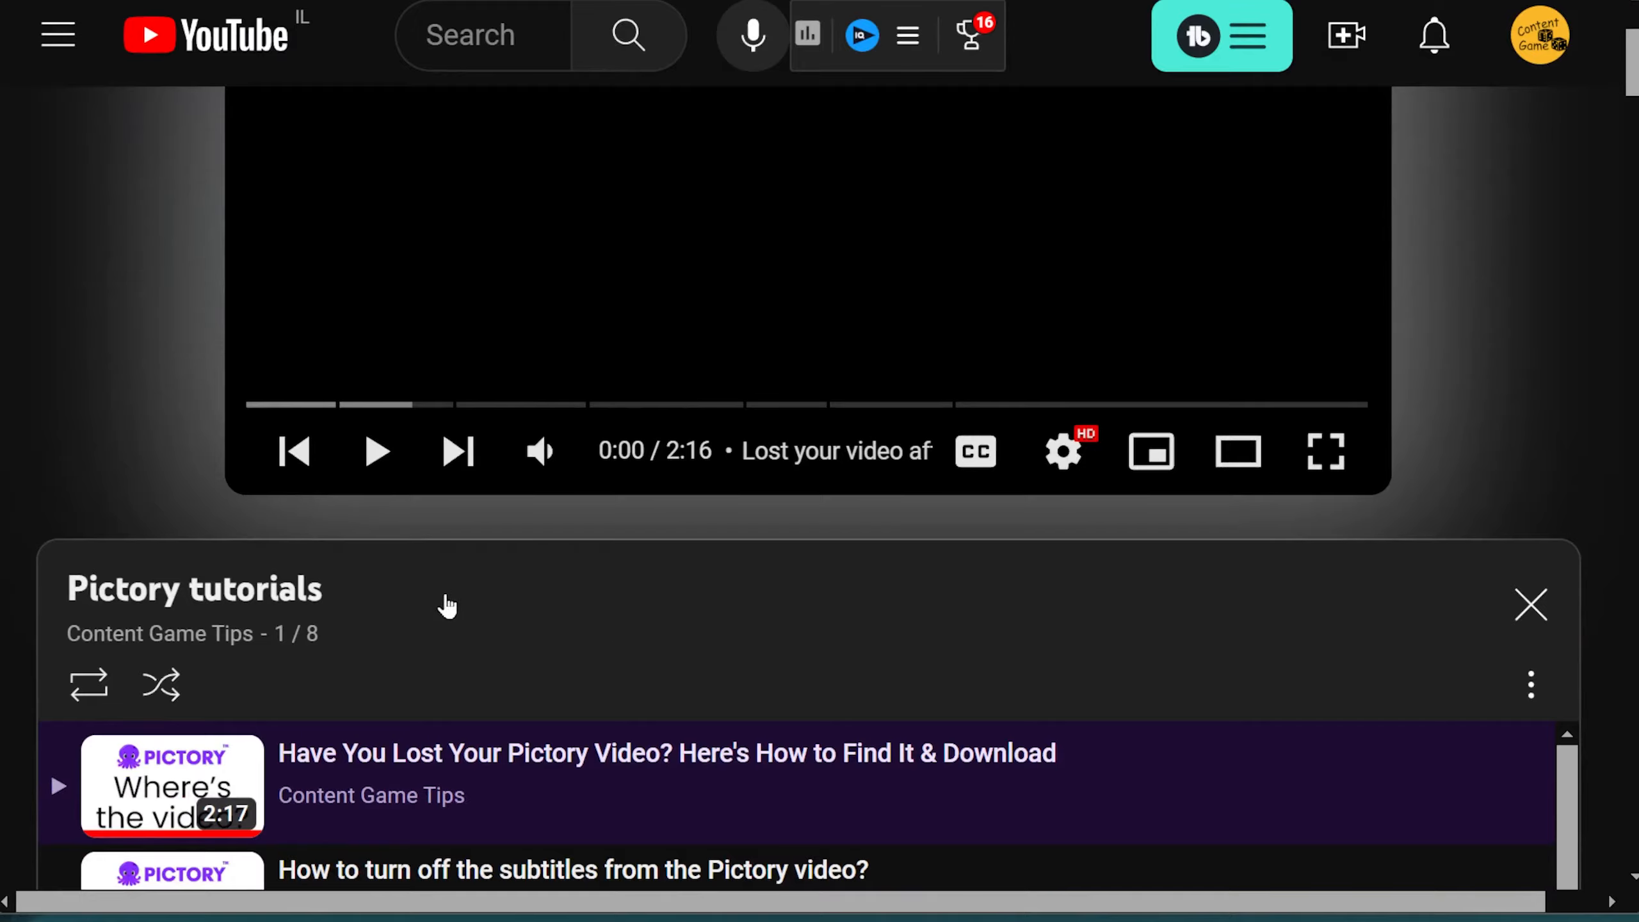
Step: Look through the videos in the Pictory tutorials playlist on YouTube
{"action": "scroll", "coordinate": [395, 597], "scroll_direction": "down", "scroll_amount": 4}
{"action": "scroll", "coordinate": [395, 597], "scroll_direction": "down", "scroll_amount": 7}
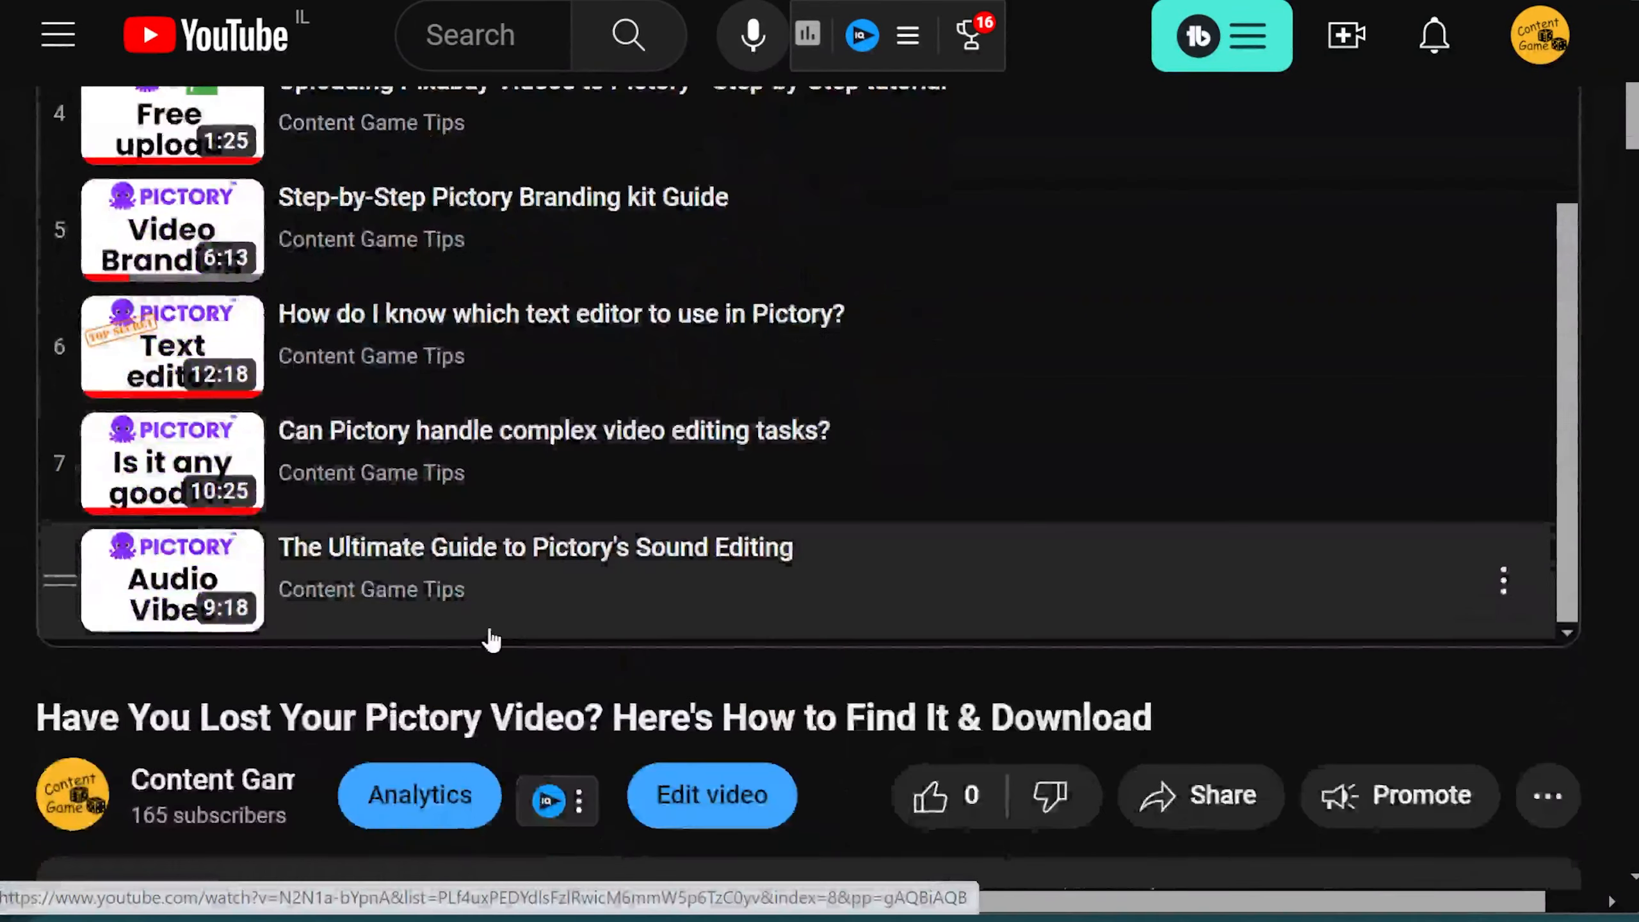
{"action": "scroll", "coordinate": [457, 619], "scroll_direction": "up", "scroll_amount": 4}
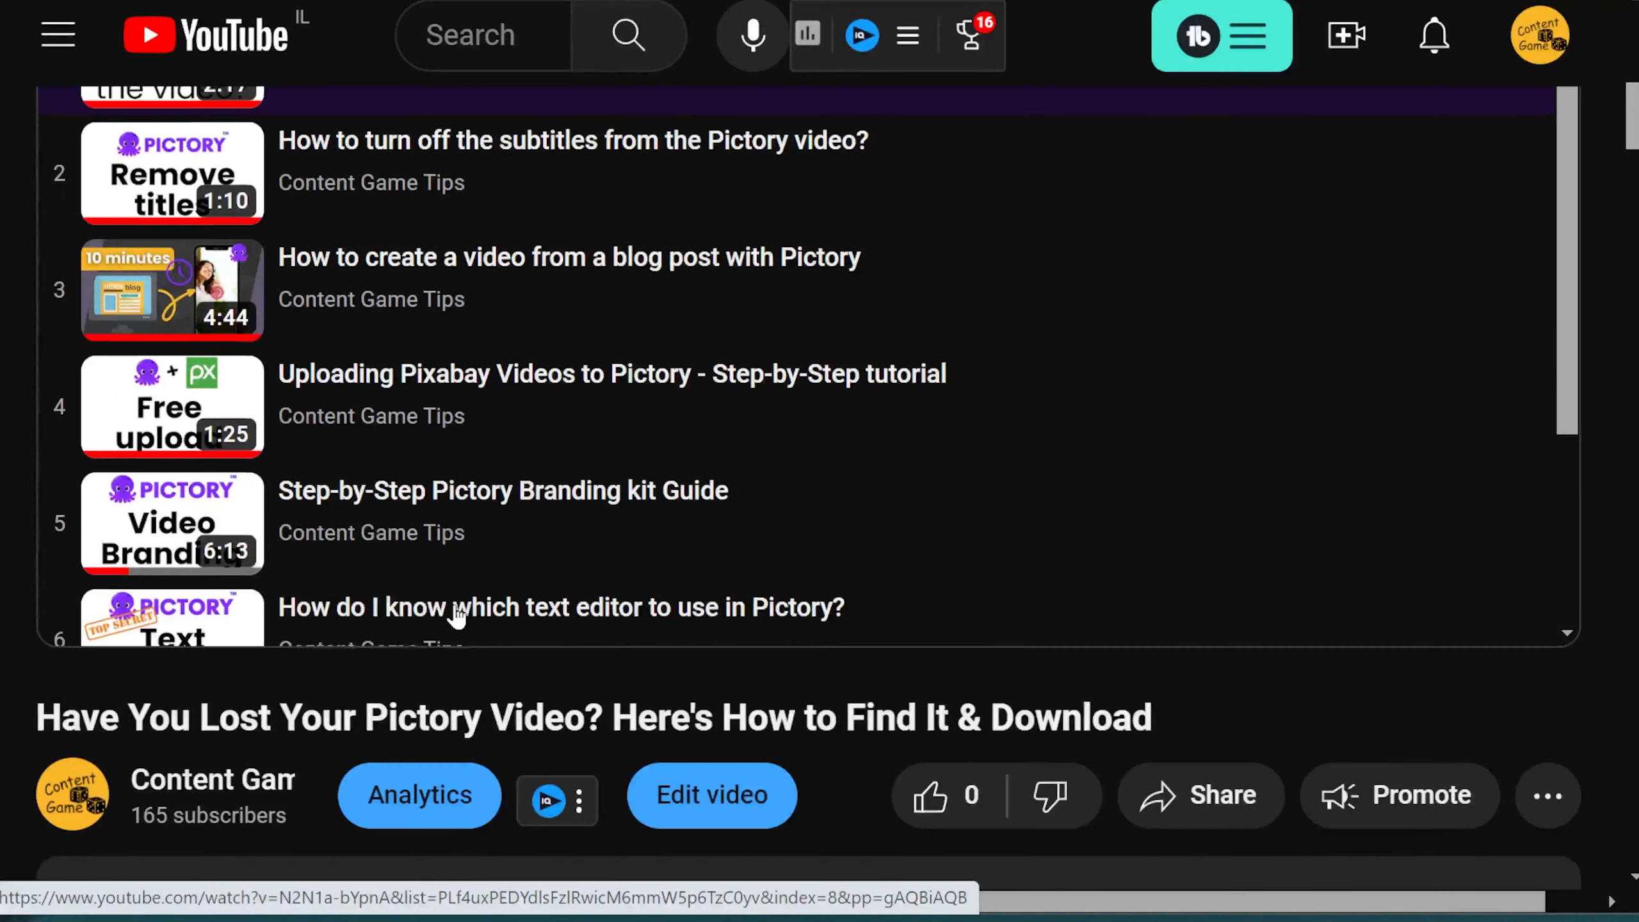
{"action": "scroll", "coordinate": [229, 504], "scroll_direction": "up", "scroll_amount": 2}
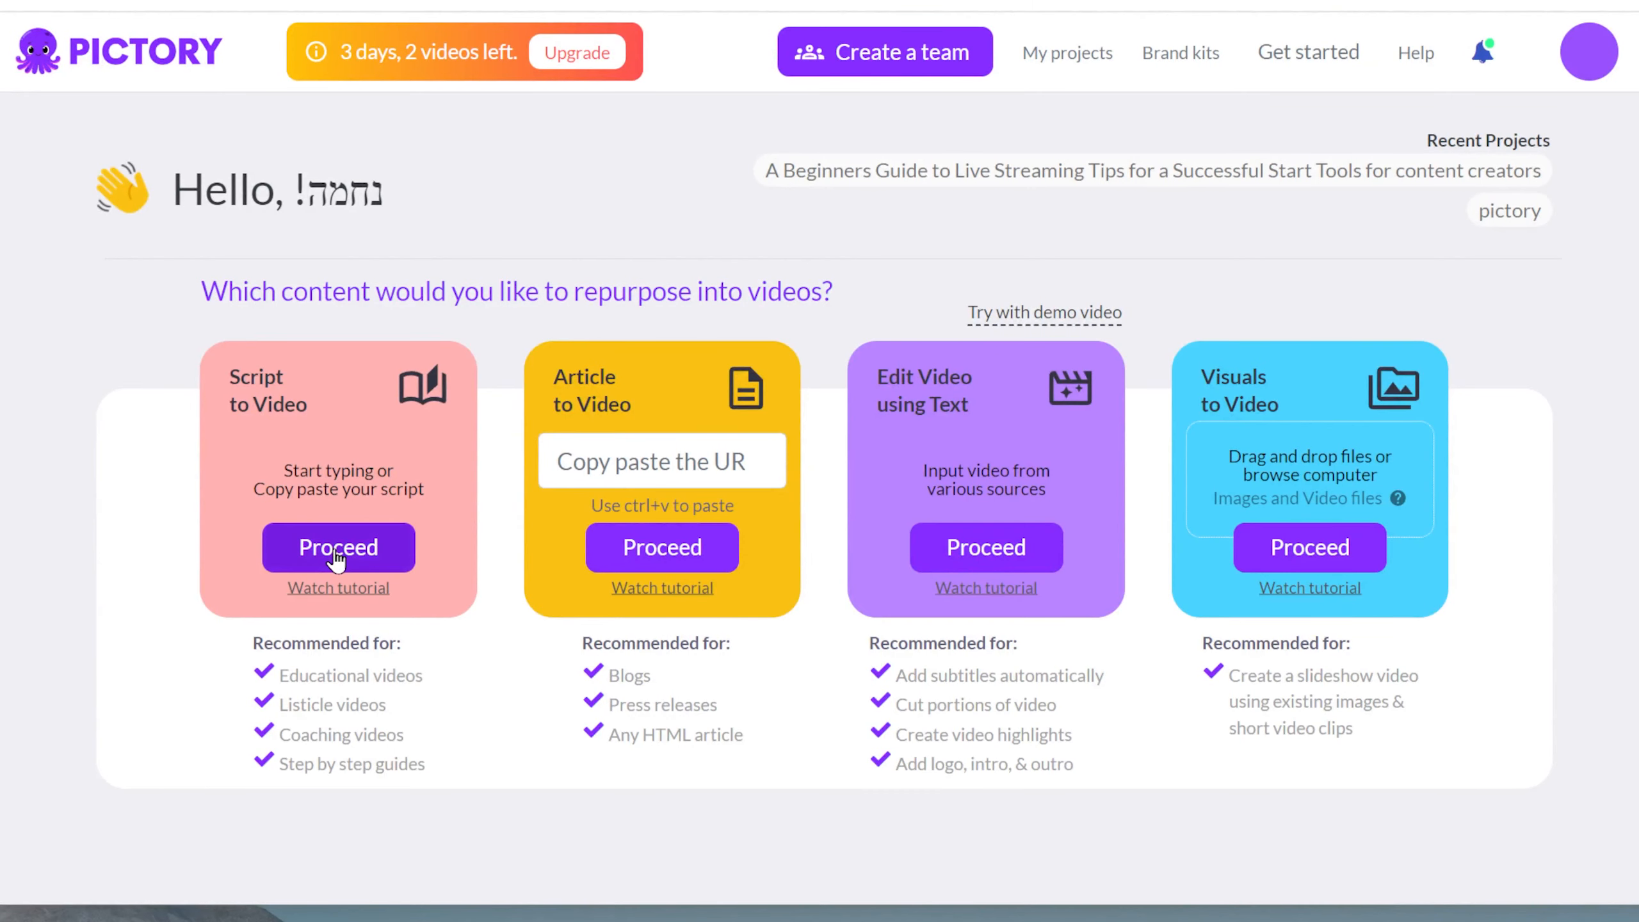
Step: Switch to Pictory, start a Script to Video project, insert the copied script about removing subtitles, and name the video "pictory titles"
{"action": "left_click", "coordinate": [335, 549]}
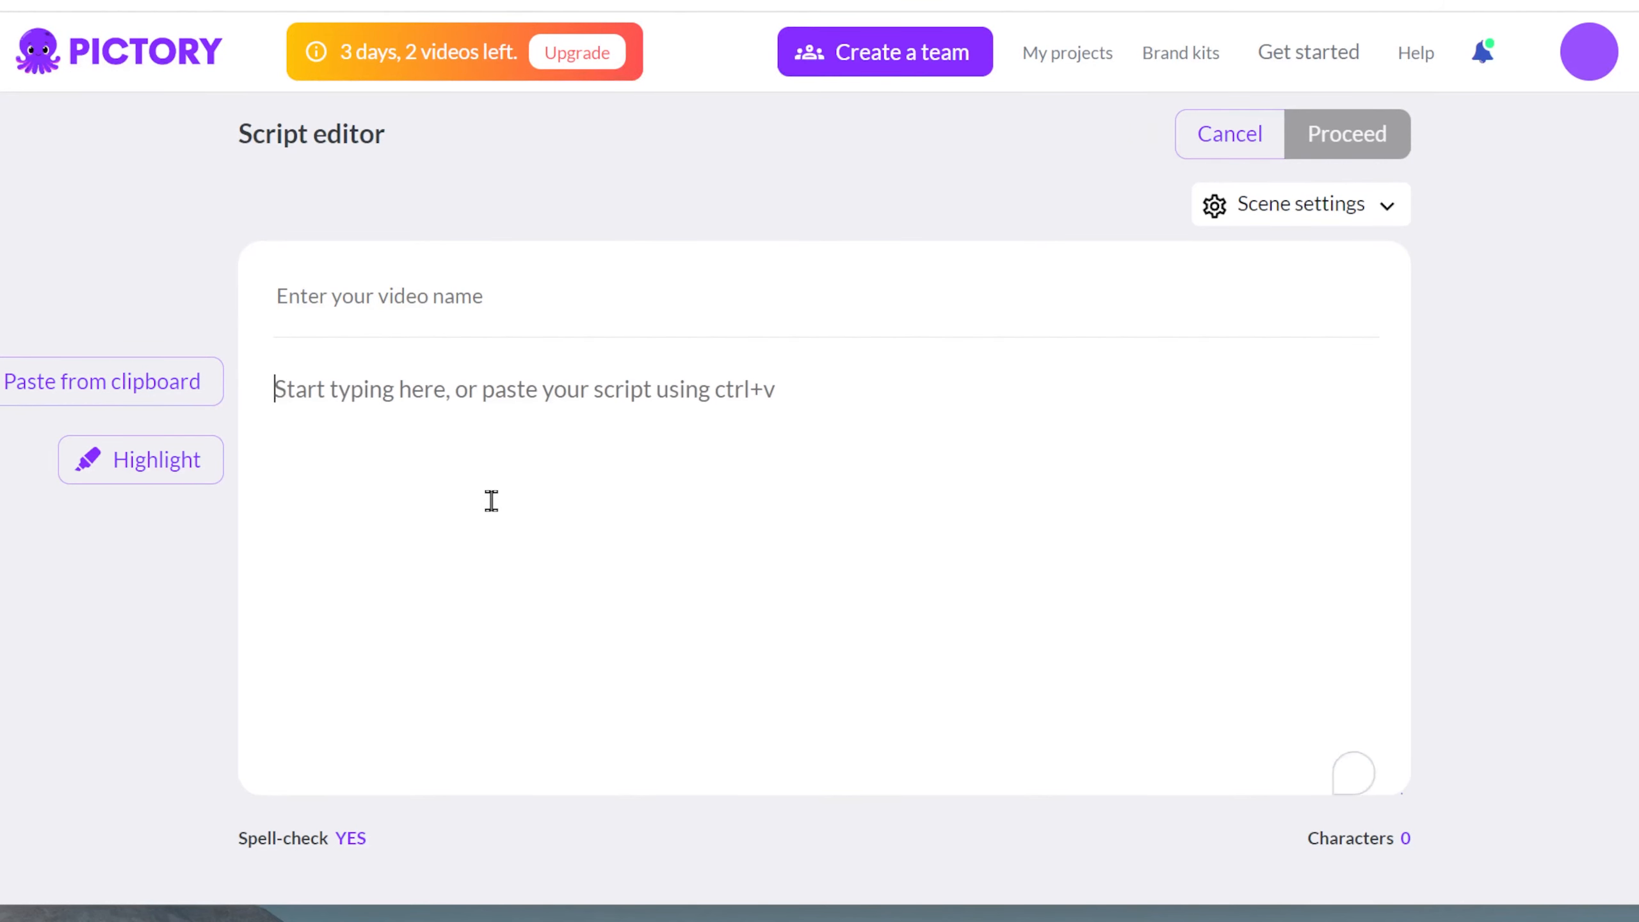
{"action": "type", "text": "You can remove the subtitles if you don't like them. Just click on the subtitles icon in the scene editor. If you want to remove them from the whole video, click on 'apply to all.' If you do that and want different text than the subtitles, you can use the 'text' option. This is to add text that is not tied to the script or the story. You can add text whether you use the subtitles or not. Click on the text, and then you can edit the style of this text. It can and should be different from the subtitles of that video. Another way to use text is when you use AI voice and need to fix the pronunciation. To do that, you need to create text that is not spelled correctly. Then, you should turn off the subtitles on the scene where you had to change the text to fix the AI pronunciation and add the correct text as text that is not tied to the story.\""}
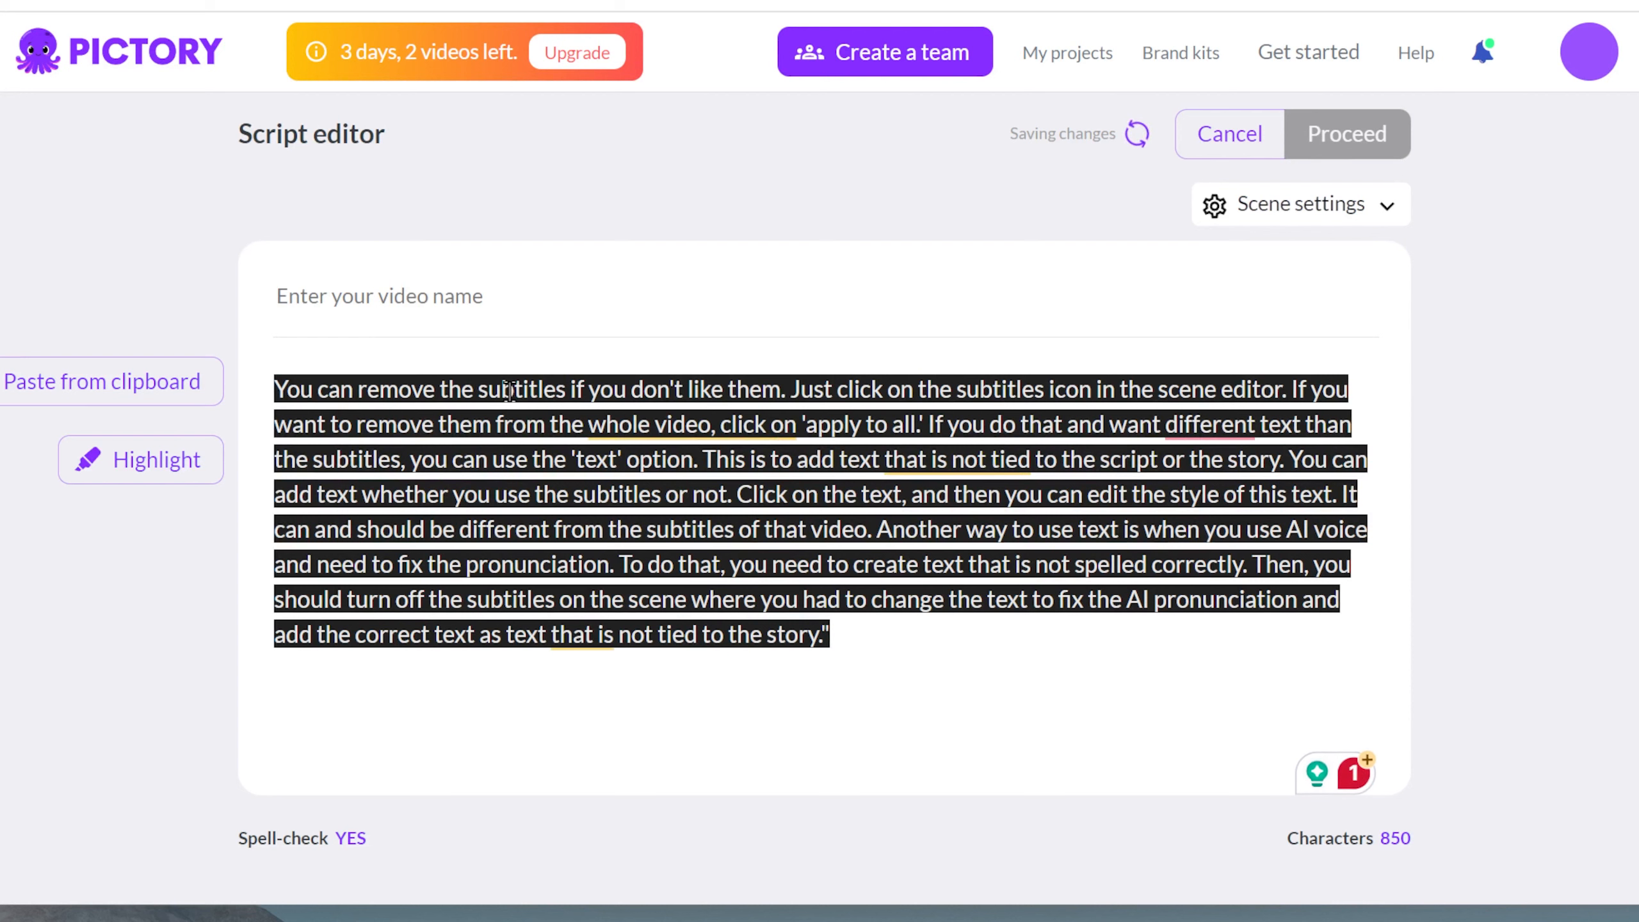
{"action": "type", "text": "pictory titles"}
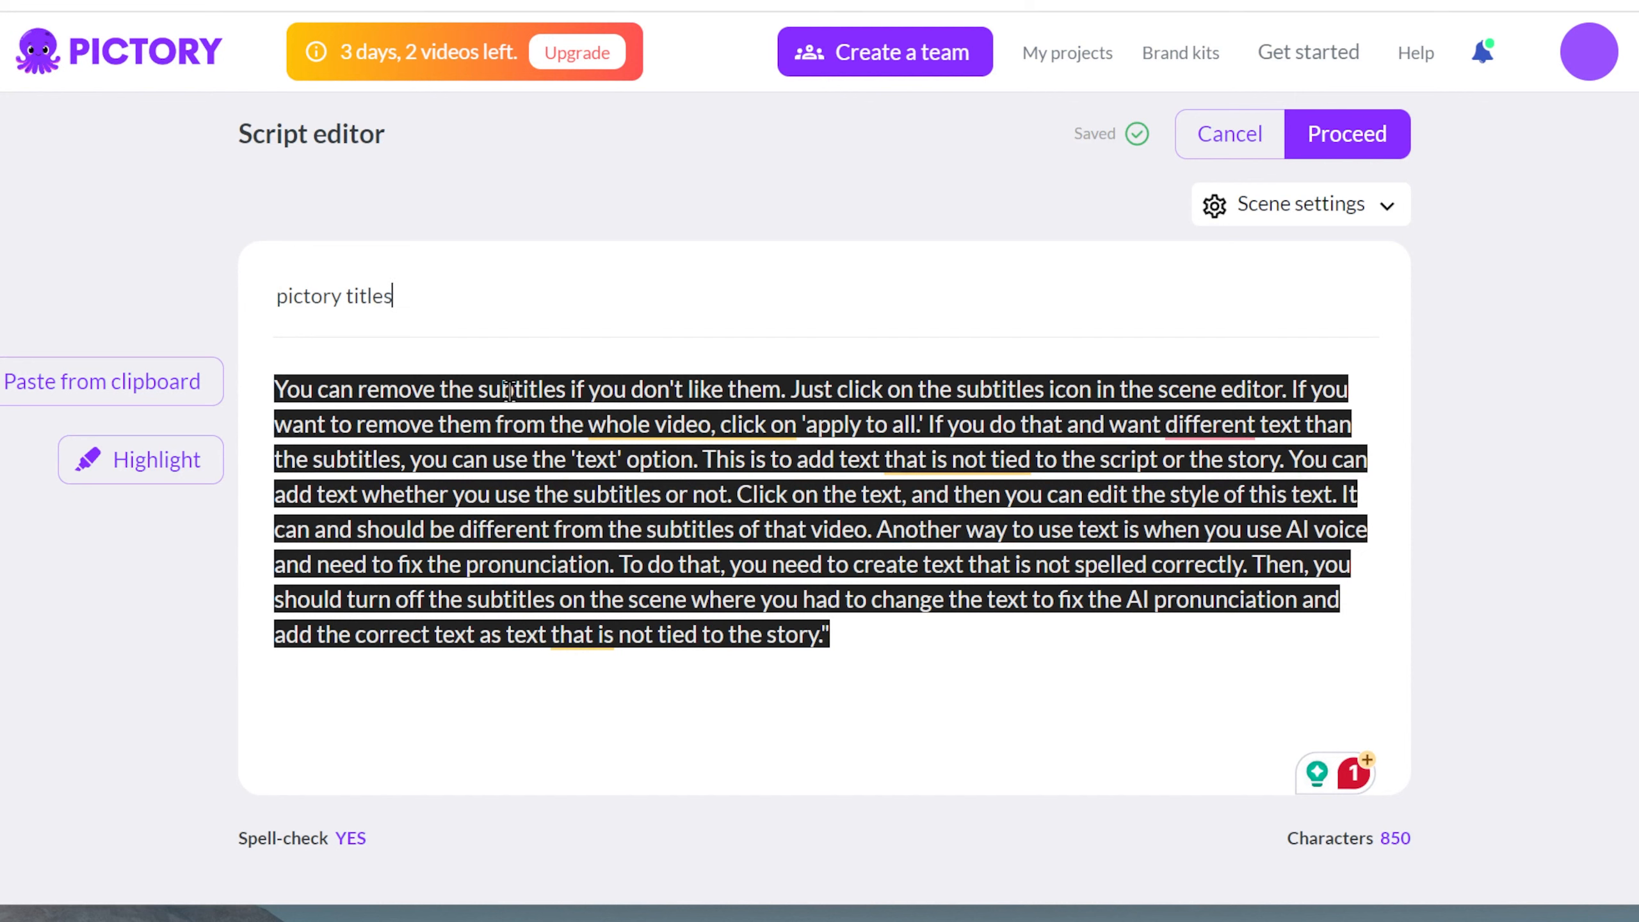
Step: Break the start of the script into separate lines after "like them.", "scene editor." and "whole video,"
{"action": "left_click", "coordinate": [378, 431]}
{"action": "left_click", "coordinate": [789, 388]}
{"action": "key", "text": "Return"}
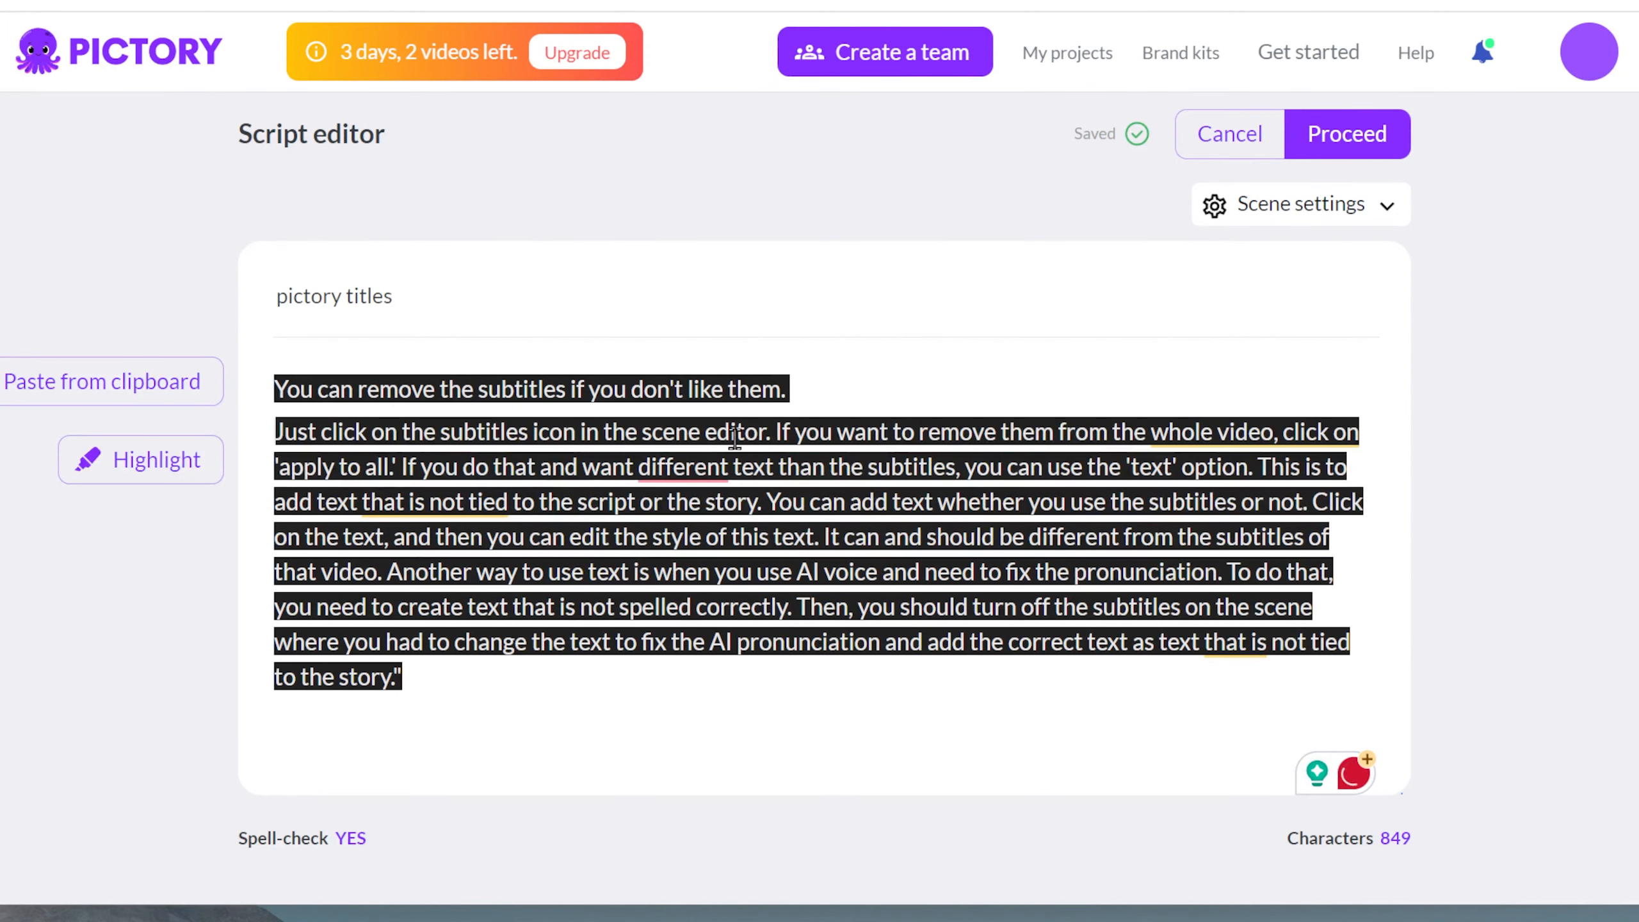
{"action": "left_click", "coordinate": [772, 432]}
{"action": "key", "text": "Return"}
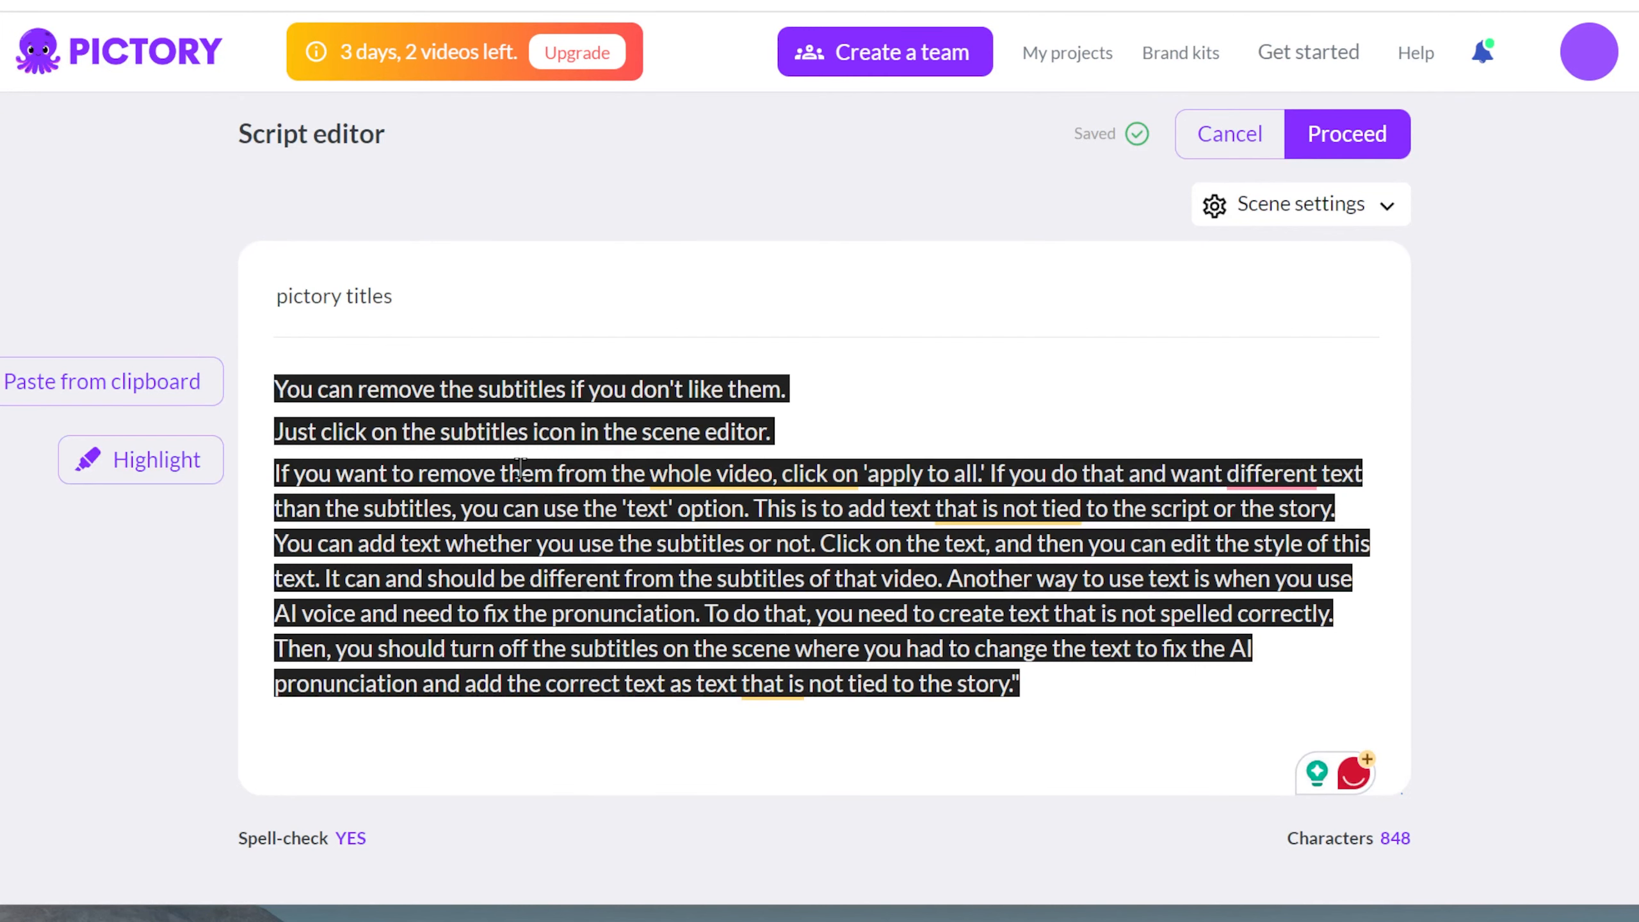
{"action": "mouse_move", "coordinate": [789, 471]}
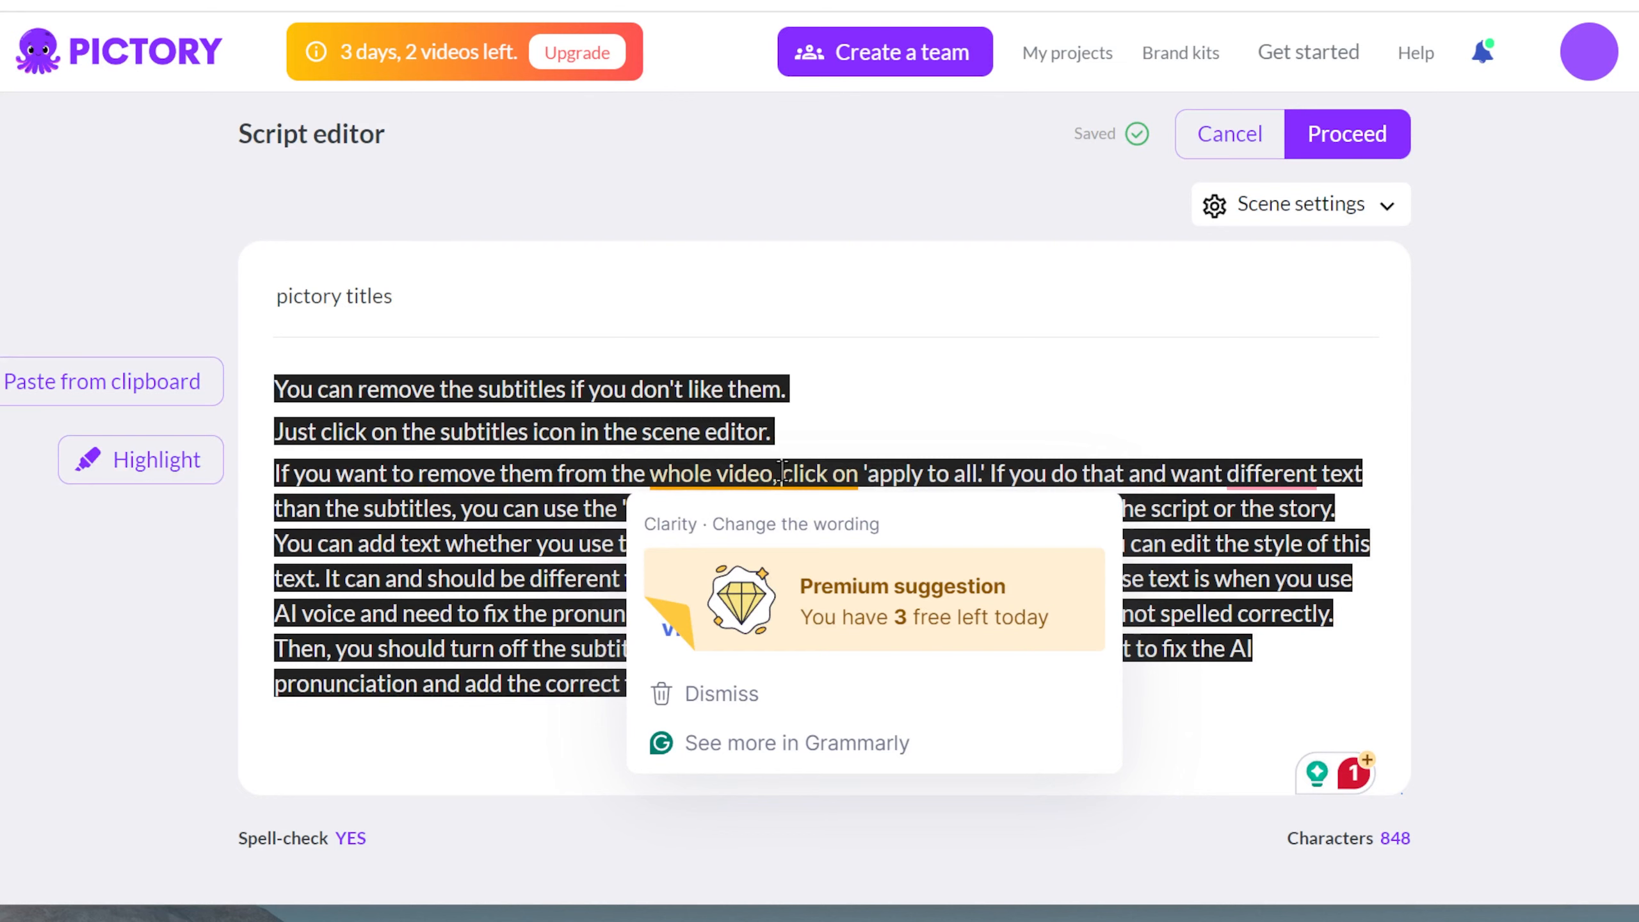
{"action": "left_click", "coordinate": [783, 473]}
{"action": "key", "text": "Return"}
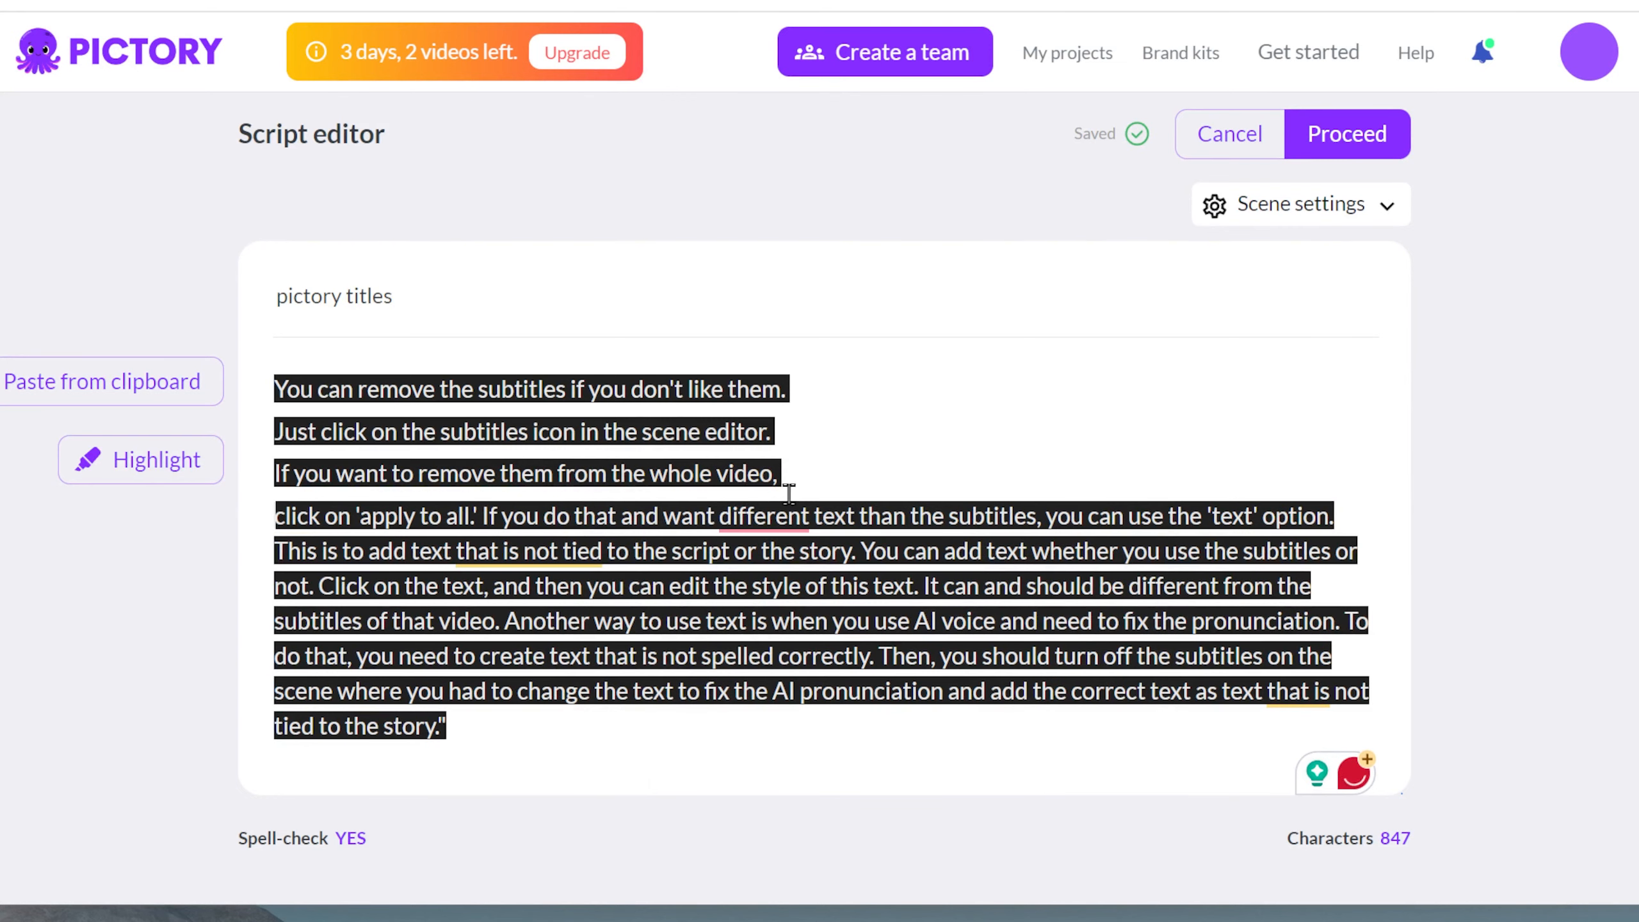
Step: Add line breaks in the script after "'apply to all.'", "'text' option.", "or the story." and "subtitles or not."
{"action": "left_click", "coordinate": [482, 516]}
{"action": "key", "text": "Return"}
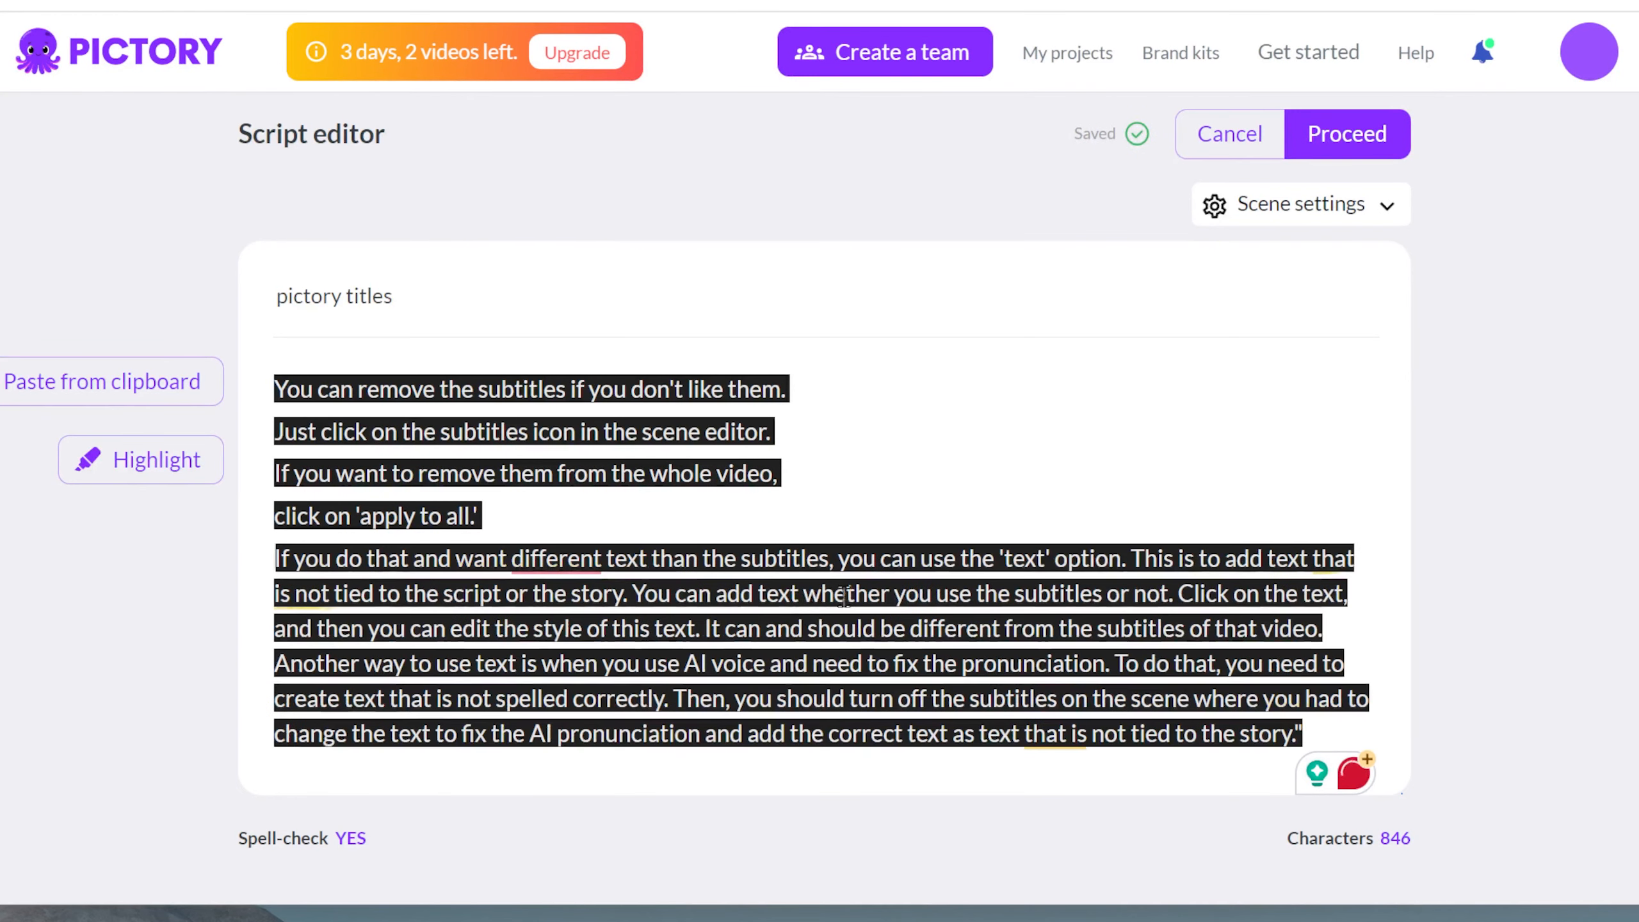
{"action": "left_click", "coordinate": [1129, 559]}
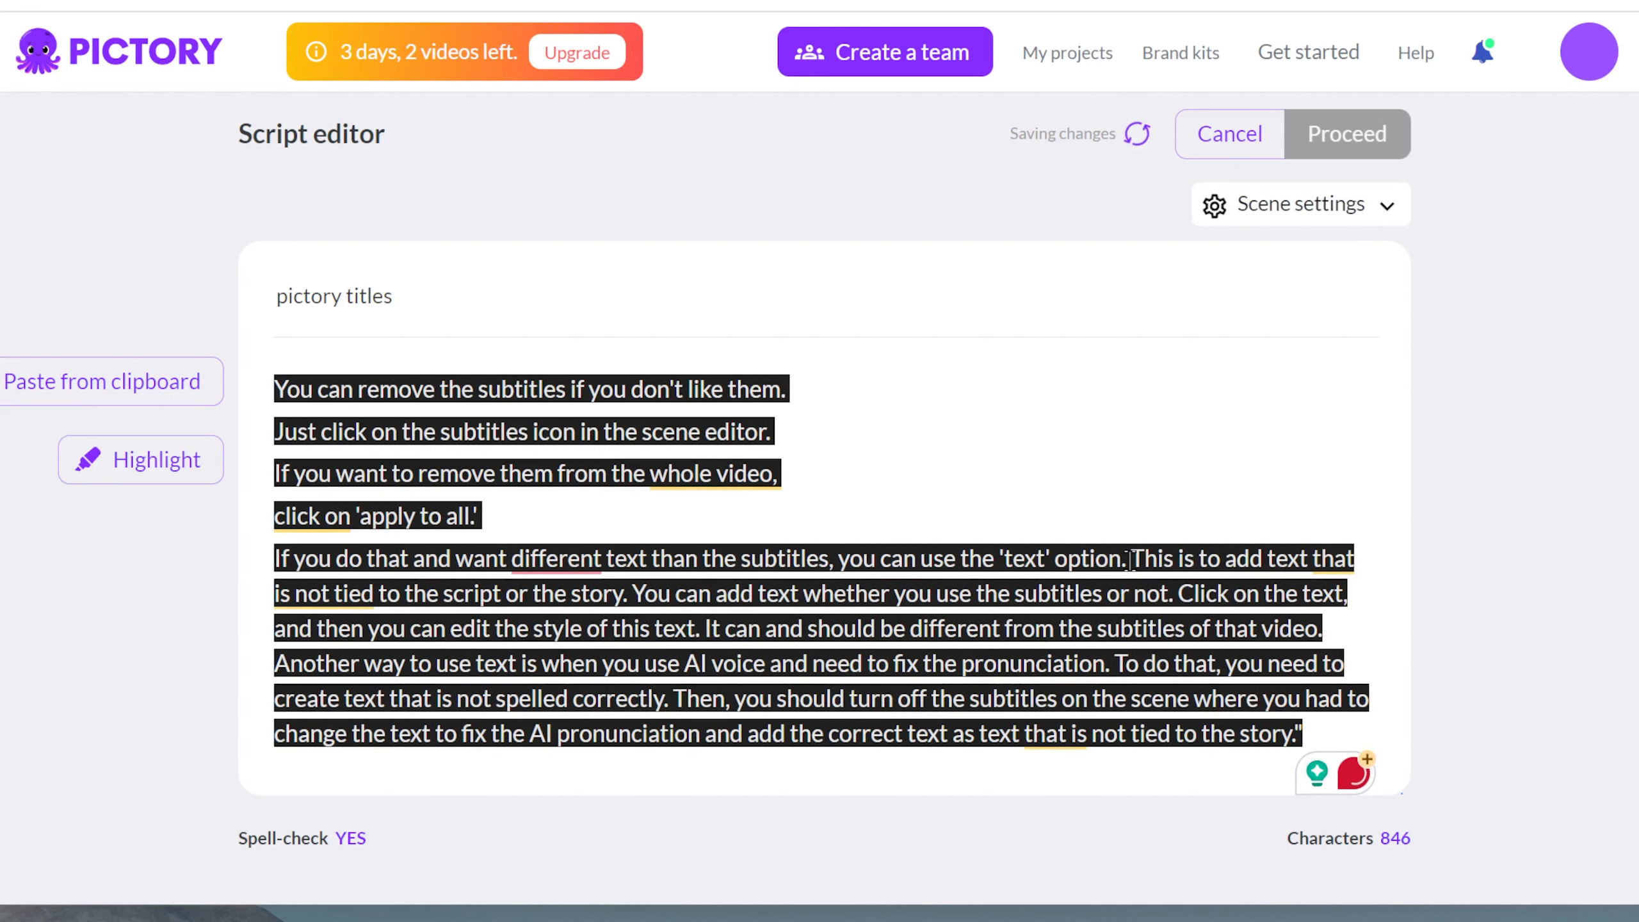
{"action": "key", "text": "Return"}
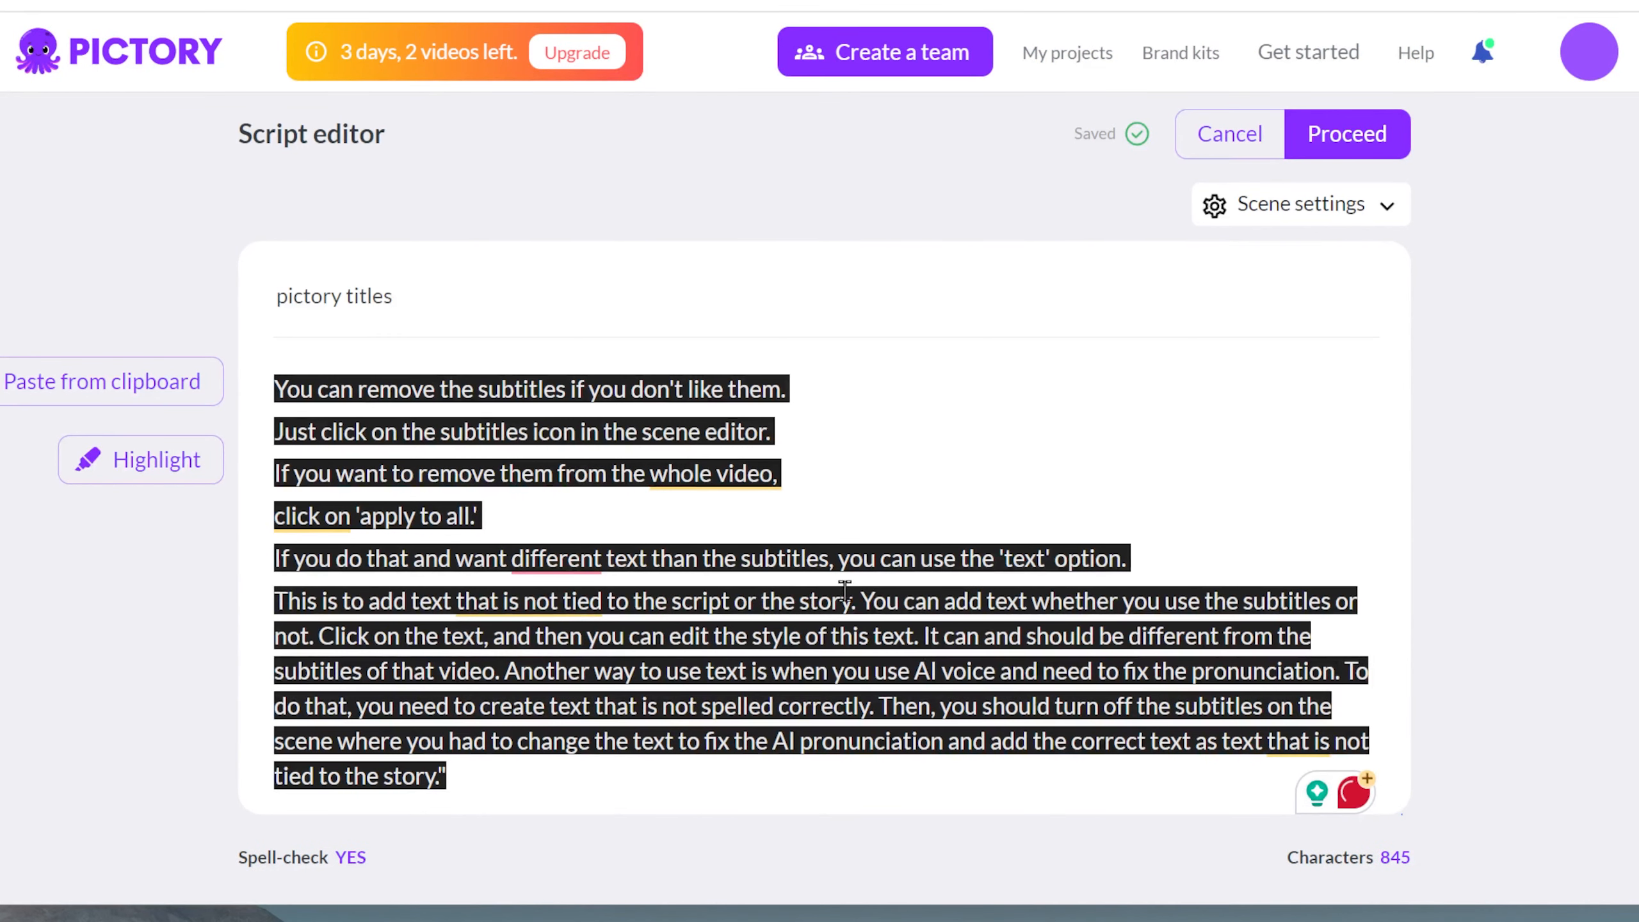
{"action": "left_click", "coordinate": [865, 604]}
{"action": "key", "text": "Return"}
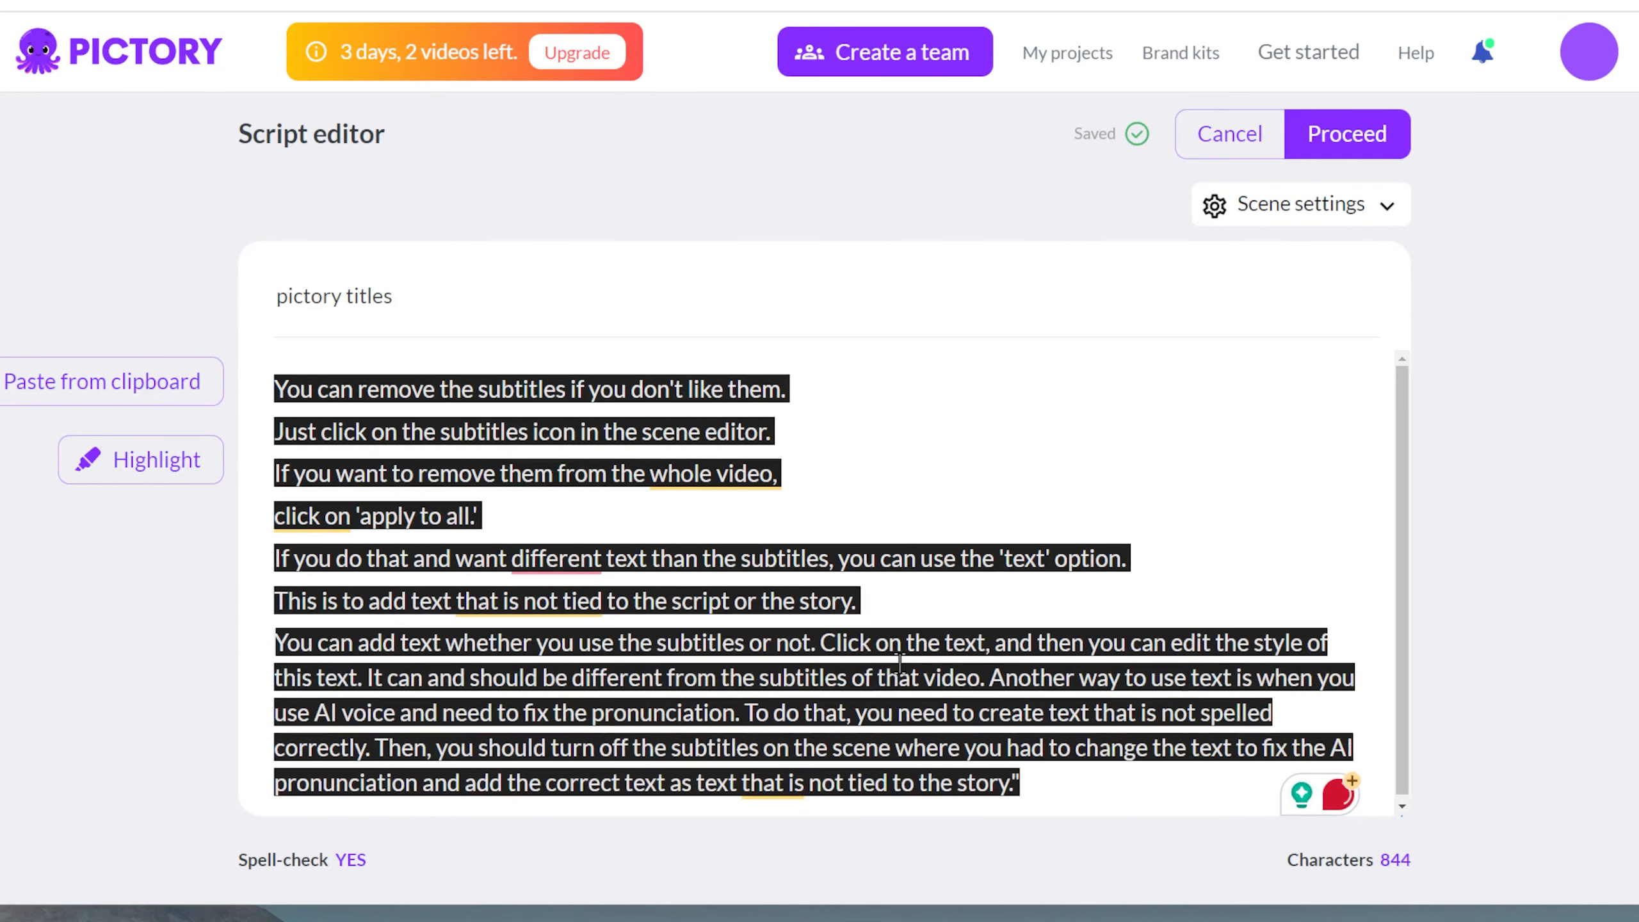
{"action": "left_click", "coordinate": [820, 644]}
{"action": "key", "text": "Return"}
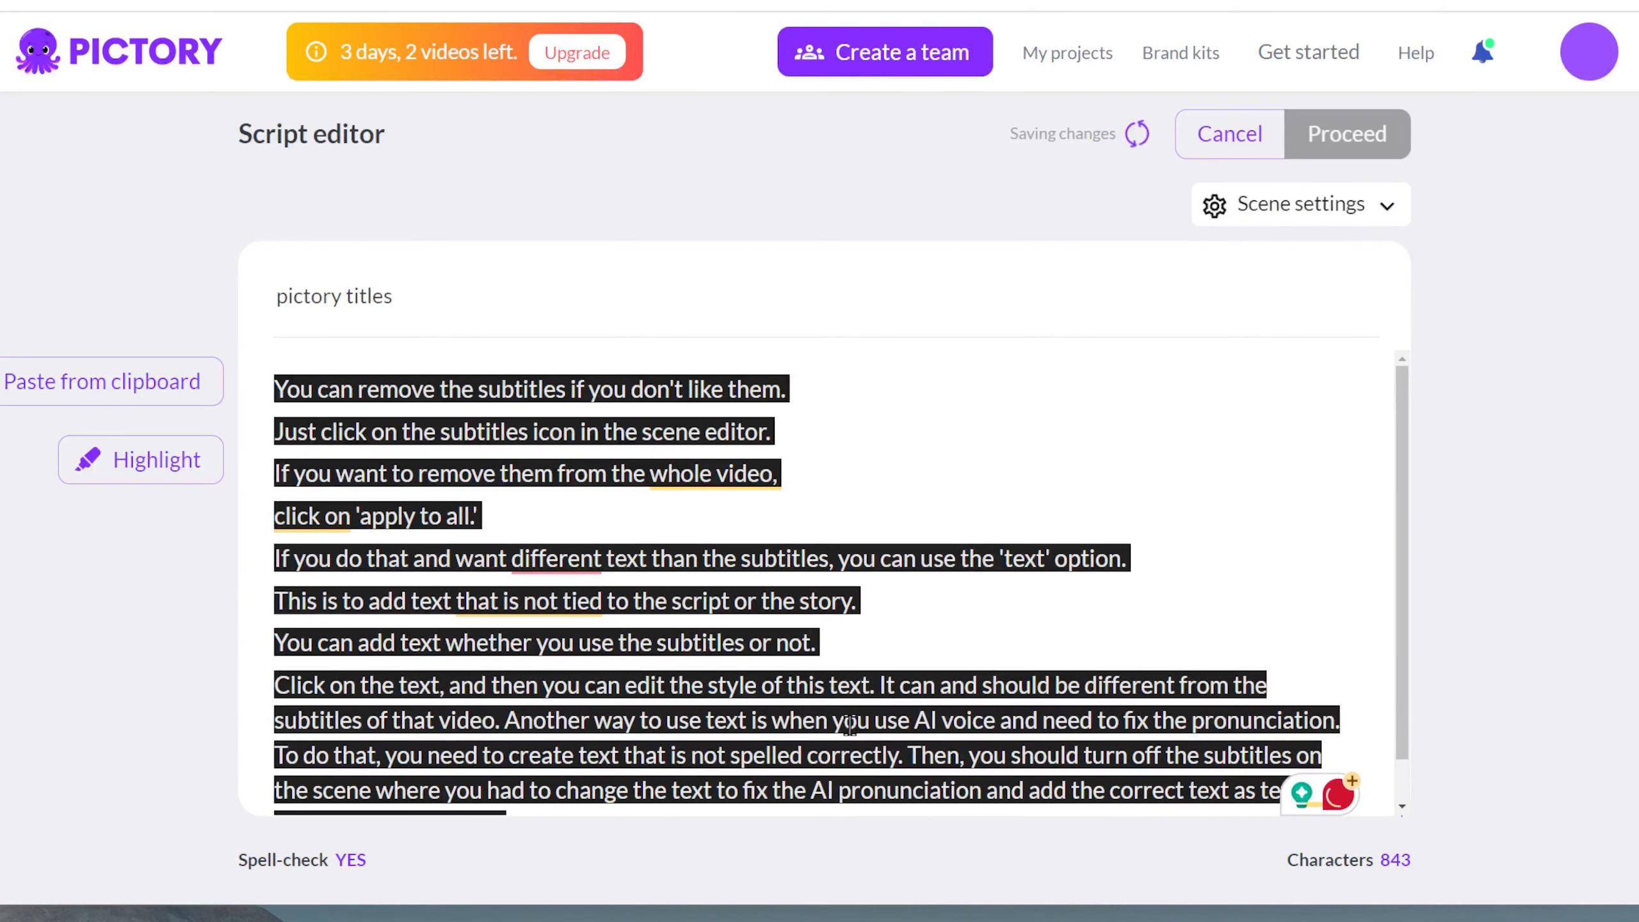
Step: Put line breaks after "style of this text.", "subtitles of that video.", "fix the pronunciation." and "not spelled correctly."
{"action": "left_click", "coordinate": [881, 684]}
{"action": "key", "text": "Return"}
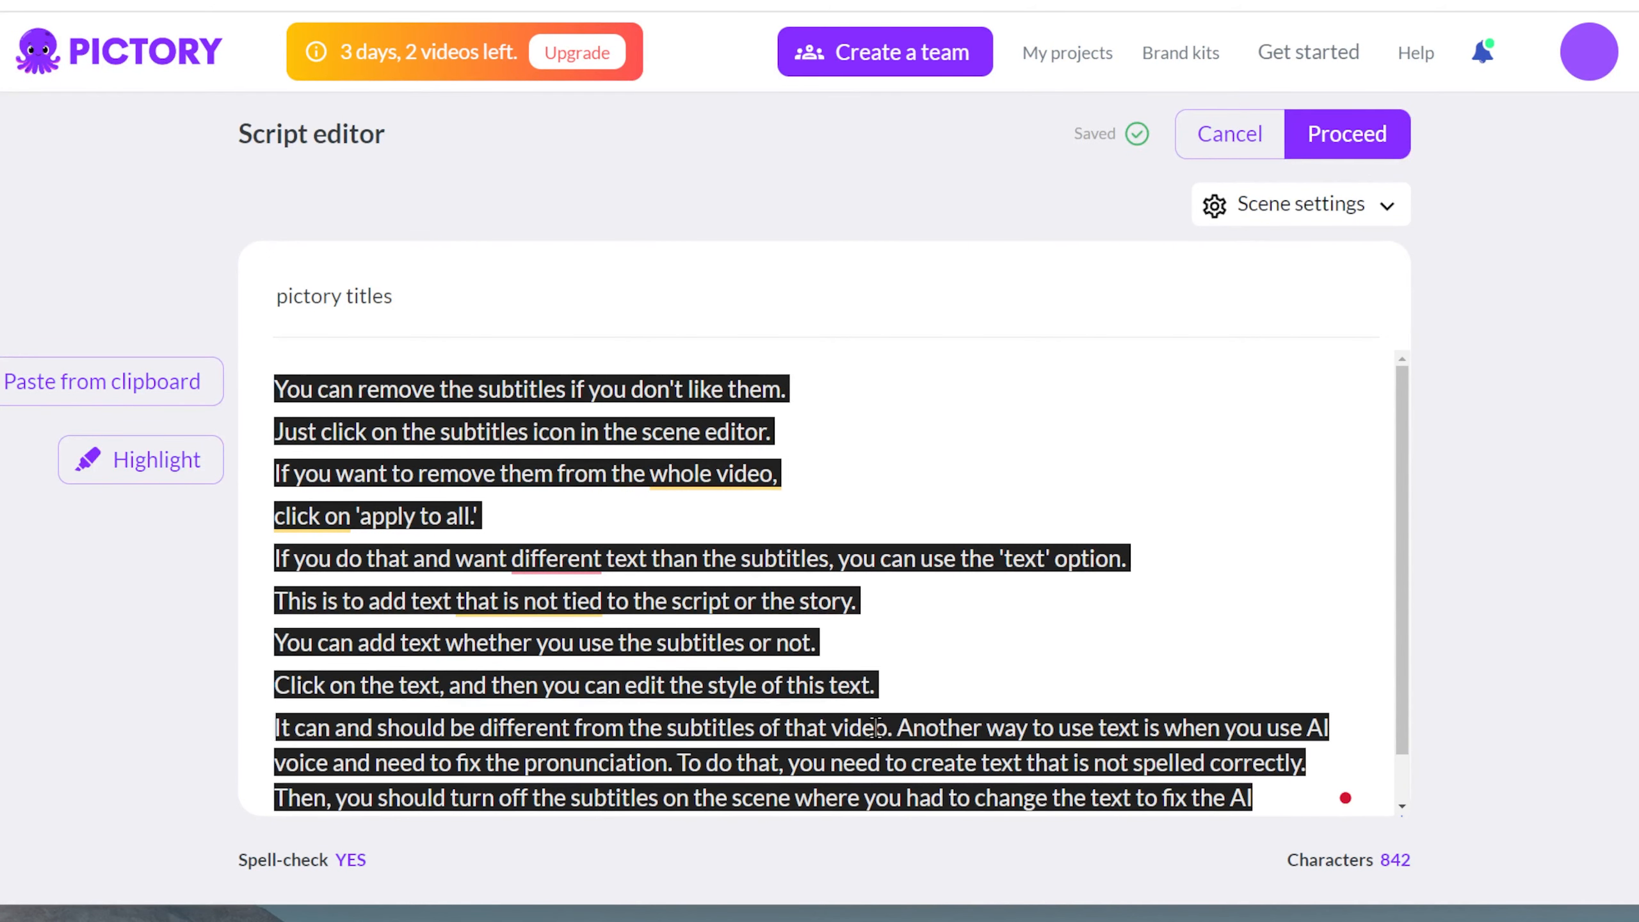
{"action": "left_click", "coordinate": [896, 724]}
{"action": "key", "text": "Return"}
{"action": "scroll", "coordinate": [915, 677], "scroll_direction": "down", "scroll_amount": 1}
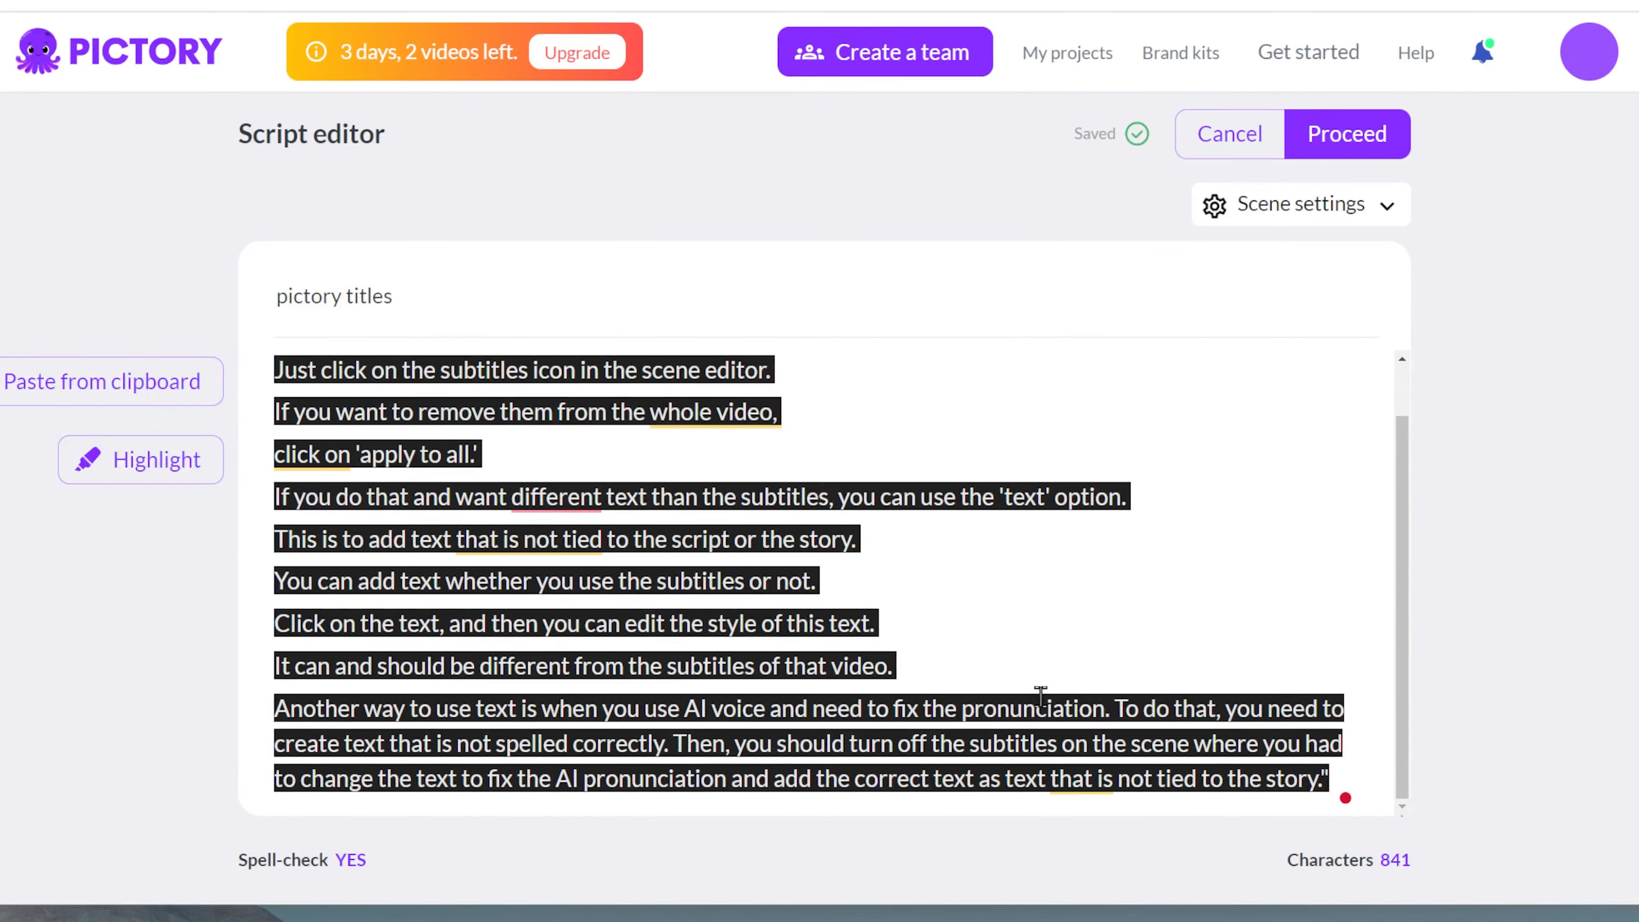
{"action": "left_click", "coordinate": [1115, 708]}
{"action": "key", "text": "Return"}
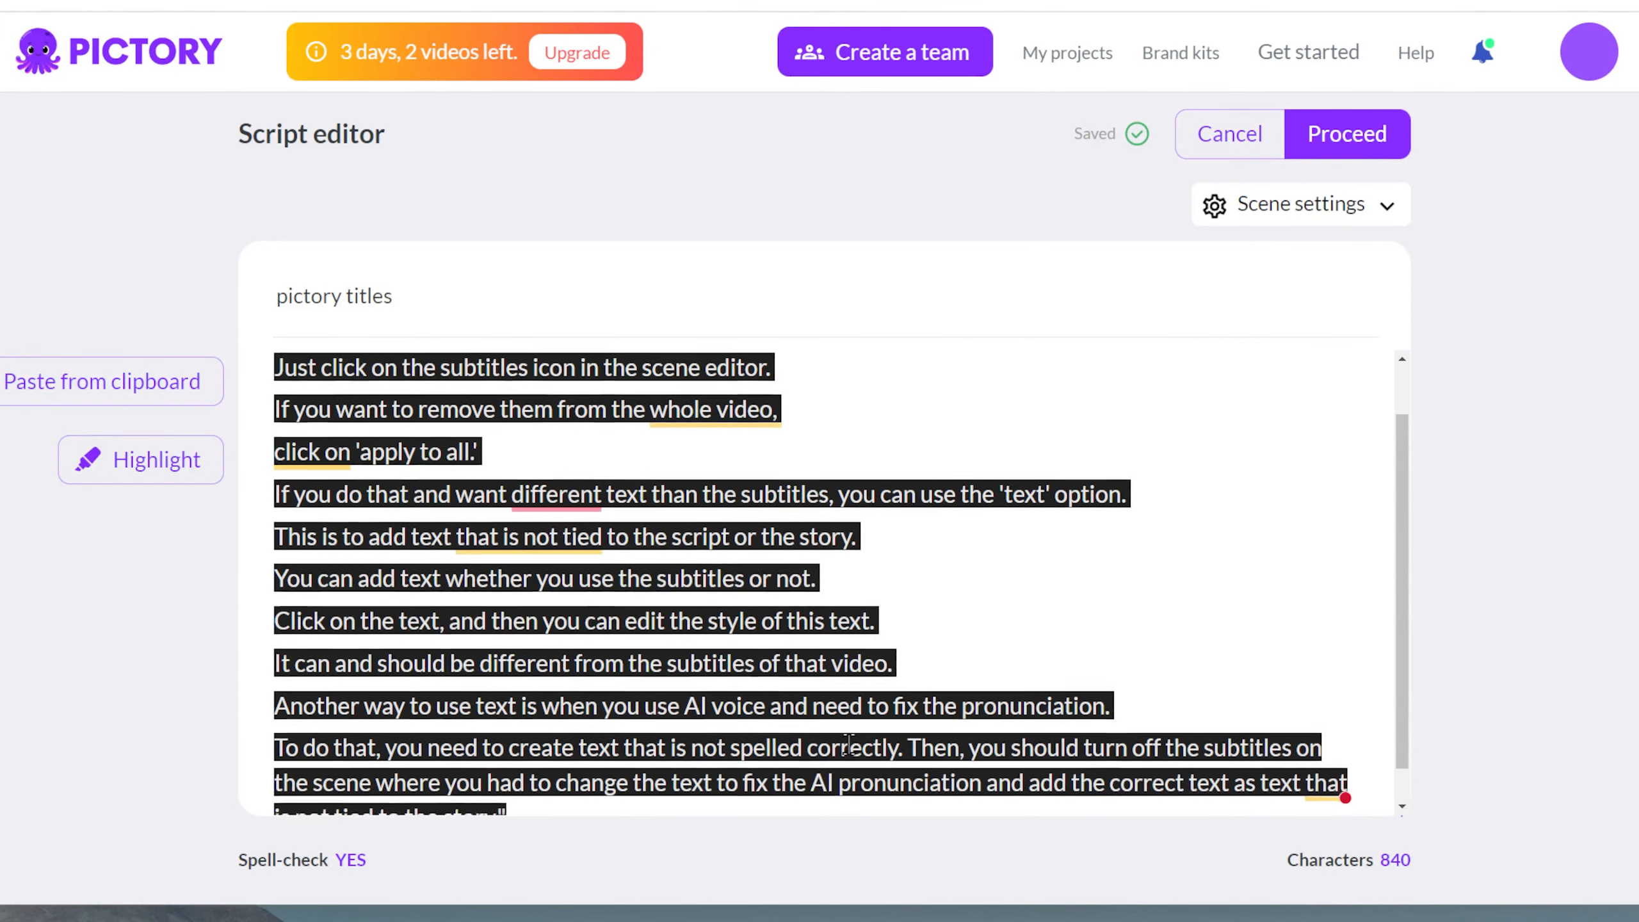
{"action": "scroll", "coordinate": [739, 733], "scroll_direction": "down", "scroll_amount": 1}
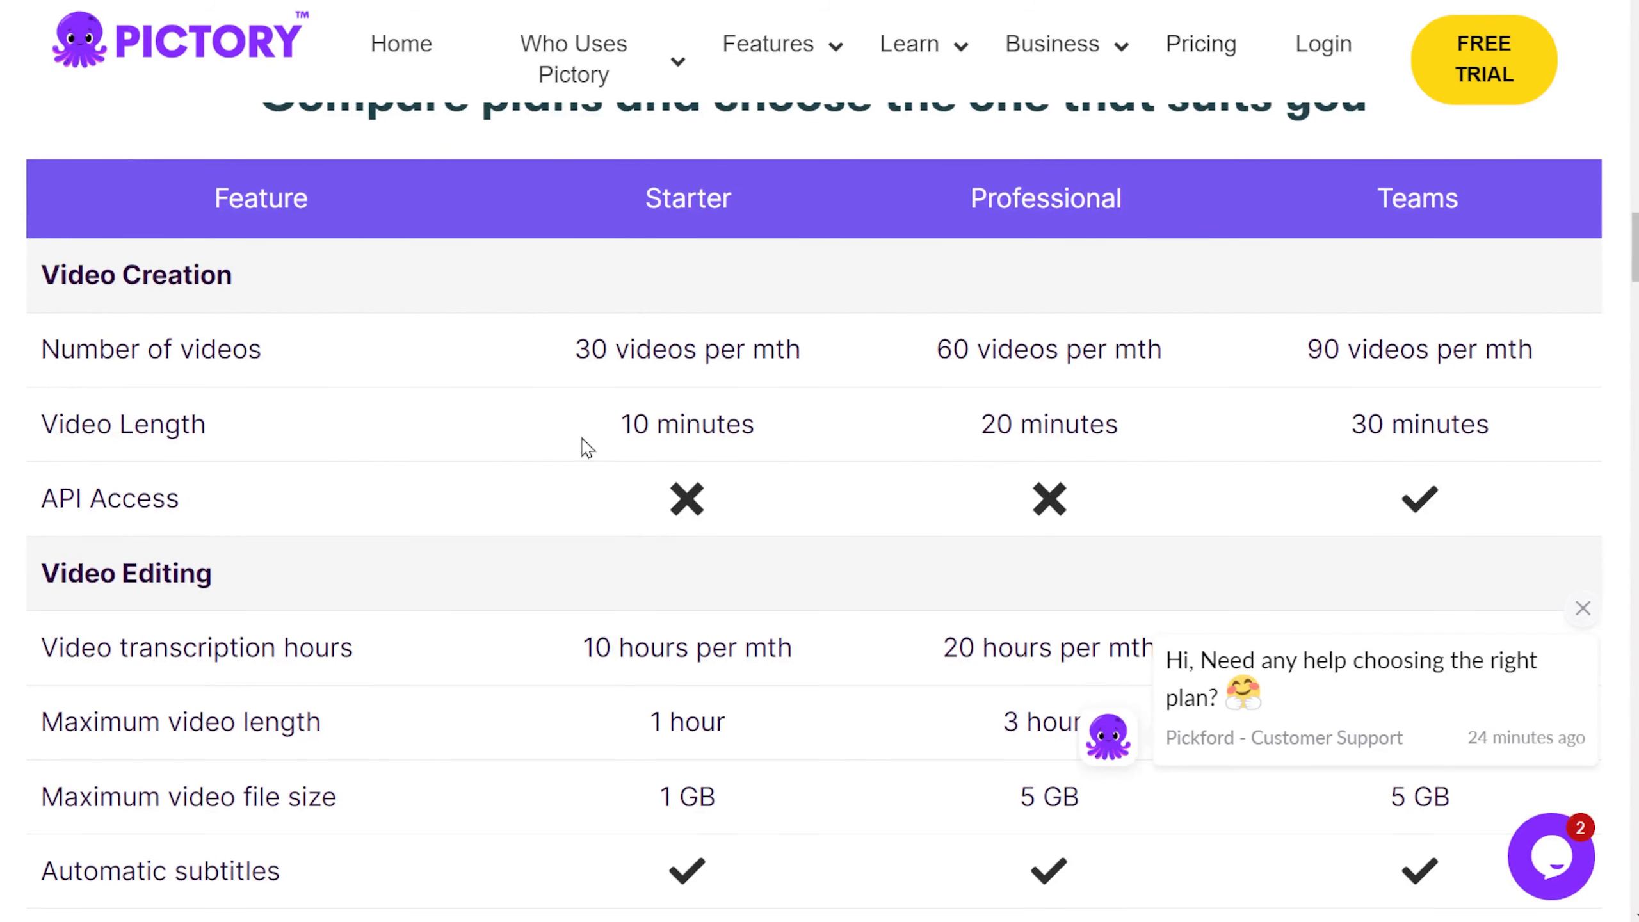
Step: Compare the video length limits of the Starter, Professional and Teams plans on the Pictory pricing page
{"action": "left_click_drag", "start_coordinate": [586, 446], "coordinate": [766, 445]}
{"action": "left_click_drag", "start_coordinate": [978, 430], "coordinate": [1182, 435]}
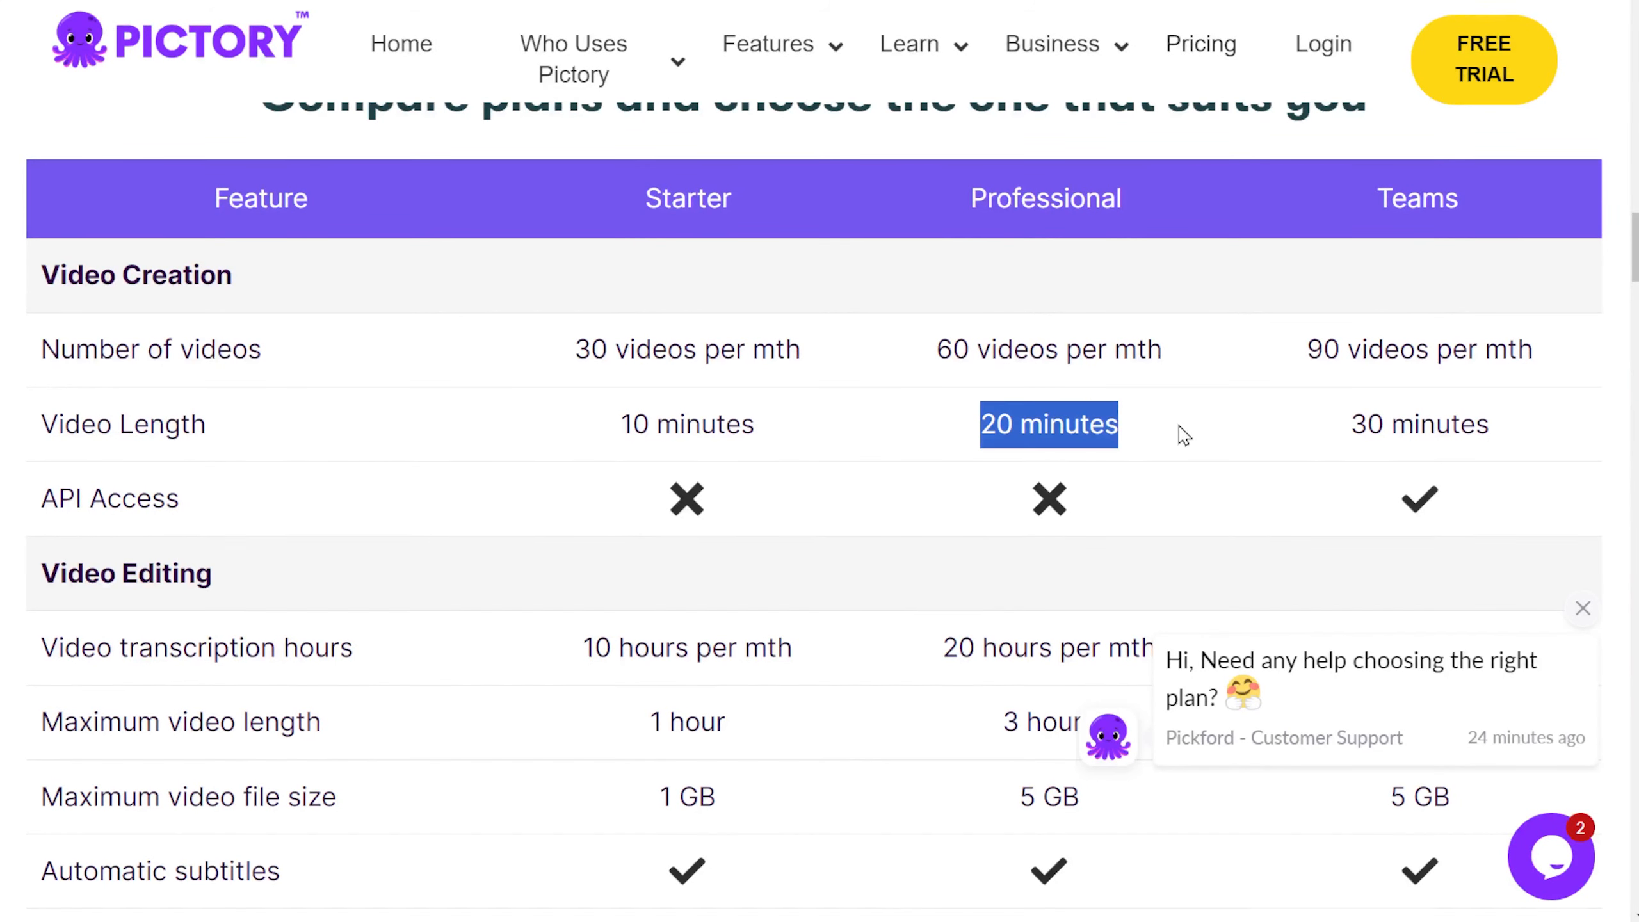
{"action": "left_click_drag", "start_coordinate": [1350, 432], "coordinate": [1567, 469]}
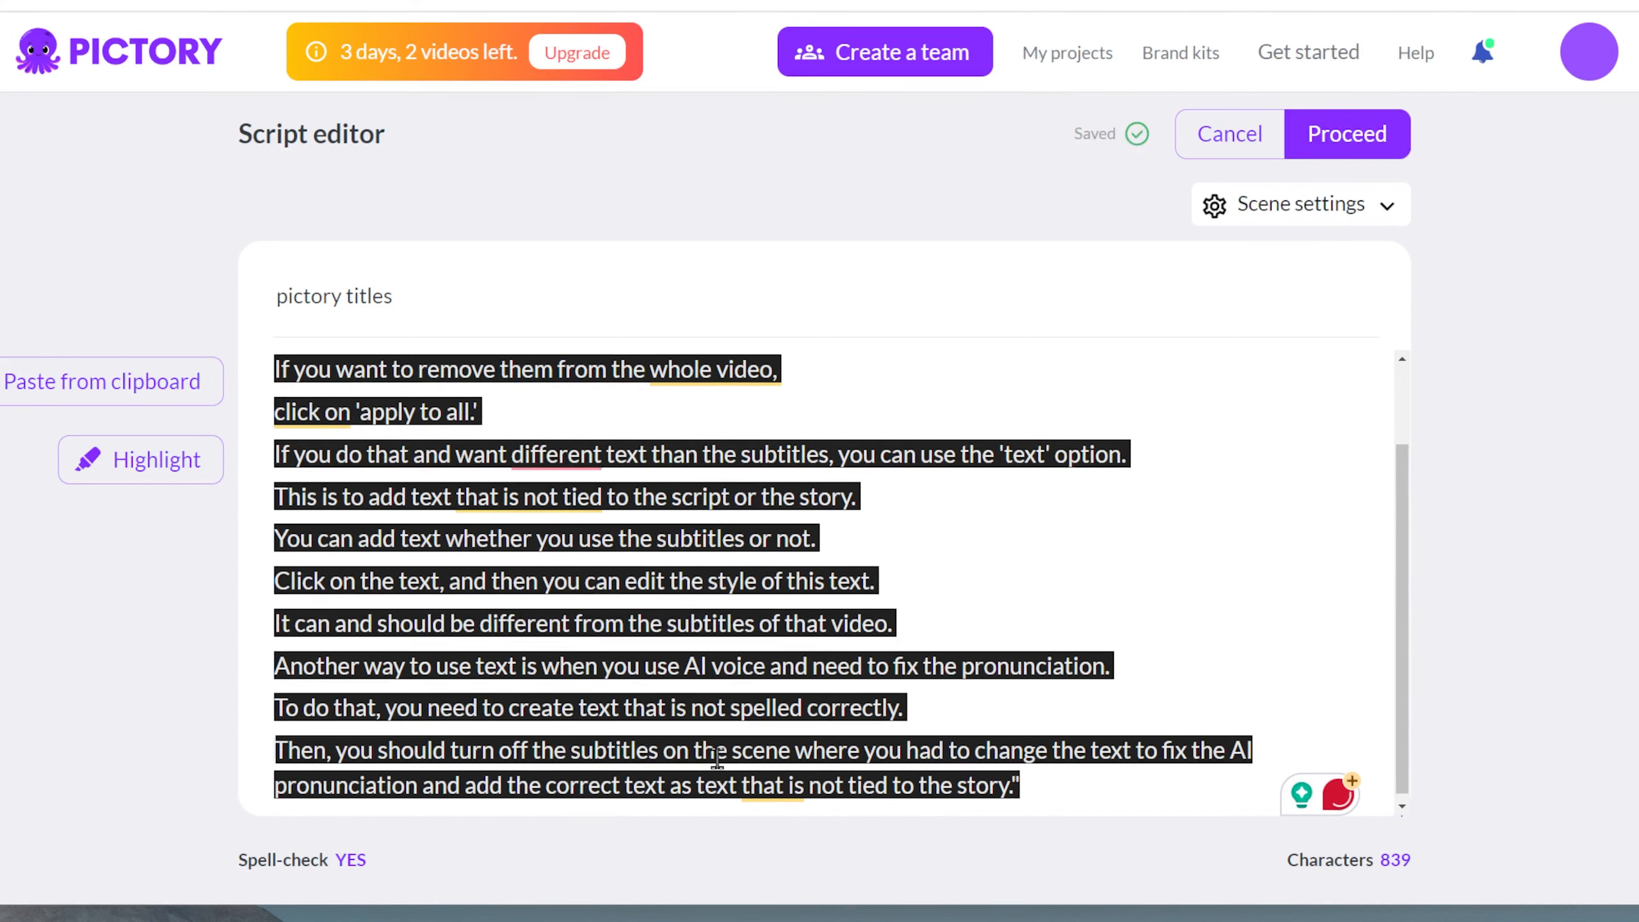
Step: Split the script's final sentence into three lines, breaking after "on the scene" and "AI pronunciation"
{"action": "left_click", "coordinate": [795, 749]}
{"action": "key", "text": "Return"}
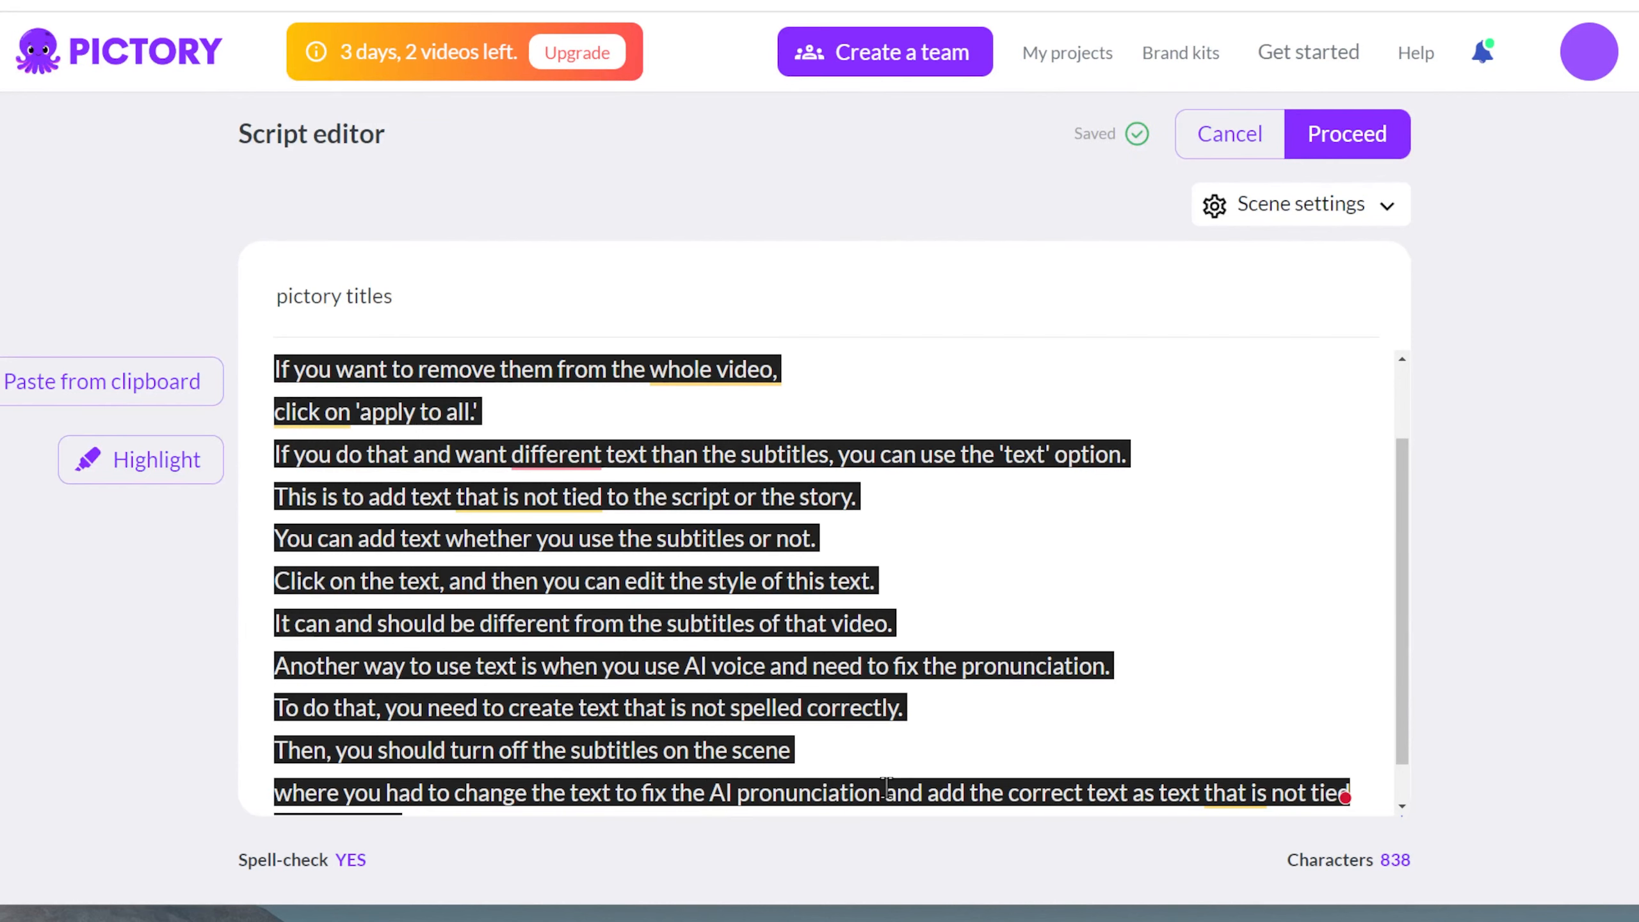
{"action": "left_click", "coordinate": [886, 790]}
{"action": "key", "text": "Return"}
Step: Try to highlight the whole script at once, and clear the selection
{"action": "scroll", "coordinate": [803, 772], "scroll_direction": "up", "scroll_amount": 3}
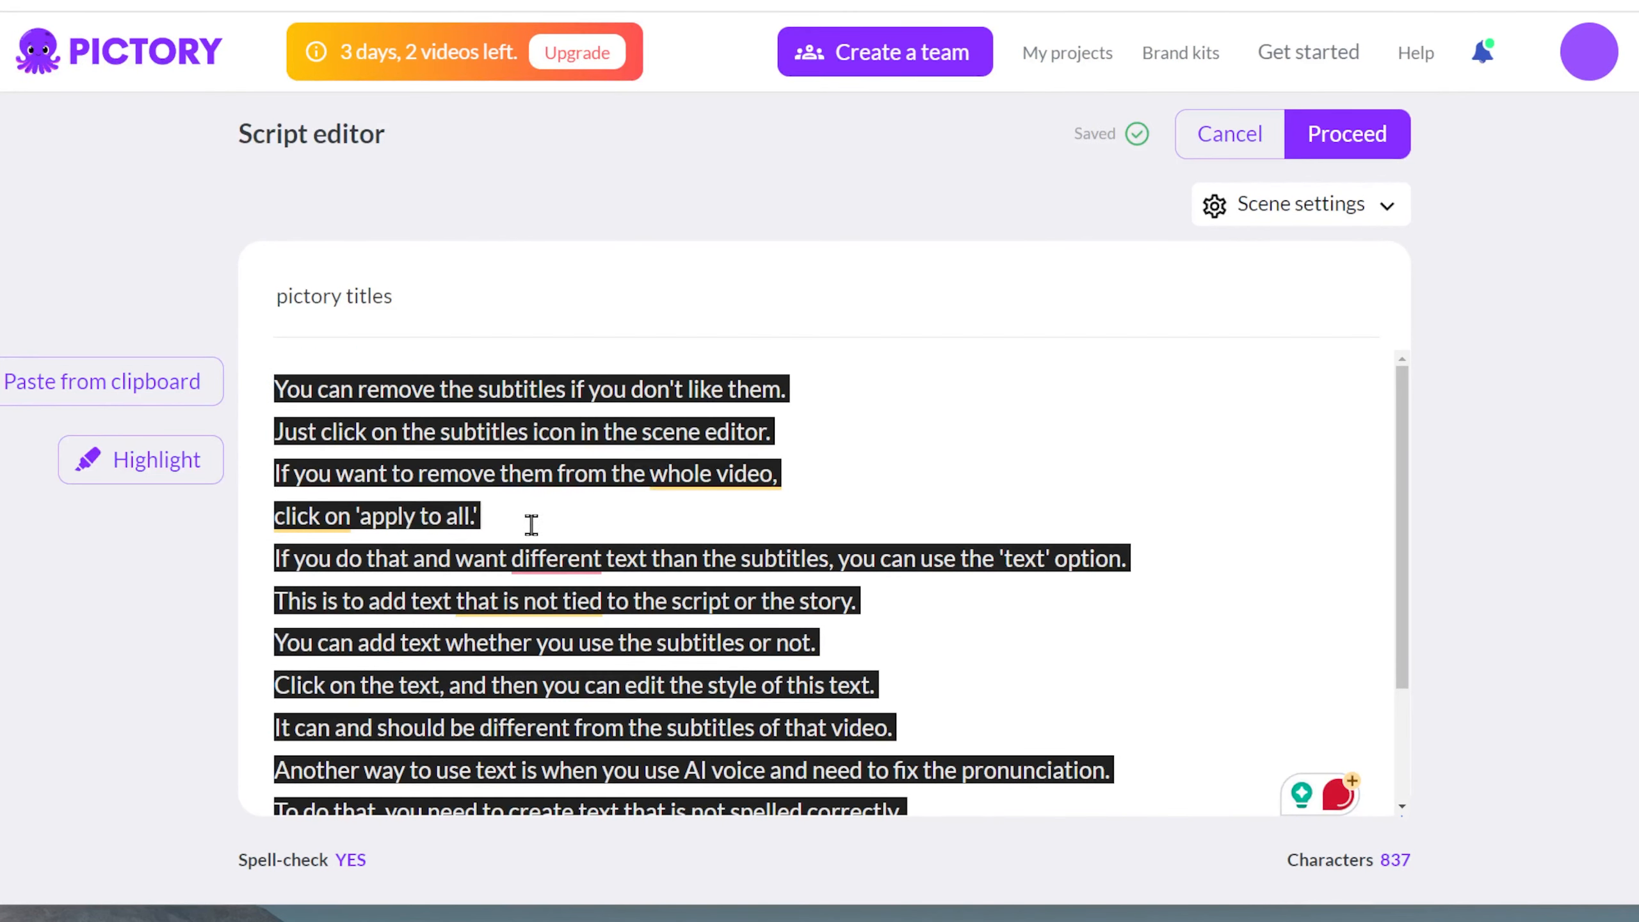
{"action": "left_click", "coordinate": [542, 522]}
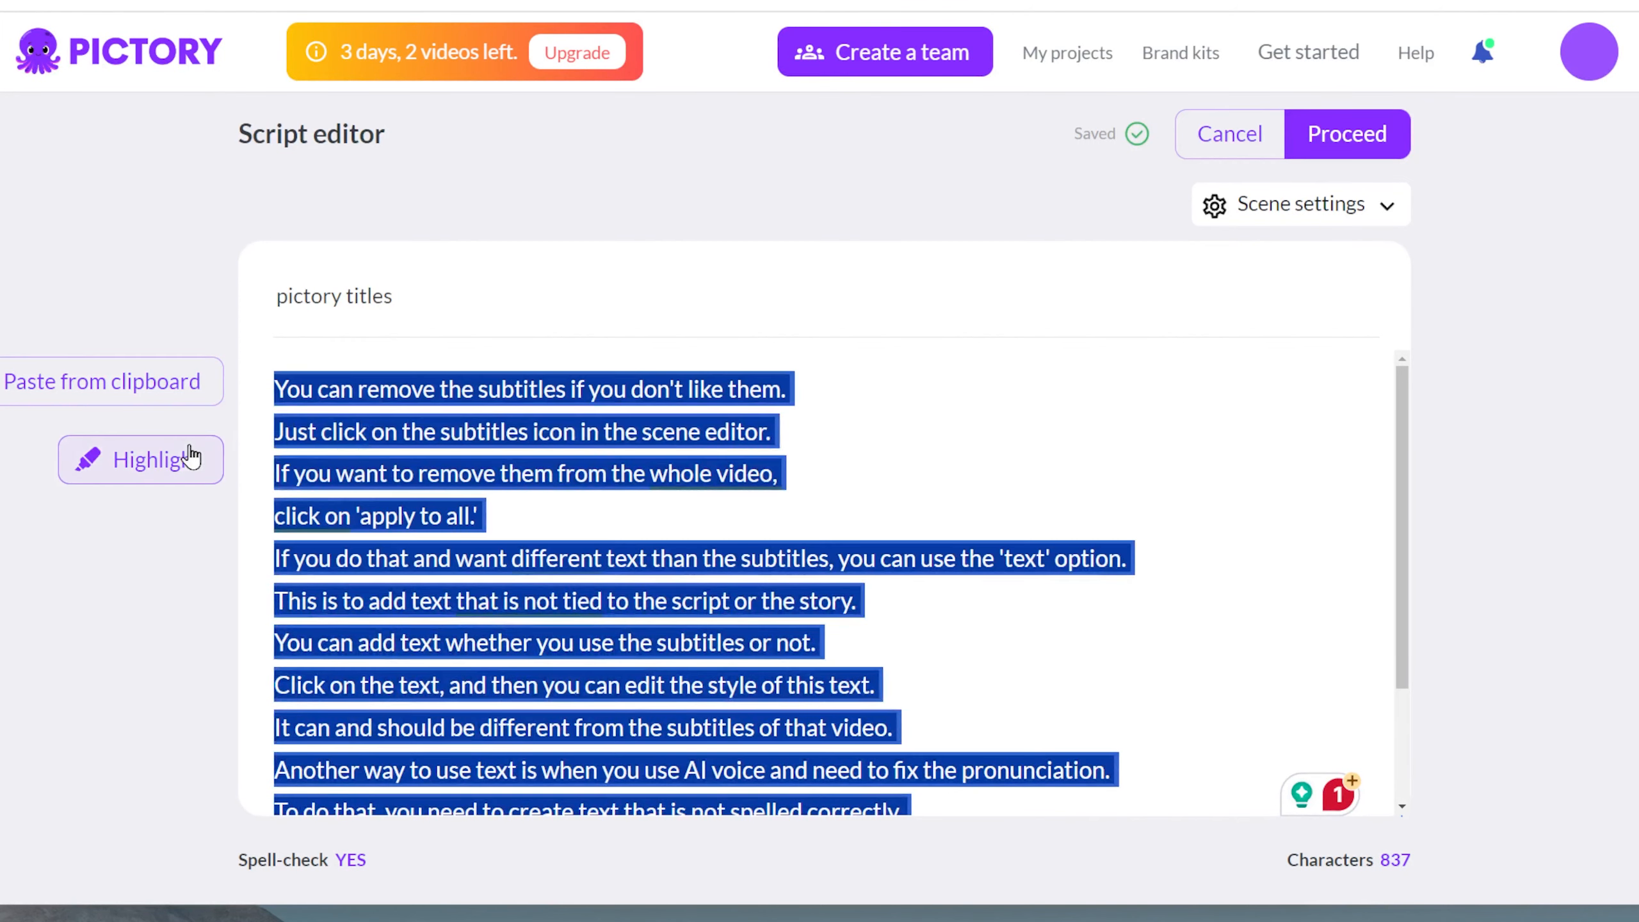
{"action": "left_click", "coordinate": [187, 458]}
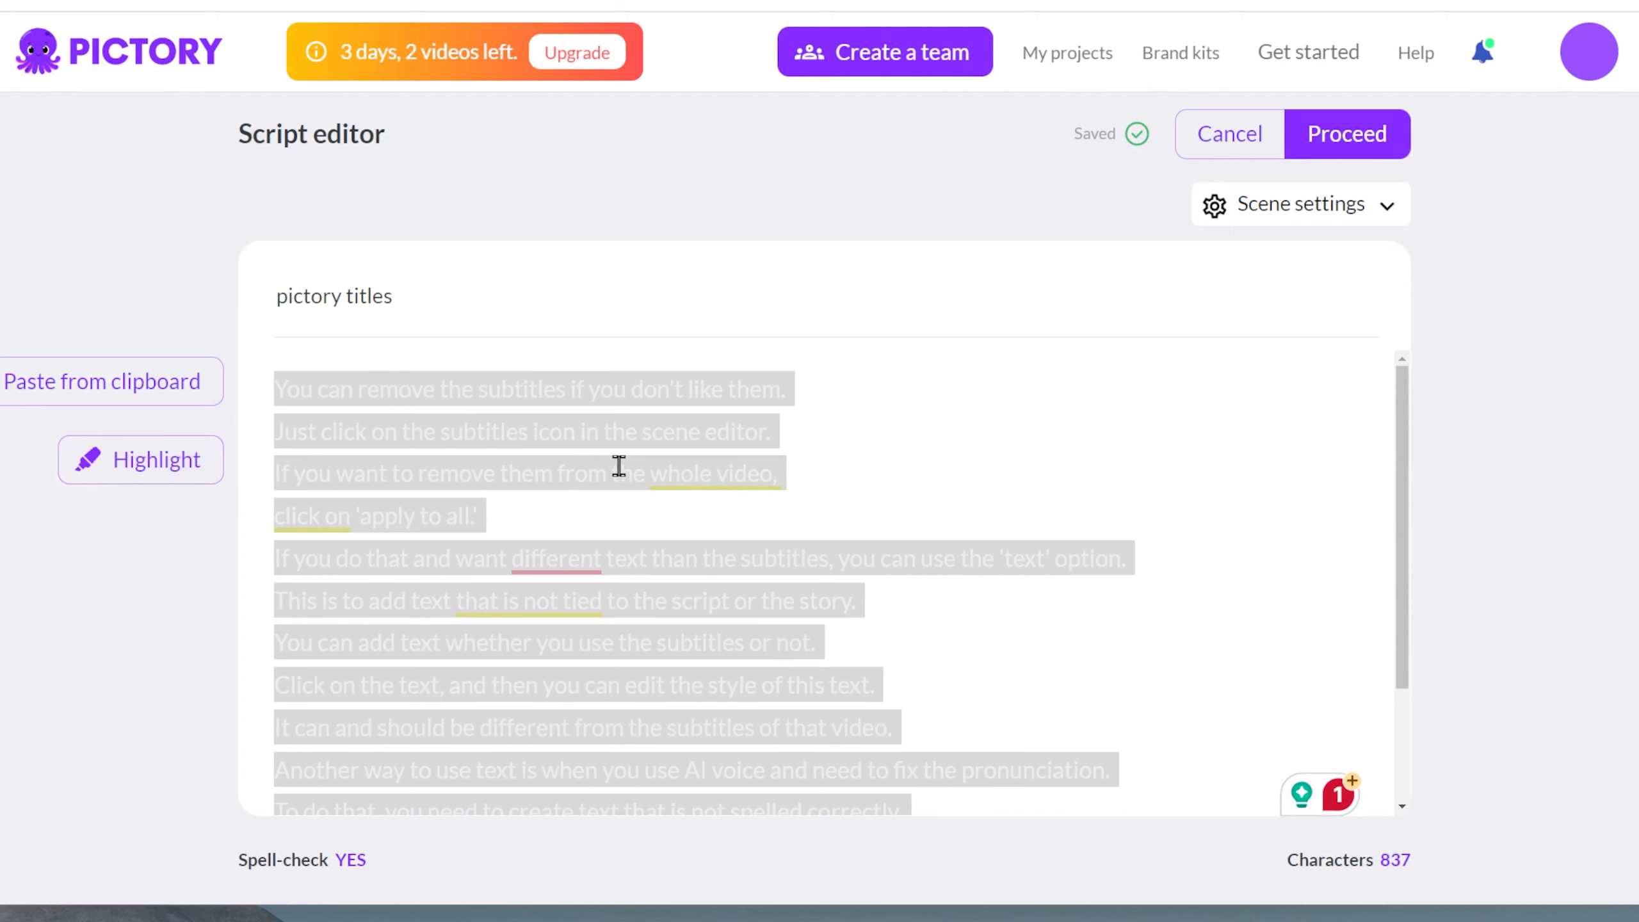
{"action": "left_click", "coordinate": [208, 473]}
{"action": "left_click", "coordinate": [623, 524]}
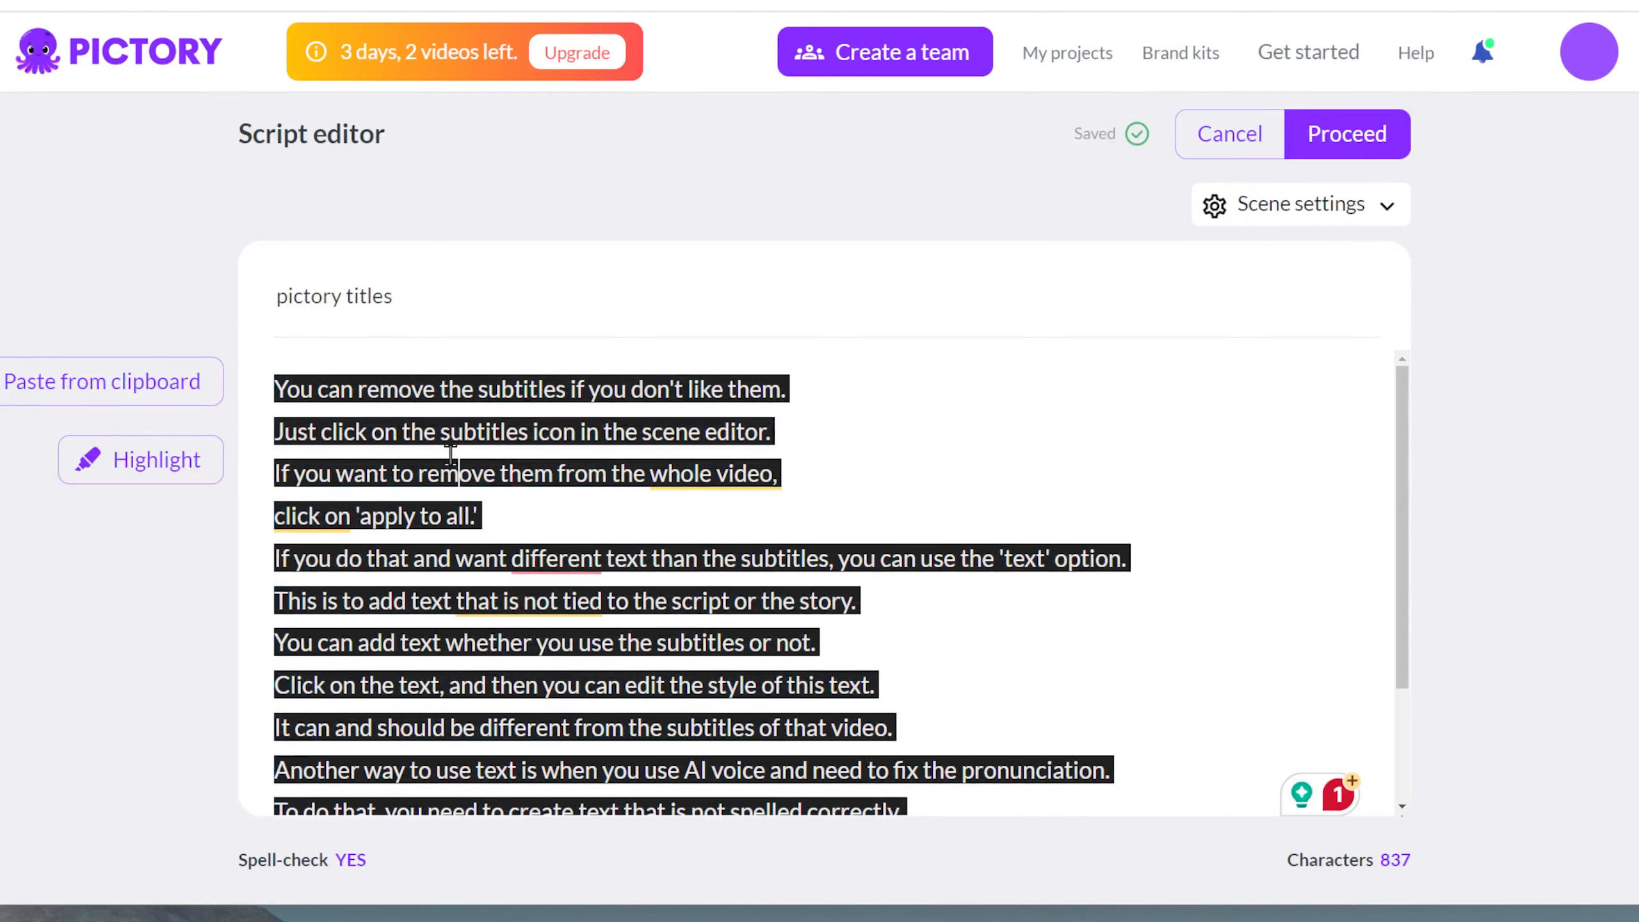
Step: Highlight the key phrases "remove them", "tied to the script", "subtitles" and "remove the subtitles" in the script
{"action": "left_click_drag", "start_coordinate": [418, 473], "coordinate": [556, 473]}
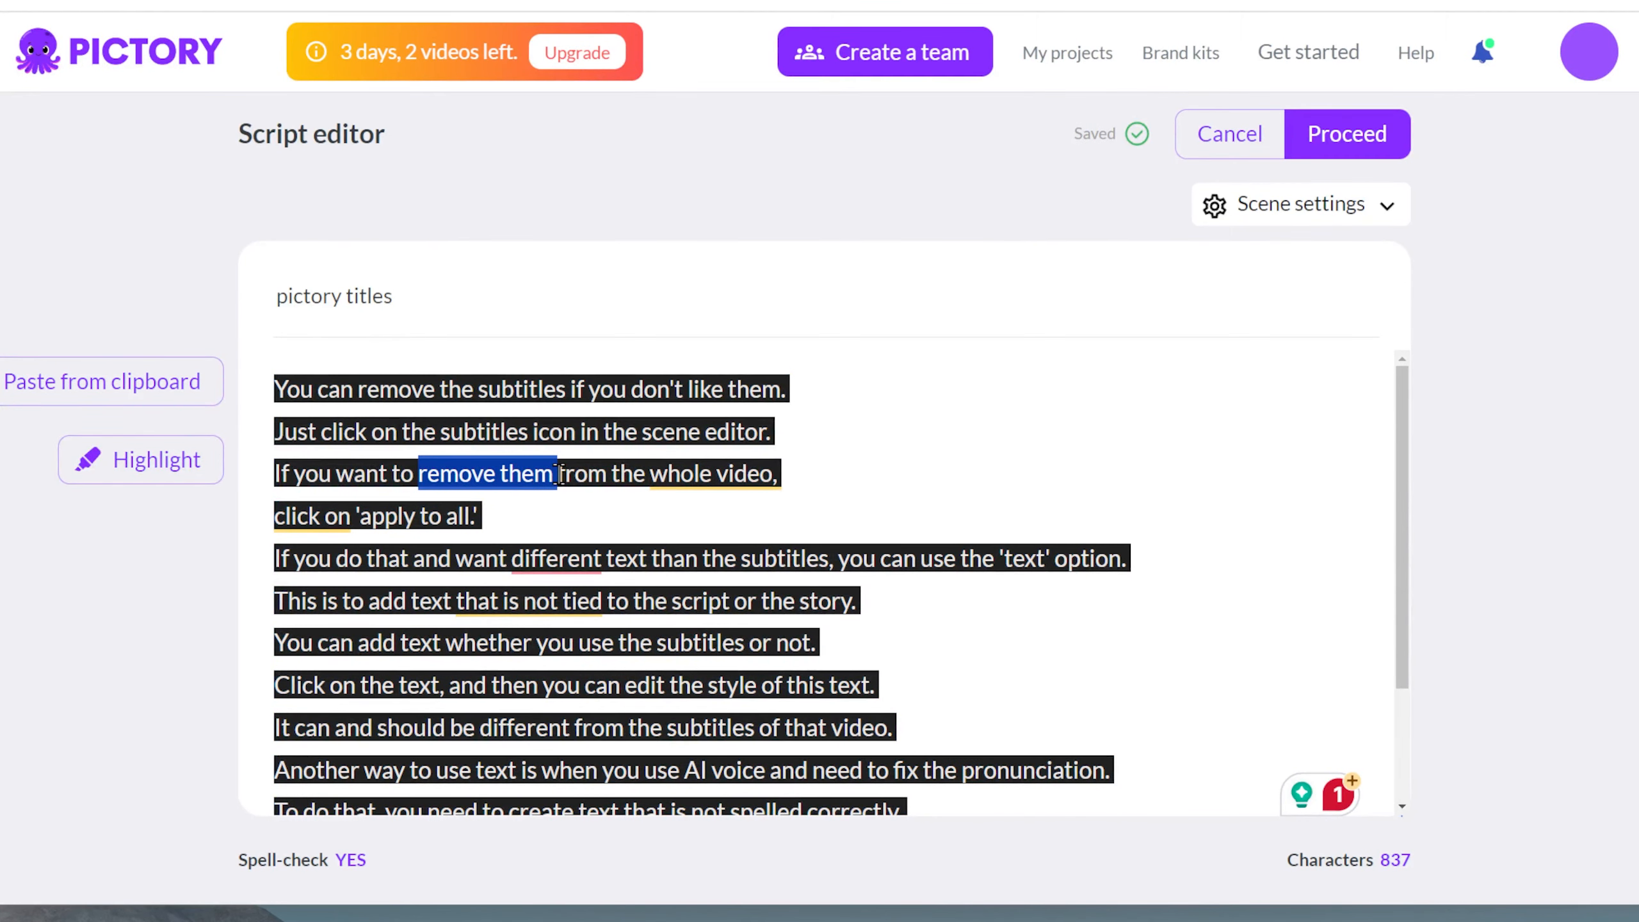
{"action": "left_click", "coordinate": [210, 460]}
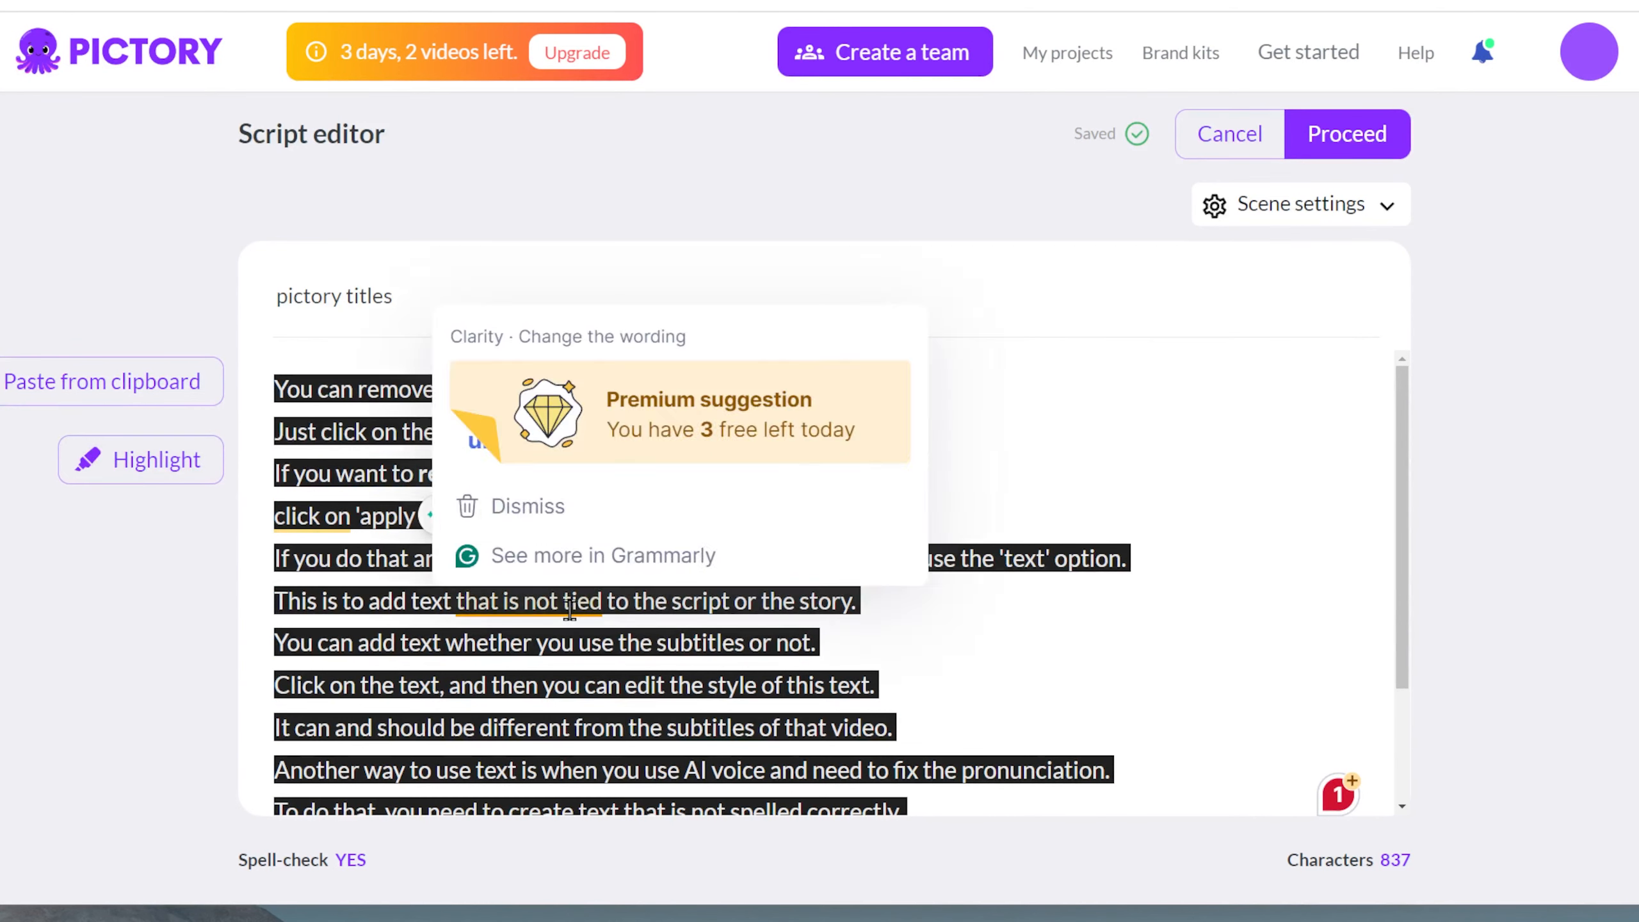
{"action": "left_click_drag", "start_coordinate": [354, 392], "coordinate": [568, 393]}
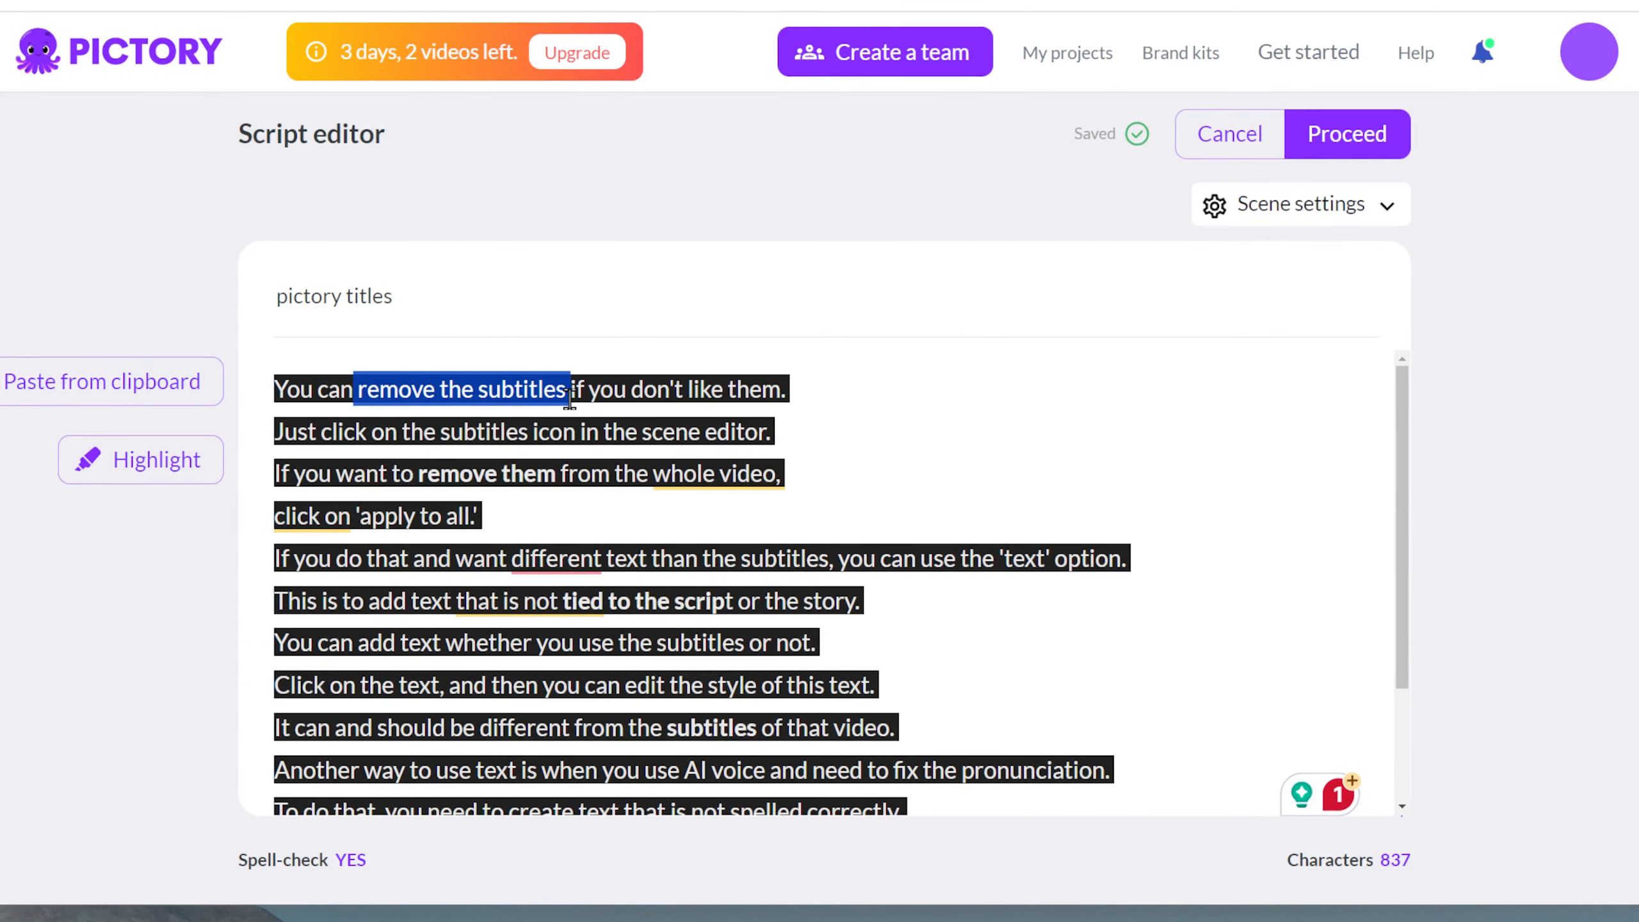
{"action": "left_click", "coordinate": [176, 463]}
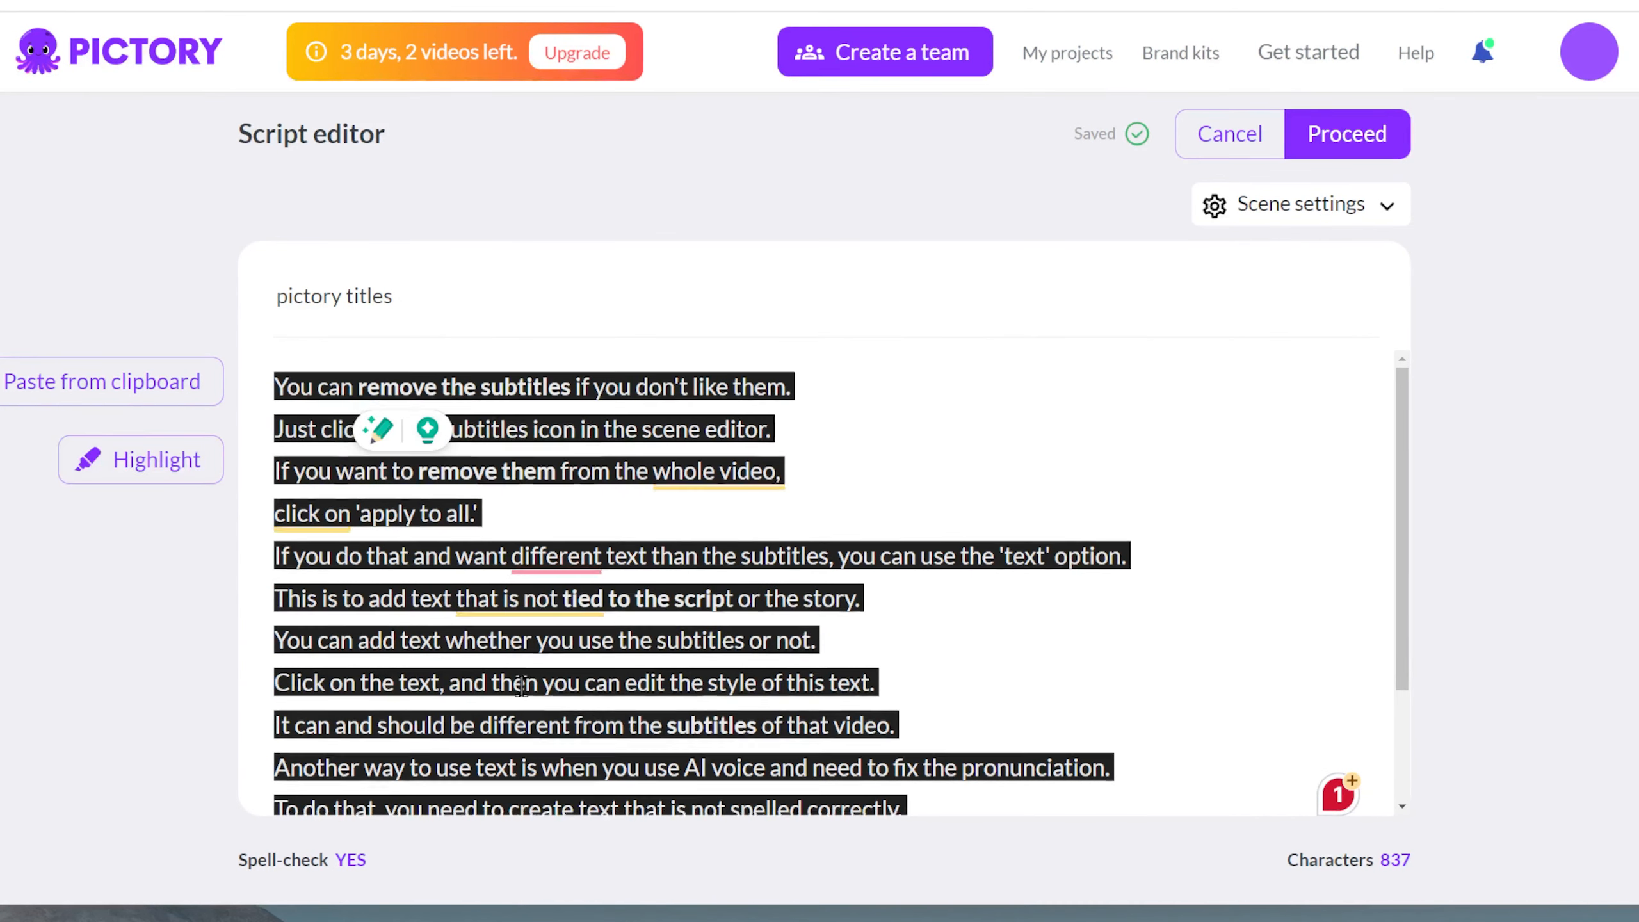
Step: Highlight "text that is not spelled correctly." and "AI pronunciation" near the end of the script
{"action": "scroll", "coordinate": [577, 662], "scroll_direction": "down", "scroll_amount": 3}
{"action": "left_click_drag", "start_coordinate": [578, 656], "coordinate": [896, 652]}
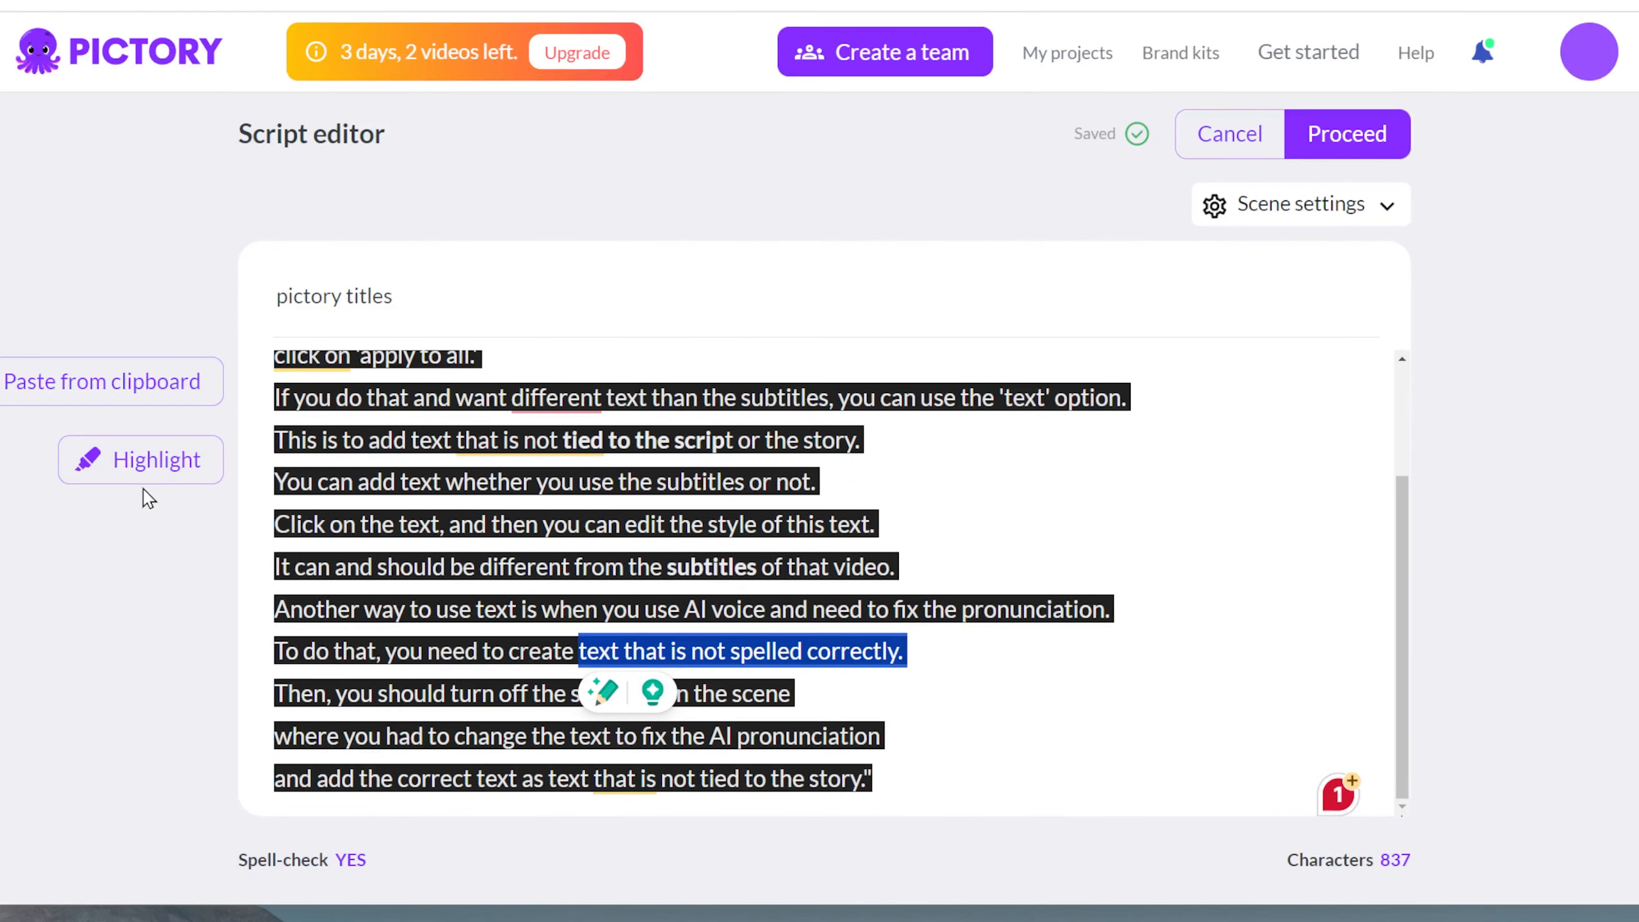
{"action": "left_click", "coordinate": [152, 462]}
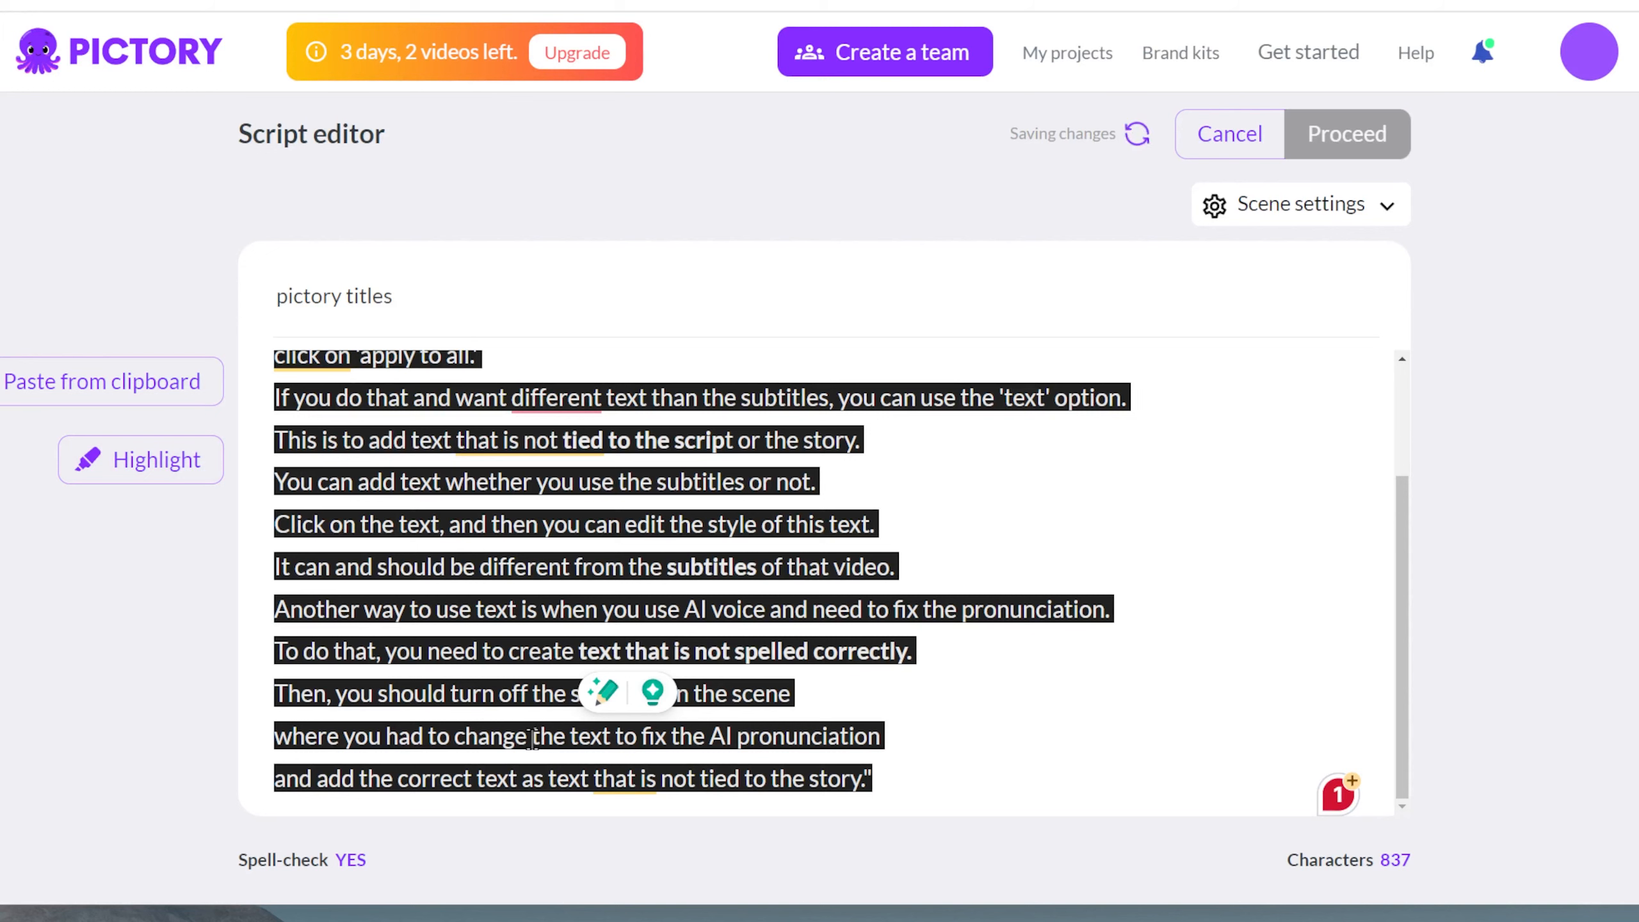
{"action": "left_click_drag", "start_coordinate": [533, 738], "coordinate": [851, 752]}
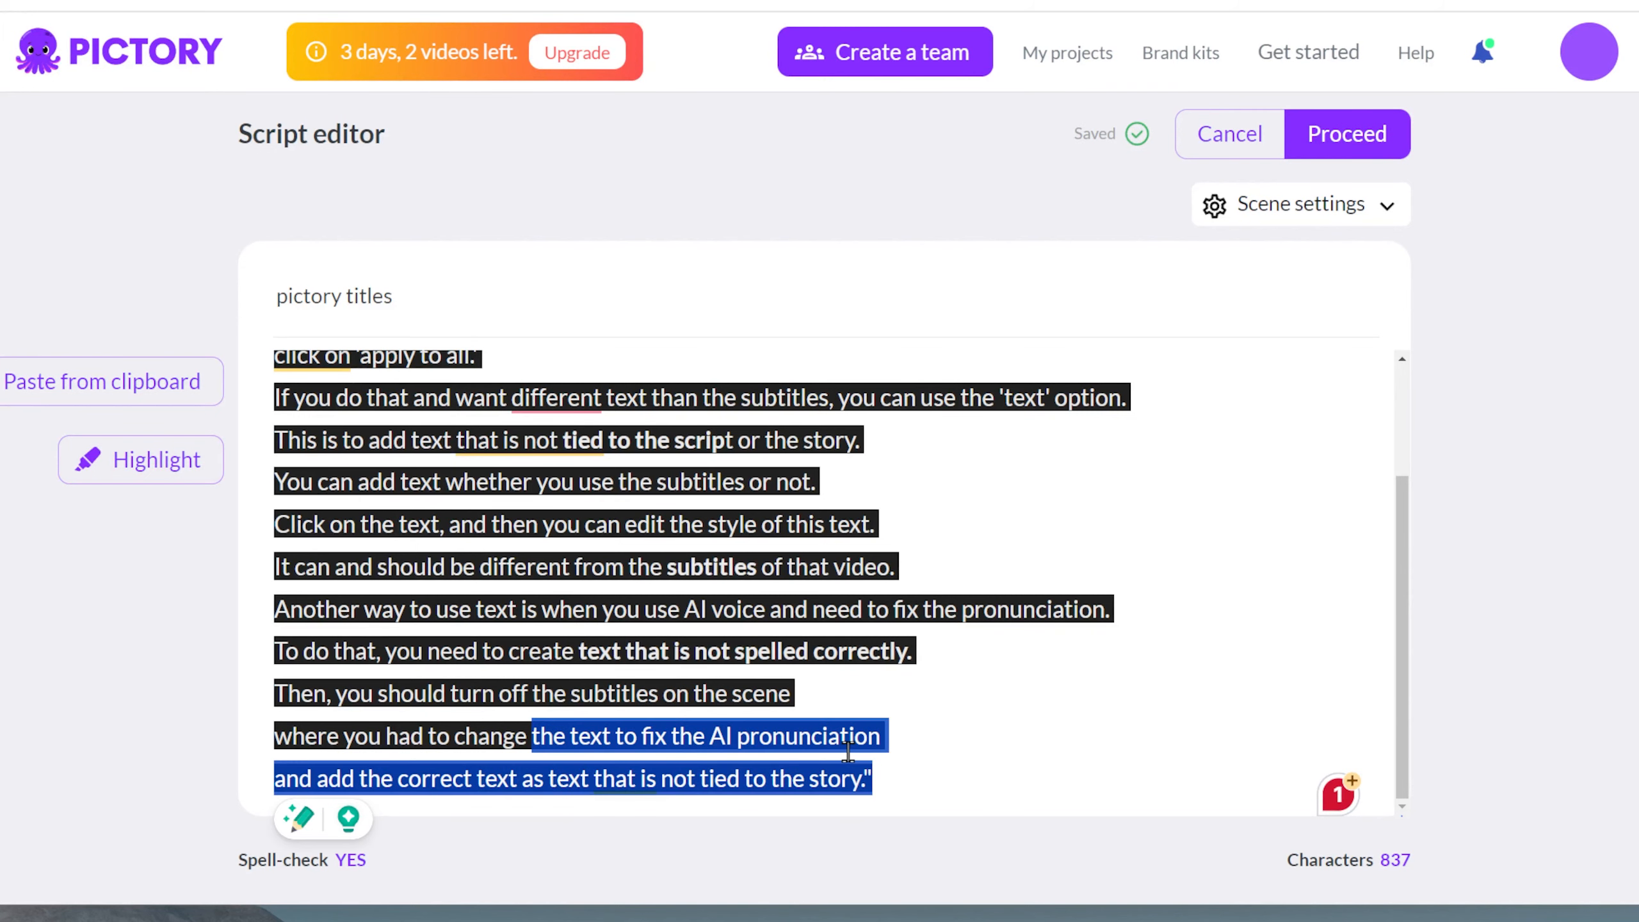
{"action": "left_click", "coordinate": [848, 738]}
{"action": "left_click_drag", "start_coordinate": [707, 743], "coordinate": [896, 743]}
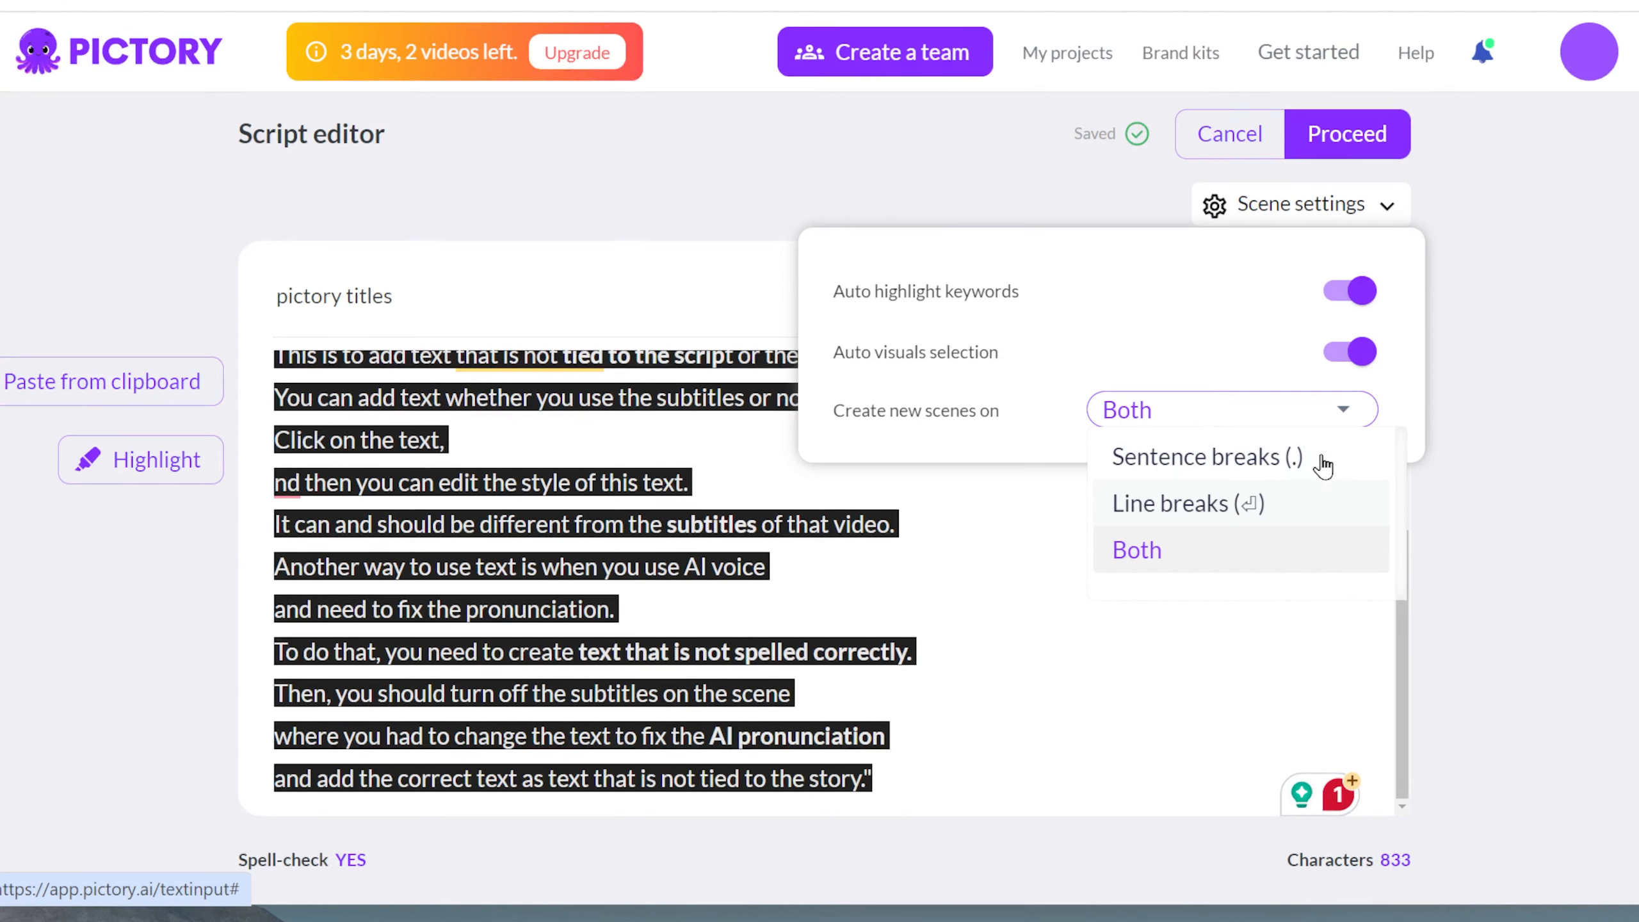
Step: Review the options for creating new scenes in the scene settings, keeping Both
{"action": "left_click", "coordinate": [1229, 323]}
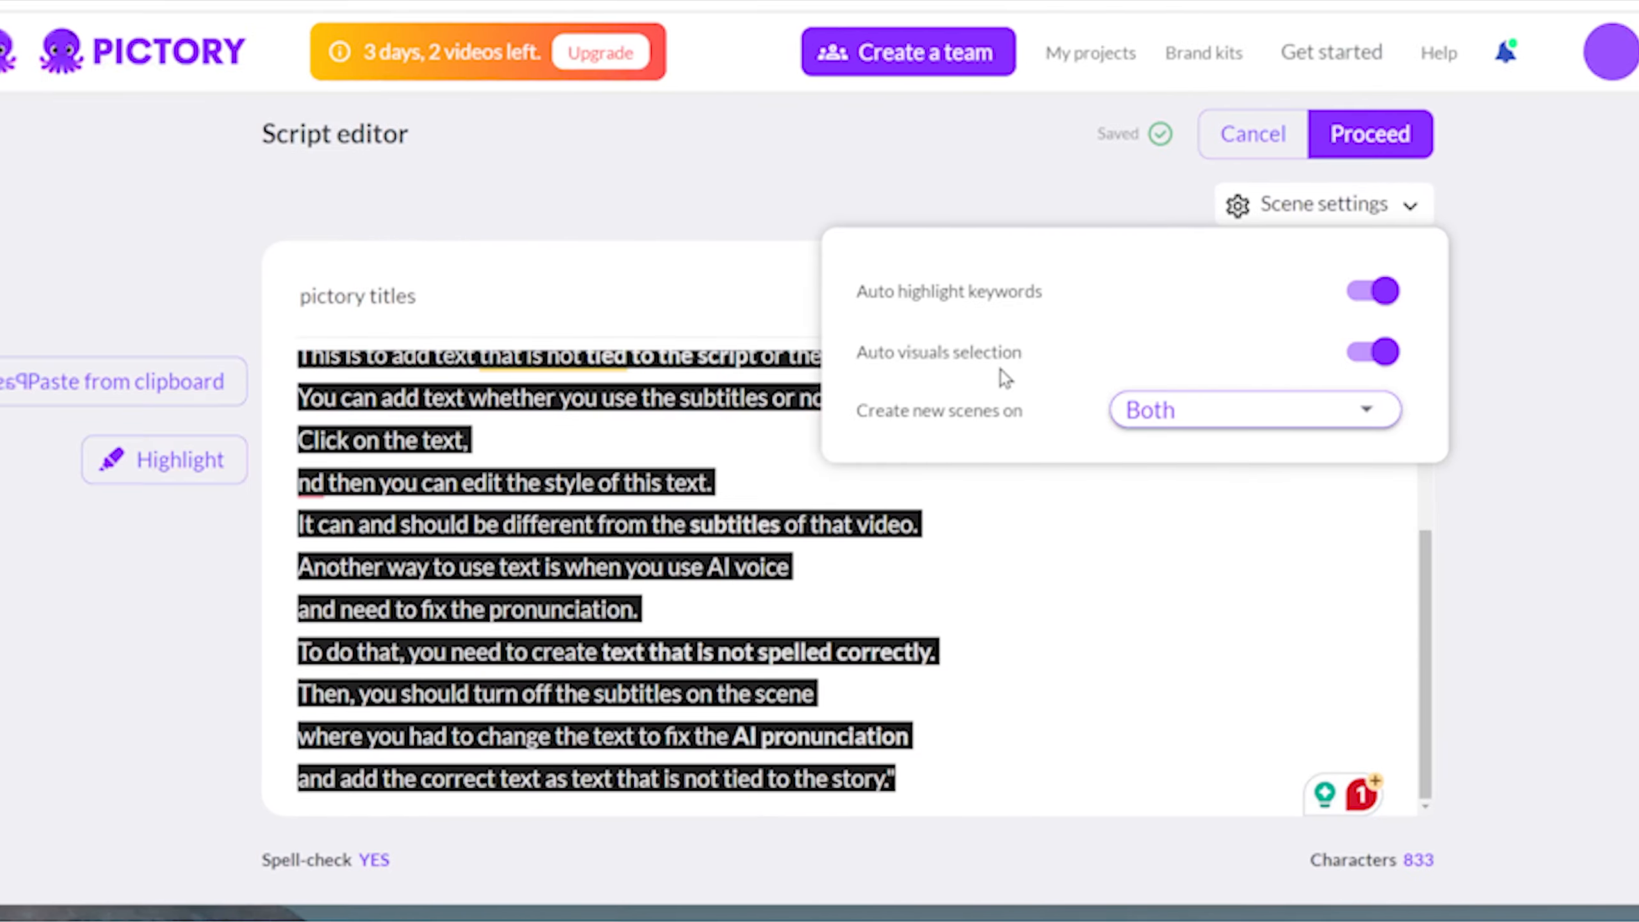
Step: Proceed from the script editor to the storyboard and look through the generated scenes and their text
{"action": "key", "text": "ctrl+a"}
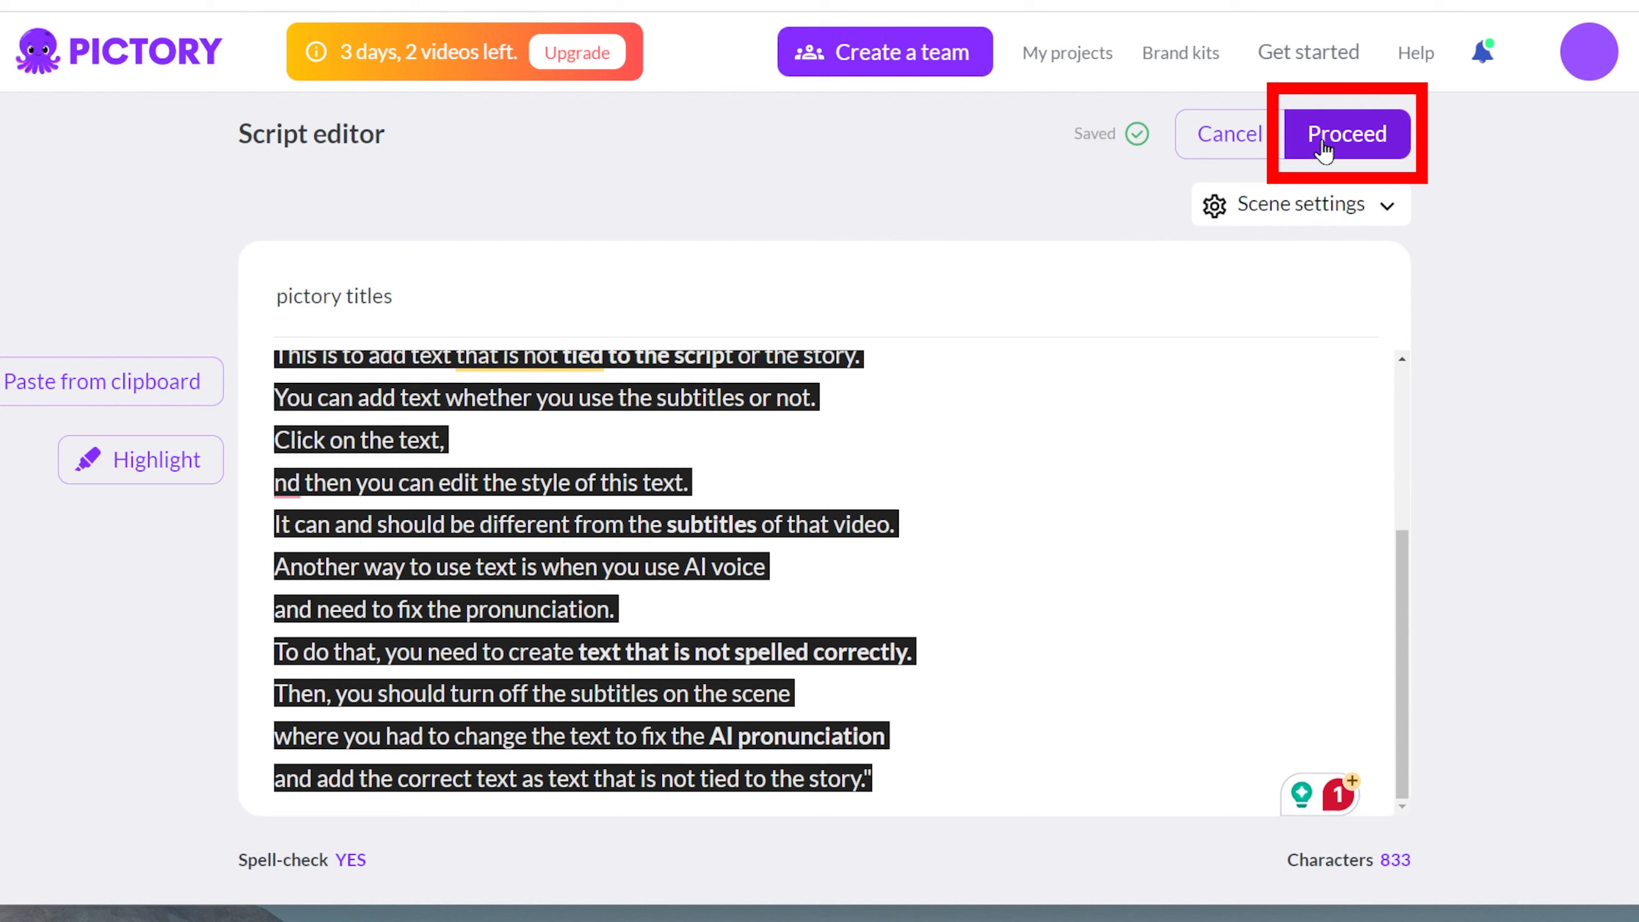
{"action": "left_click", "coordinate": [1323, 141]}
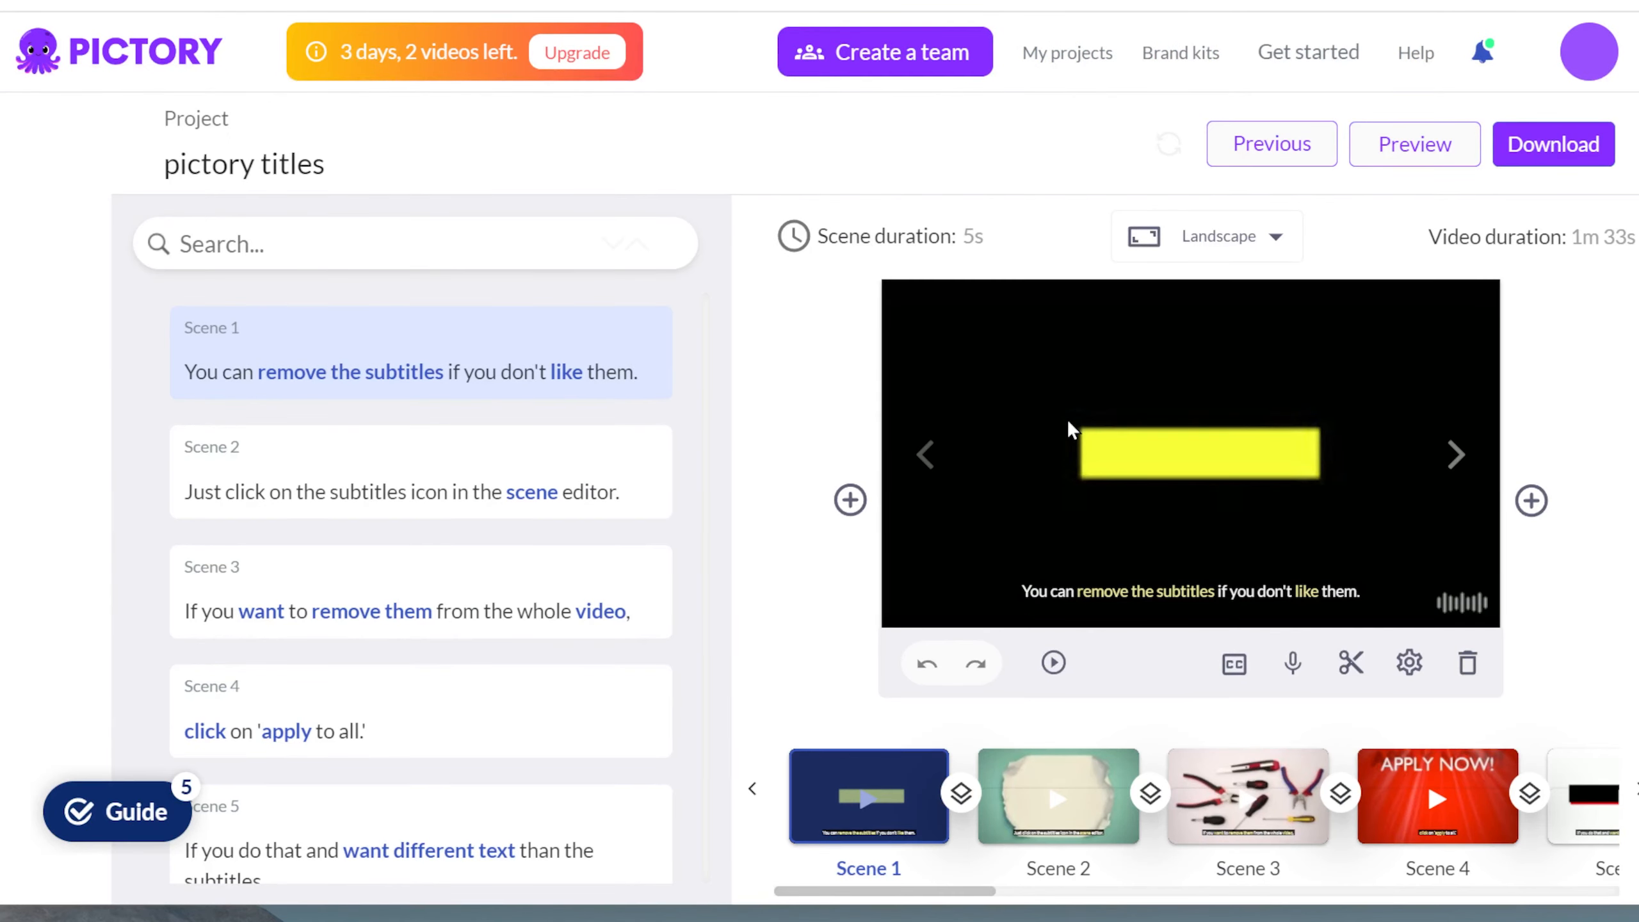
{"action": "left_click", "coordinate": [1049, 783]}
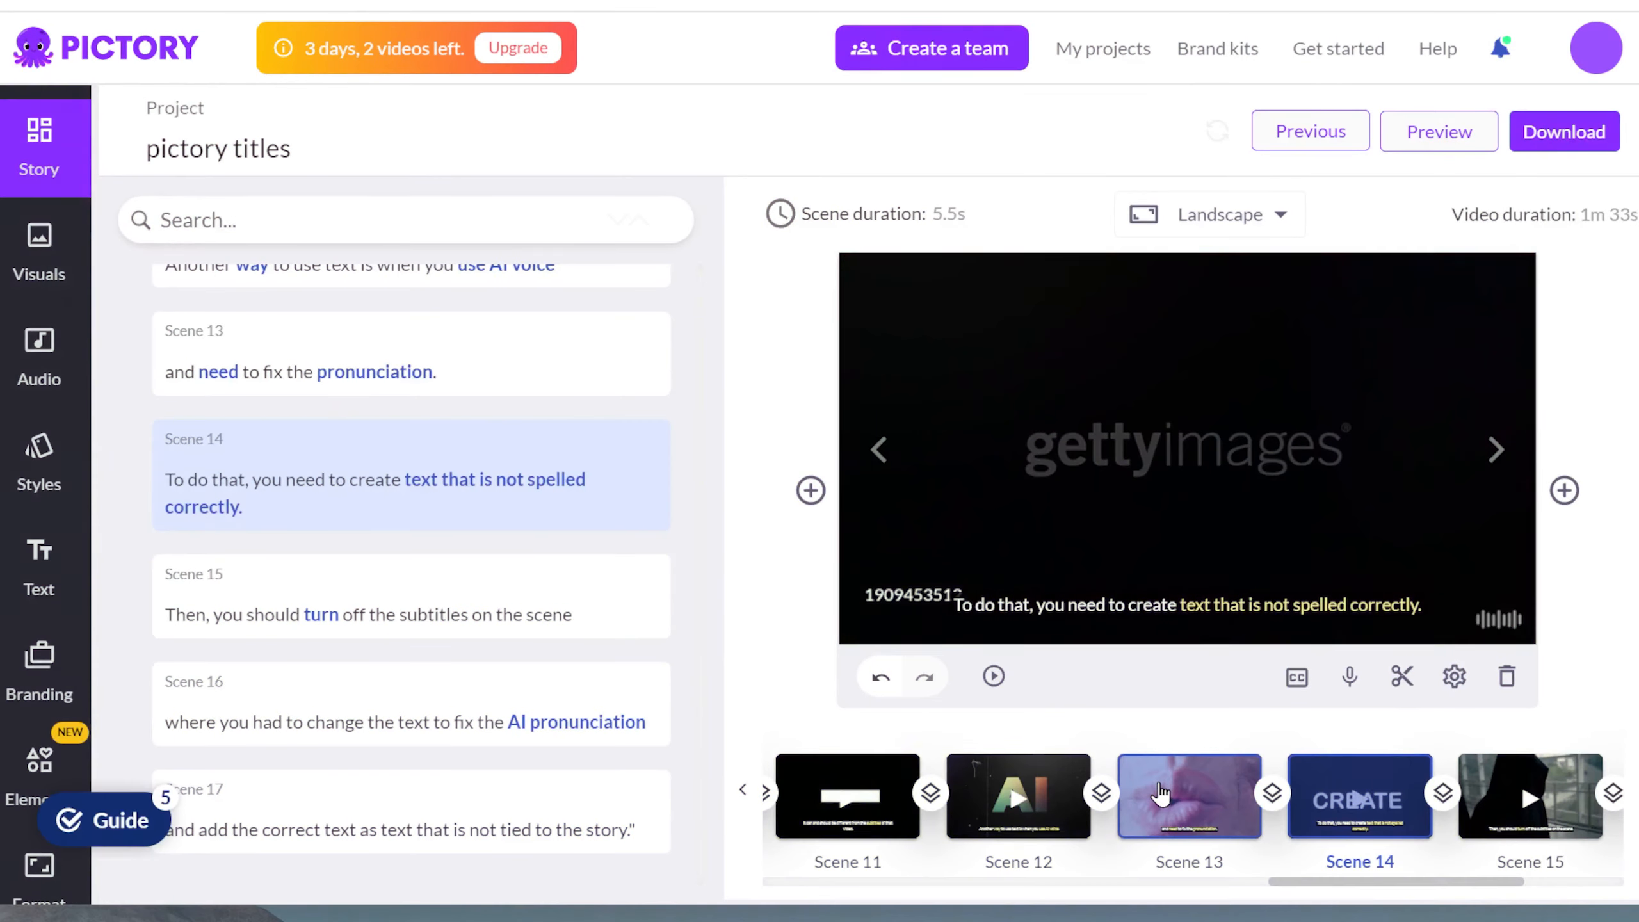
{"action": "left_click", "coordinate": [1153, 794]}
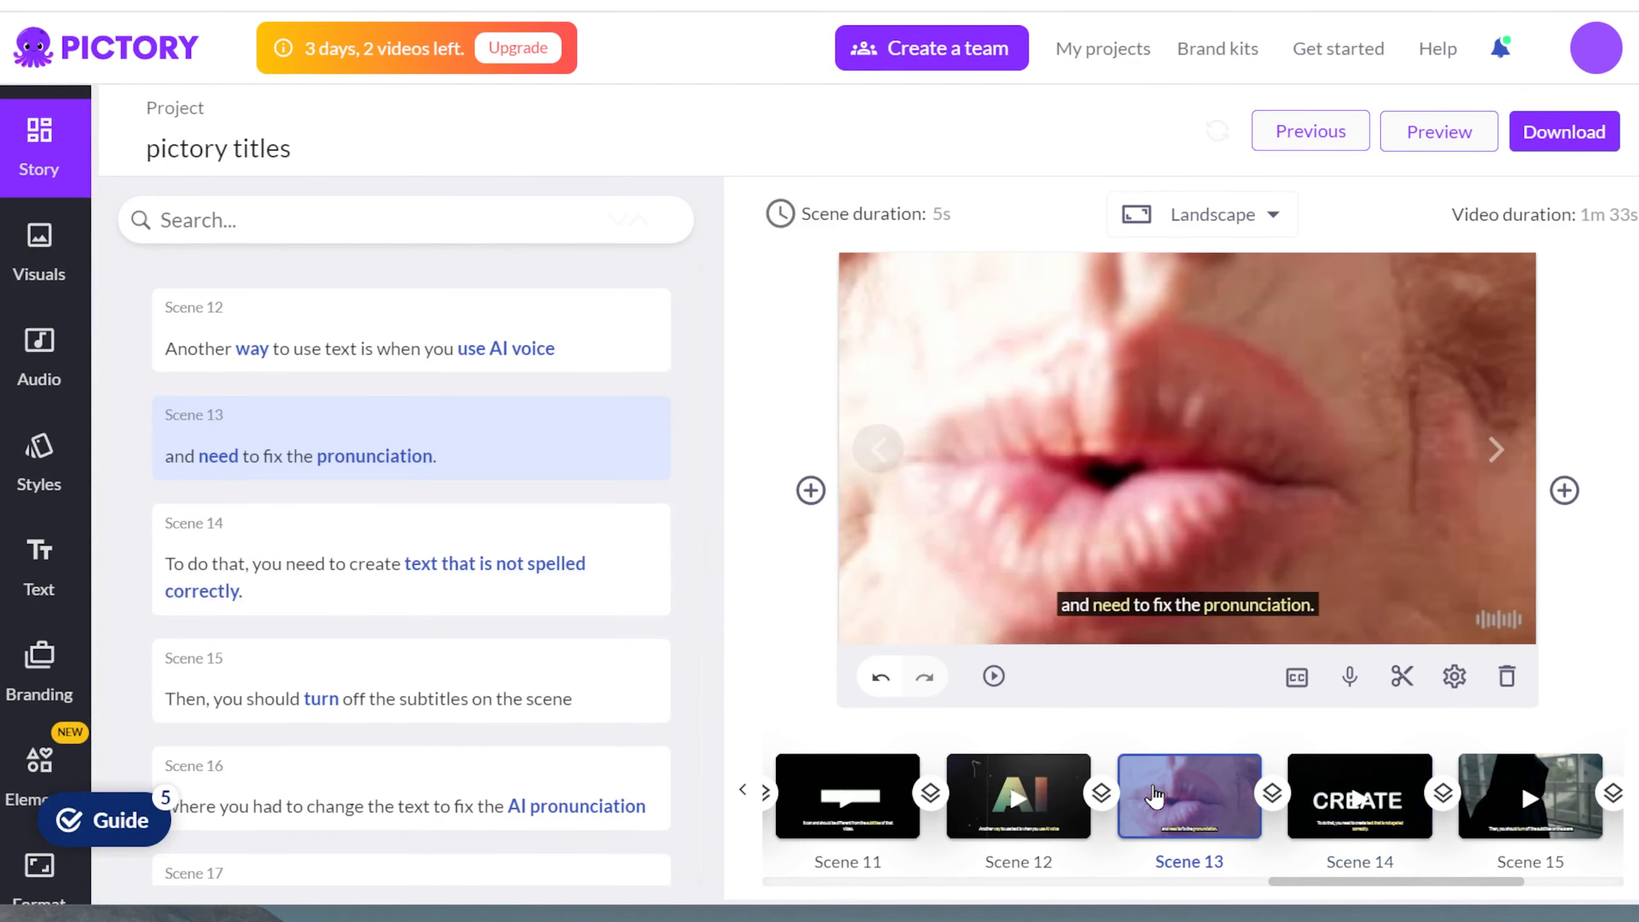
{"action": "left_click", "coordinate": [1052, 830]}
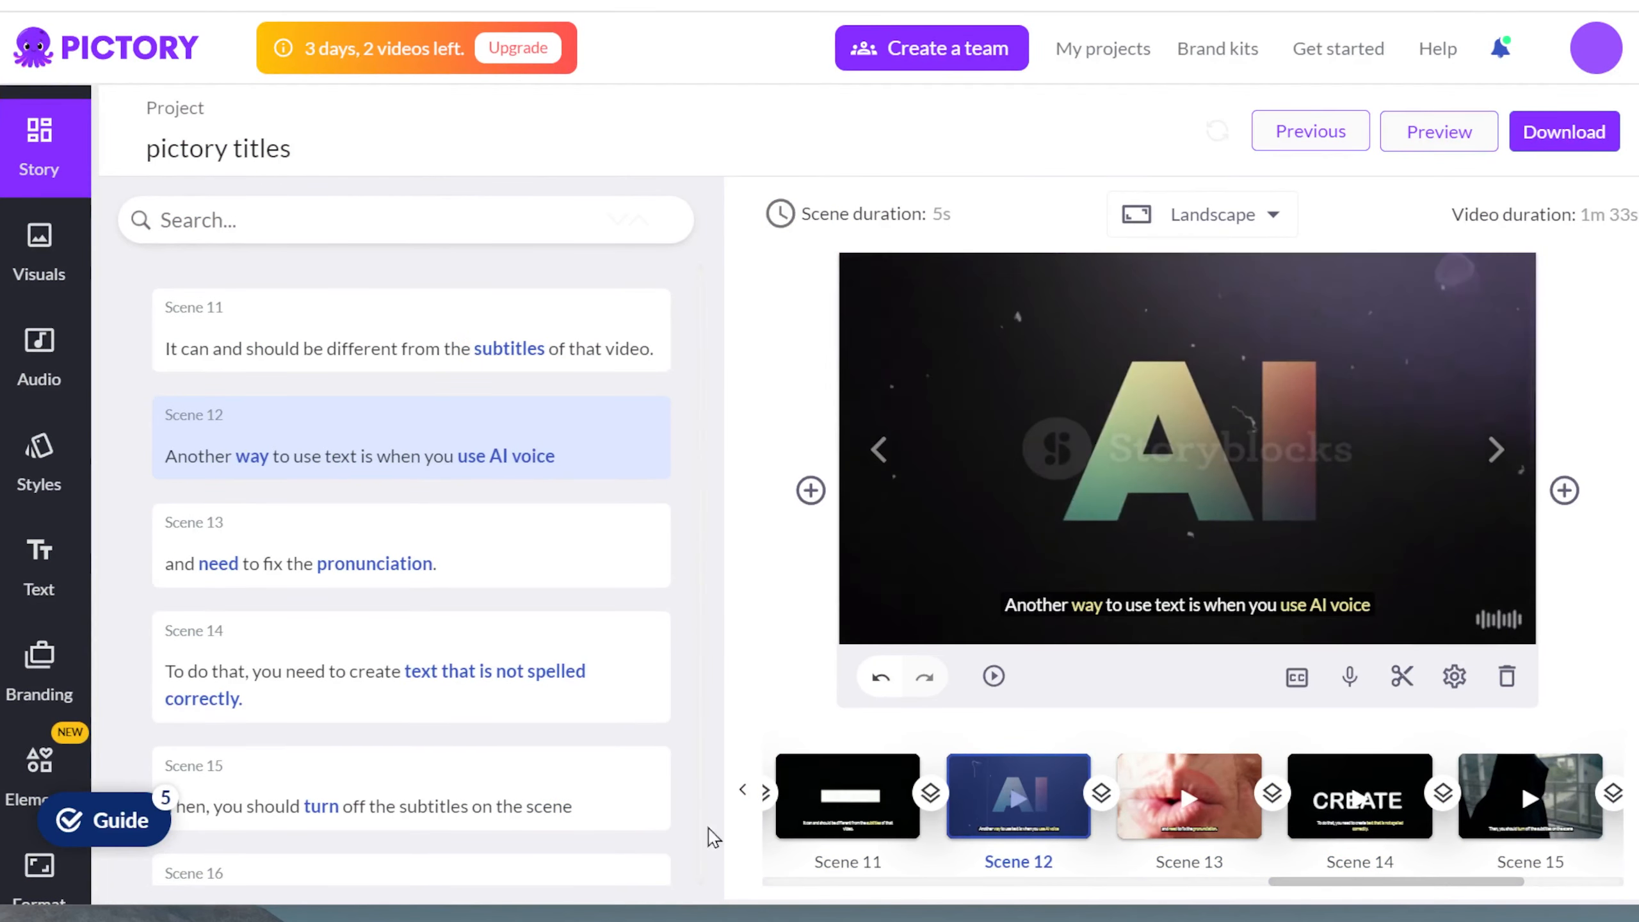
{"action": "left_click", "coordinate": [743, 790]}
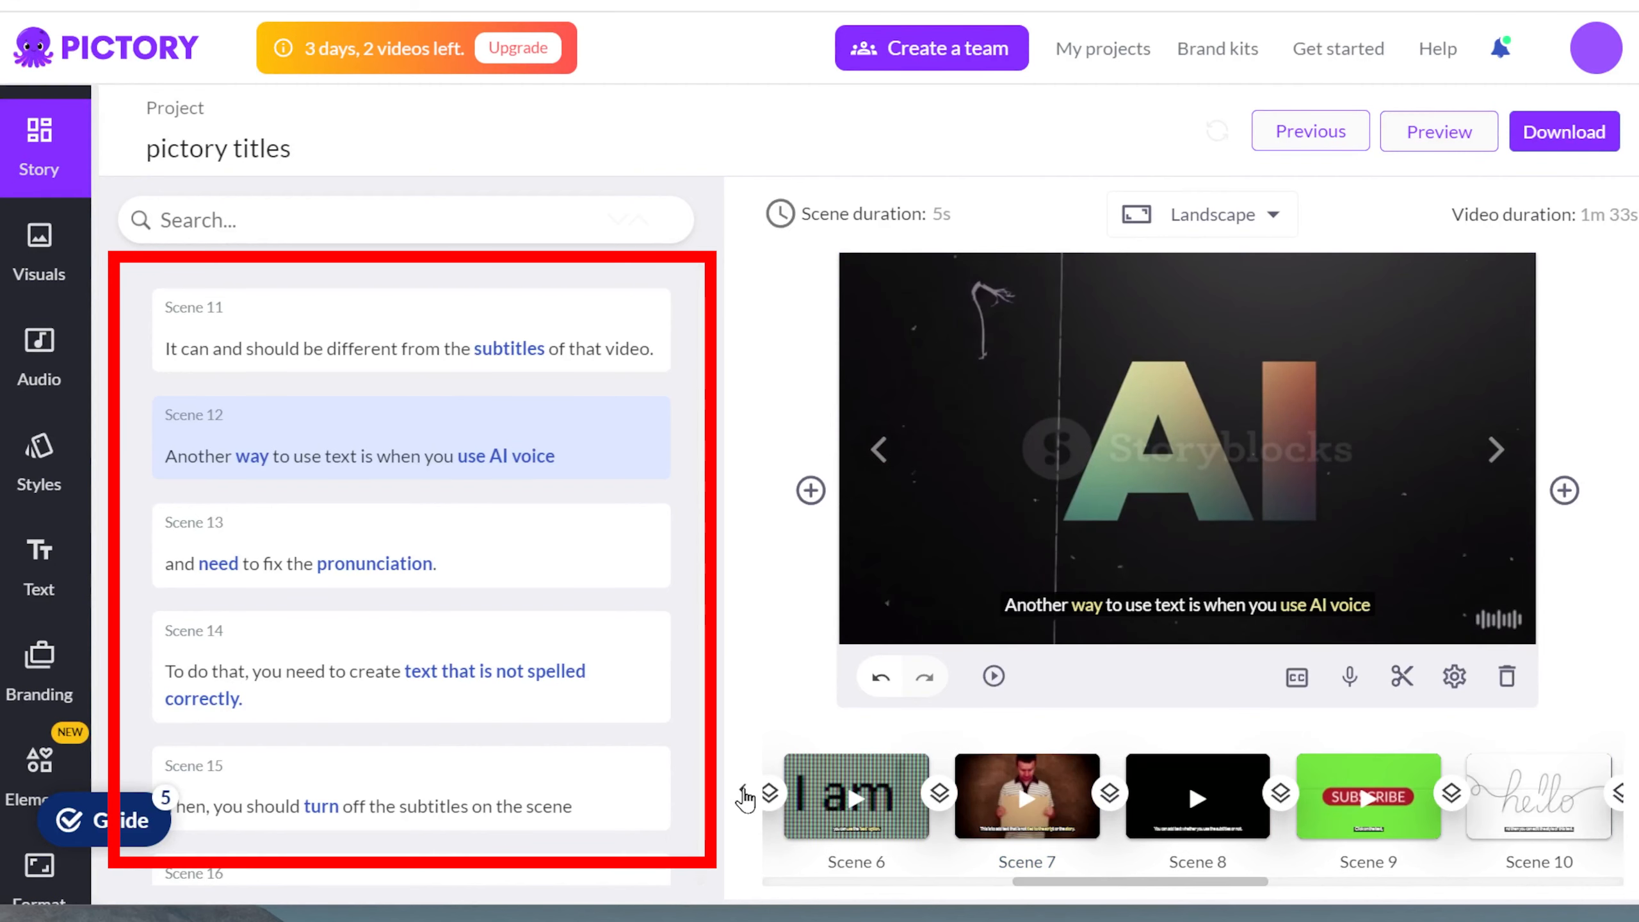
{"action": "left_click", "coordinate": [743, 793]}
{"action": "left_click", "coordinate": [810, 801]}
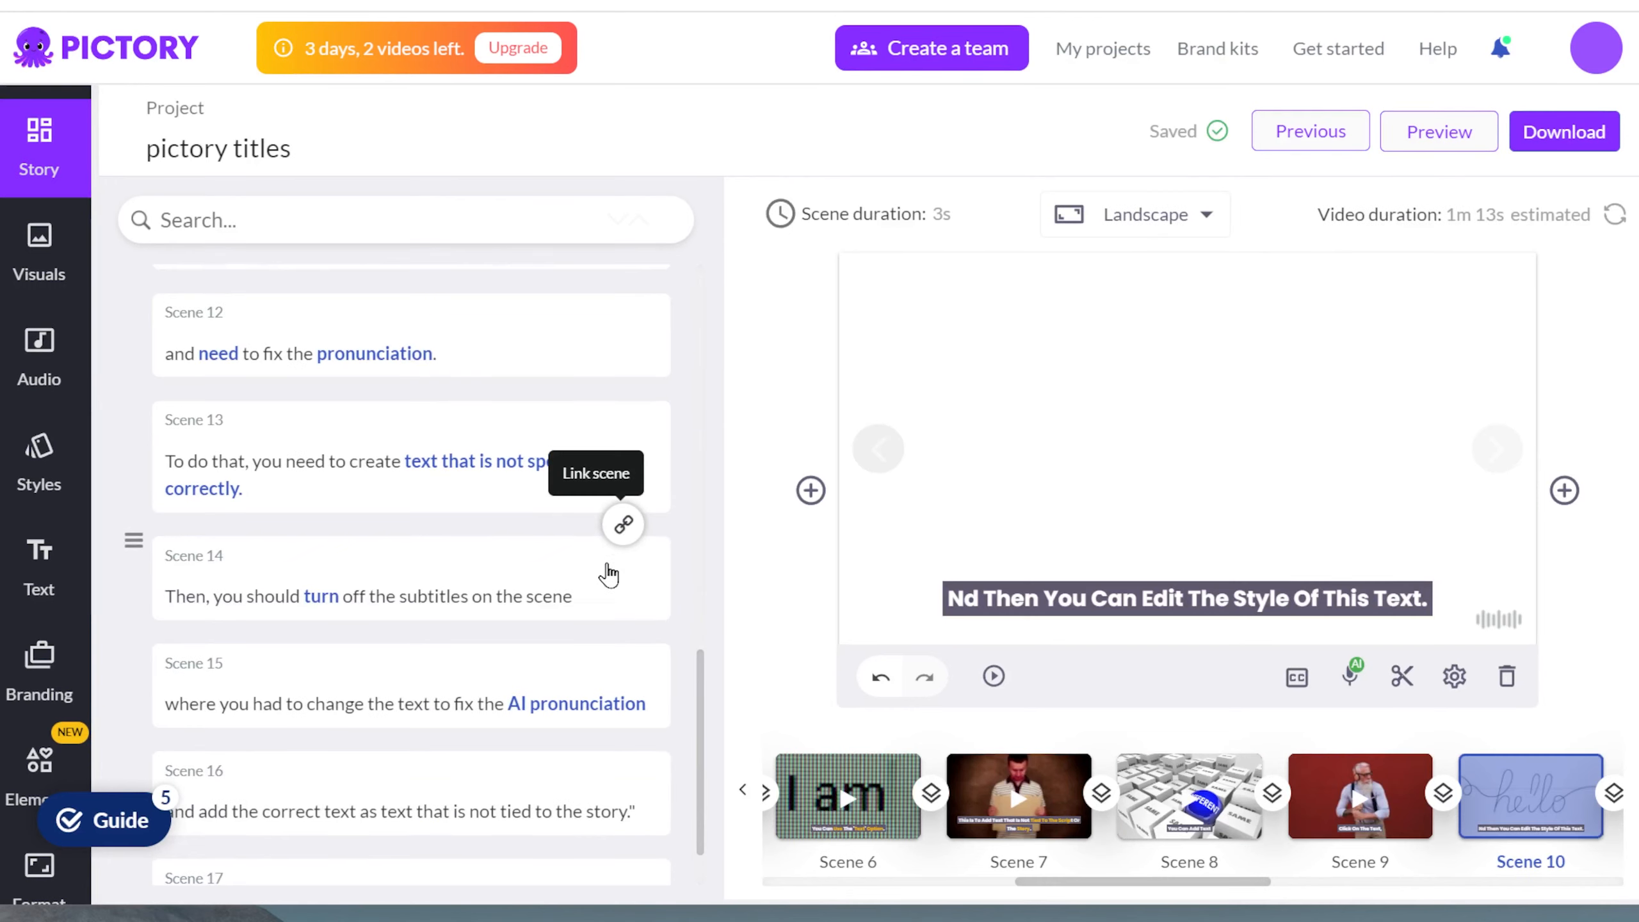
{"action": "scroll", "coordinate": [596, 594], "scroll_direction": "down", "scroll_amount": 2}
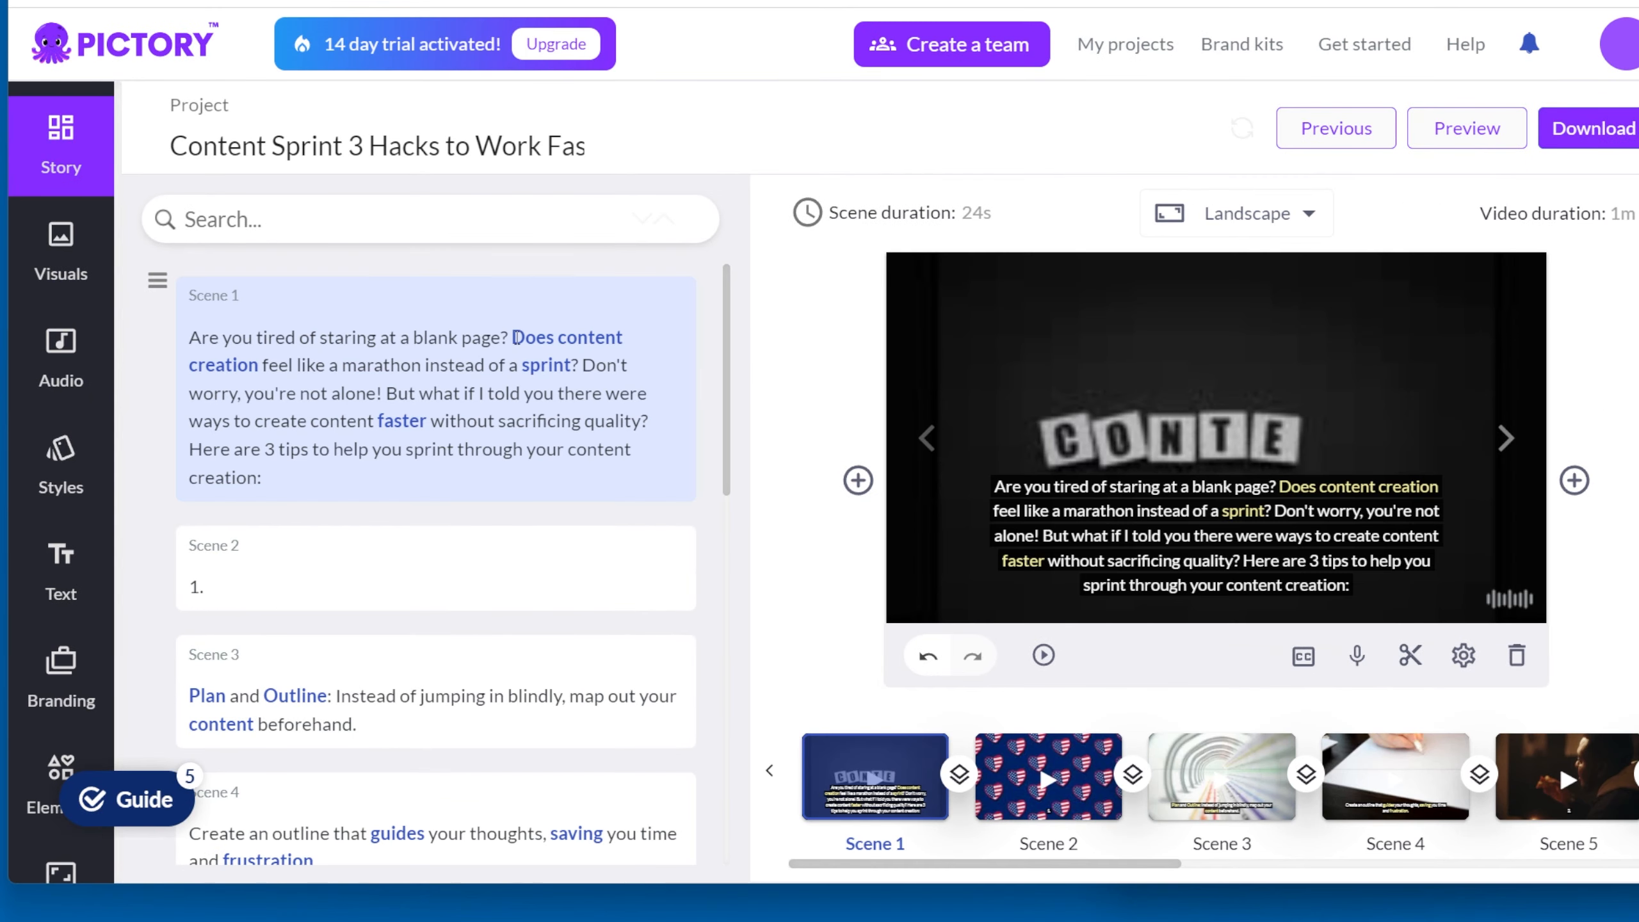
Step: In the Content Sprint project, split the opening scene after "blank page?" and the following scene after "sprint?"
{"action": "left_click", "coordinate": [517, 337]}
{"action": "left_click", "coordinate": [313, 297]}
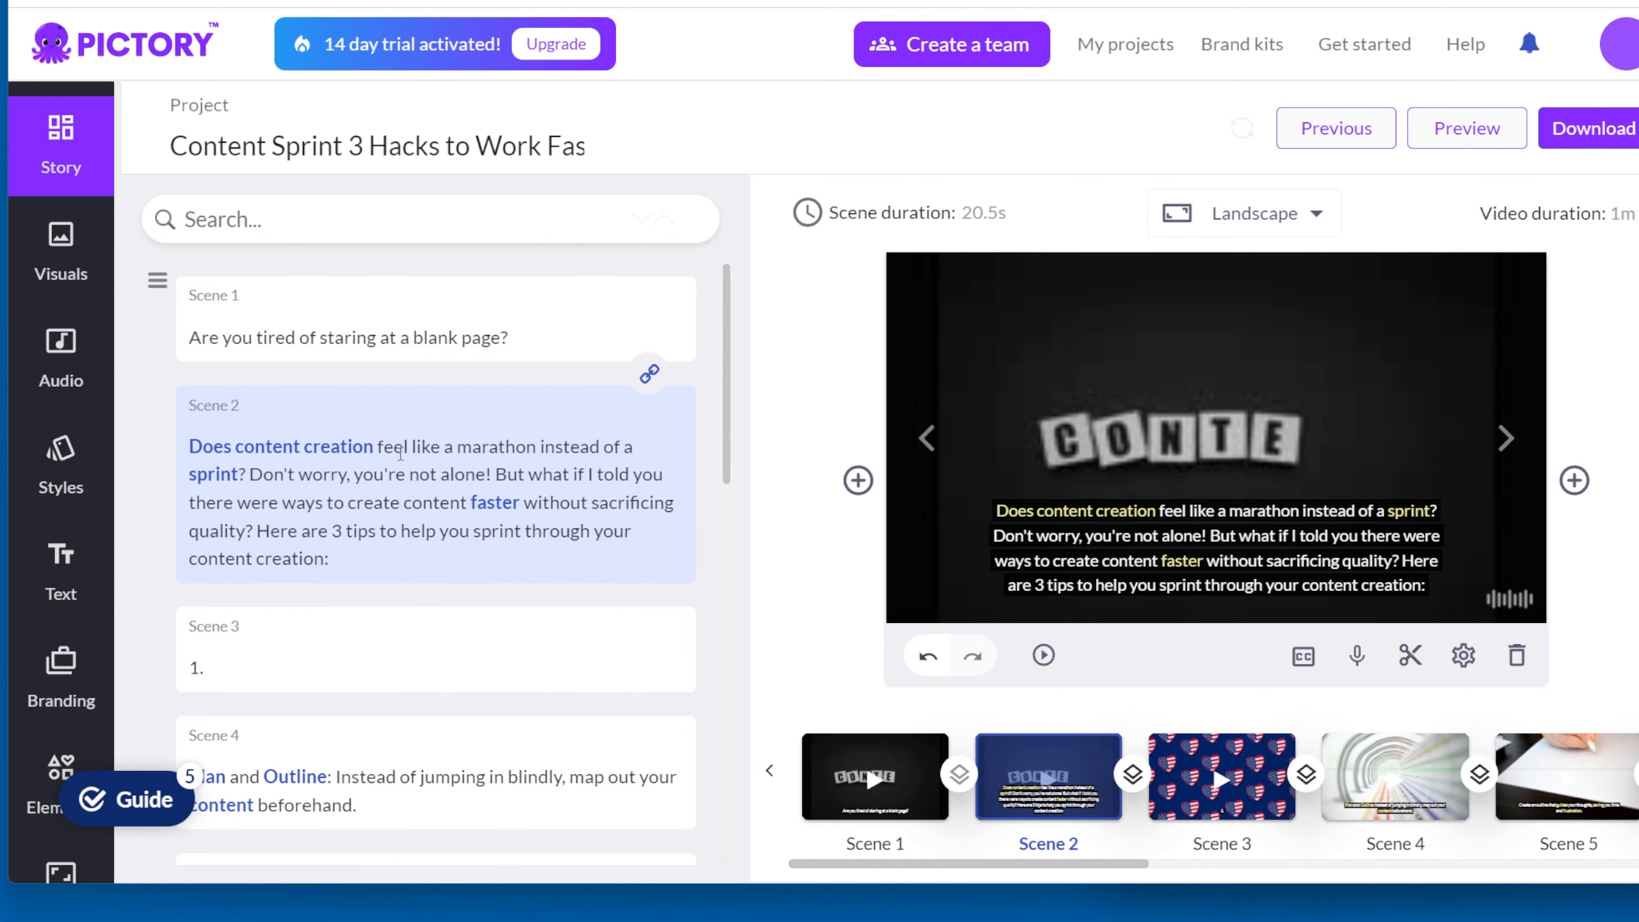
{"action": "left_click", "coordinate": [255, 472]}
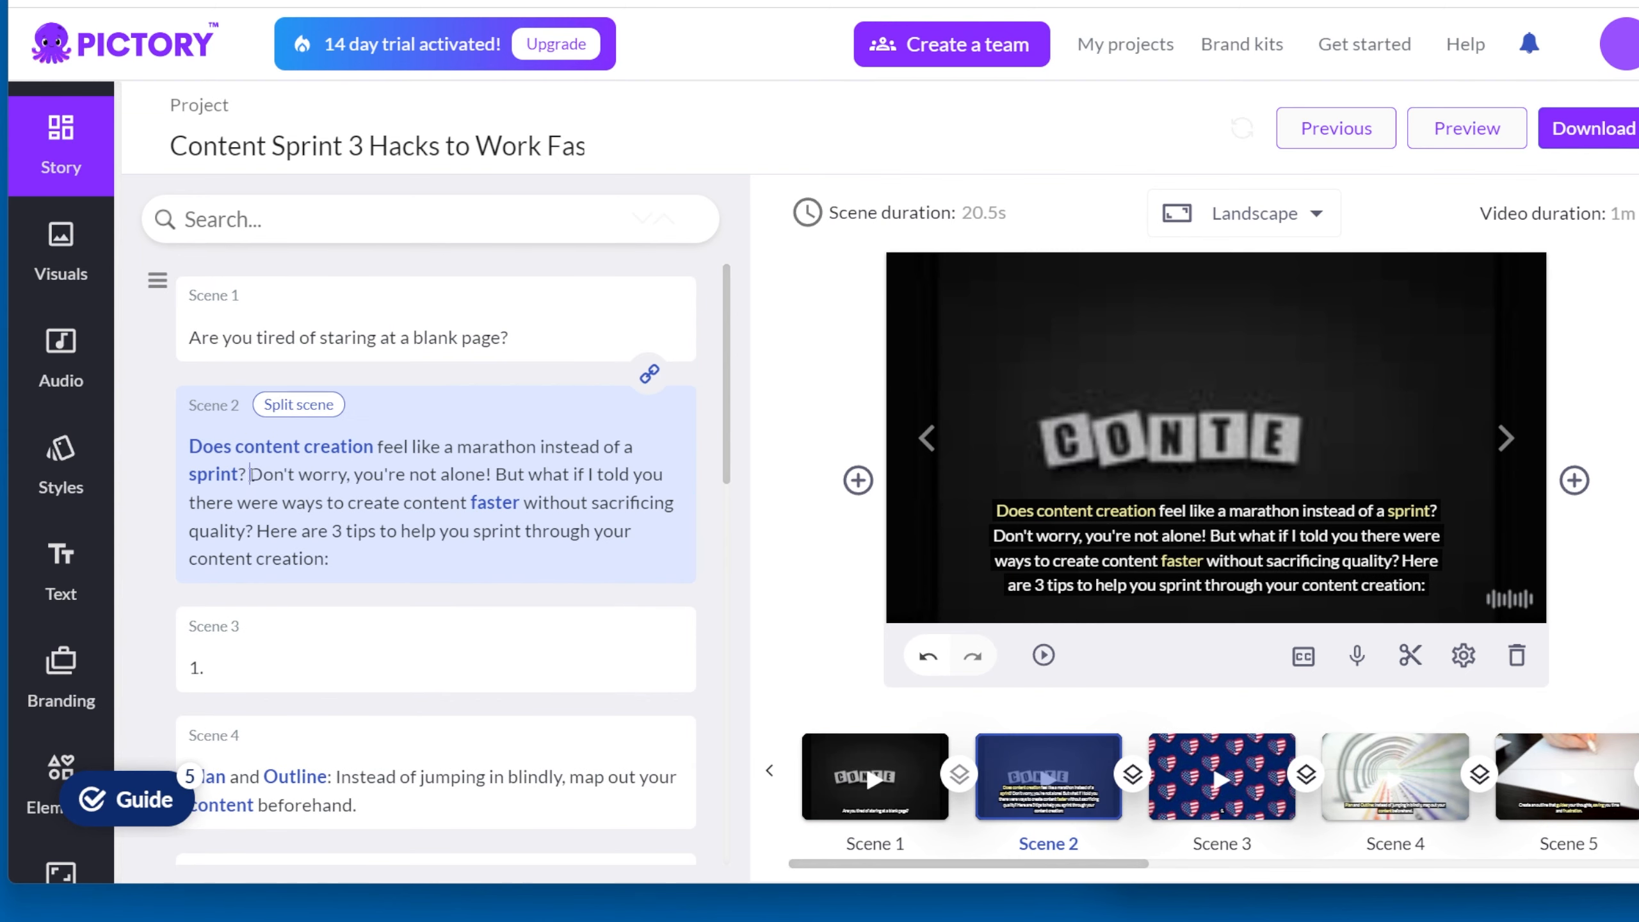
{"action": "left_click", "coordinate": [294, 405]}
Step: Split the "Don't worry, you're not alone!" scene just before "But what if I told you"
{"action": "left_click", "coordinate": [436, 585]}
{"action": "double_click", "coordinate": [436, 586]}
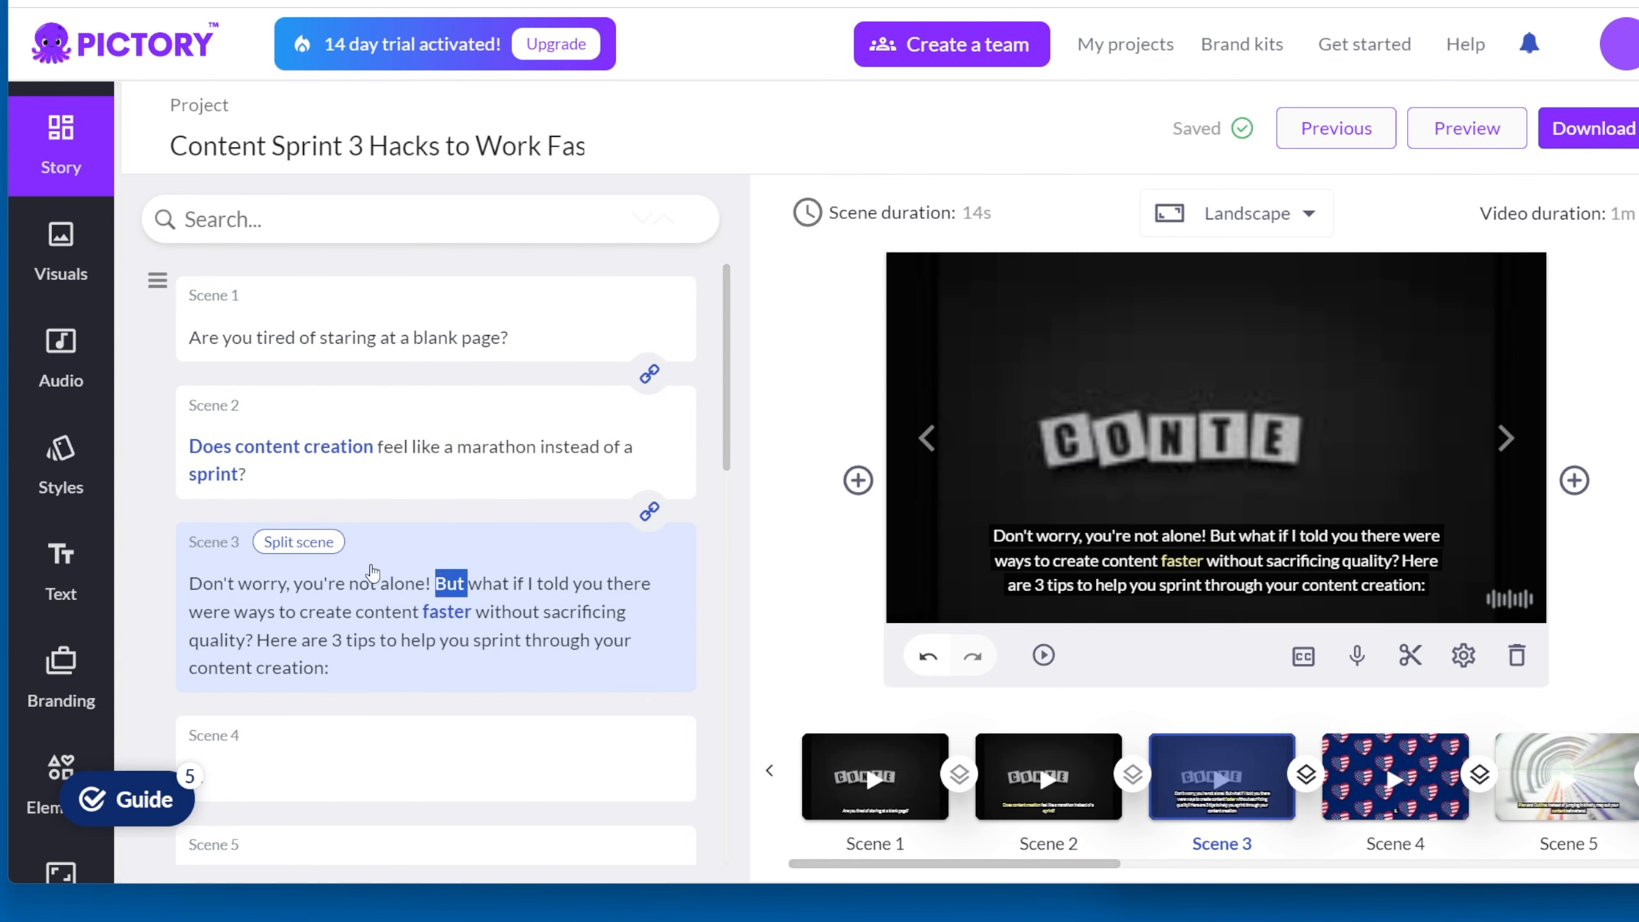
{"action": "left_click", "coordinate": [281, 541]}
{"action": "scroll", "coordinate": [448, 636], "scroll_direction": "down", "scroll_amount": 2}
{"action": "left_click", "coordinate": [433, 451]}
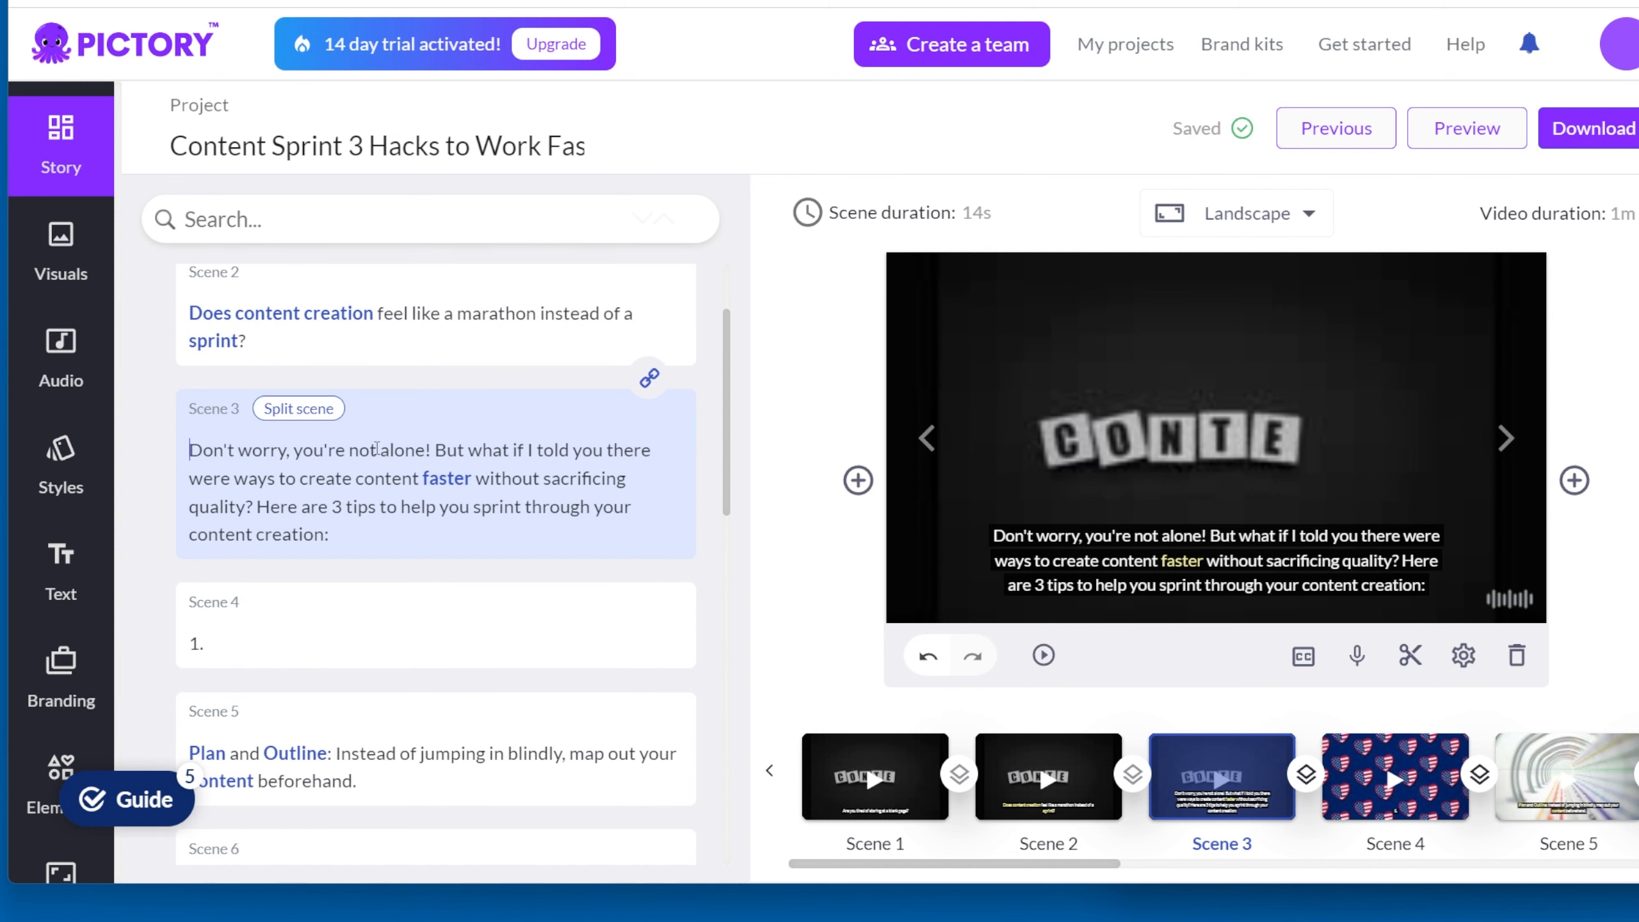
{"action": "left_click", "coordinate": [303, 411]}
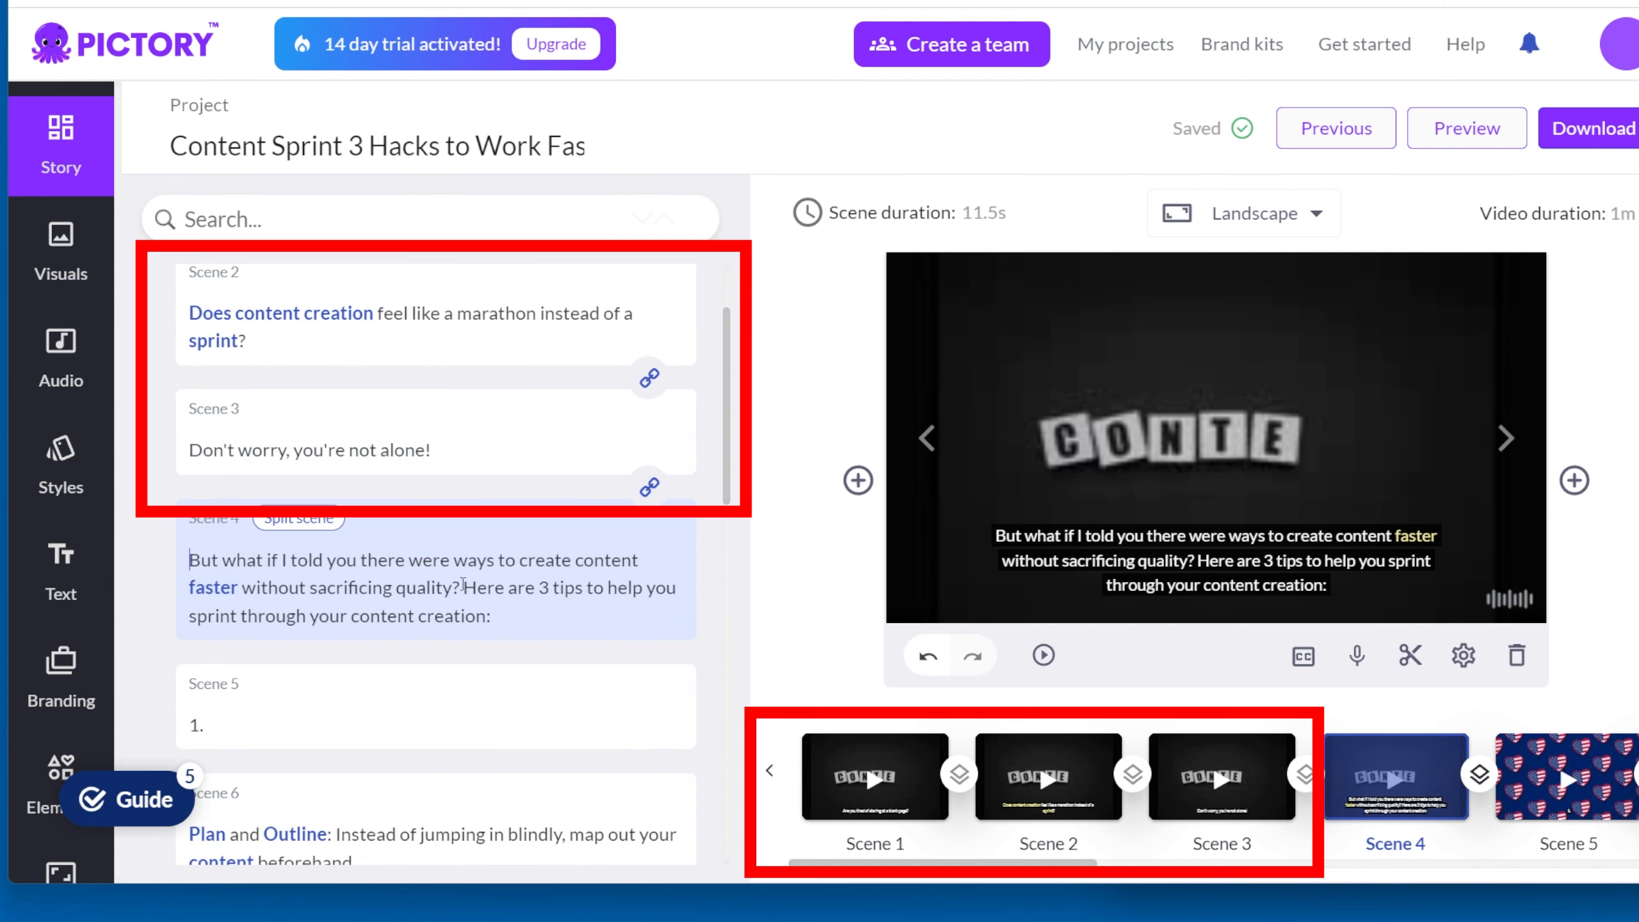
Step: Split "Here are 3 tips to help you sprint" into its own scene and preview the separated scenes
{"action": "left_click", "coordinate": [288, 520]}
{"action": "scroll", "coordinate": [472, 681], "scroll_direction": "down", "scroll_amount": 5}
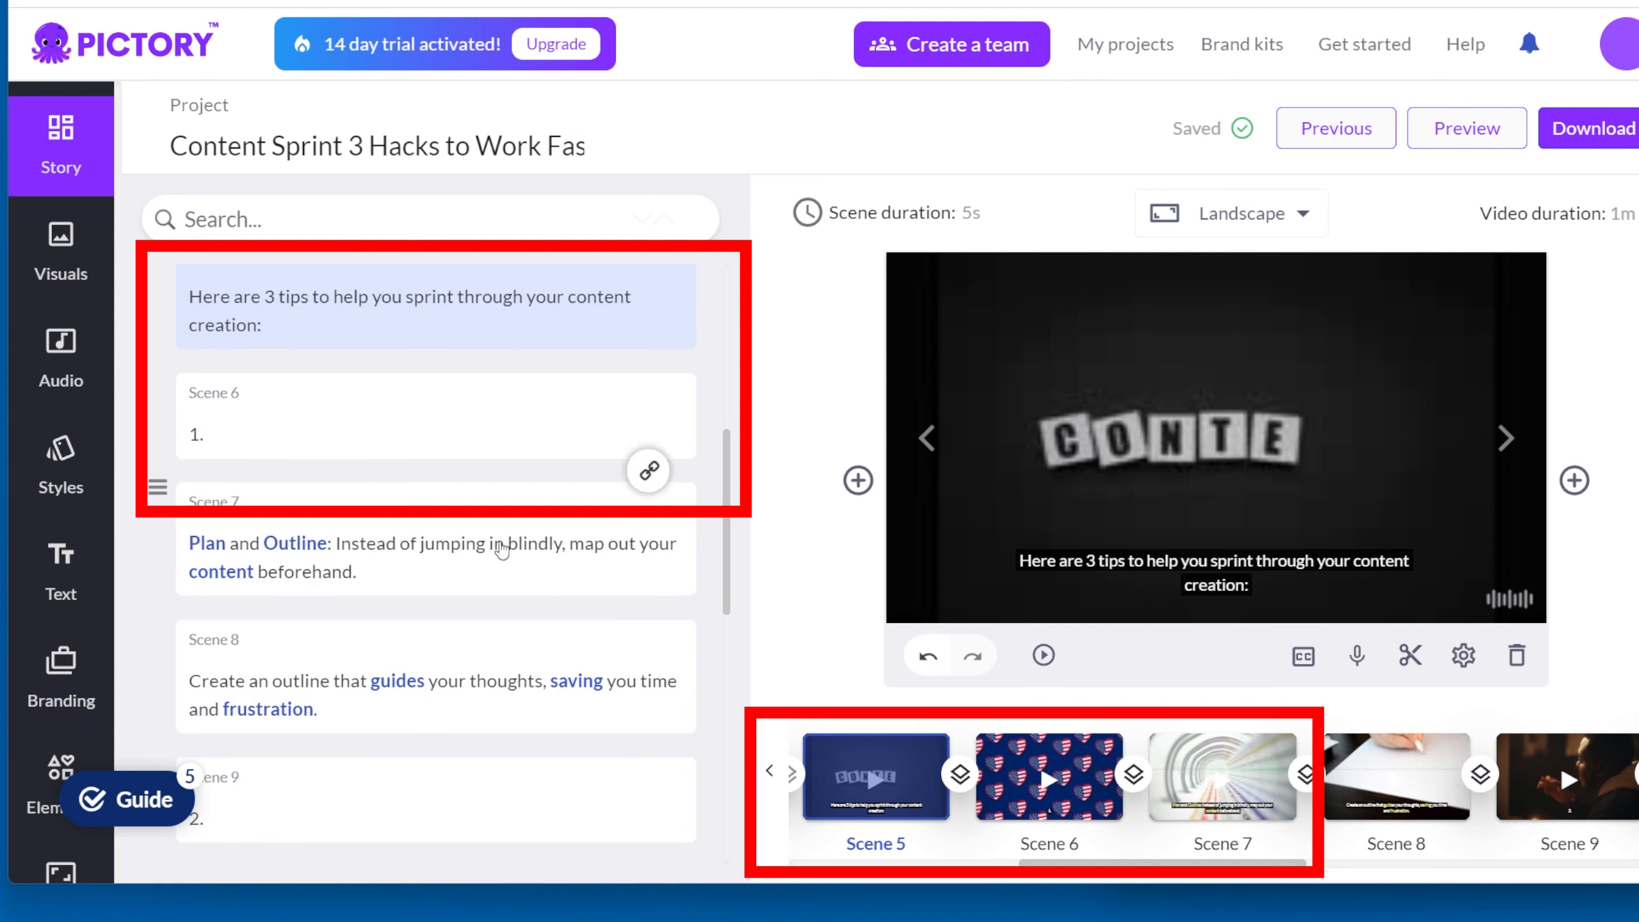
{"action": "left_click", "coordinate": [1043, 655]}
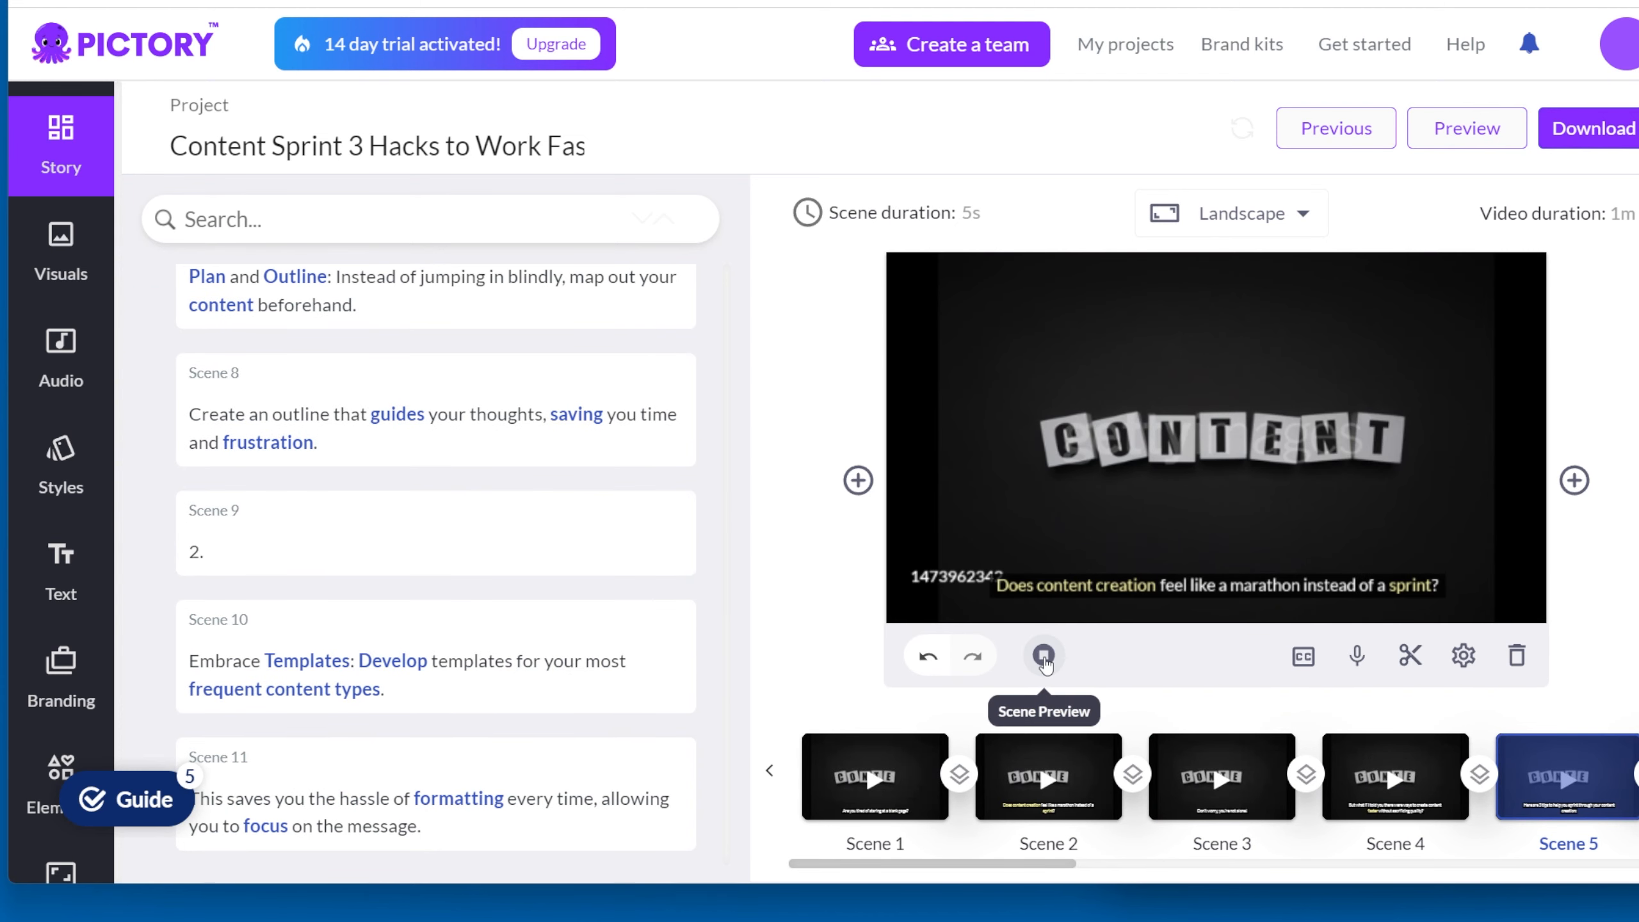
{"action": "scroll", "coordinate": [342, 431], "scroll_direction": "up", "scroll_amount": 6}
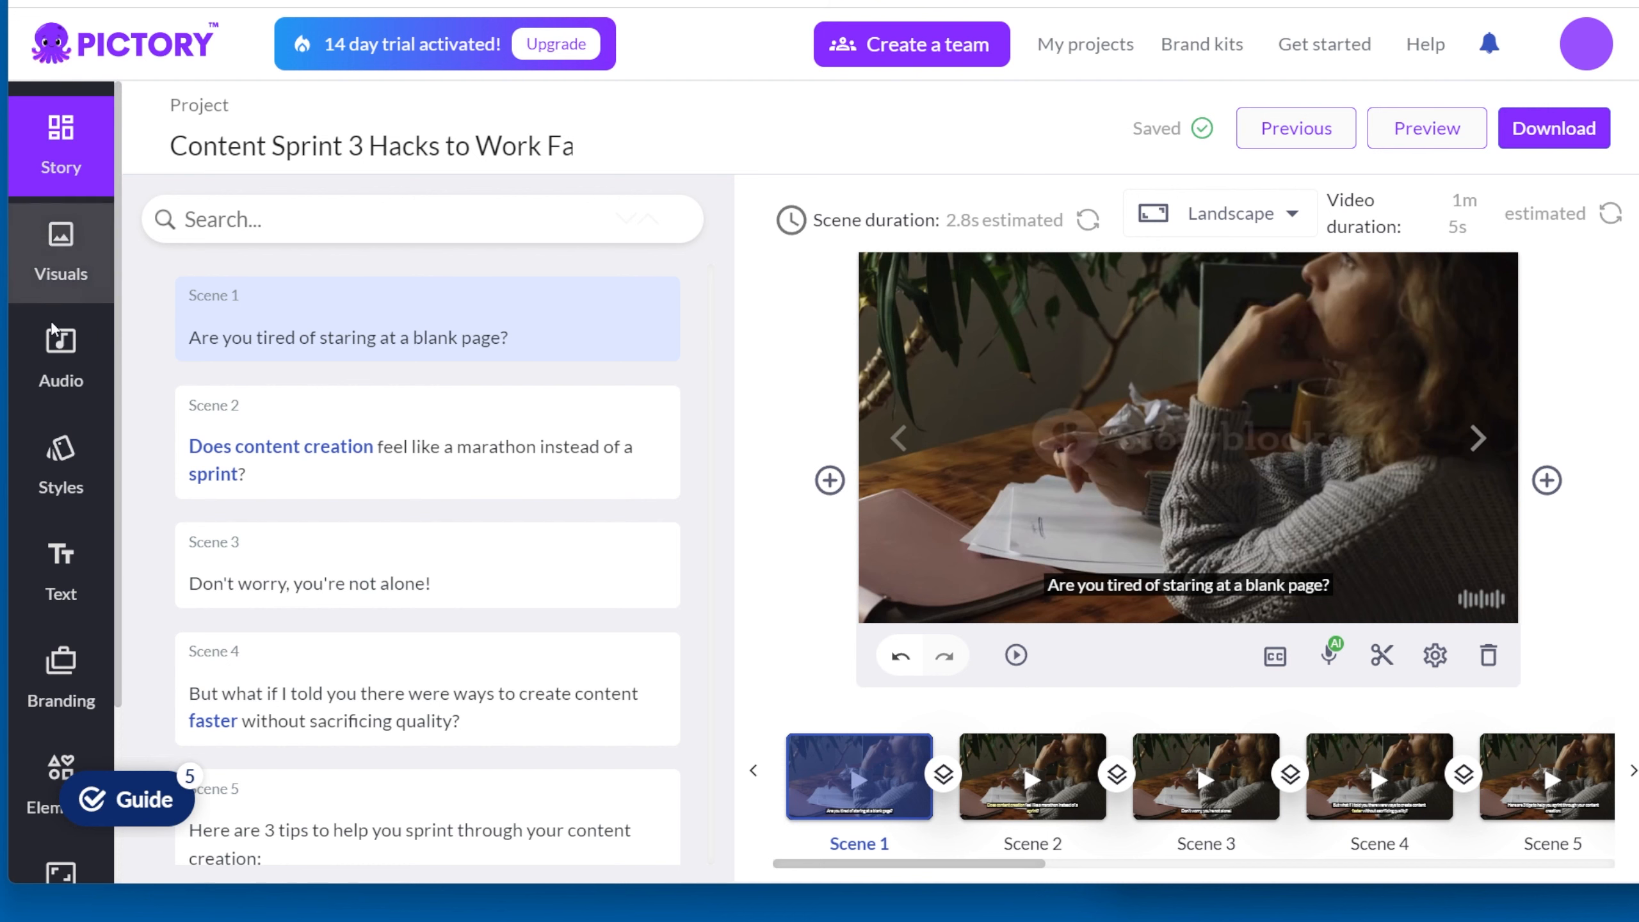
Step: Search the visuals library for marathon footage for scene 2
{"action": "left_click", "coordinate": [60, 253]}
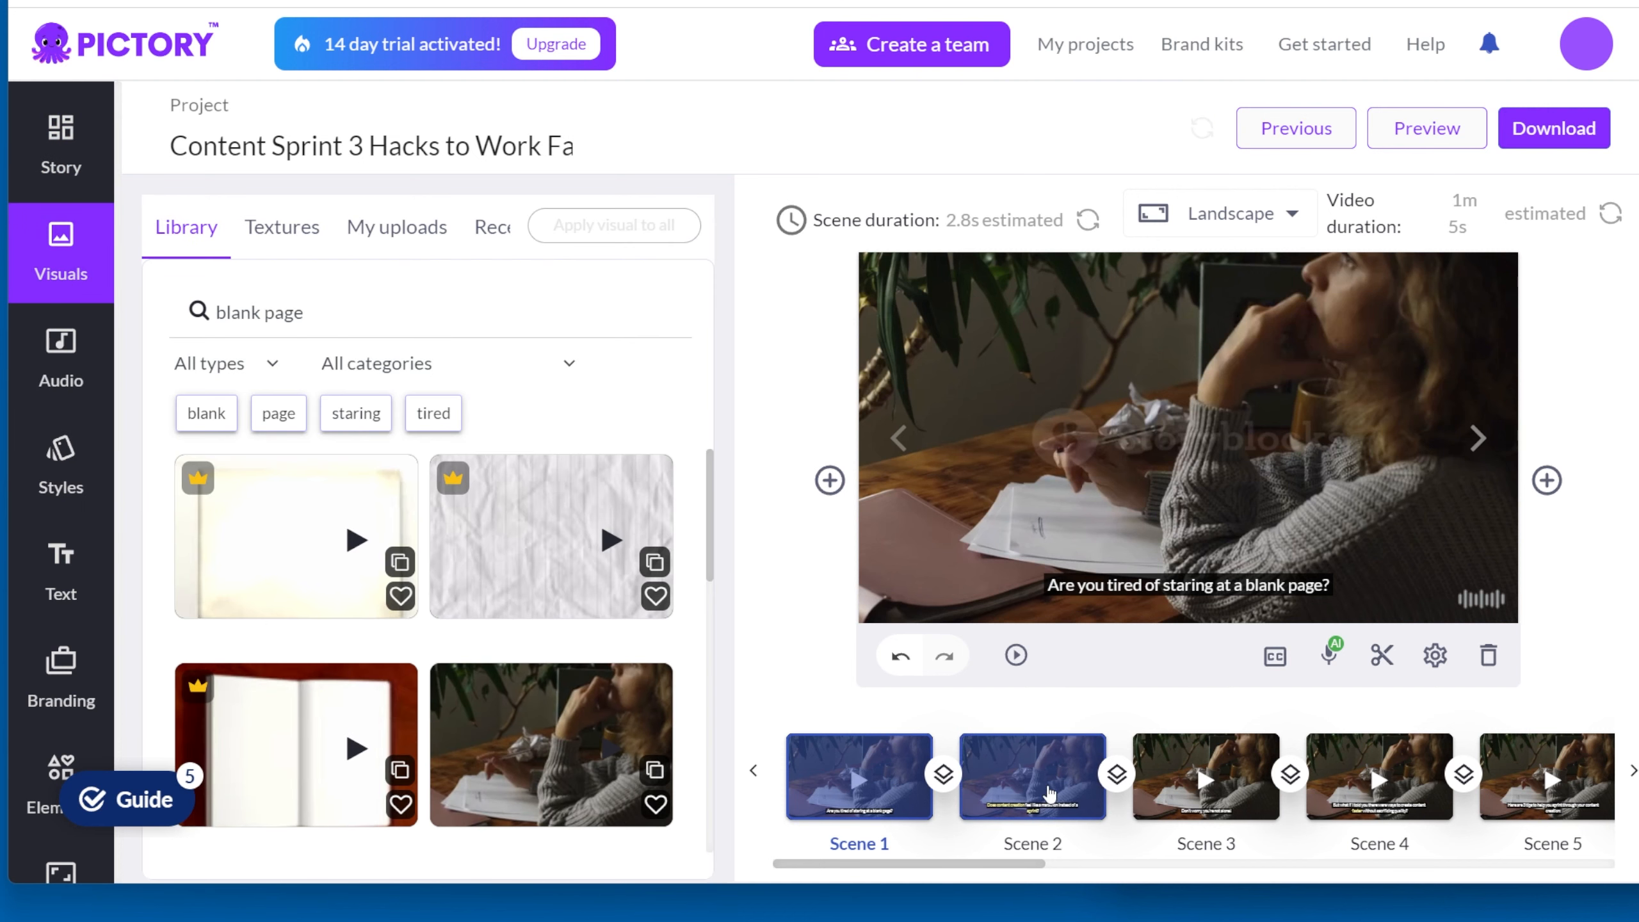
{"action": "left_click", "coordinate": [1050, 793]}
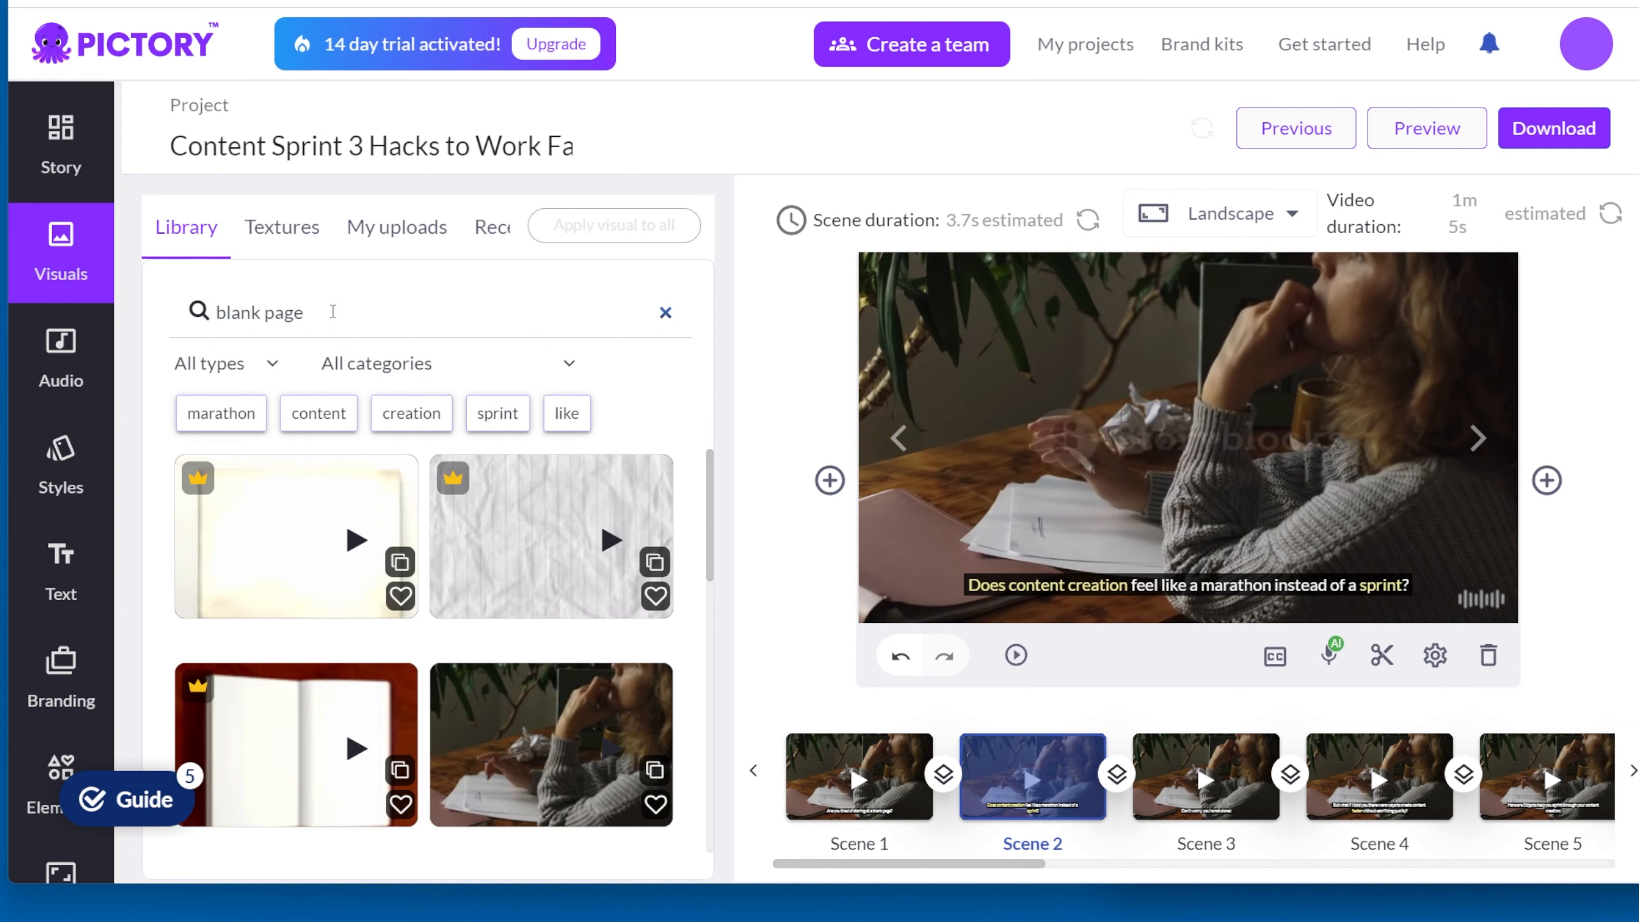
{"action": "left_click", "coordinate": [333, 311]}
{"action": "type", "text": "mar"}
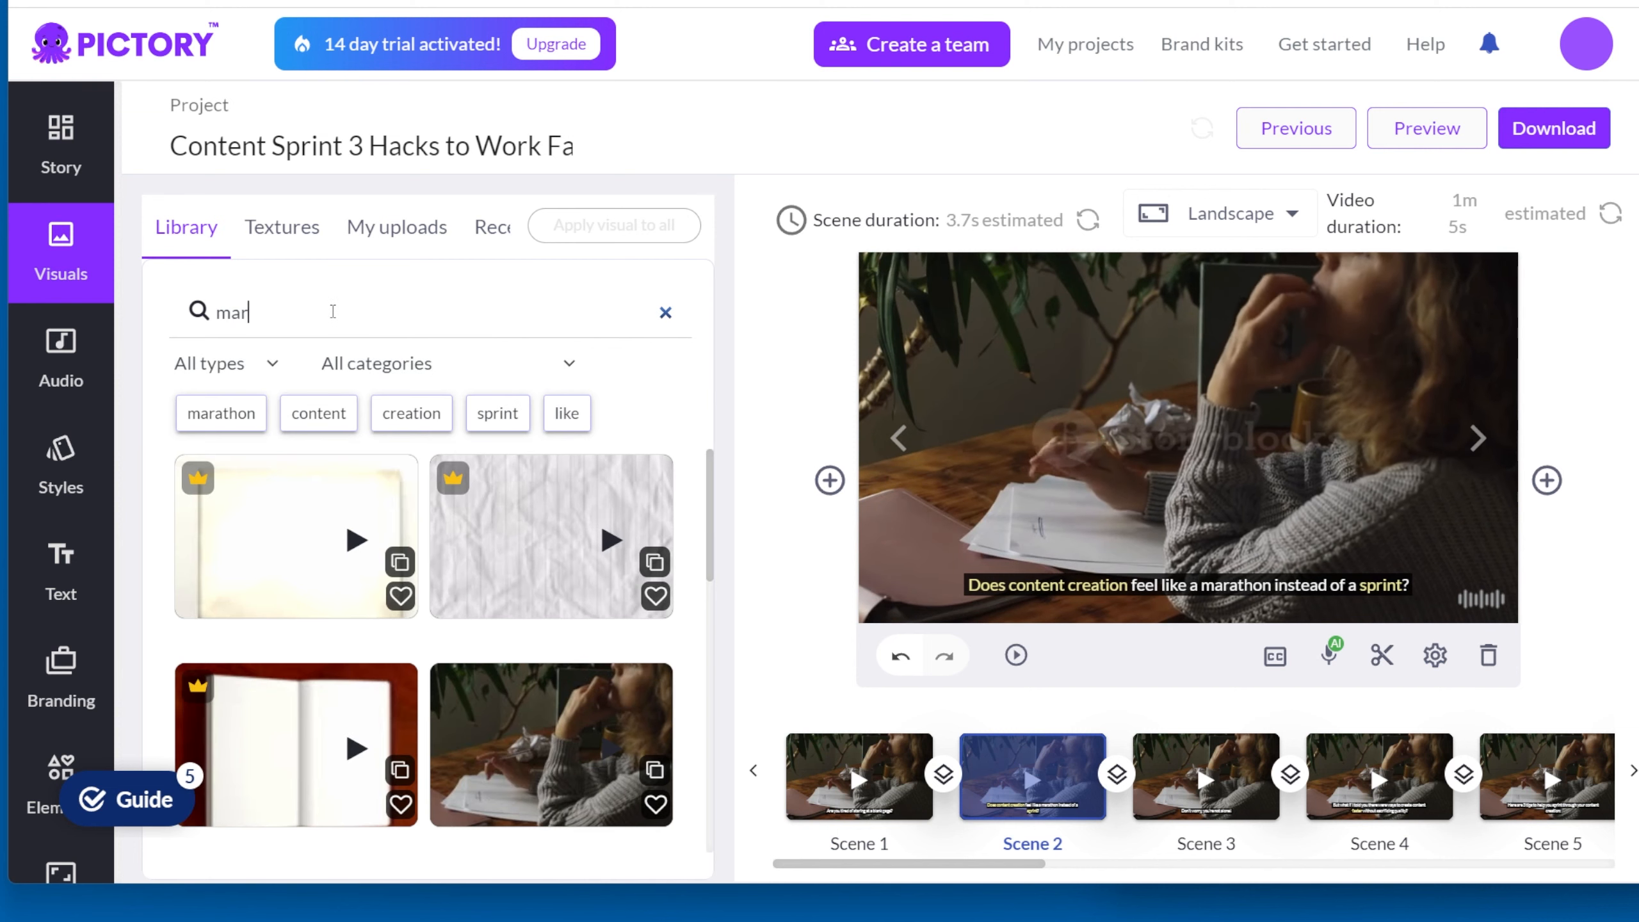
{"action": "type", "text": "aton"}
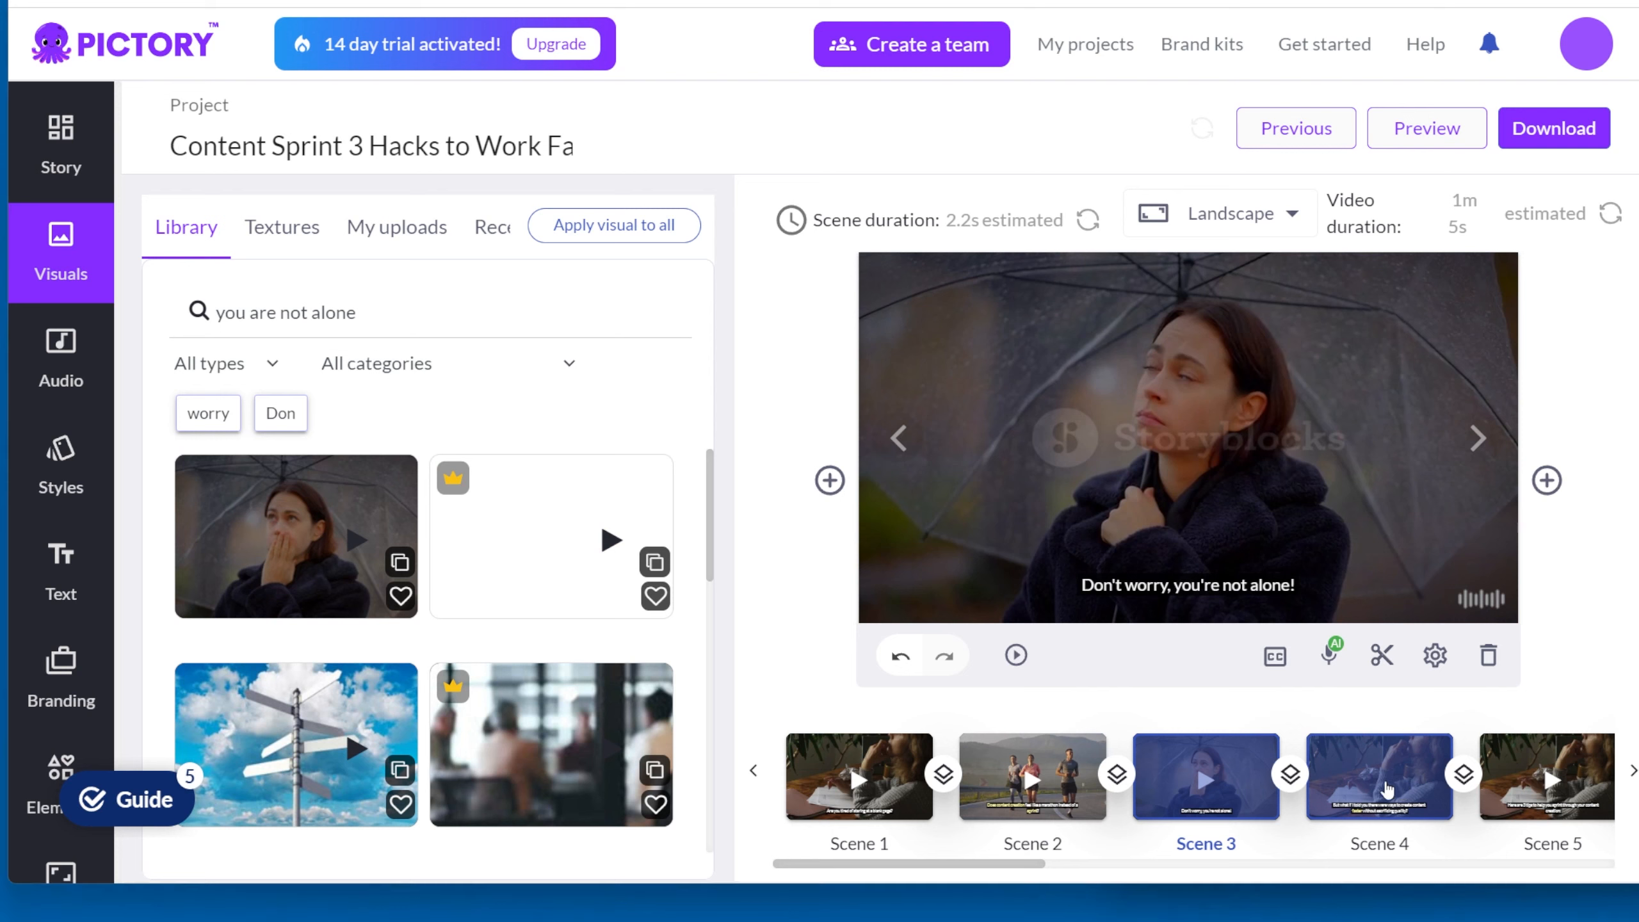
Step: Search the visuals library for "quality" for scene 4 and look through the clips
{"action": "left_click", "coordinate": [1398, 790]}
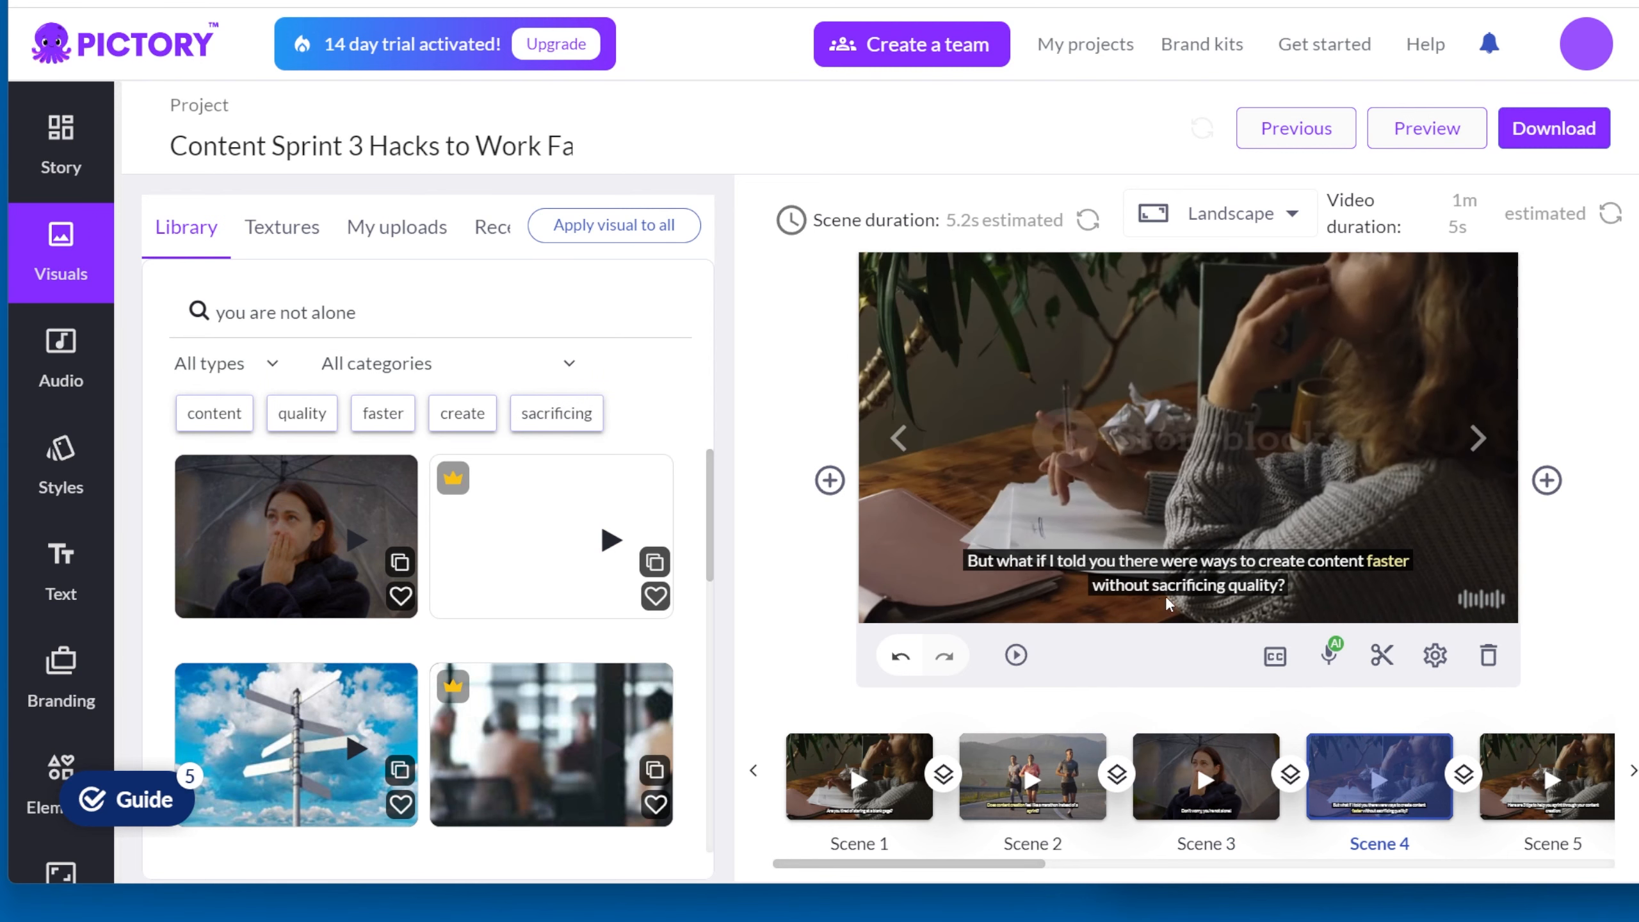
{"action": "triple_click", "coordinate": [291, 313]}
{"action": "type", "text": "quality"}
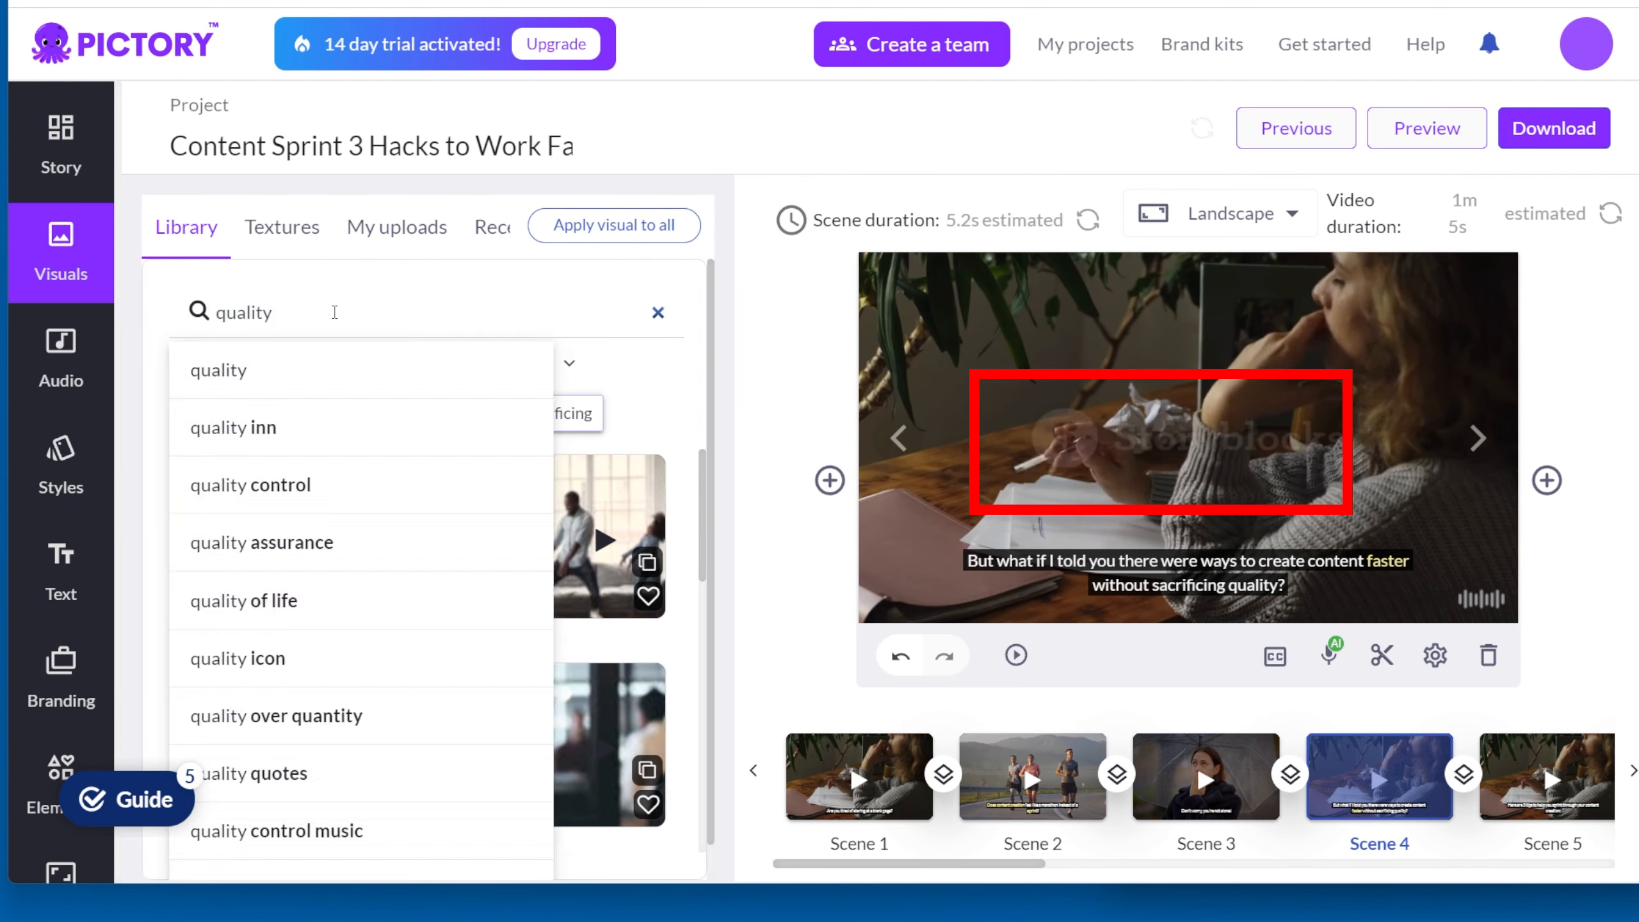
{"action": "key", "text": "Return"}
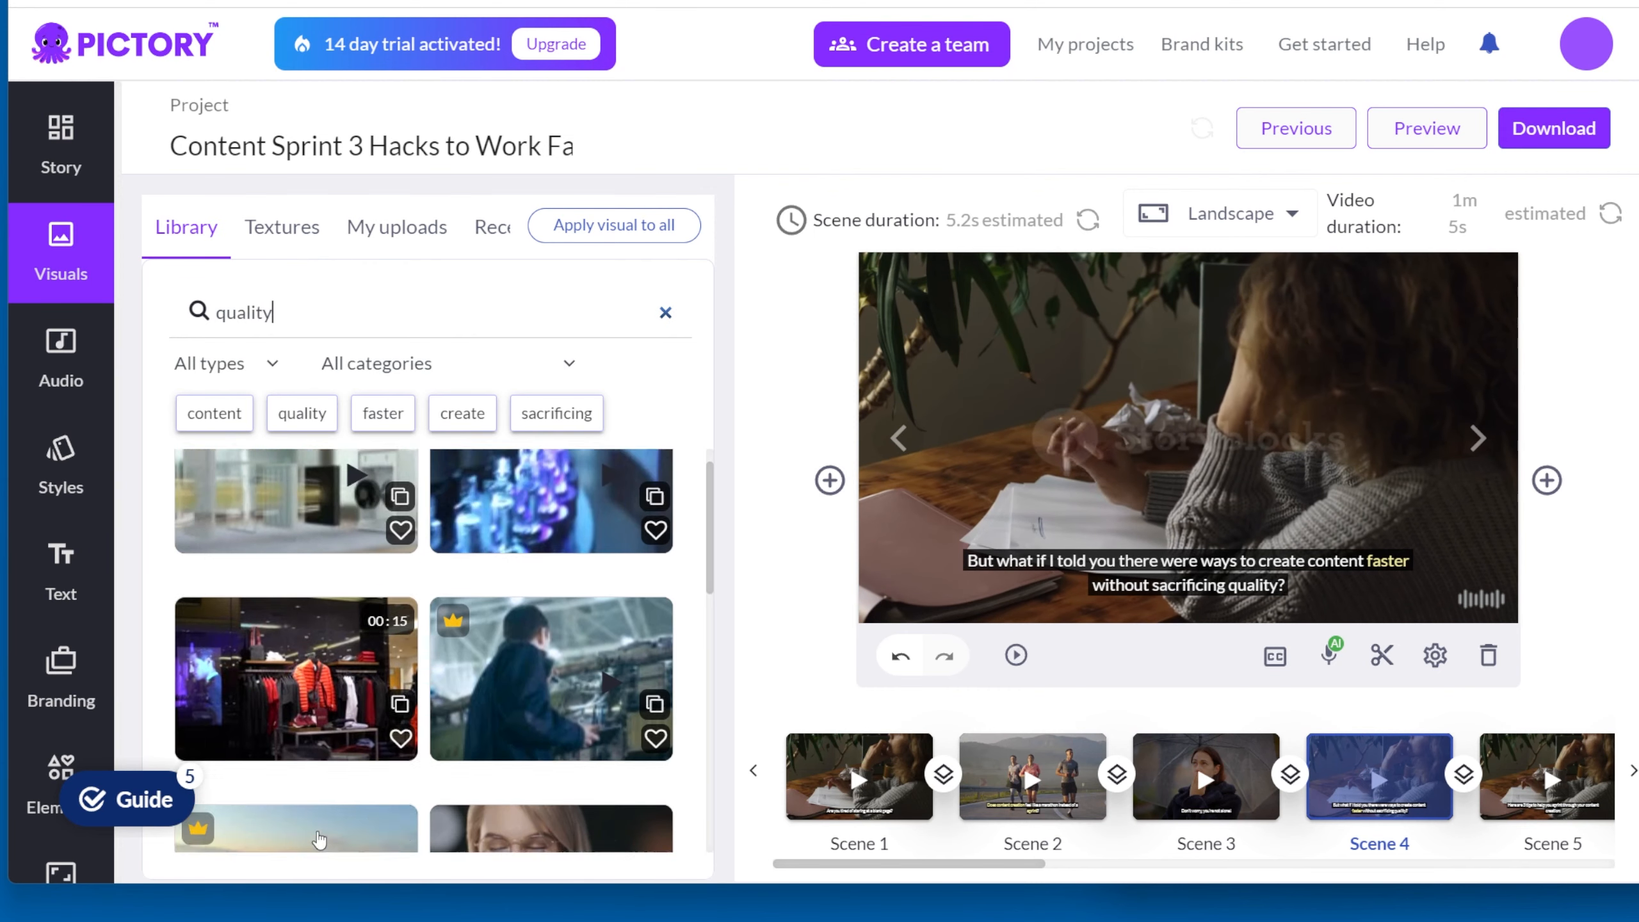
{"action": "scroll", "coordinate": [519, 623], "scroll_direction": "down", "scroll_amount": 10}
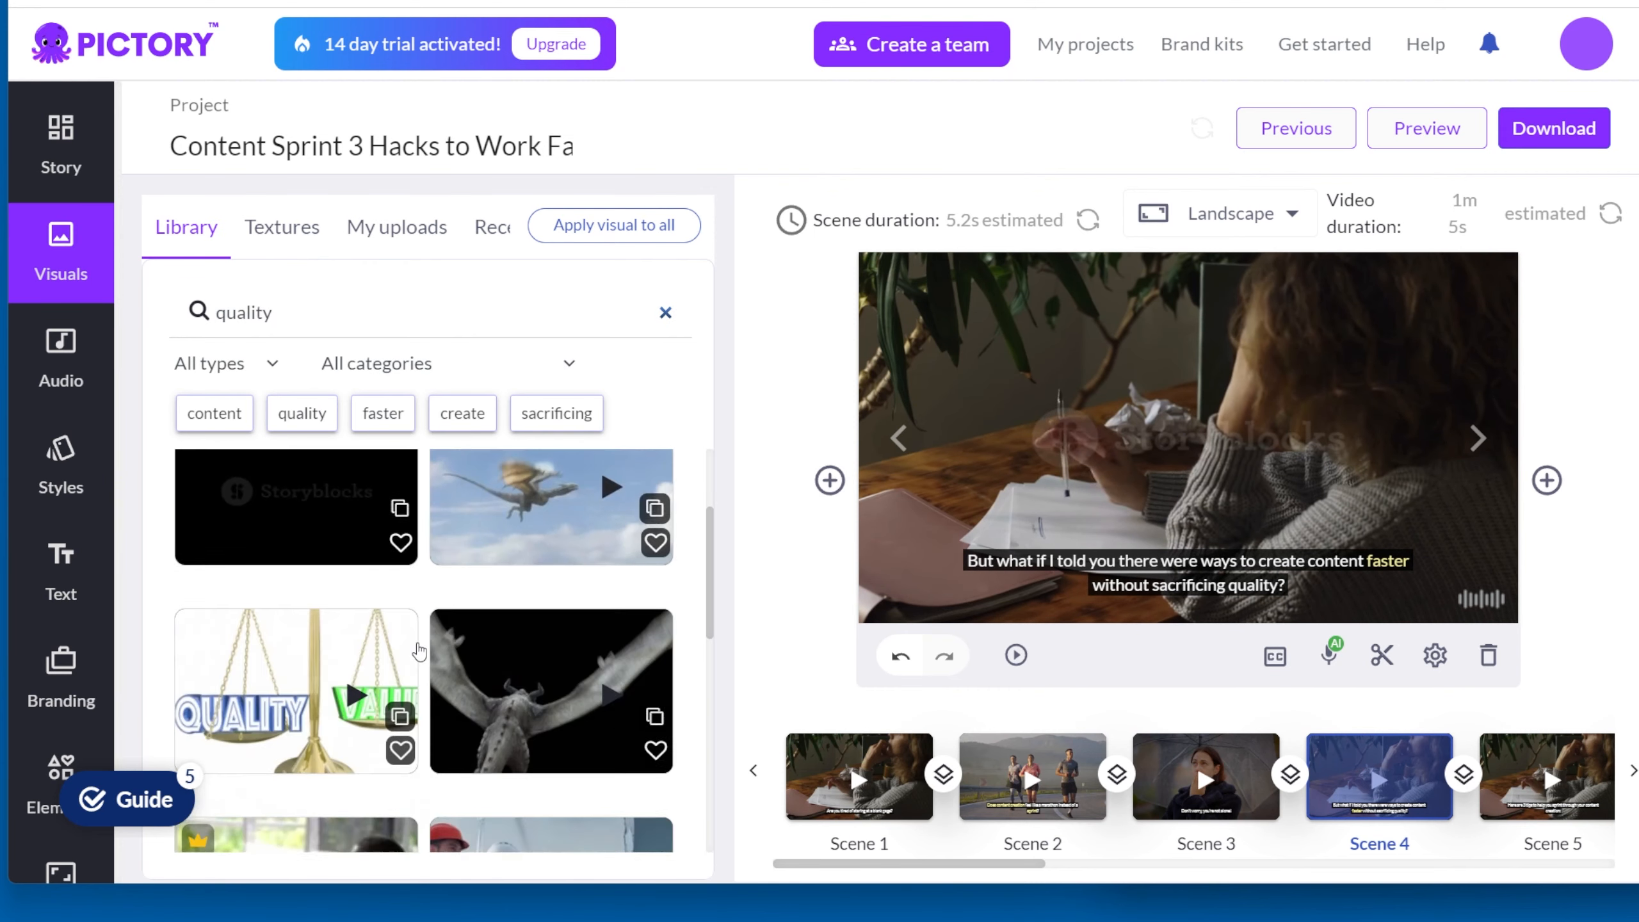
Step: Search the visuals library for "create content" for scene 4
{"action": "triple_click", "coordinate": [308, 296]}
{"action": "type", "text": "create content"}
{"action": "key", "text": "Return"}
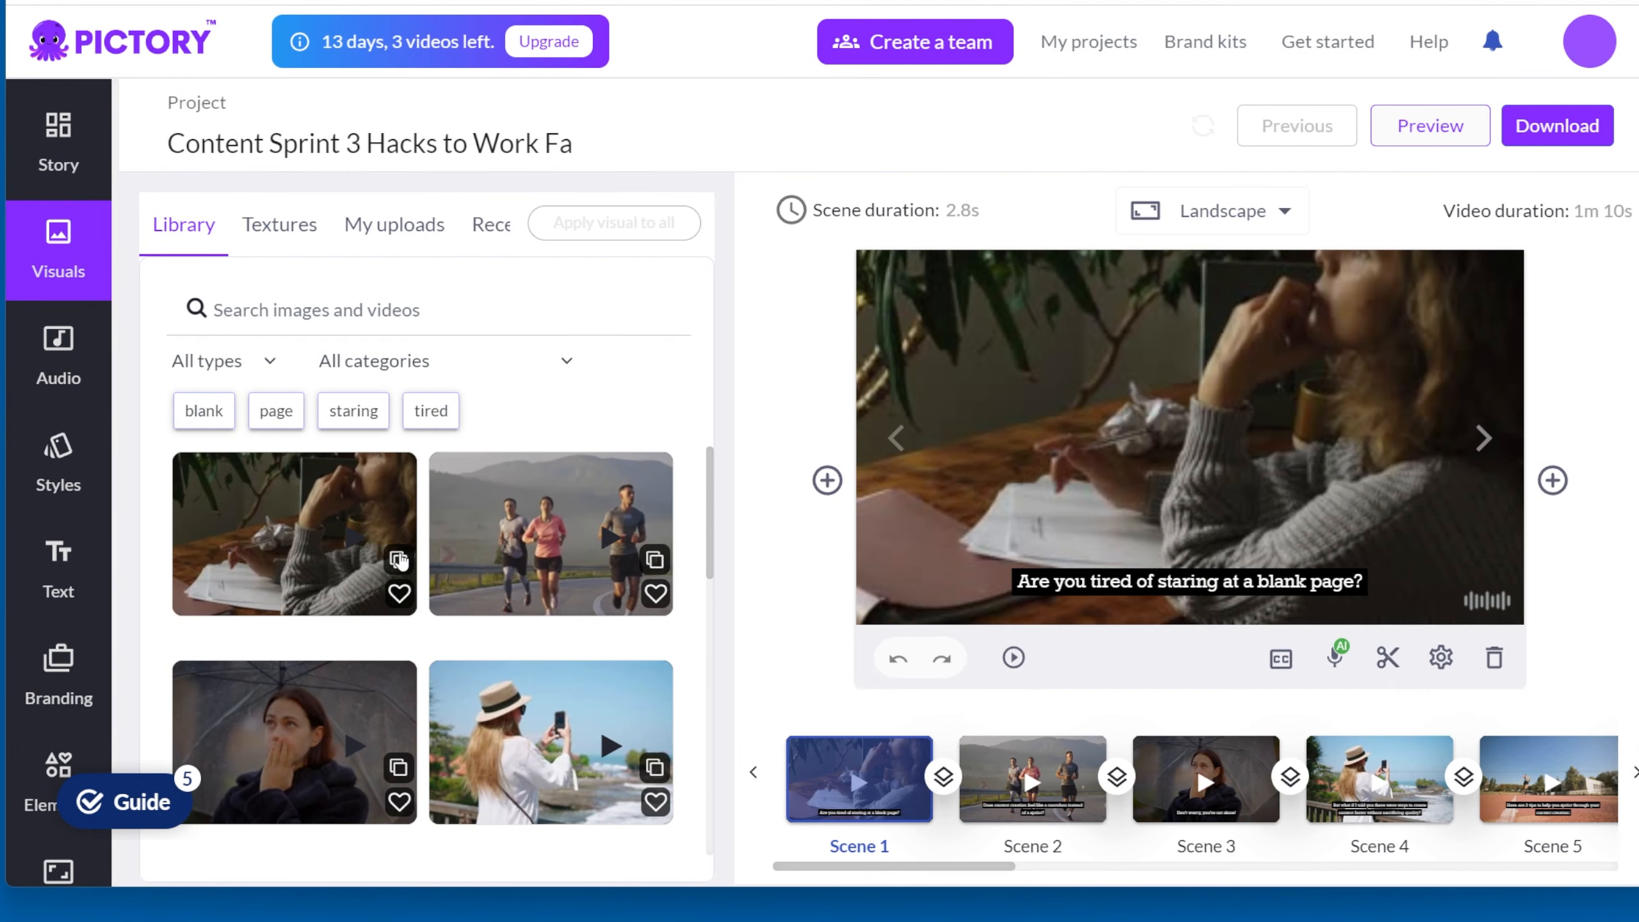
Step: Browse the stock visuals library, continuing in the A Beginners Guide to Live Streaming project for scene 2
{"action": "left_click", "coordinate": [398, 559]}
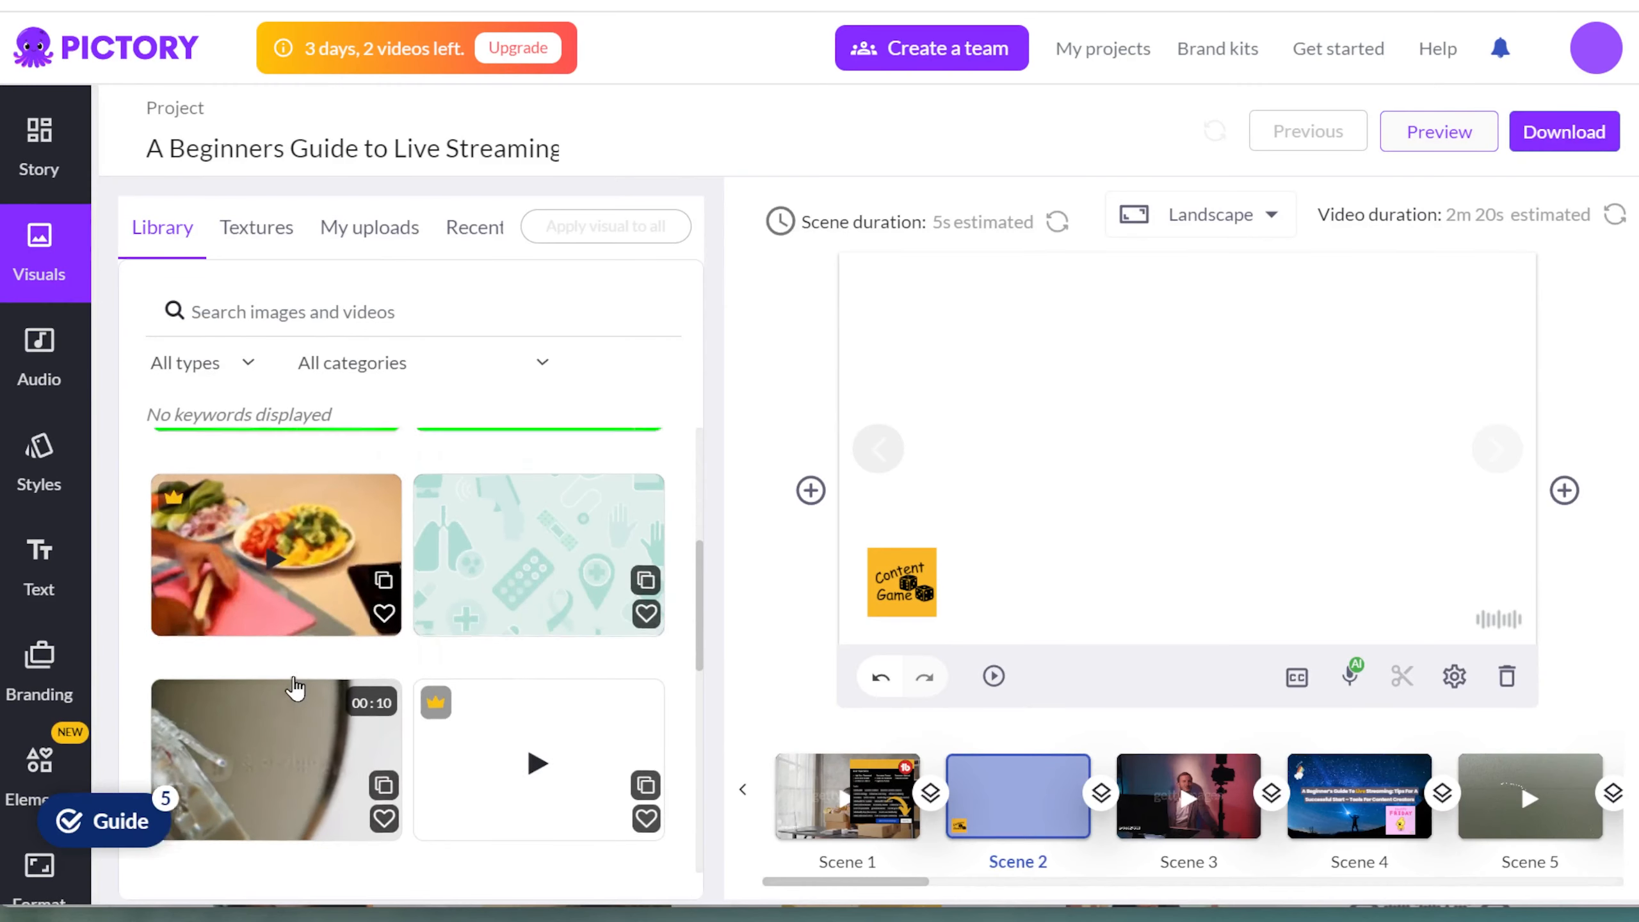
{"action": "scroll", "coordinate": [295, 687], "scroll_direction": "up", "scroll_amount": 4}
{"action": "left_click", "coordinate": [281, 685]}
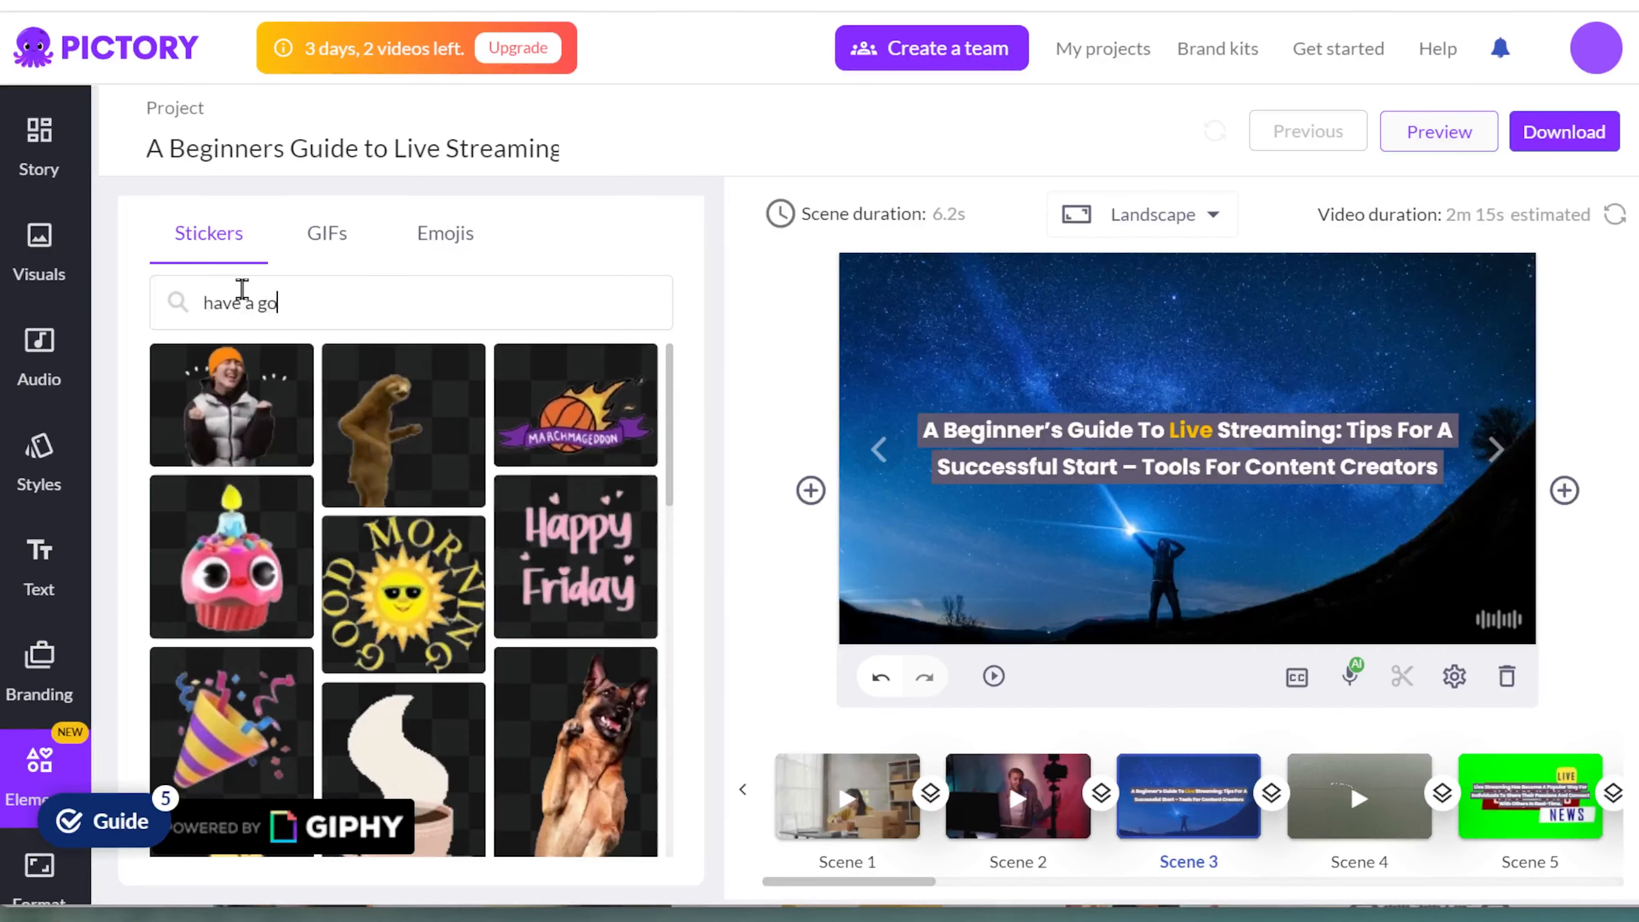
Step: Search the stickers for "have a good day" and open the scene settings of scene 4
{"action": "type", "text": "d da"}
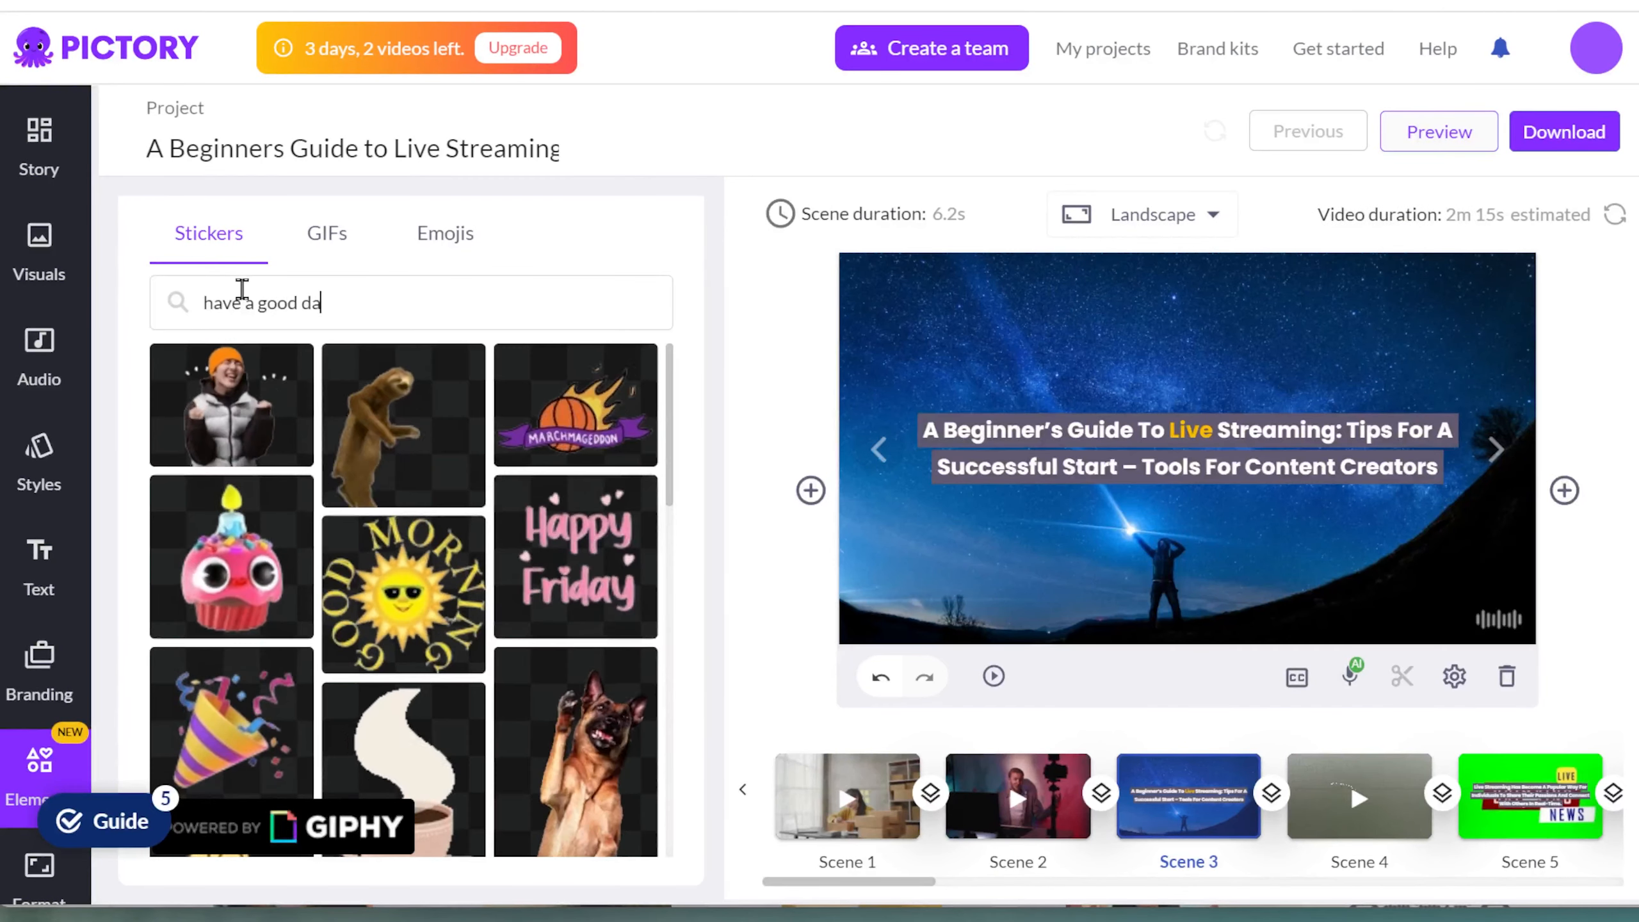
{"action": "type", "text": "y"}
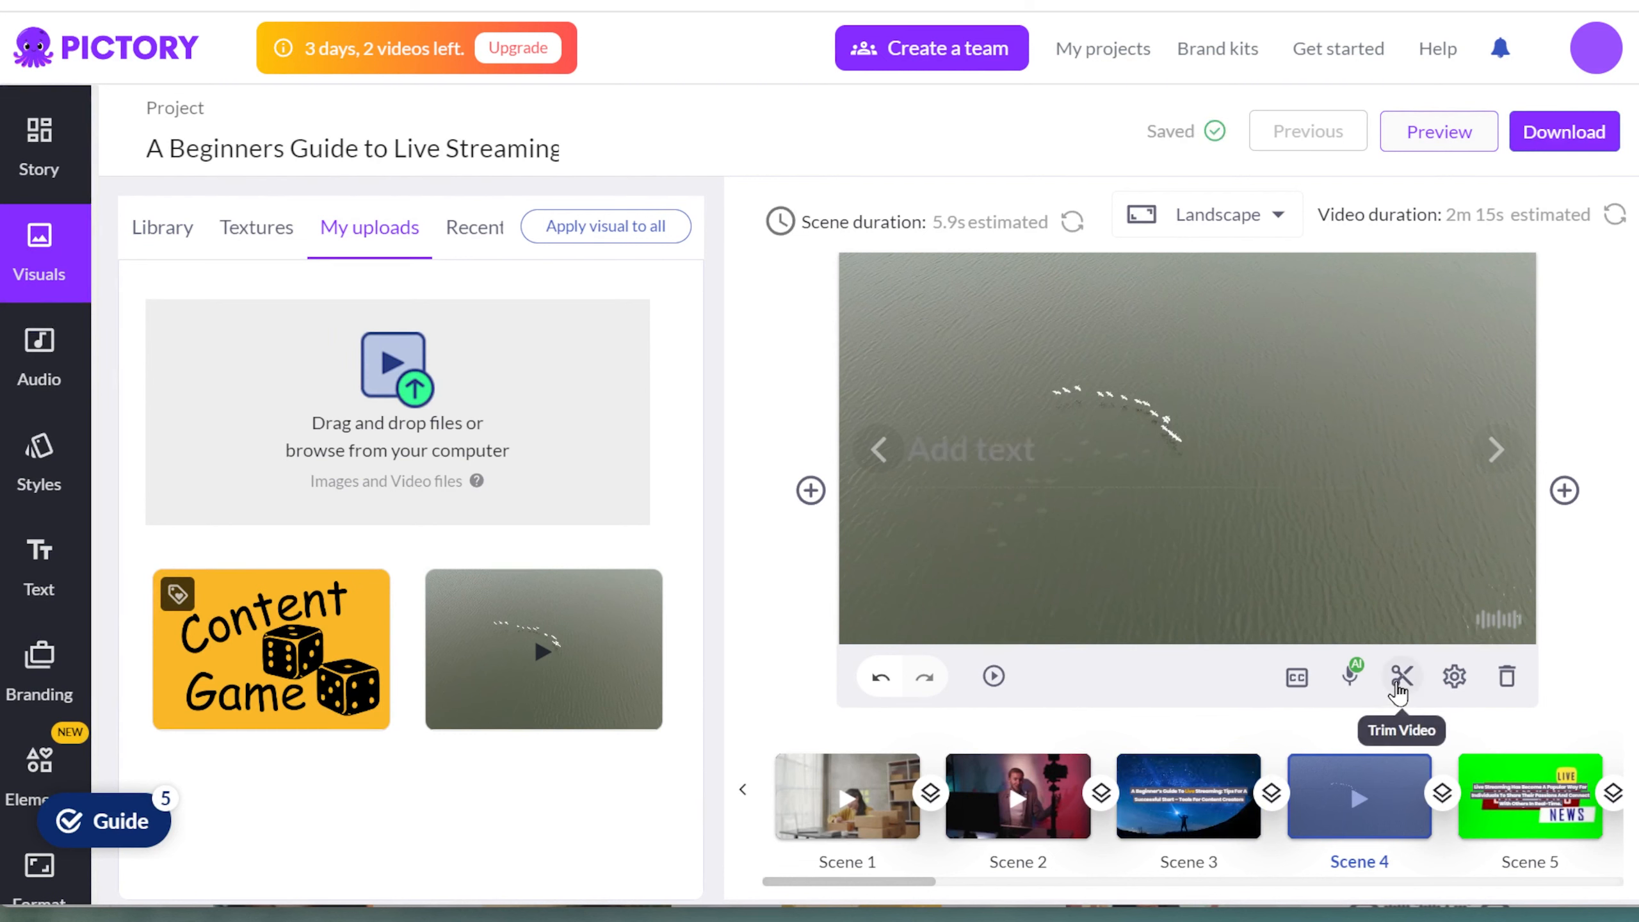
{"action": "left_click", "coordinate": [1456, 679]}
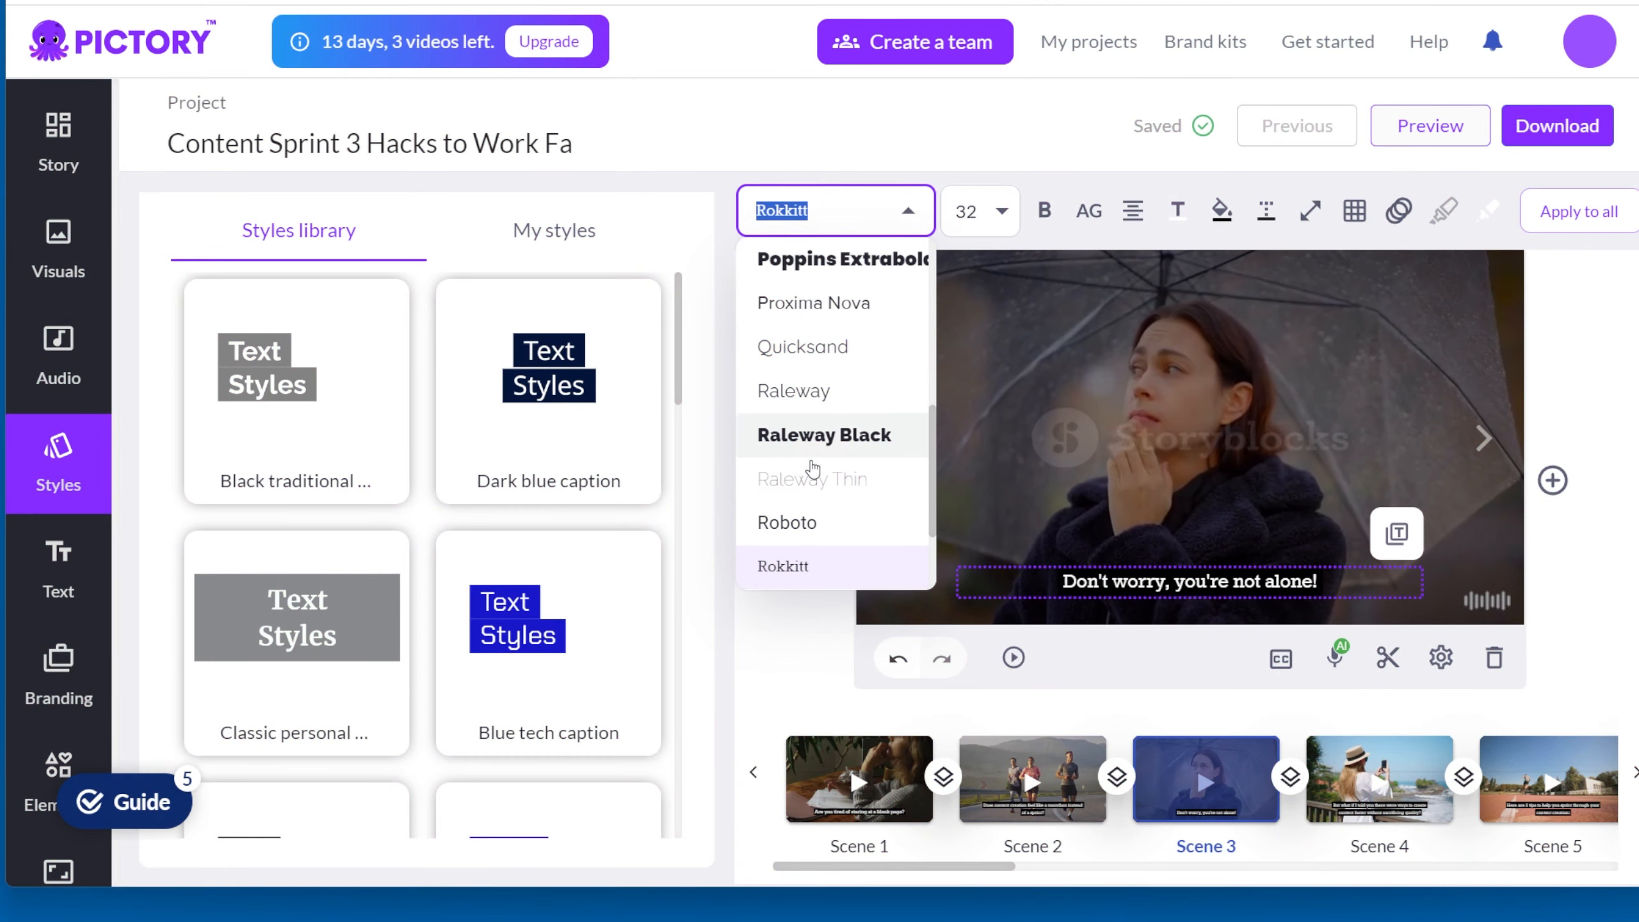
Step: In the Content Sprint project, set scene 3's subtitle font to Raleway Black and its size to 36
{"action": "left_click", "coordinate": [824, 434]}
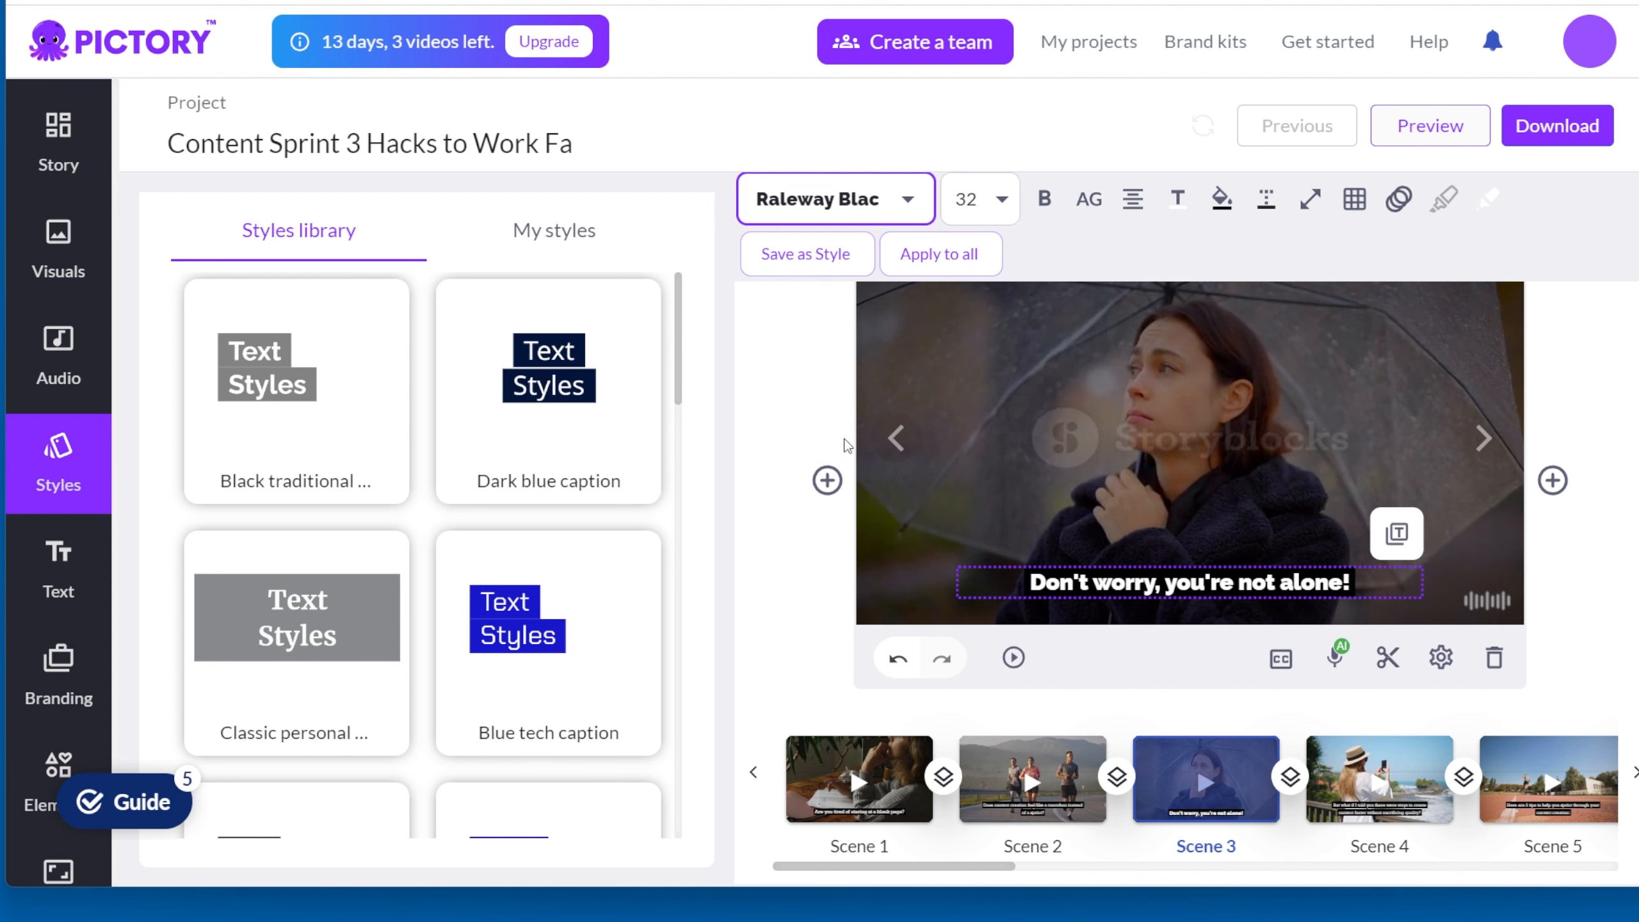
{"action": "left_click", "coordinate": [974, 199]}
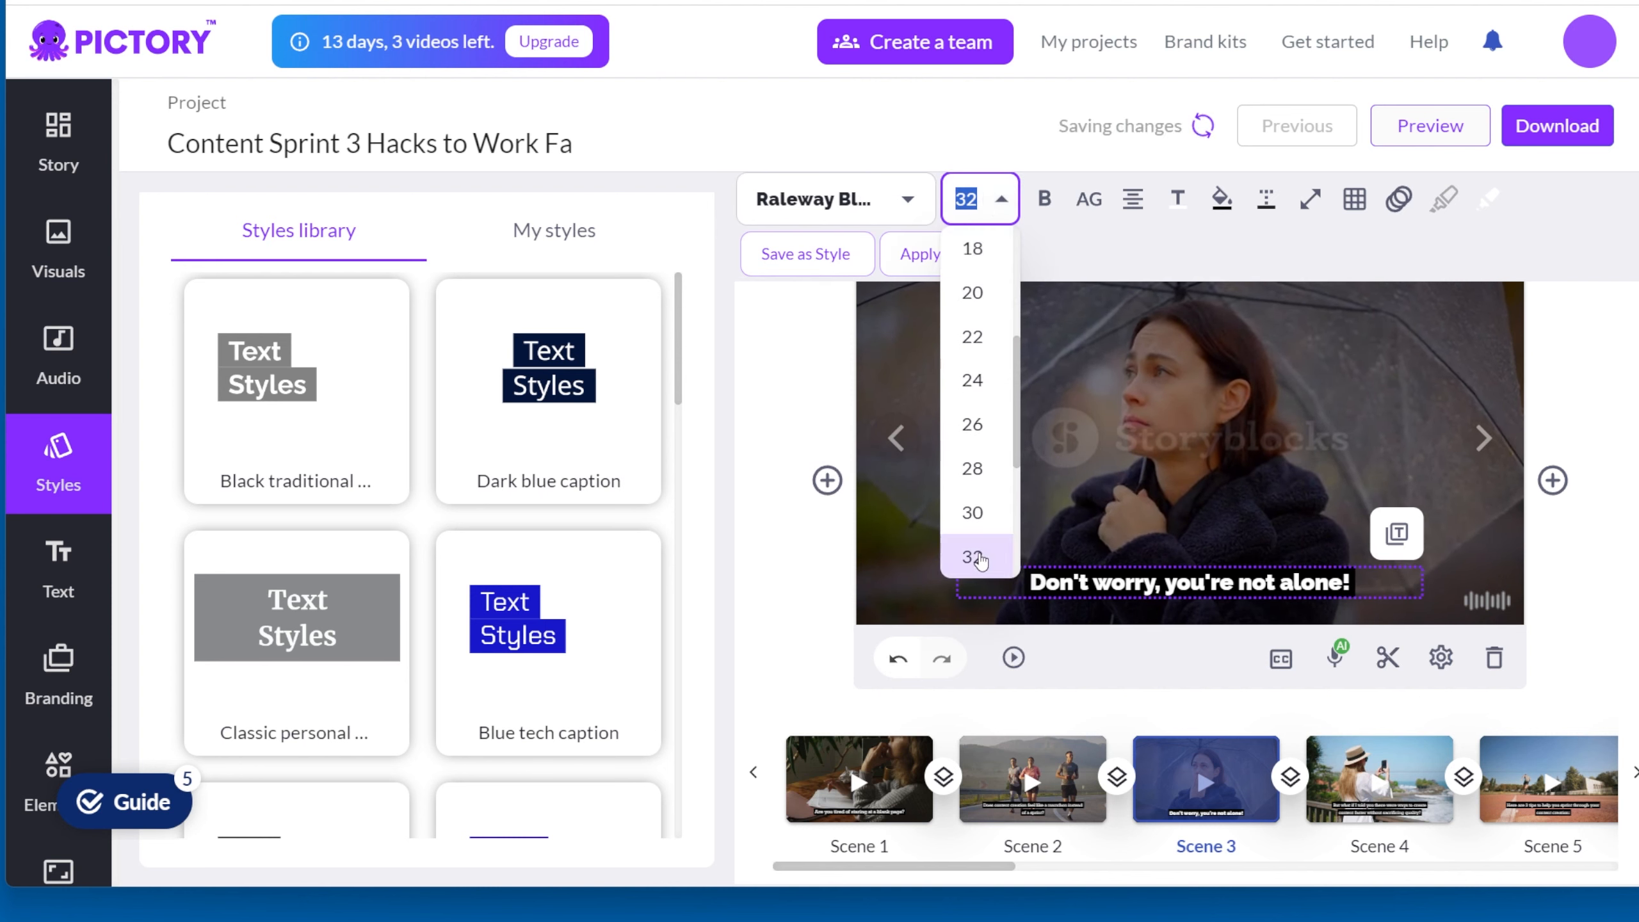
{"action": "scroll", "coordinate": [978, 544], "scroll_direction": "down", "scroll_amount": 2}
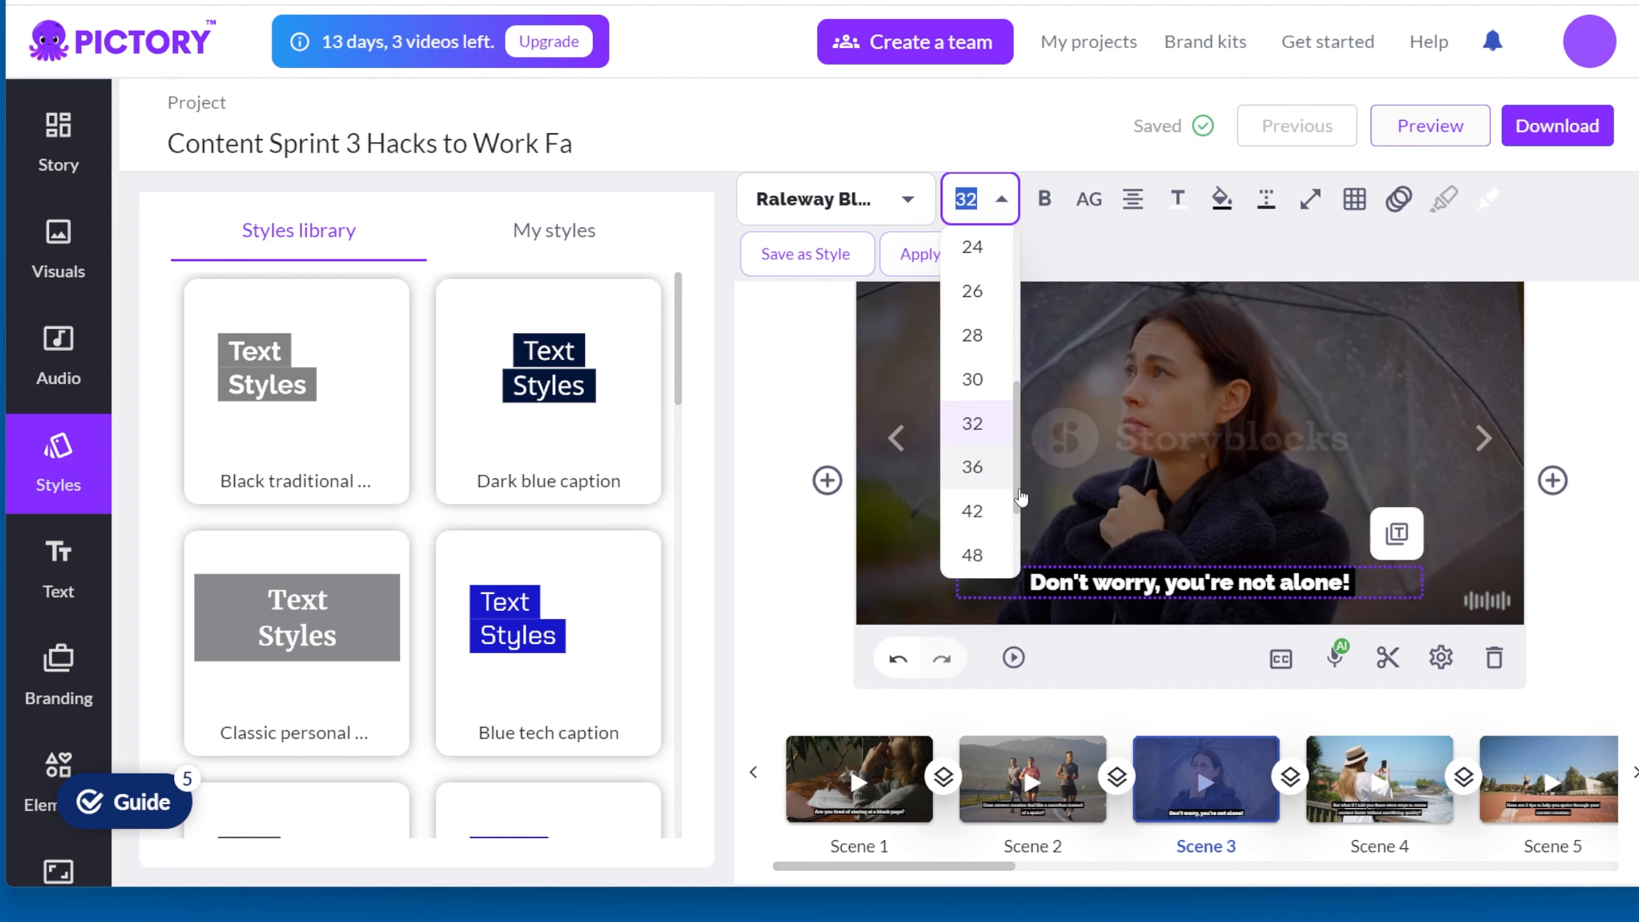
{"action": "left_click", "coordinate": [1020, 496]}
{"action": "left_click", "coordinate": [1086, 204]}
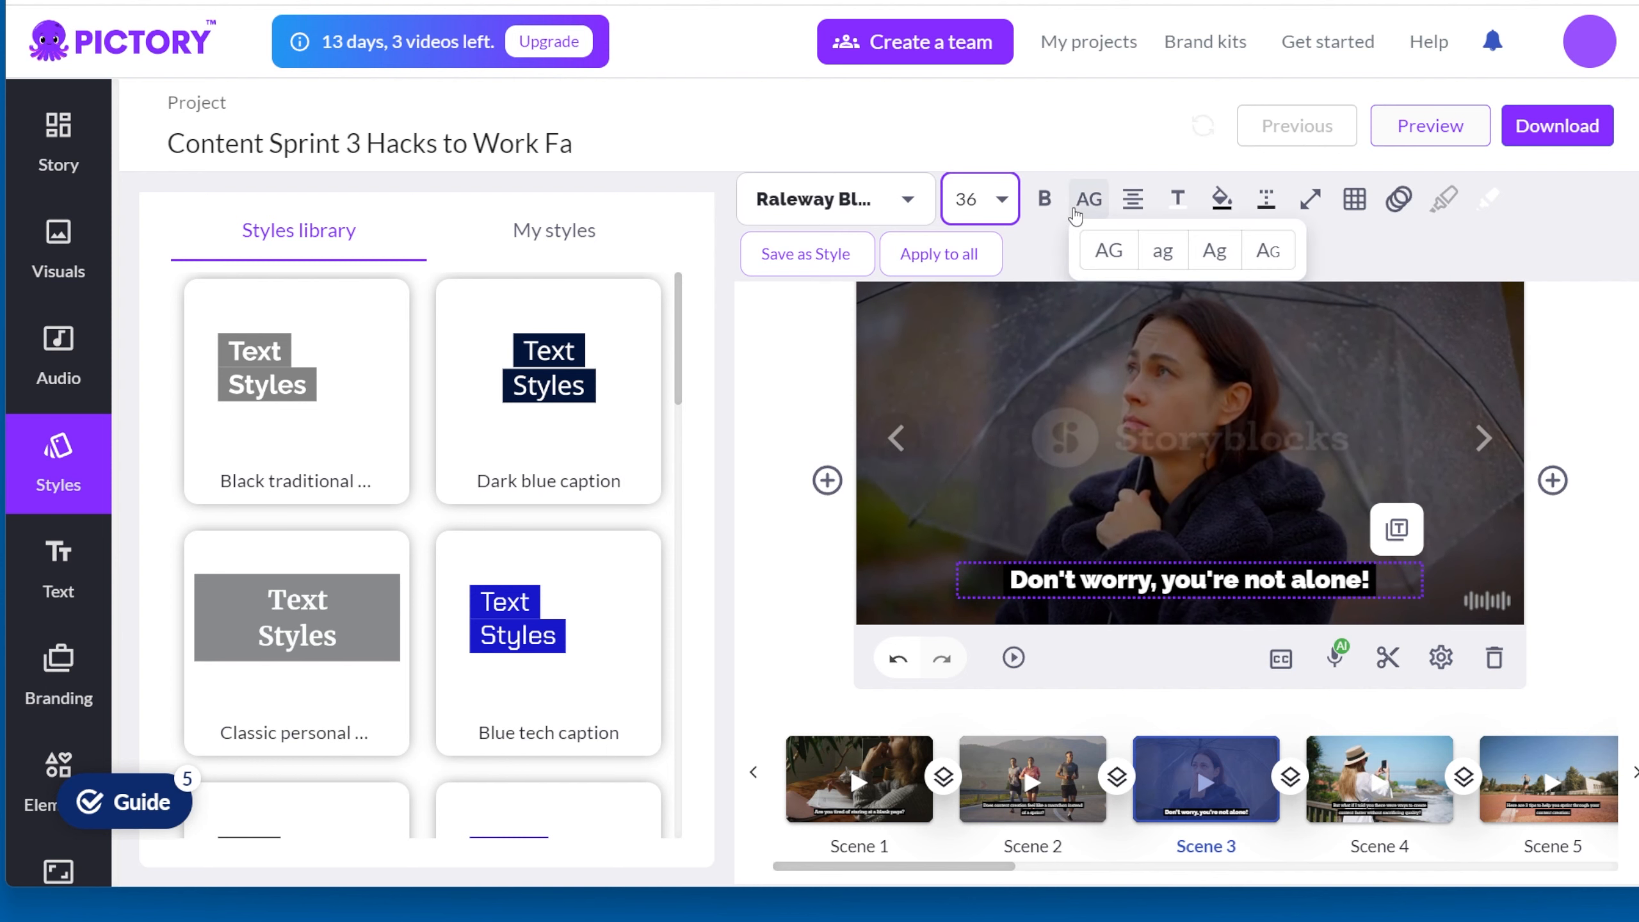
{"action": "left_click", "coordinate": [1177, 200]}
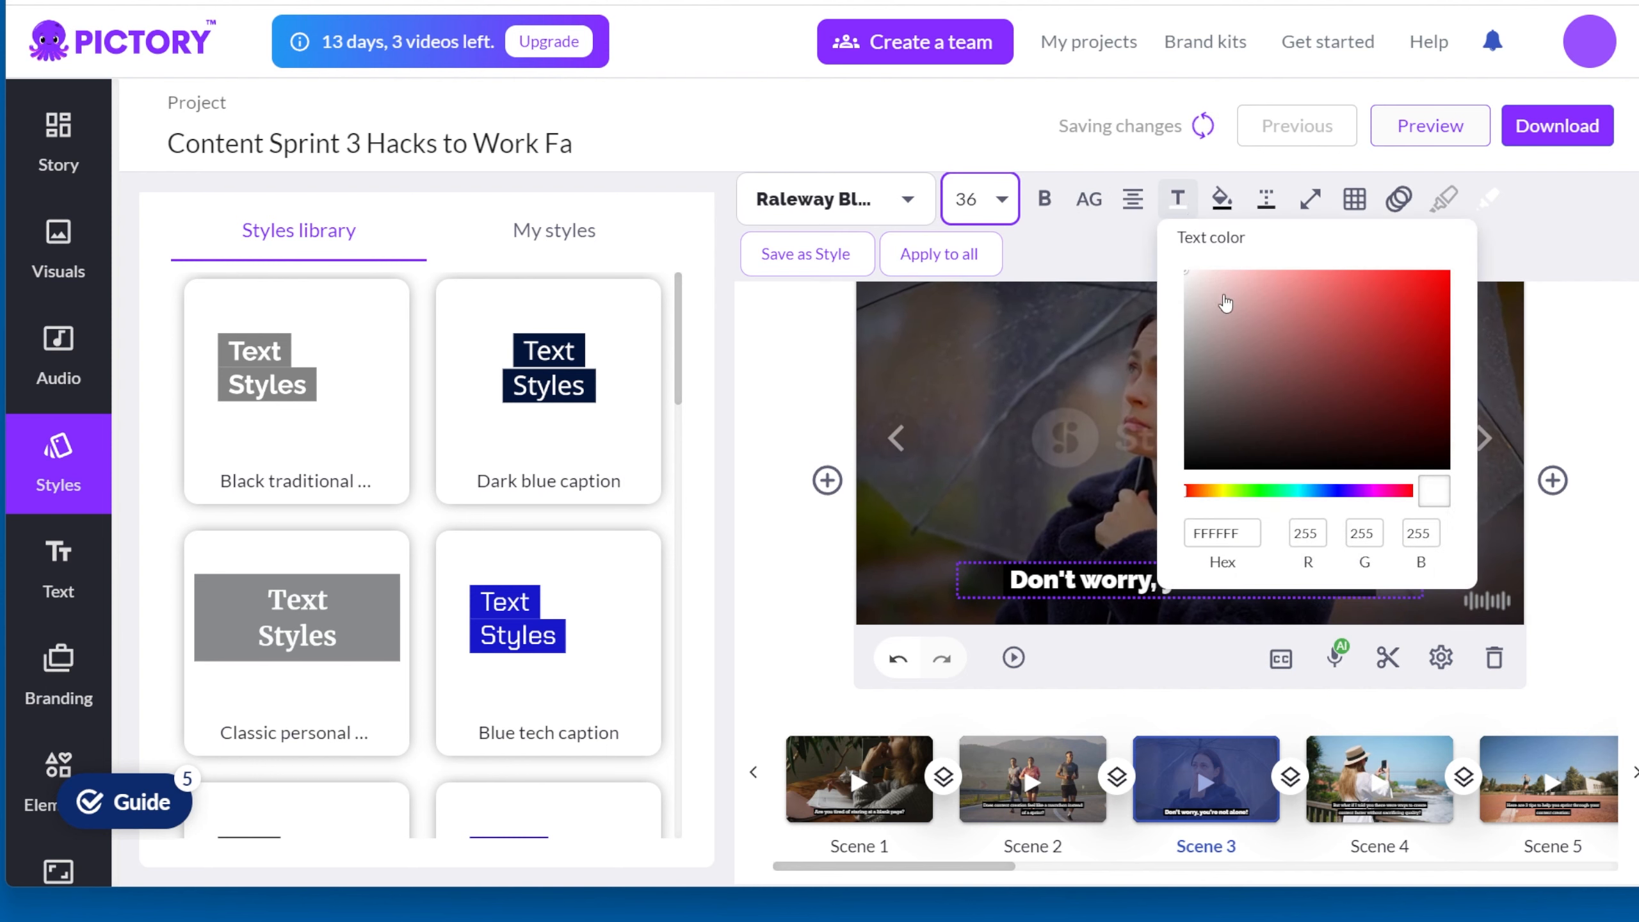
{"action": "left_click", "coordinate": [1410, 397]}
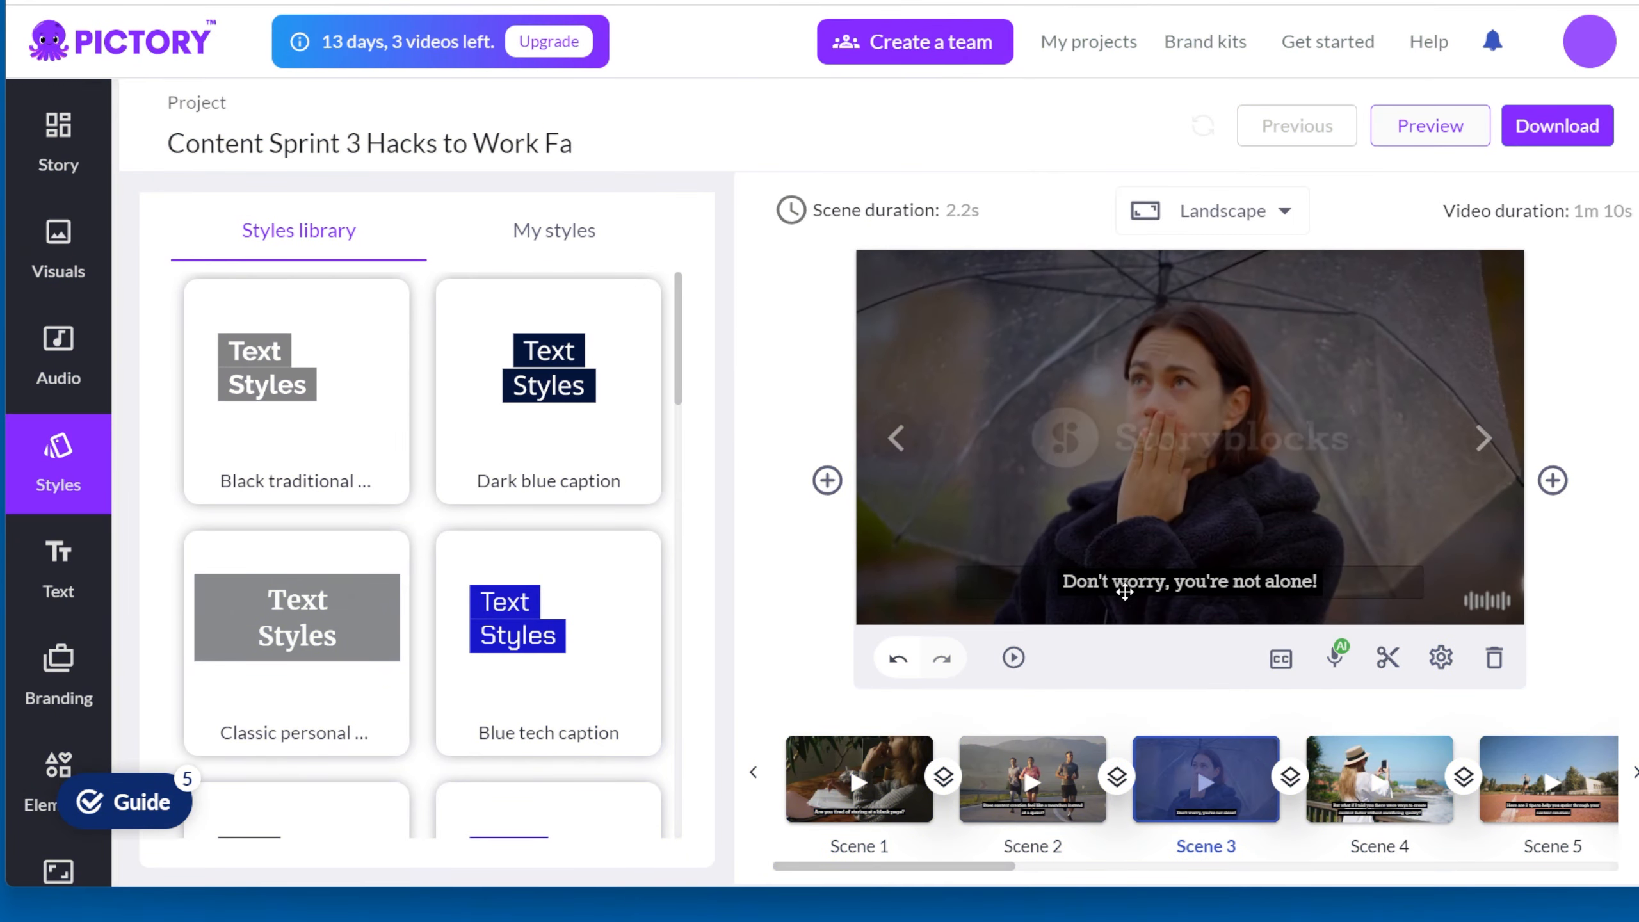
Step: Change the subtitle text of scene 3 to the Raleway Black font at size 36
{"action": "left_click", "coordinate": [1116, 585]}
{"action": "left_click", "coordinate": [813, 210]}
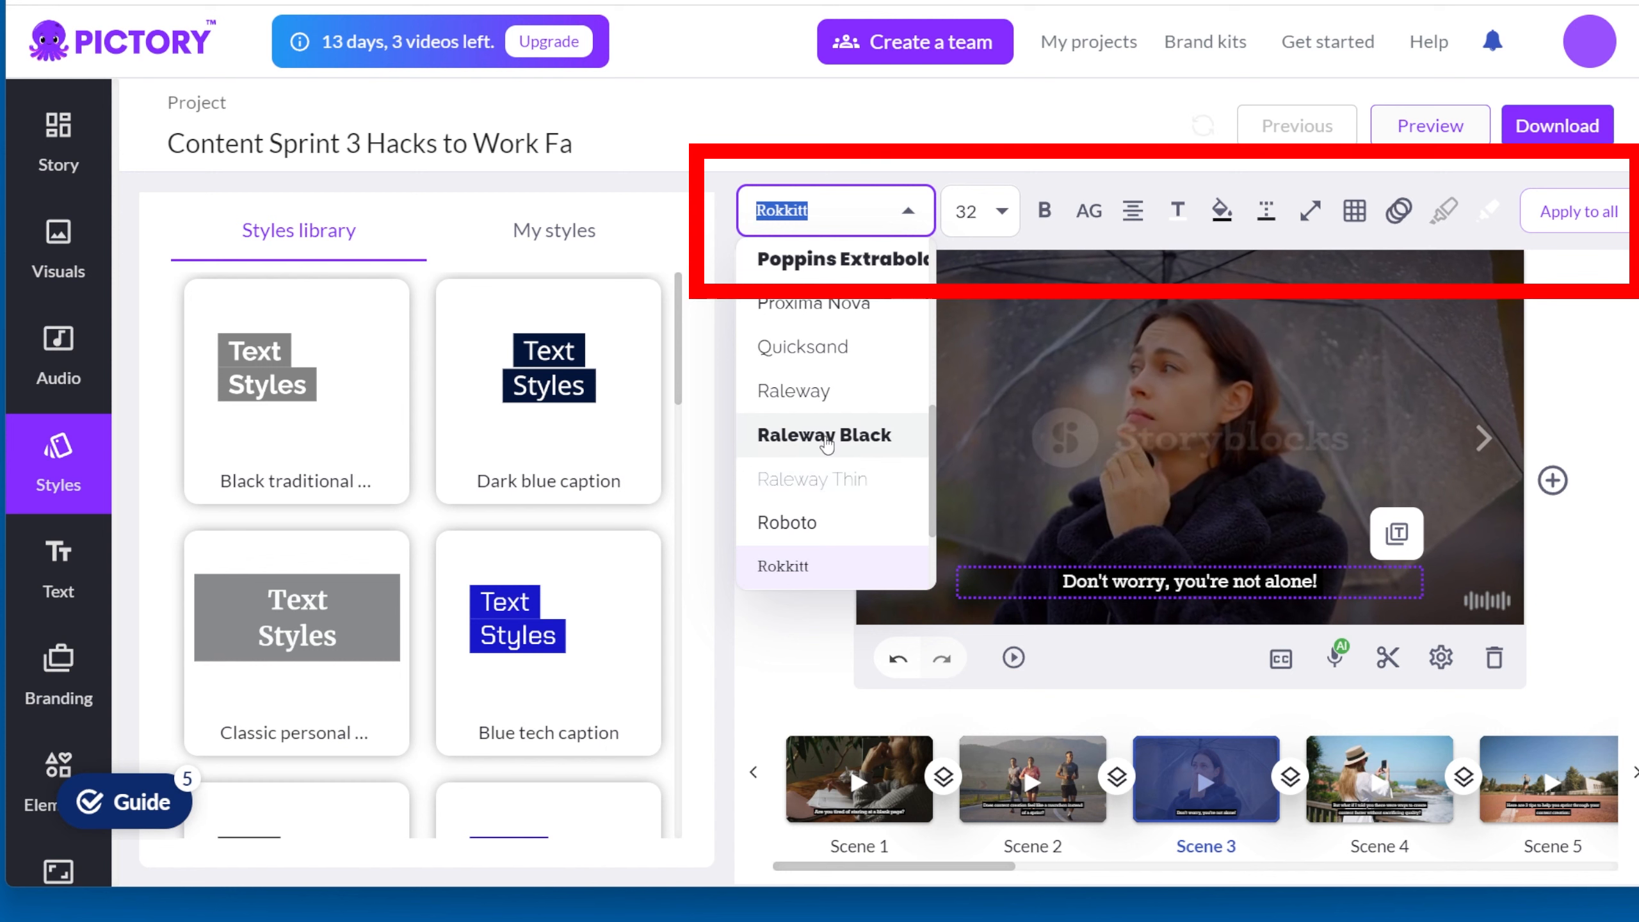
{"action": "left_click", "coordinate": [824, 446]}
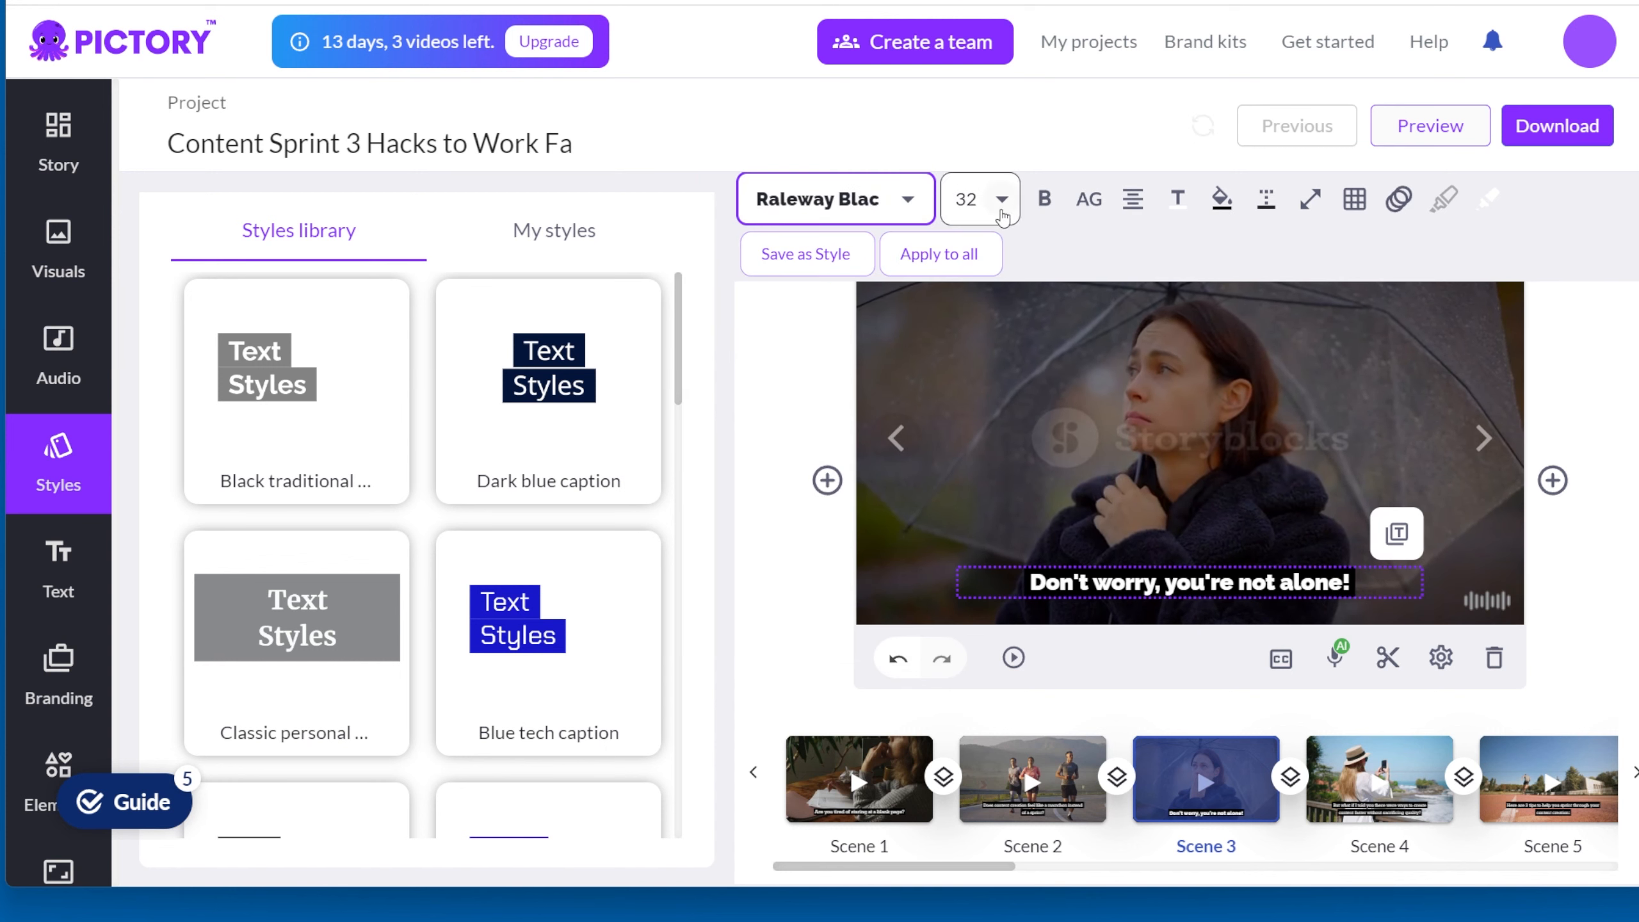
{"action": "left_click", "coordinate": [1003, 201]}
{"action": "scroll", "coordinate": [981, 542], "scroll_direction": "down", "scroll_amount": 2}
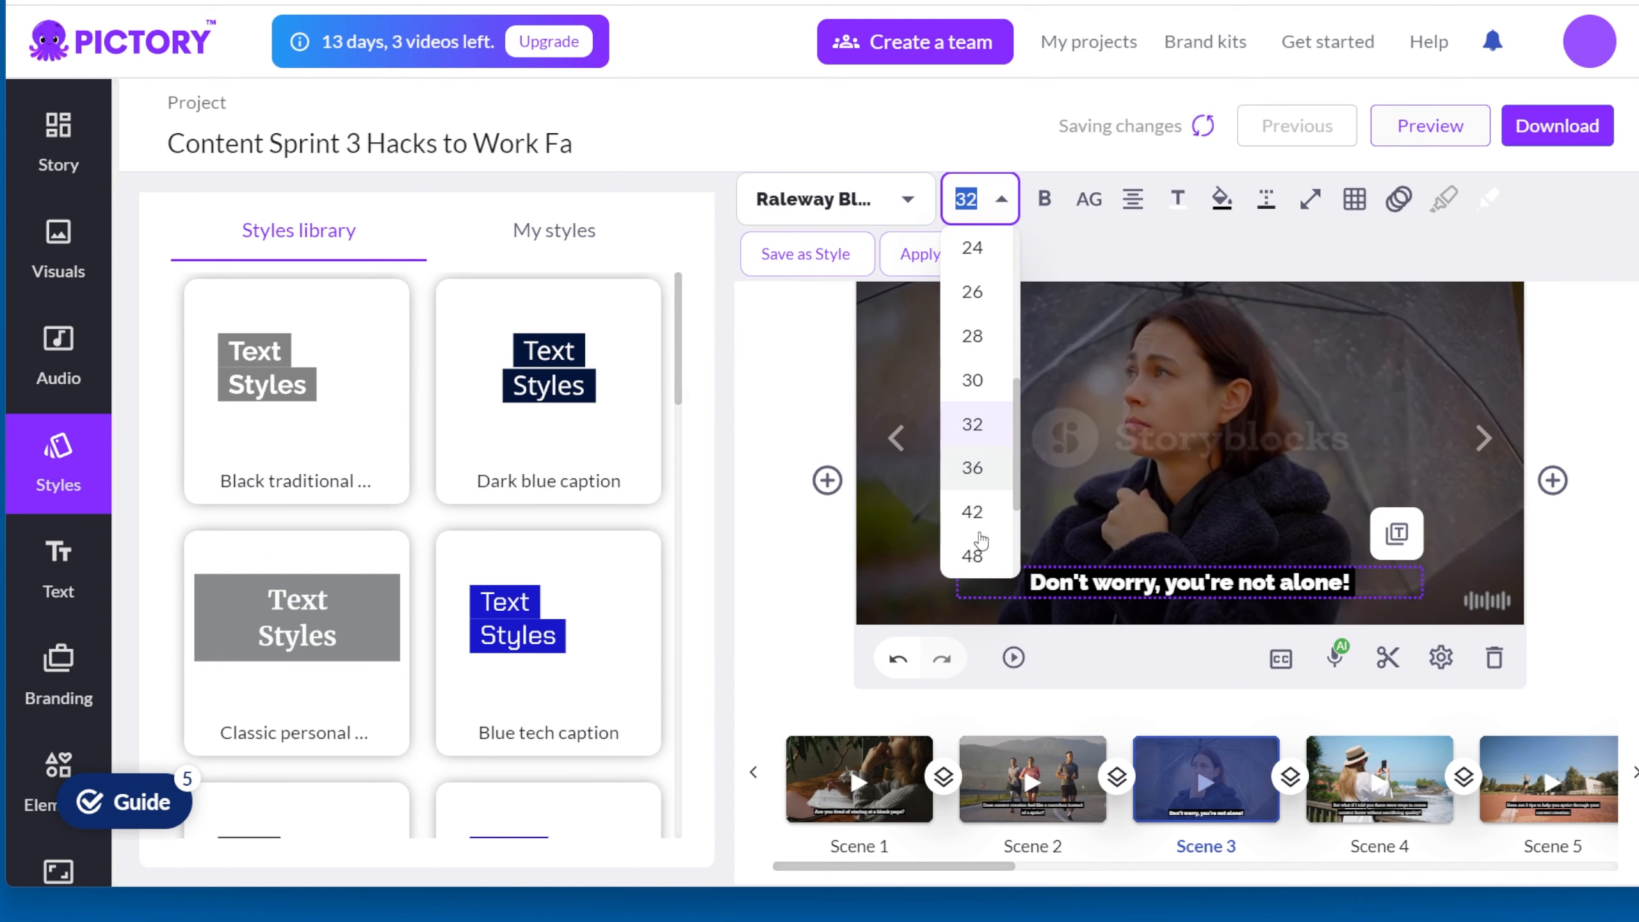
{"action": "left_click", "coordinate": [973, 467]}
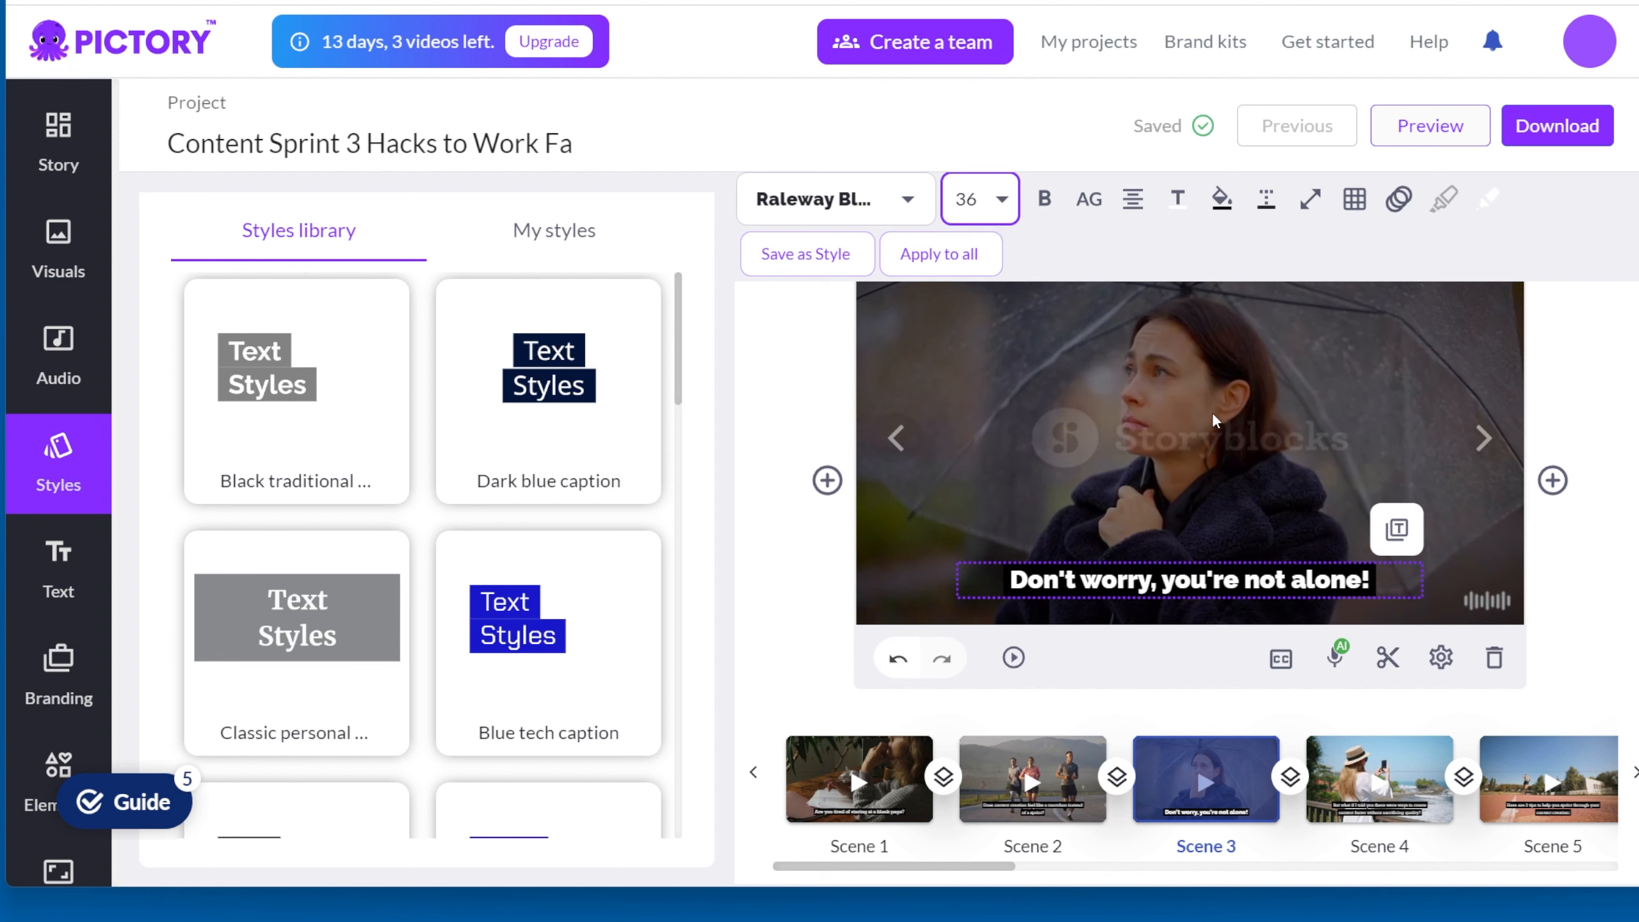
Step: Set the text color of scene 3's subtitle to bright yellow, hex D3EC00
{"action": "left_click", "coordinate": [1086, 202]}
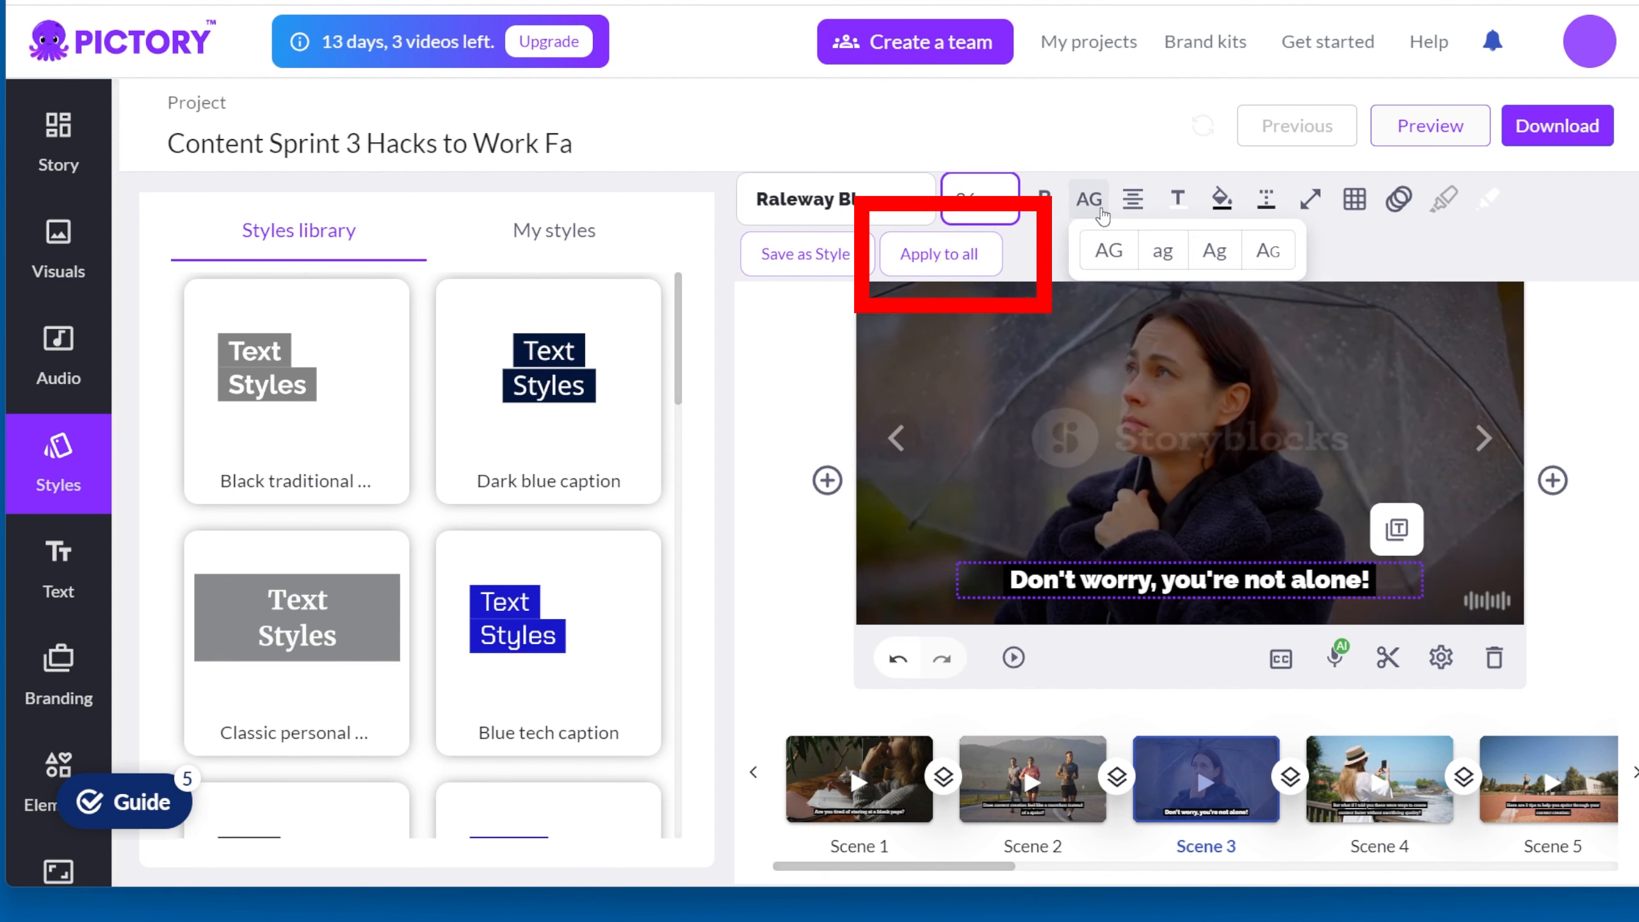
{"action": "left_click", "coordinate": [1178, 199]}
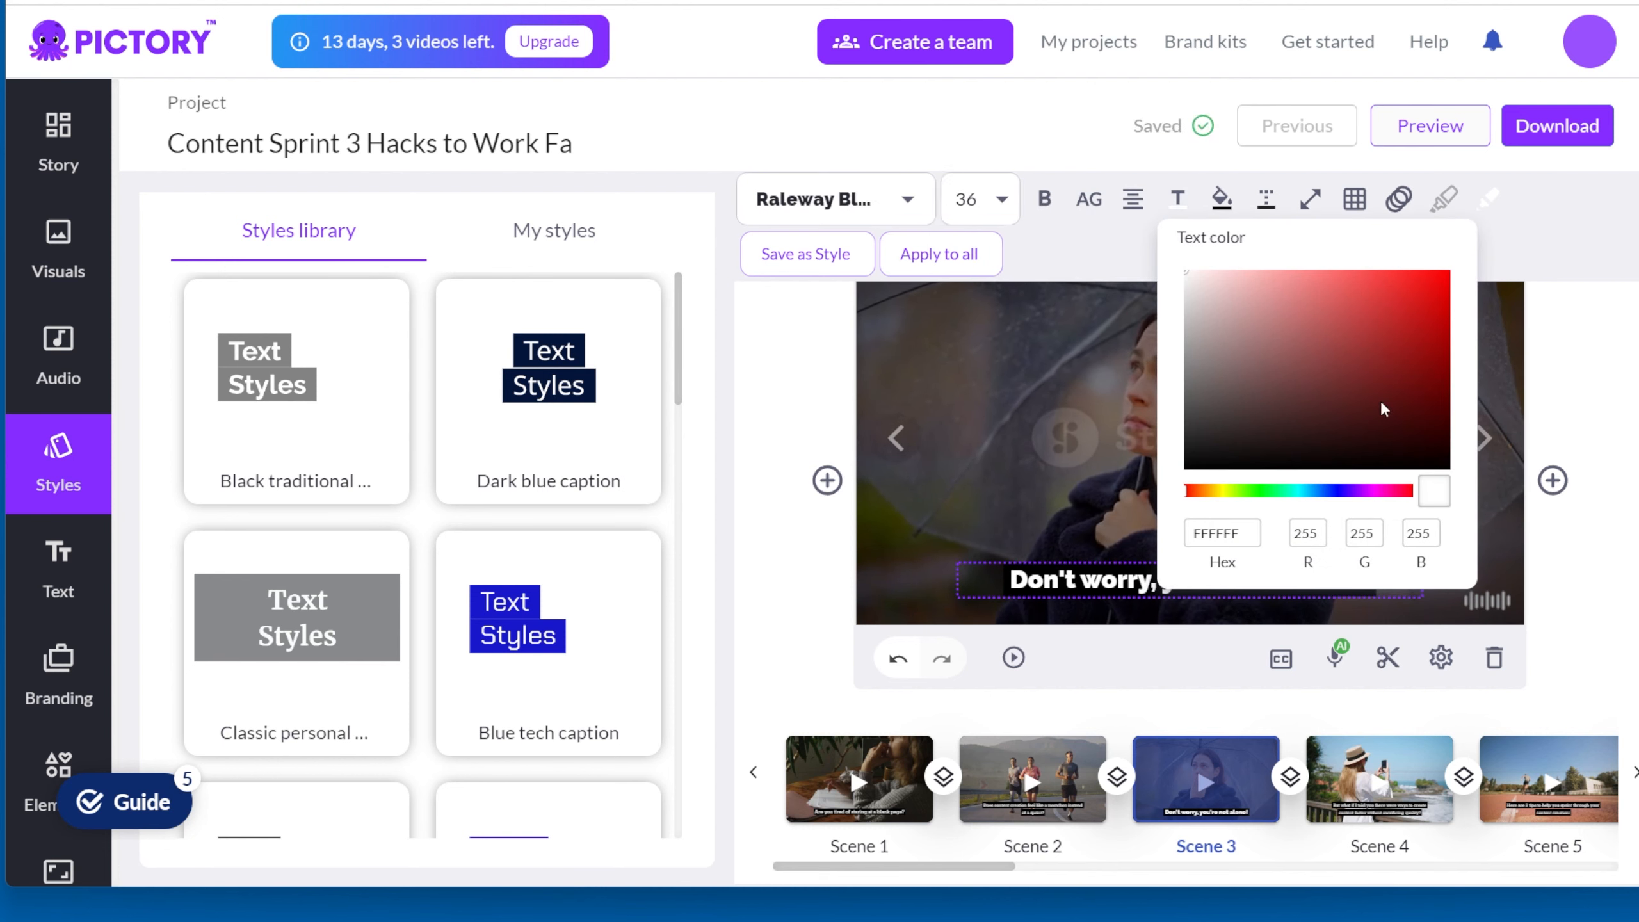
{"action": "left_click", "coordinate": [1399, 400]}
{"action": "left_click", "coordinate": [1416, 399]}
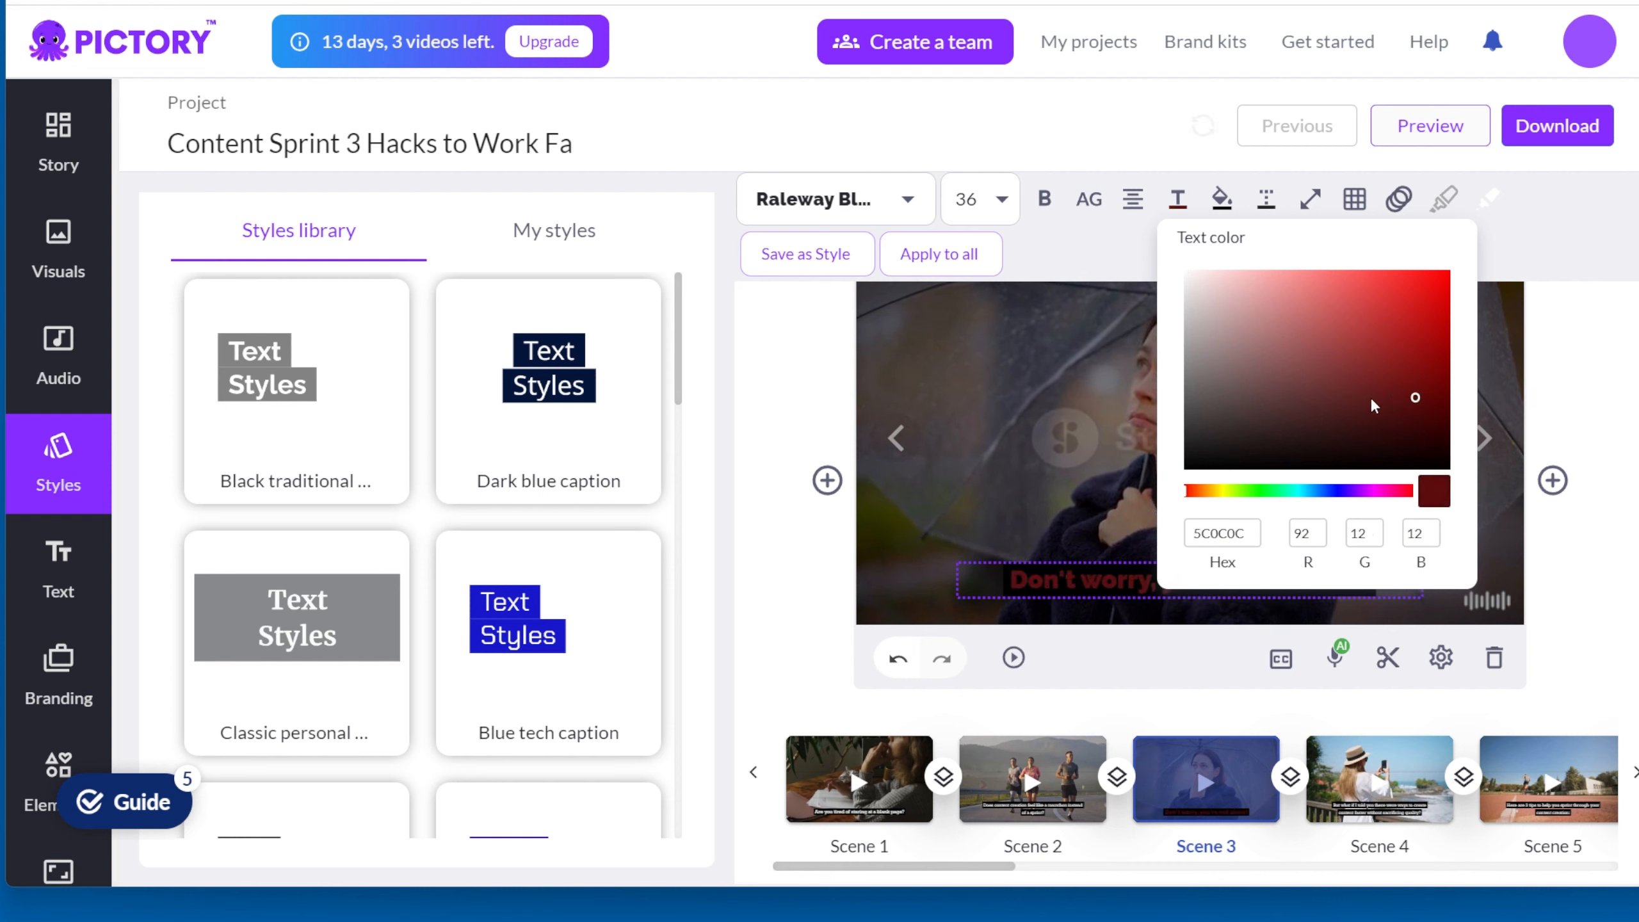
{"action": "left_click", "coordinate": [1240, 367]}
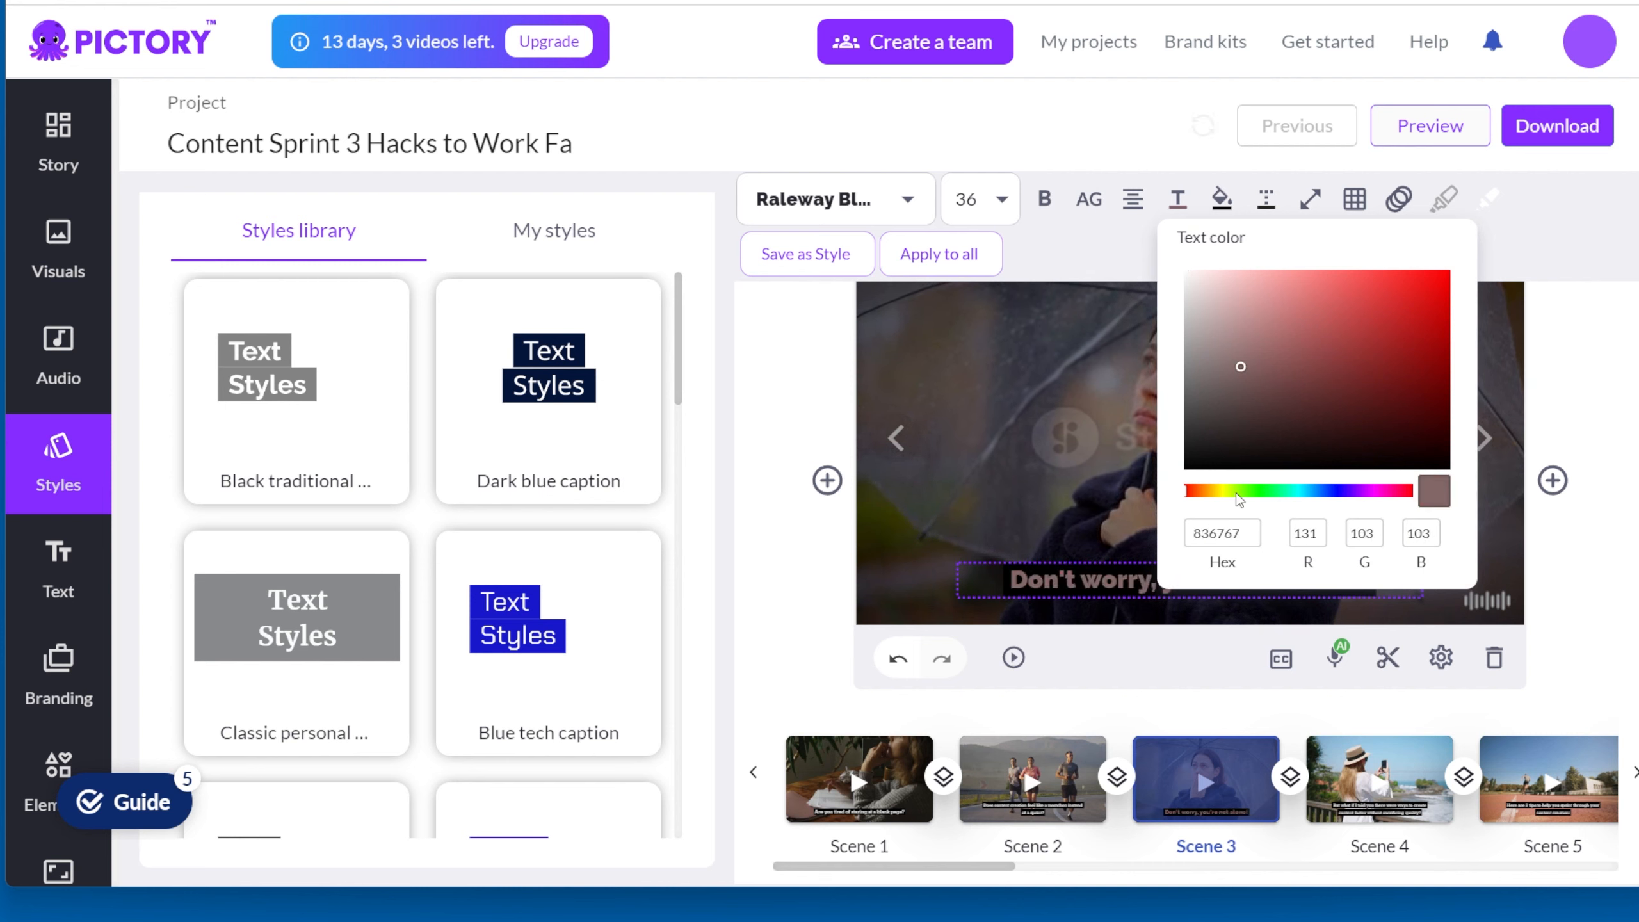
{"action": "left_click", "coordinate": [1226, 492]}
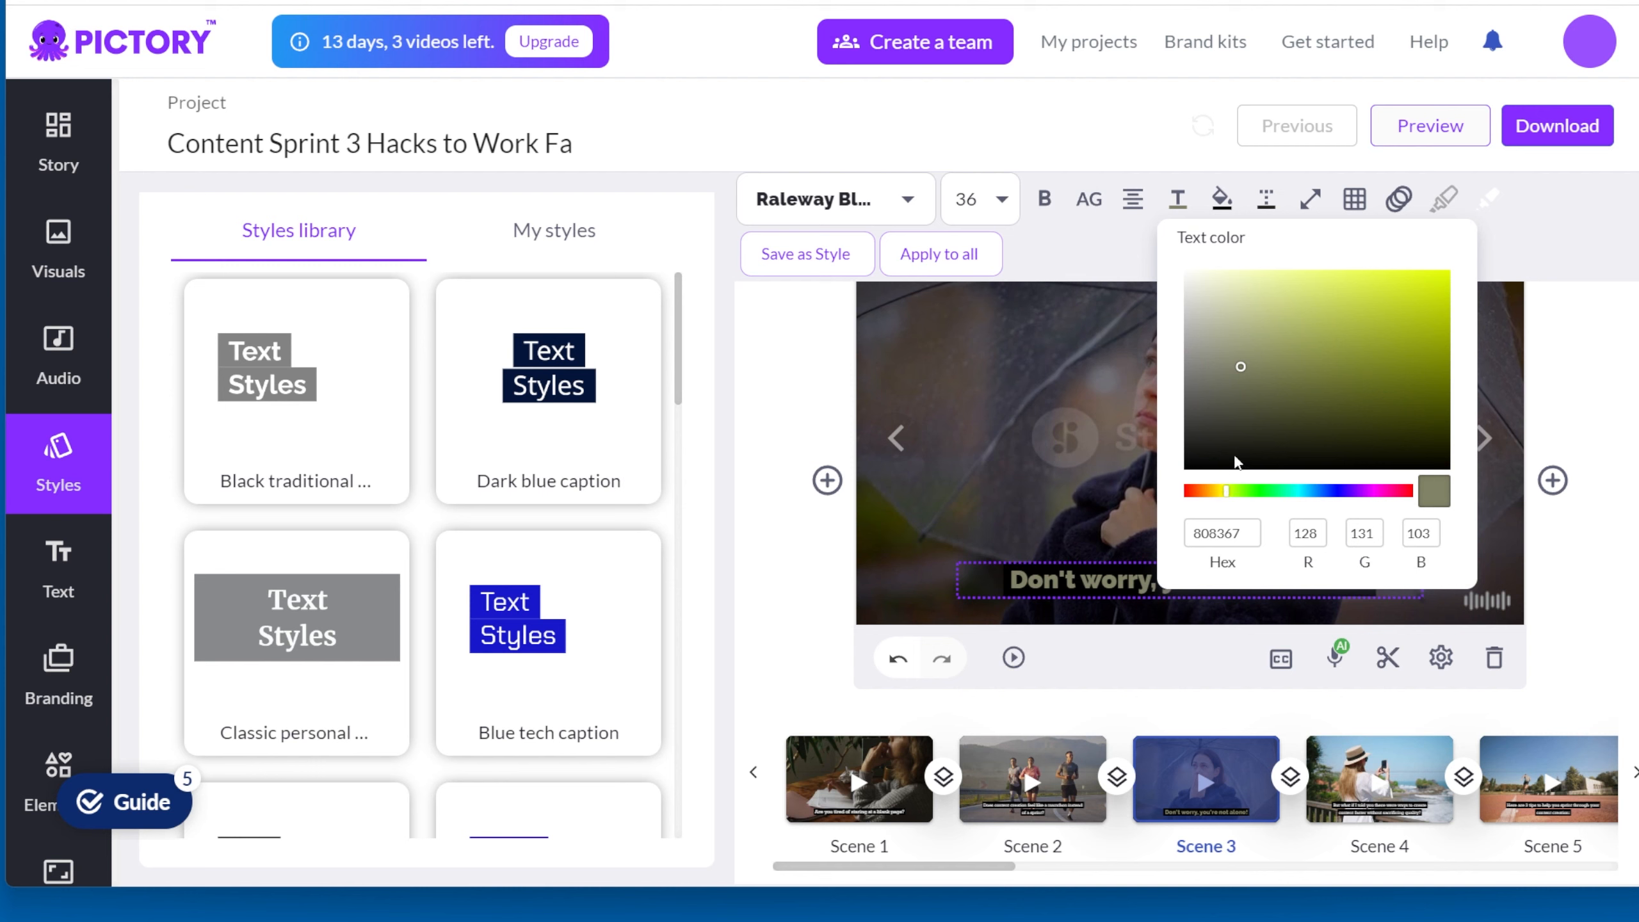
{"action": "left_click", "coordinate": [1449, 286]}
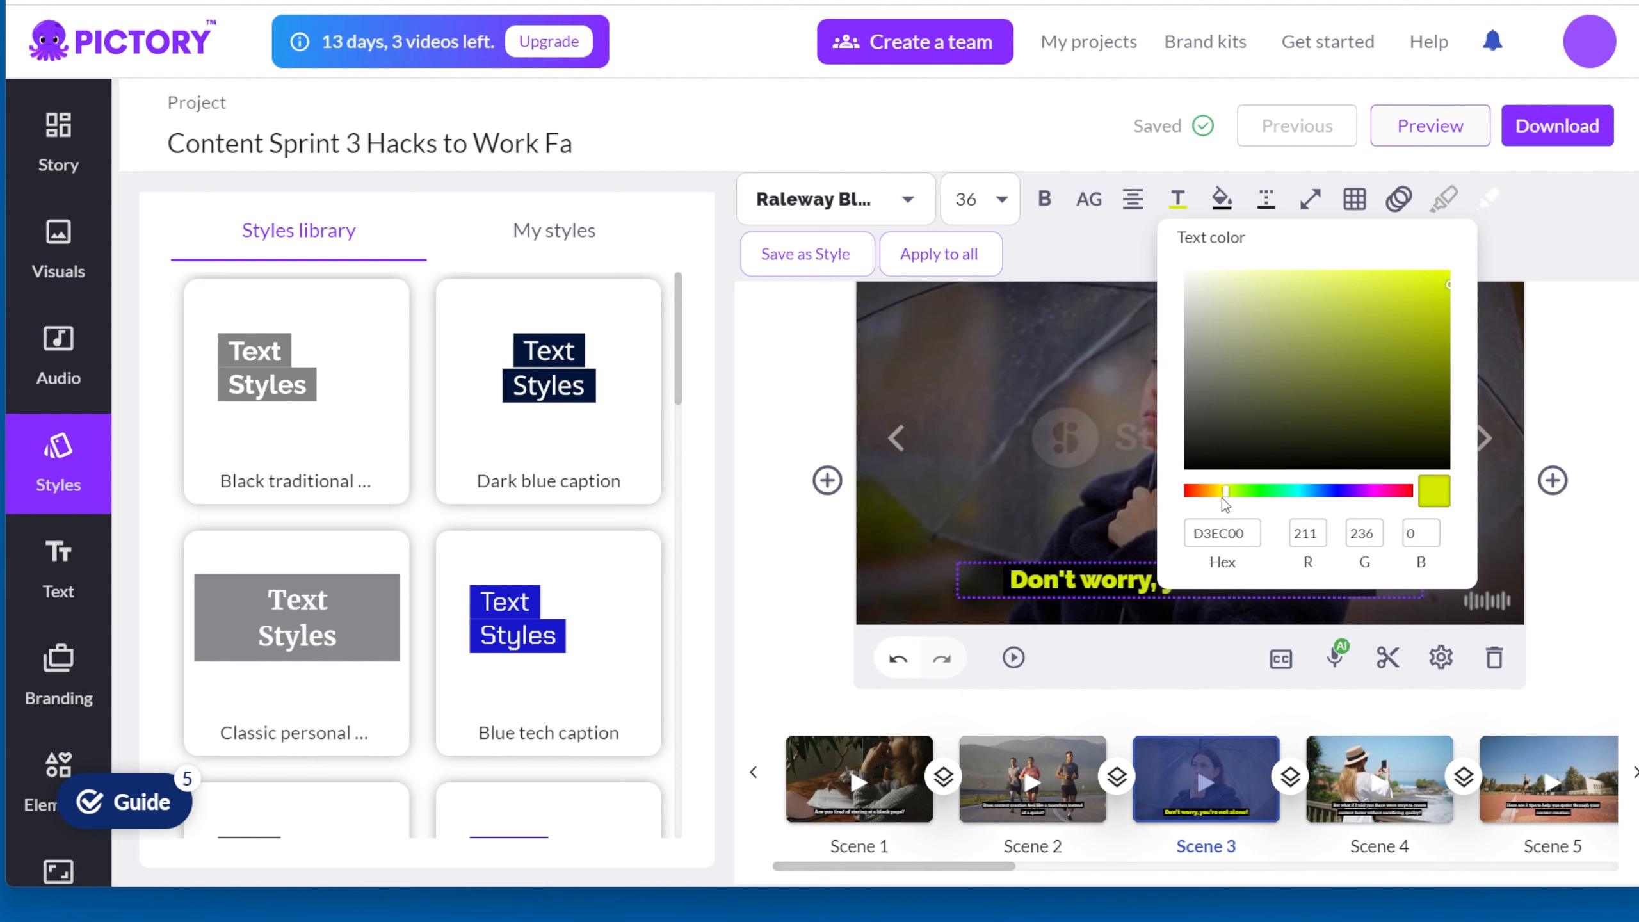
{"action": "left_click", "coordinate": [1486, 489]}
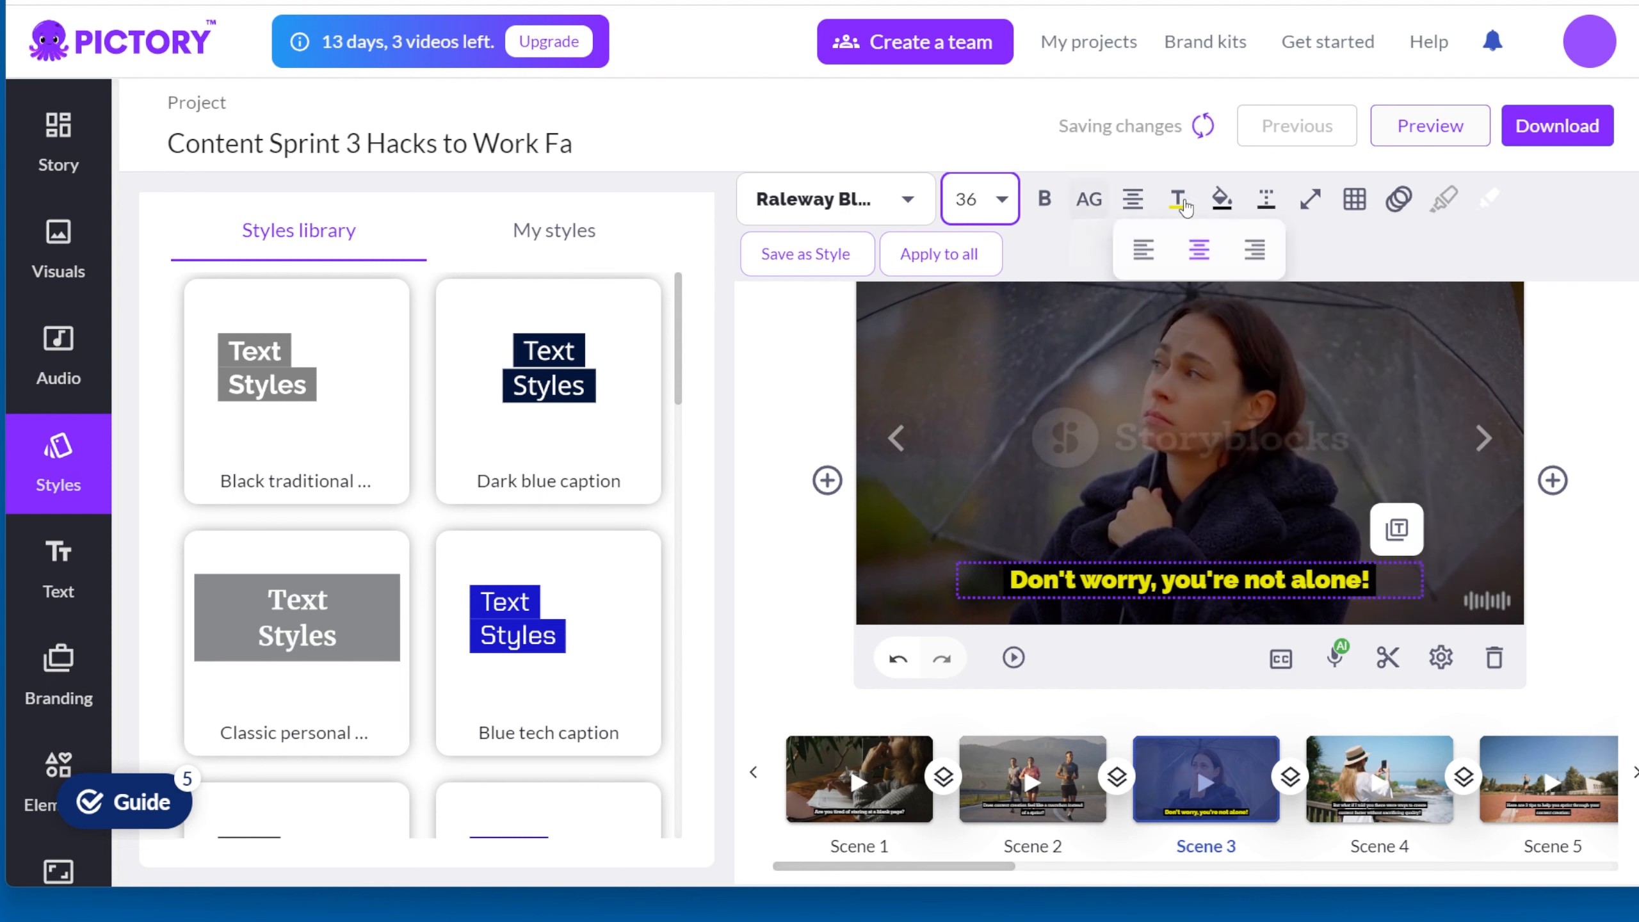
Step: Narrow the subtitle's text width slightly below 70%, and try the full-width option before switching it off again
{"action": "mouse_move", "coordinate": [1234, 216]}
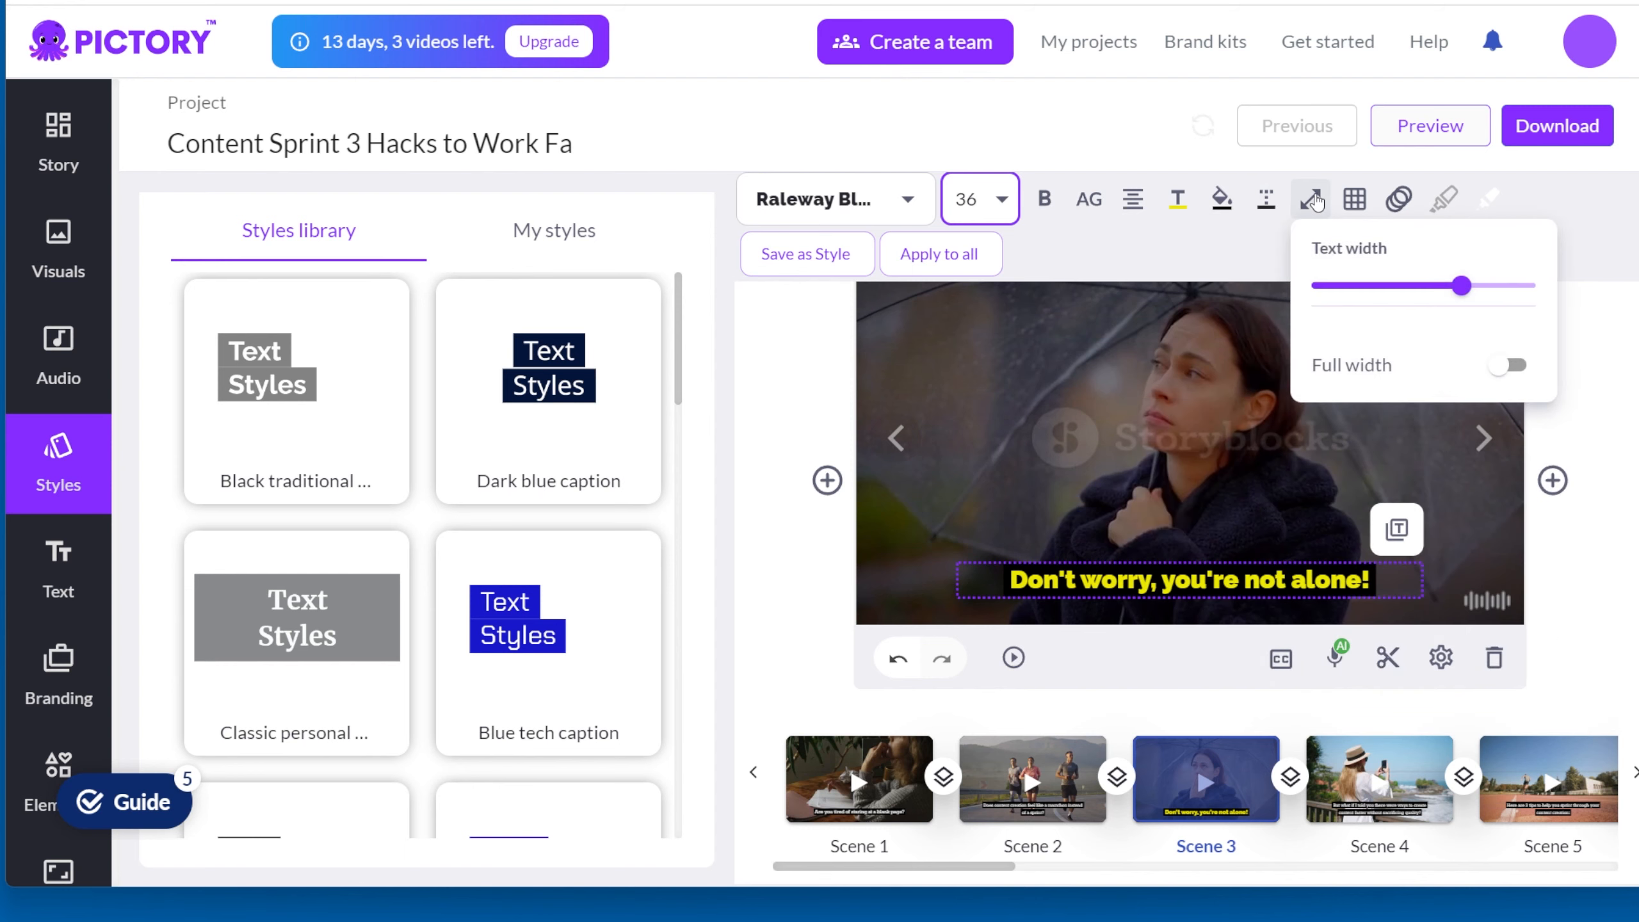
{"action": "mouse_move", "coordinate": [1462, 287]}
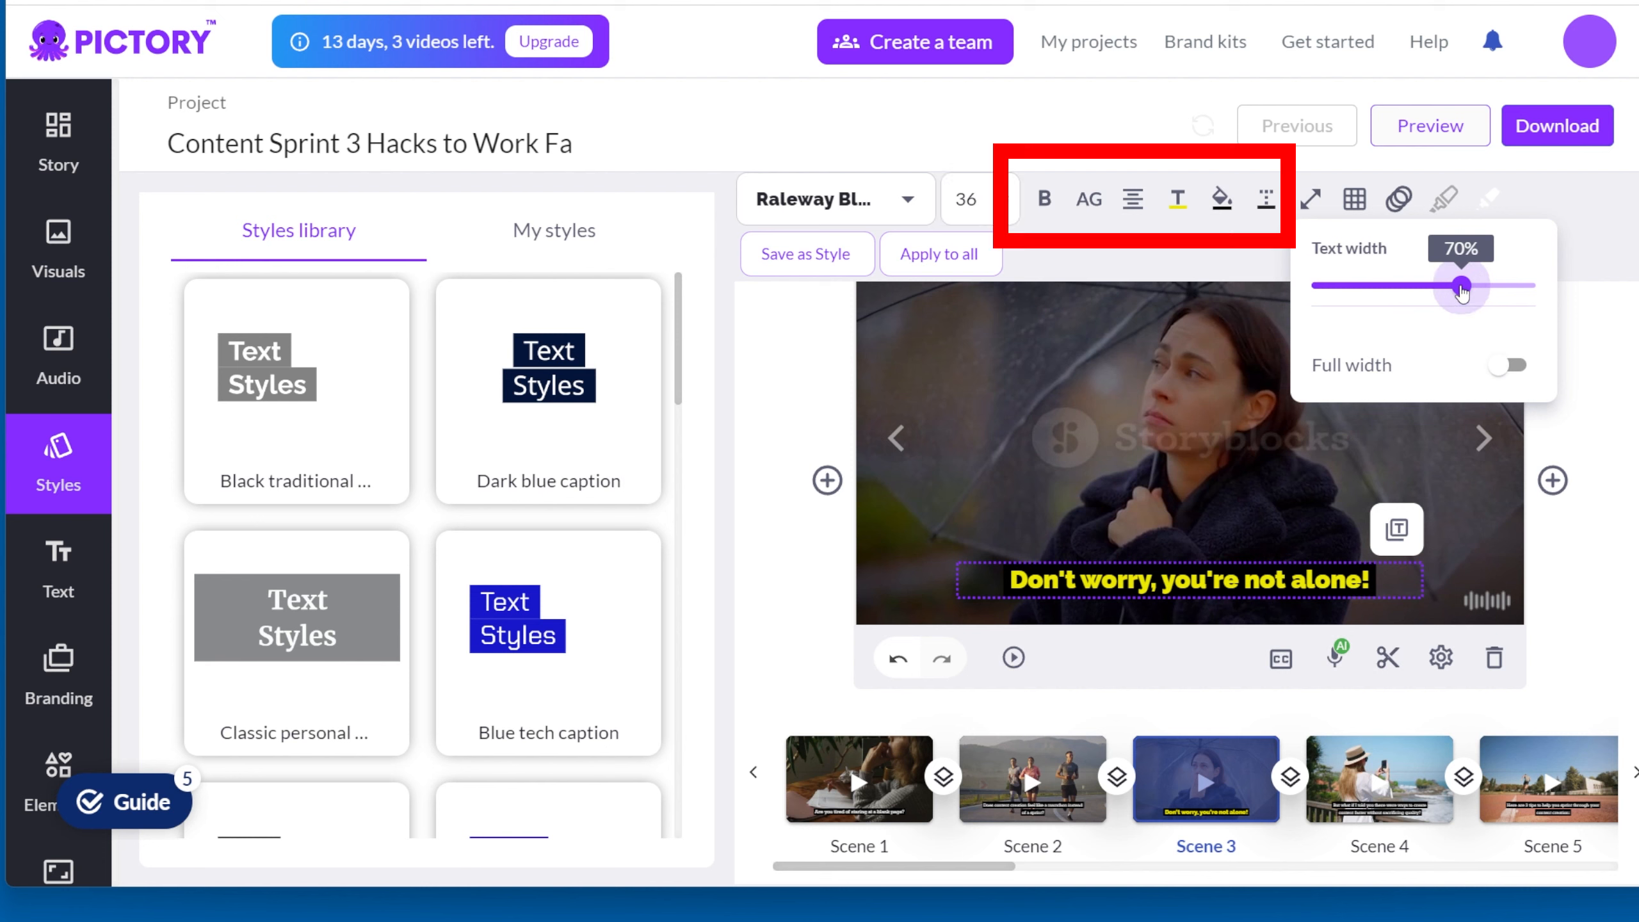
{"action": "mouse_move", "coordinate": [1462, 287]}
{"action": "left_mouse_down"}
{"action": "mouse_move", "coordinate": [1504, 289]}
{"action": "mouse_move", "coordinate": [1449, 290]}
{"action": "left_mouse_up"}
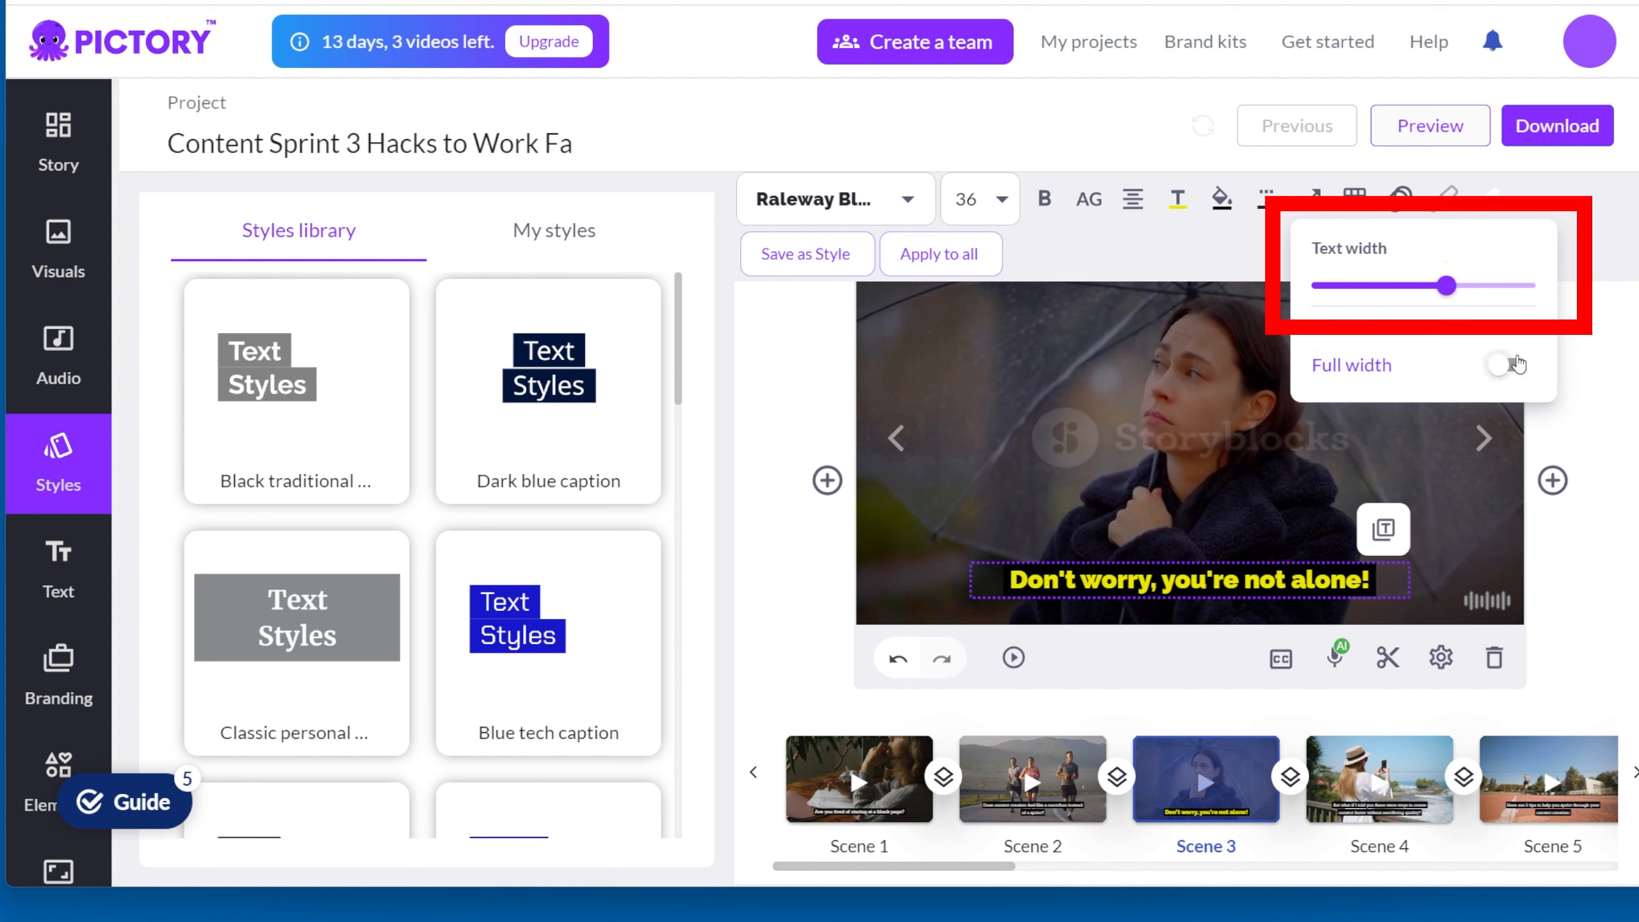
{"action": "left_click", "coordinate": [1514, 365]}
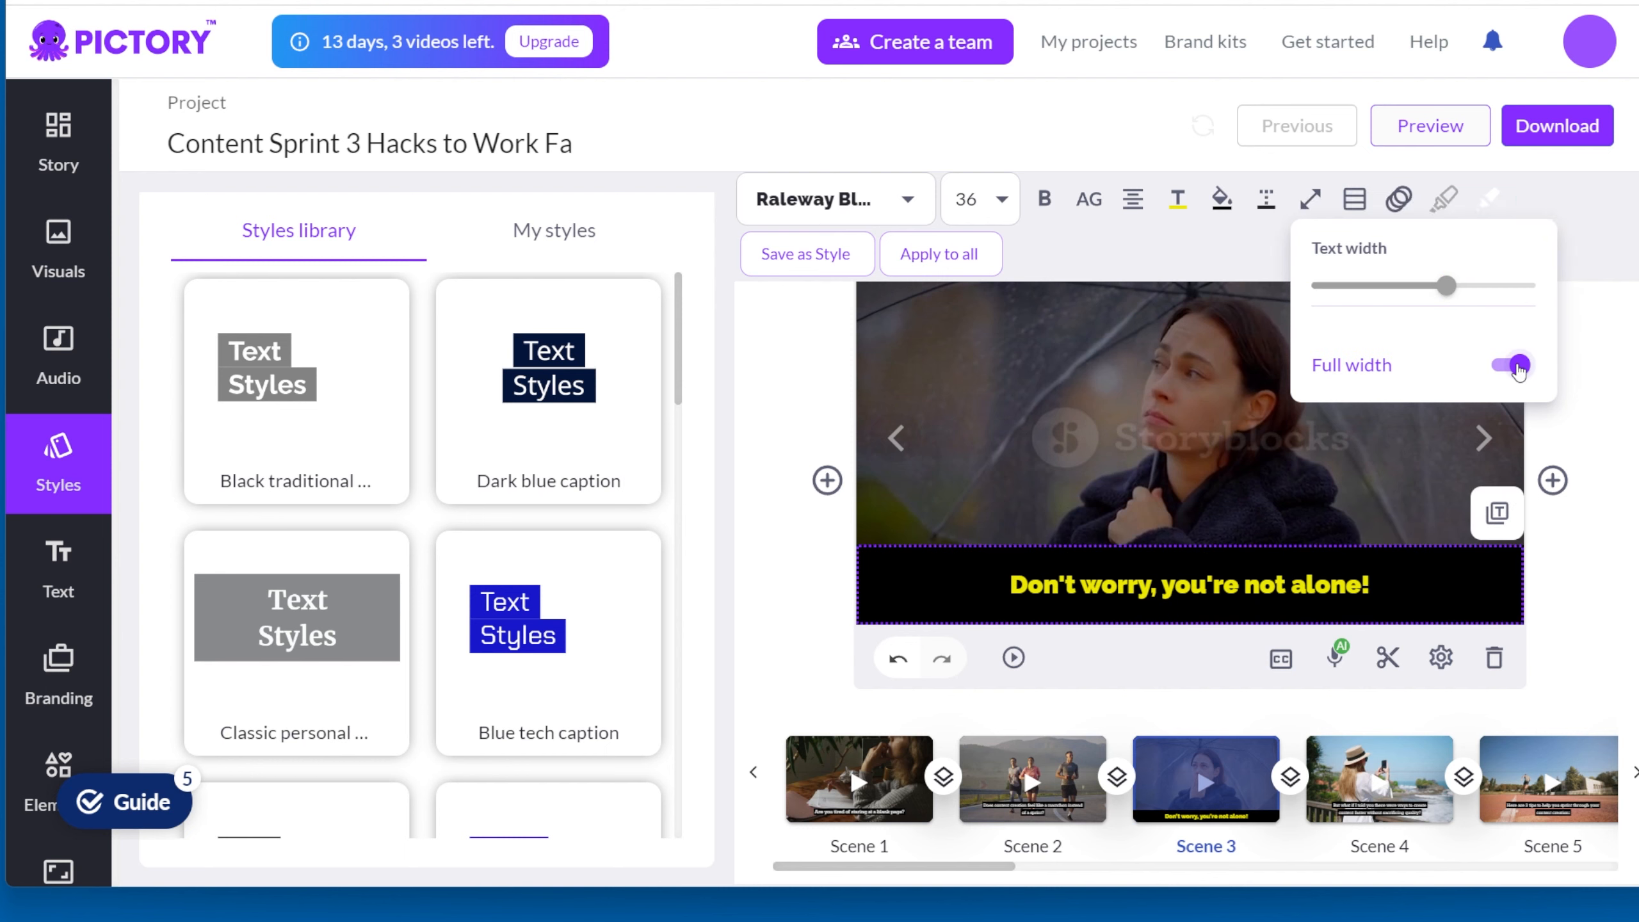
{"action": "left_click", "coordinate": [1514, 366]}
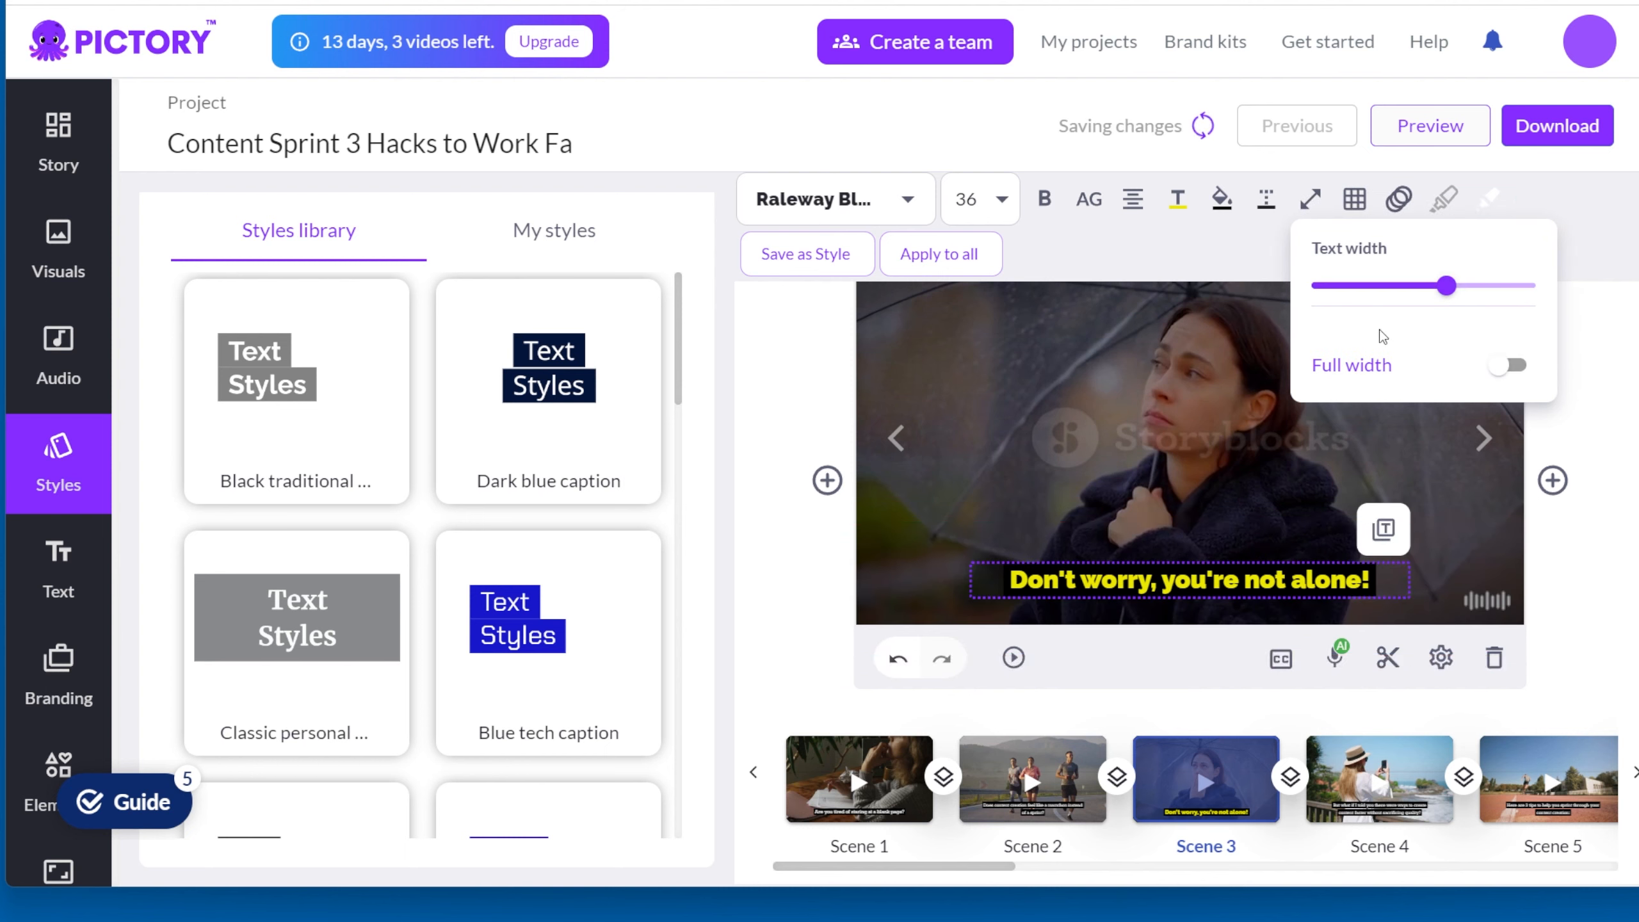
Step: Try the subtitle in the middle of the frame and return it to the bottom centre
{"action": "left_click", "coordinate": [1351, 200]}
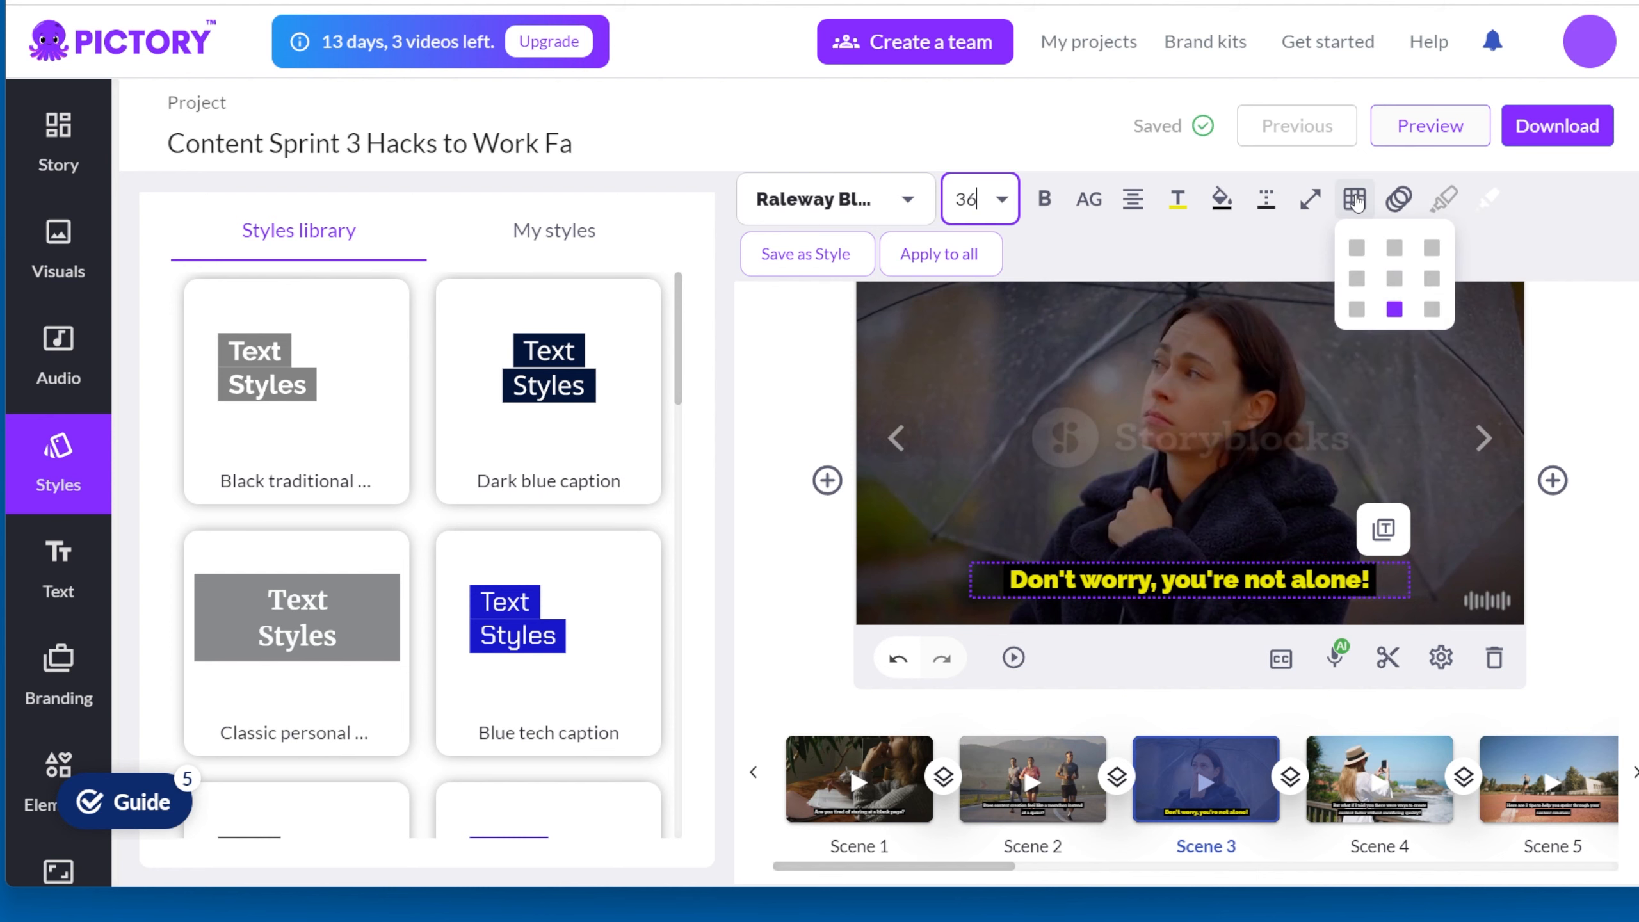
{"action": "left_click", "coordinate": [1400, 255]}
{"action": "left_click", "coordinate": [1399, 299]}
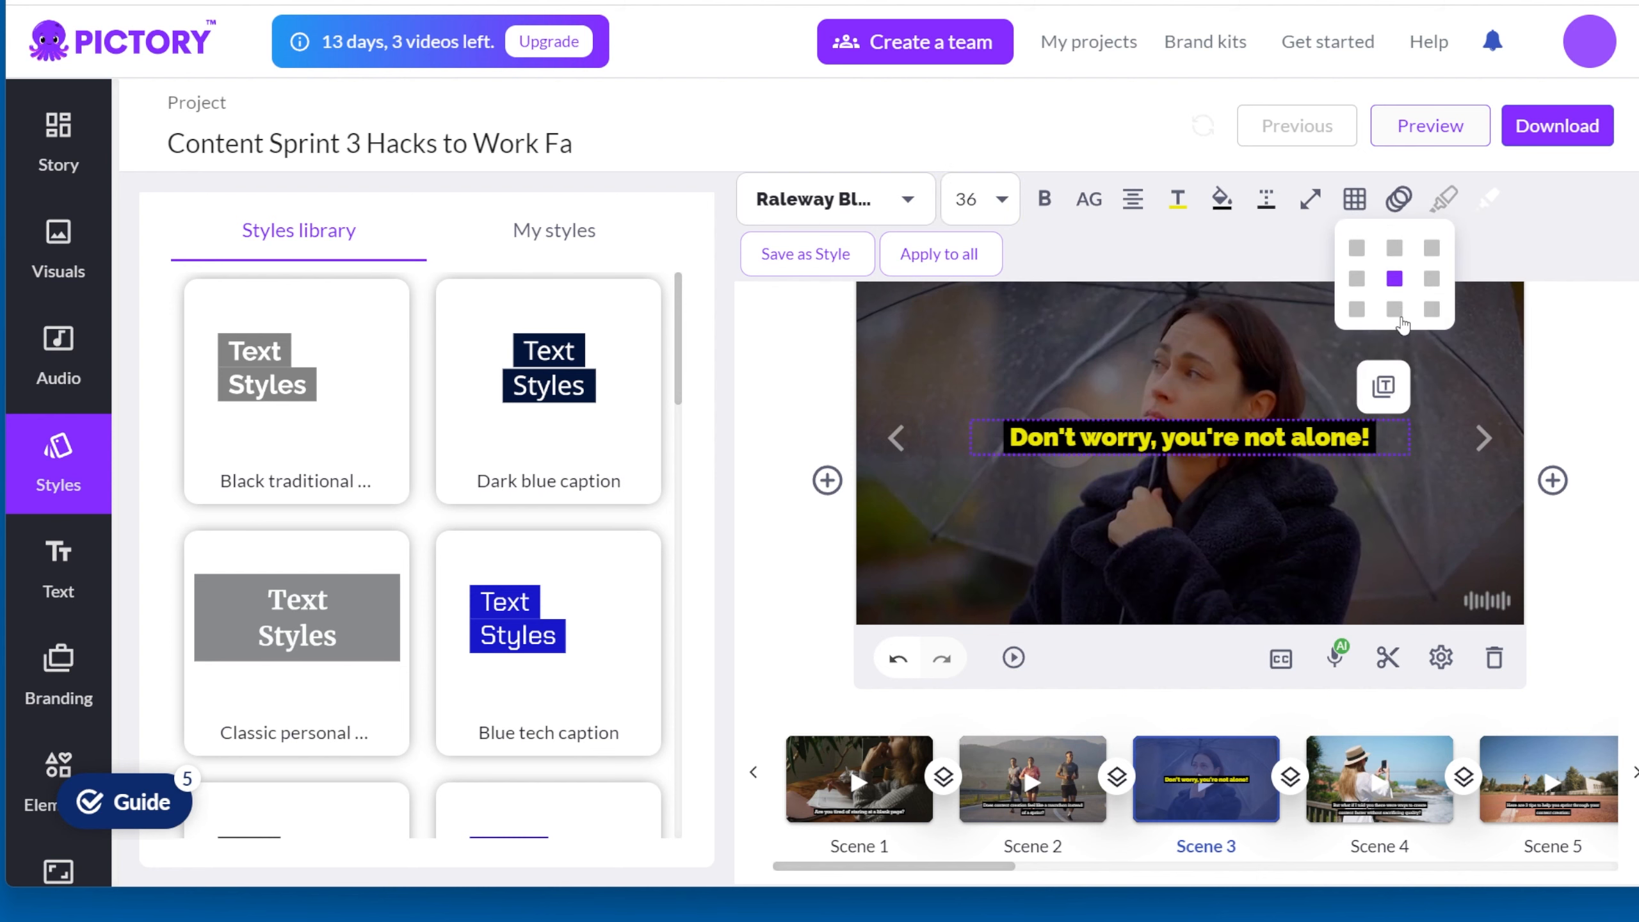
{"action": "left_click", "coordinate": [1428, 313]}
{"action": "left_click", "coordinate": [1395, 313]}
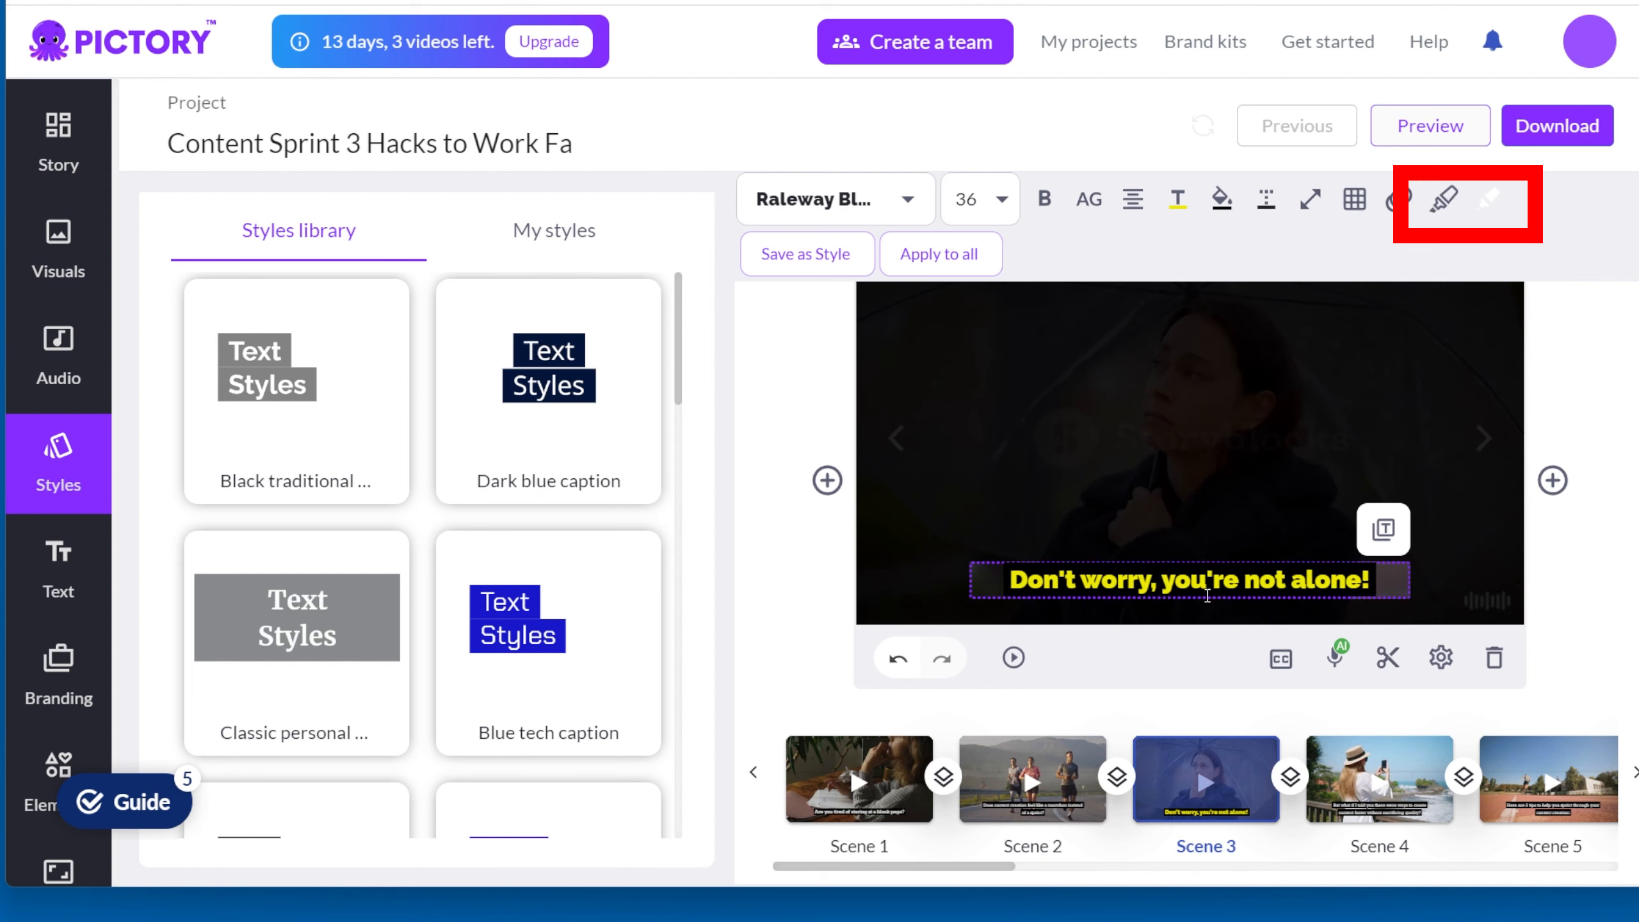
Step: Highlight the word "you're" in the subtitle and set the highlight color to dark red, hex 883838
{"action": "left_click_drag", "start_coordinate": [1163, 584], "coordinate": [1215, 588]}
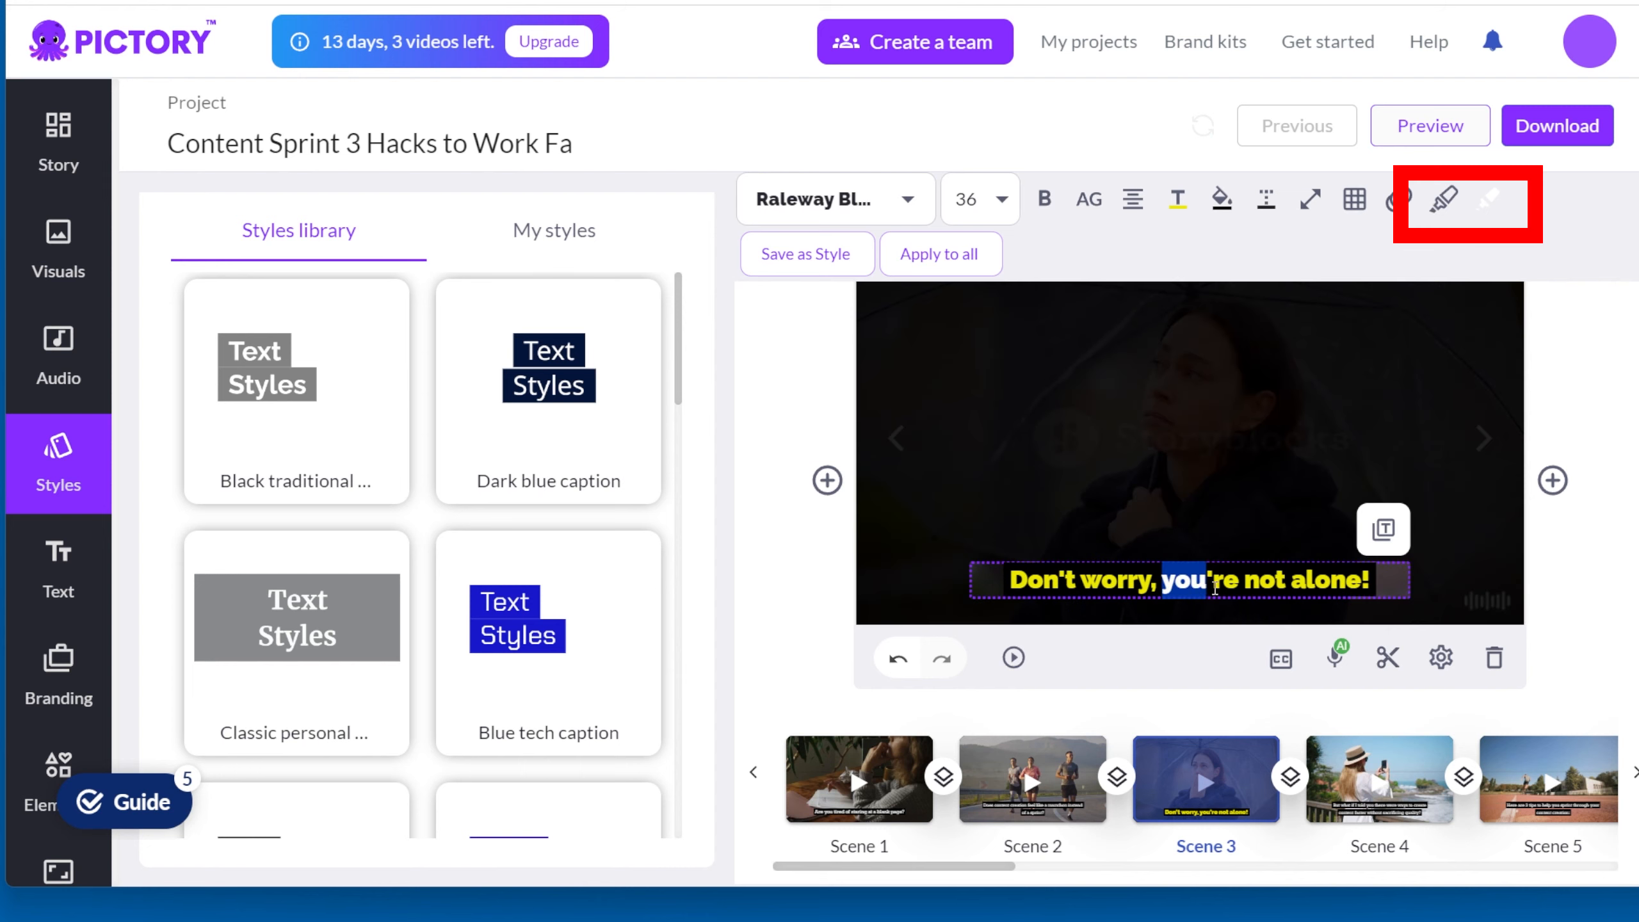
{"action": "left_click", "coordinate": [1444, 198]}
{"action": "left_click", "coordinate": [1489, 199]}
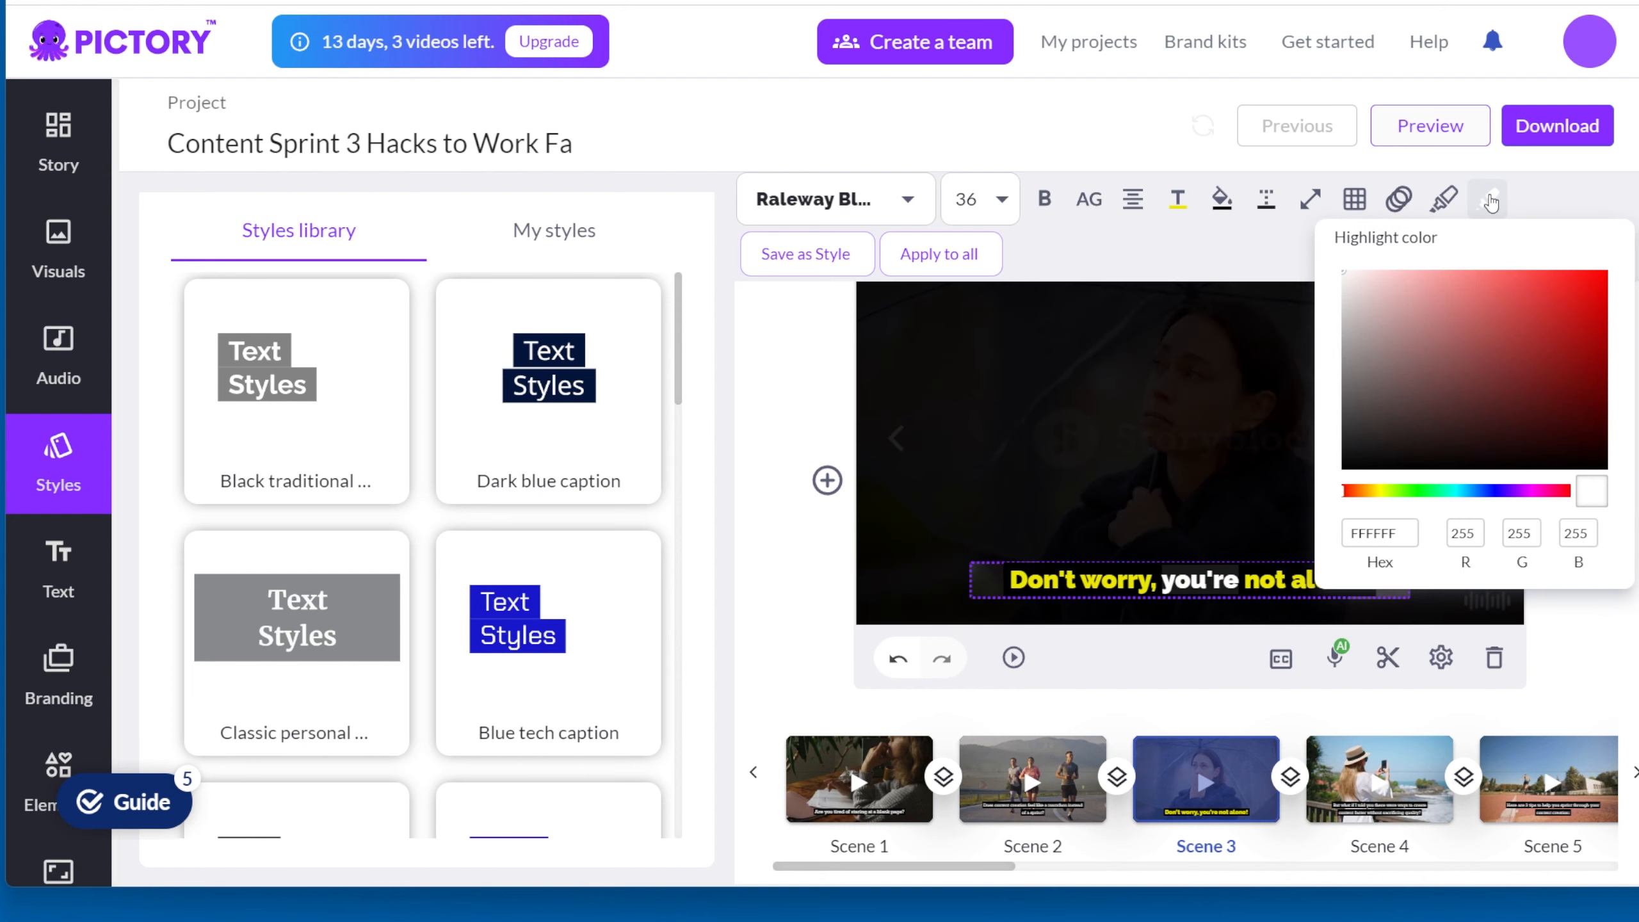
{"action": "left_click", "coordinate": [1576, 366]}
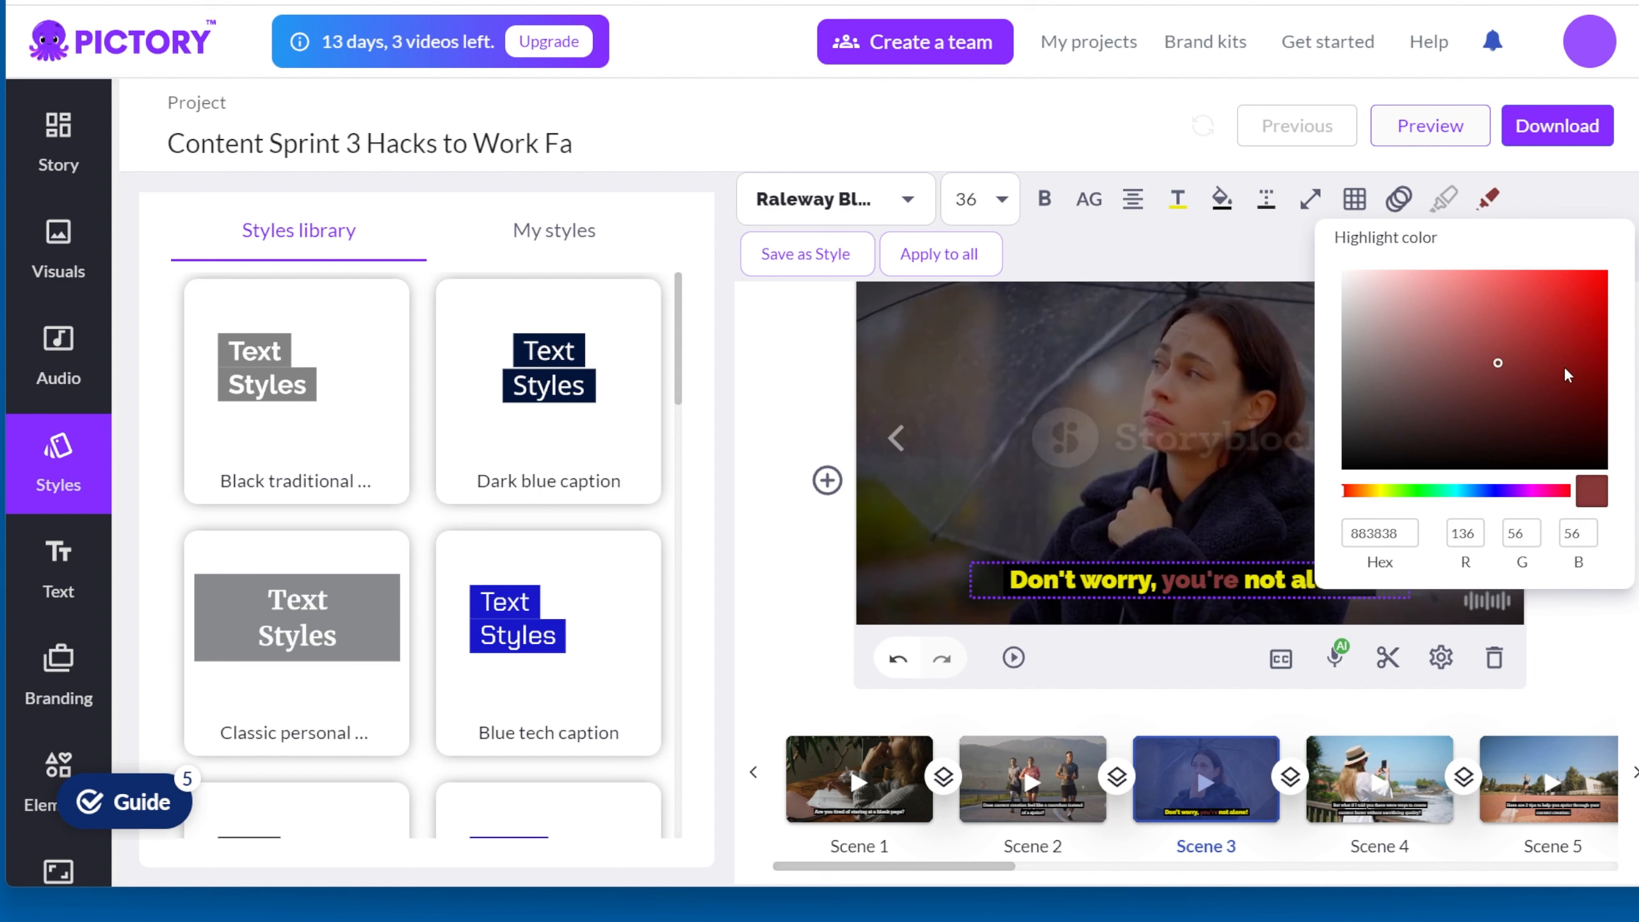
Step: Review the entry animation options available for scene 3's subtitle
{"action": "left_click", "coordinate": [1398, 199]}
{"action": "left_click", "coordinate": [1328, 373]}
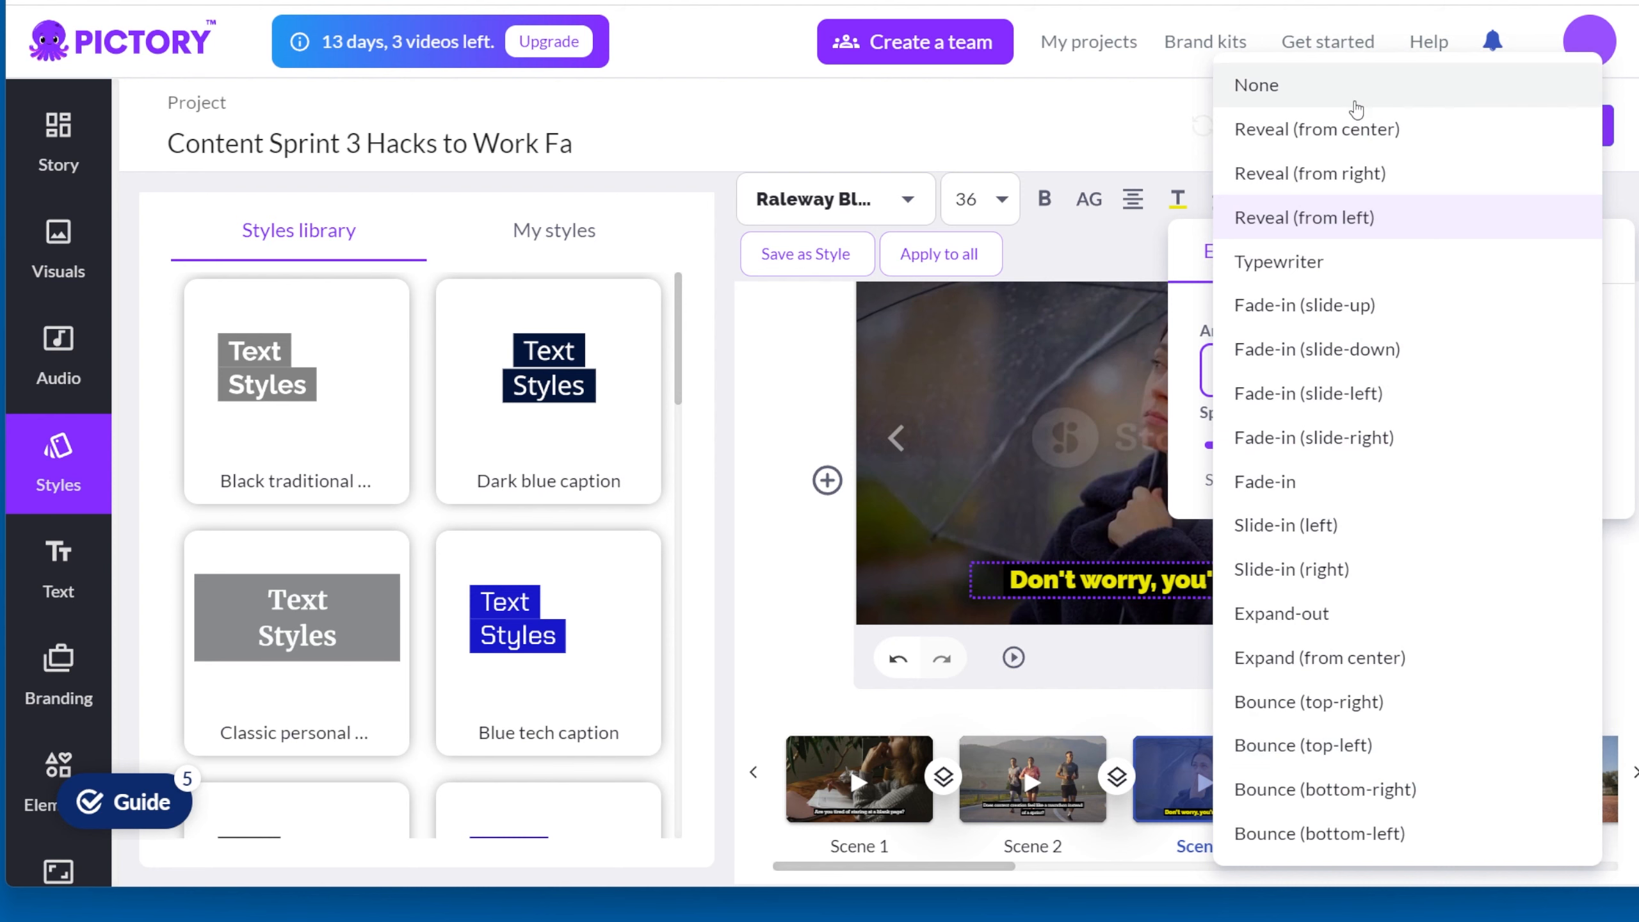
{"action": "left_click", "coordinate": [1443, 31]}
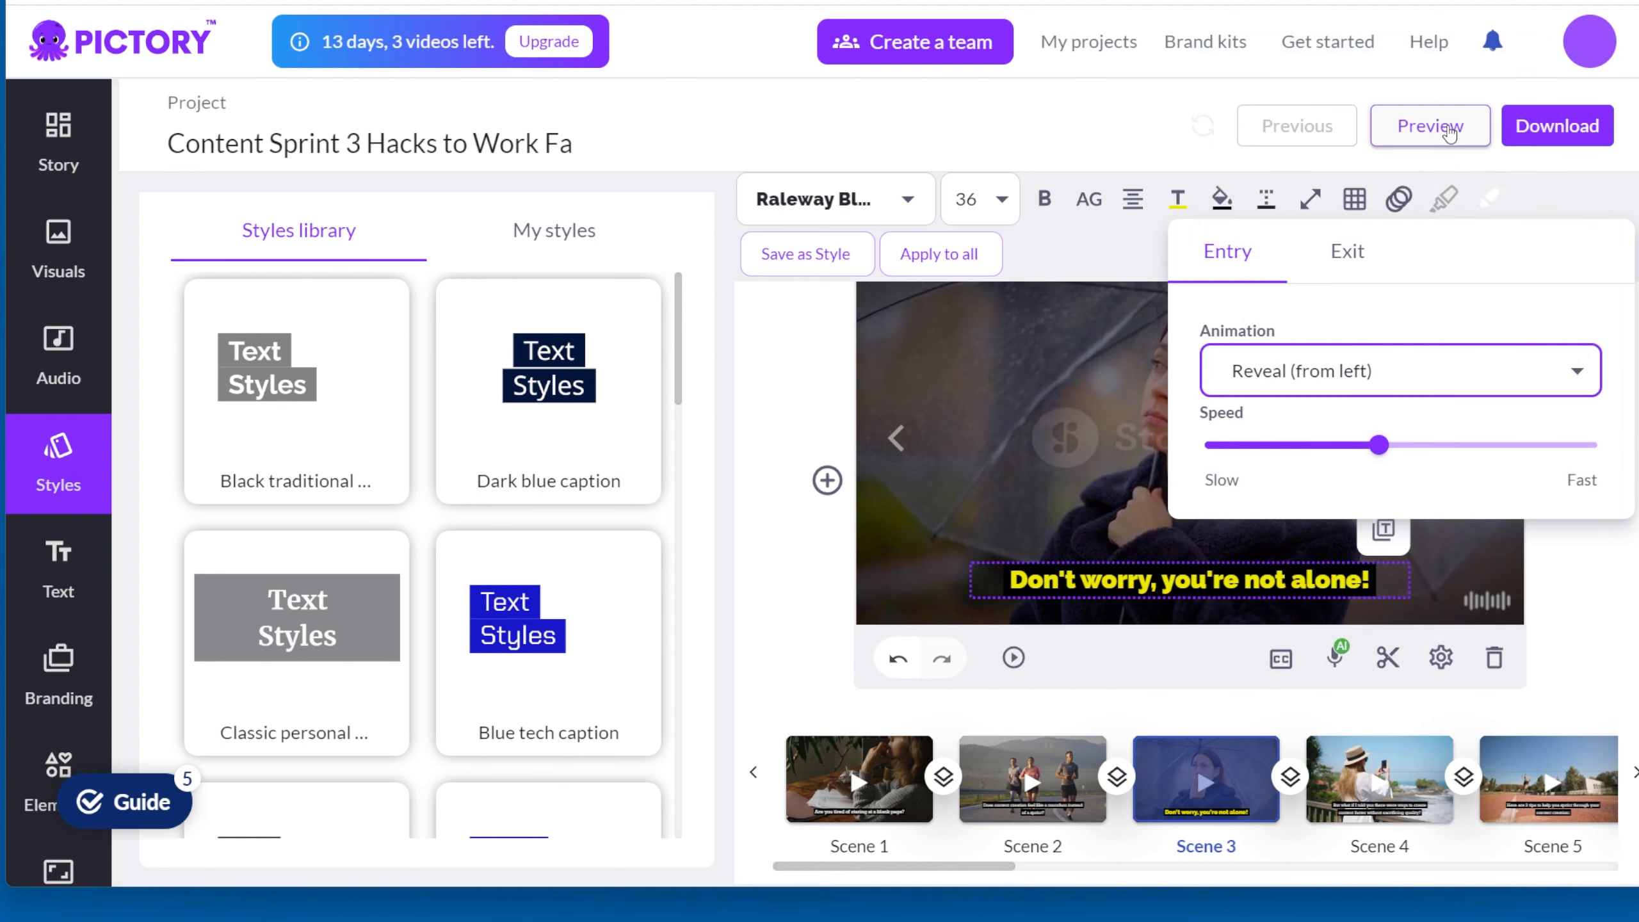
{"action": "left_click", "coordinate": [1398, 207]}
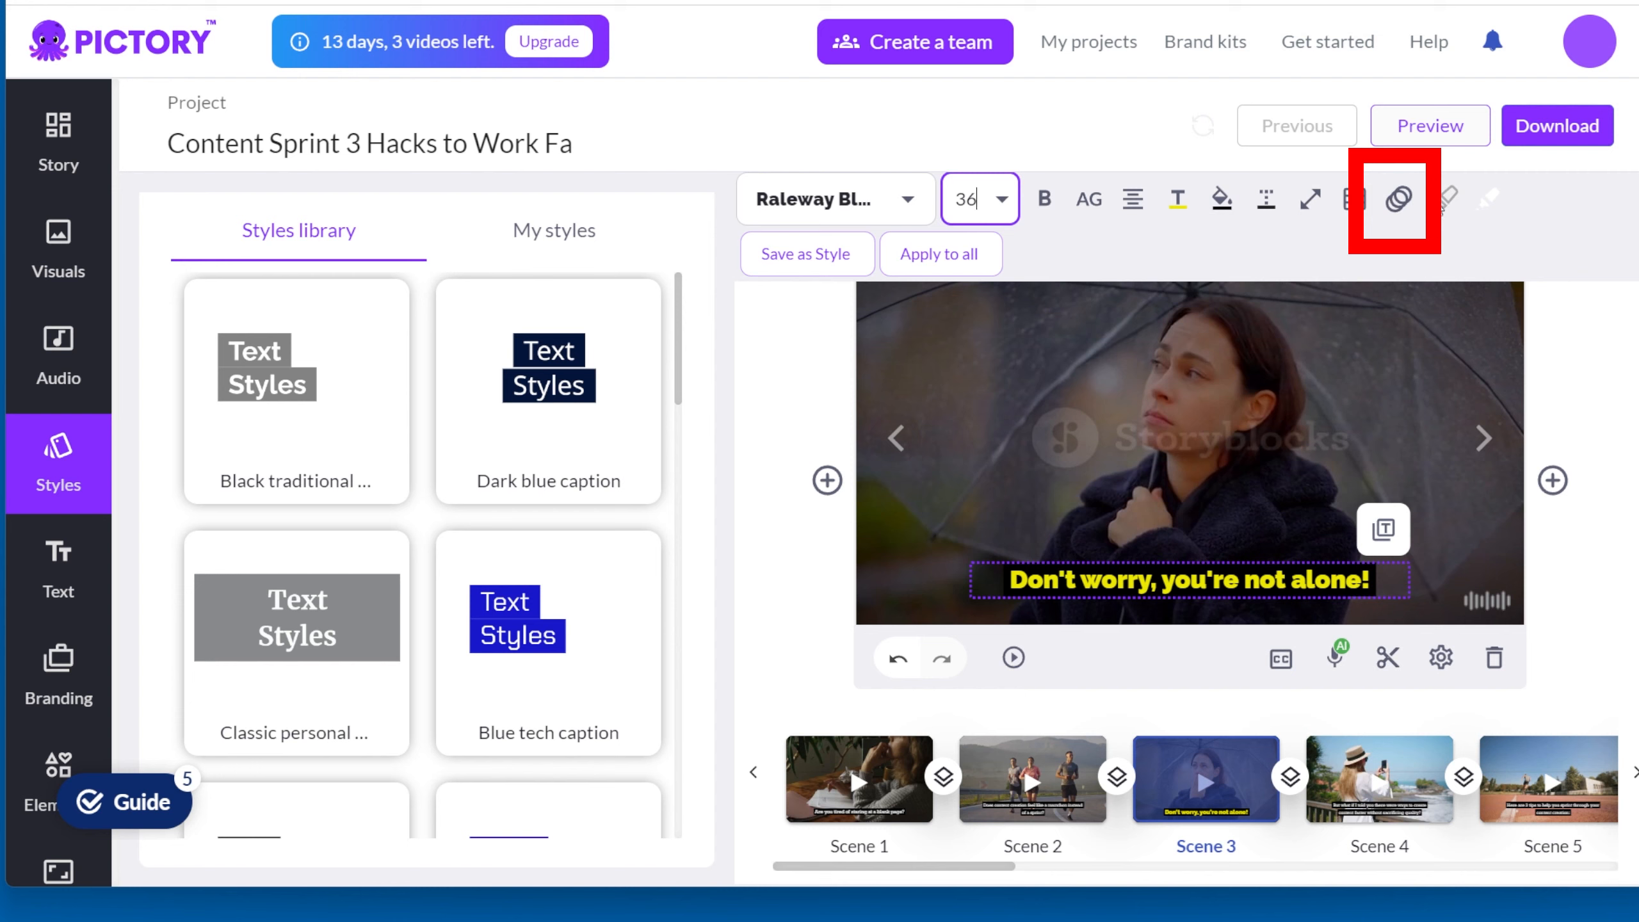
Step: Save scene 3's subtitle formatting as a new style named "Yellow style" and apply the saved "Yellow white" style
{"action": "left_click", "coordinate": [1310, 595]}
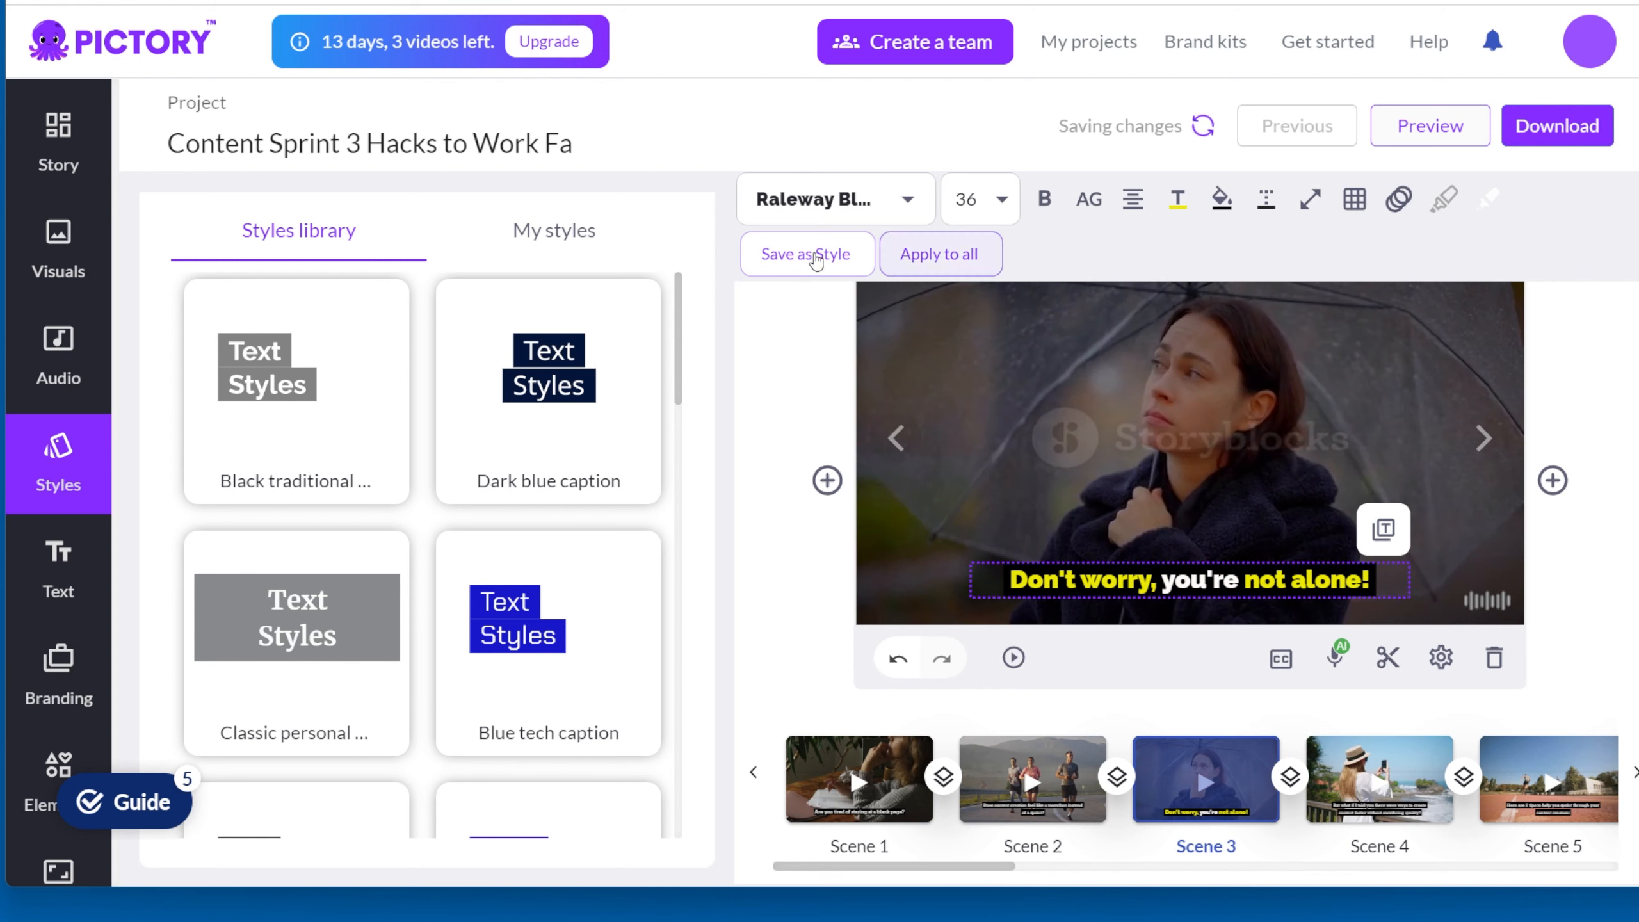
{"action": "left_click", "coordinate": [814, 255]}
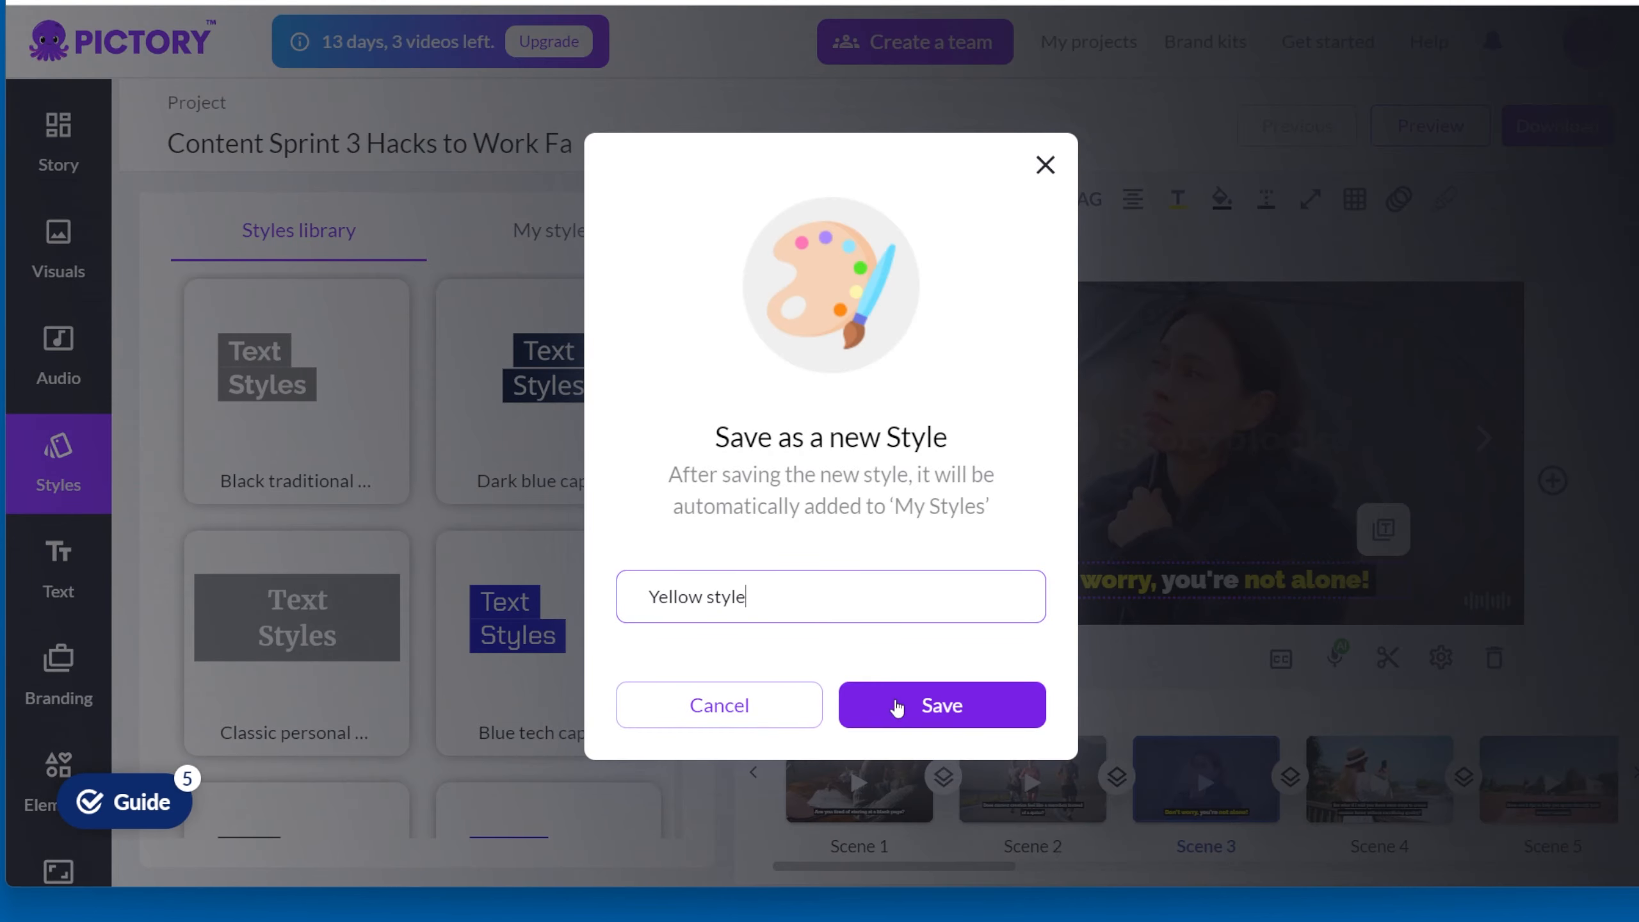
{"action": "left_click", "coordinate": [897, 707]}
{"action": "left_click", "coordinate": [551, 248]}
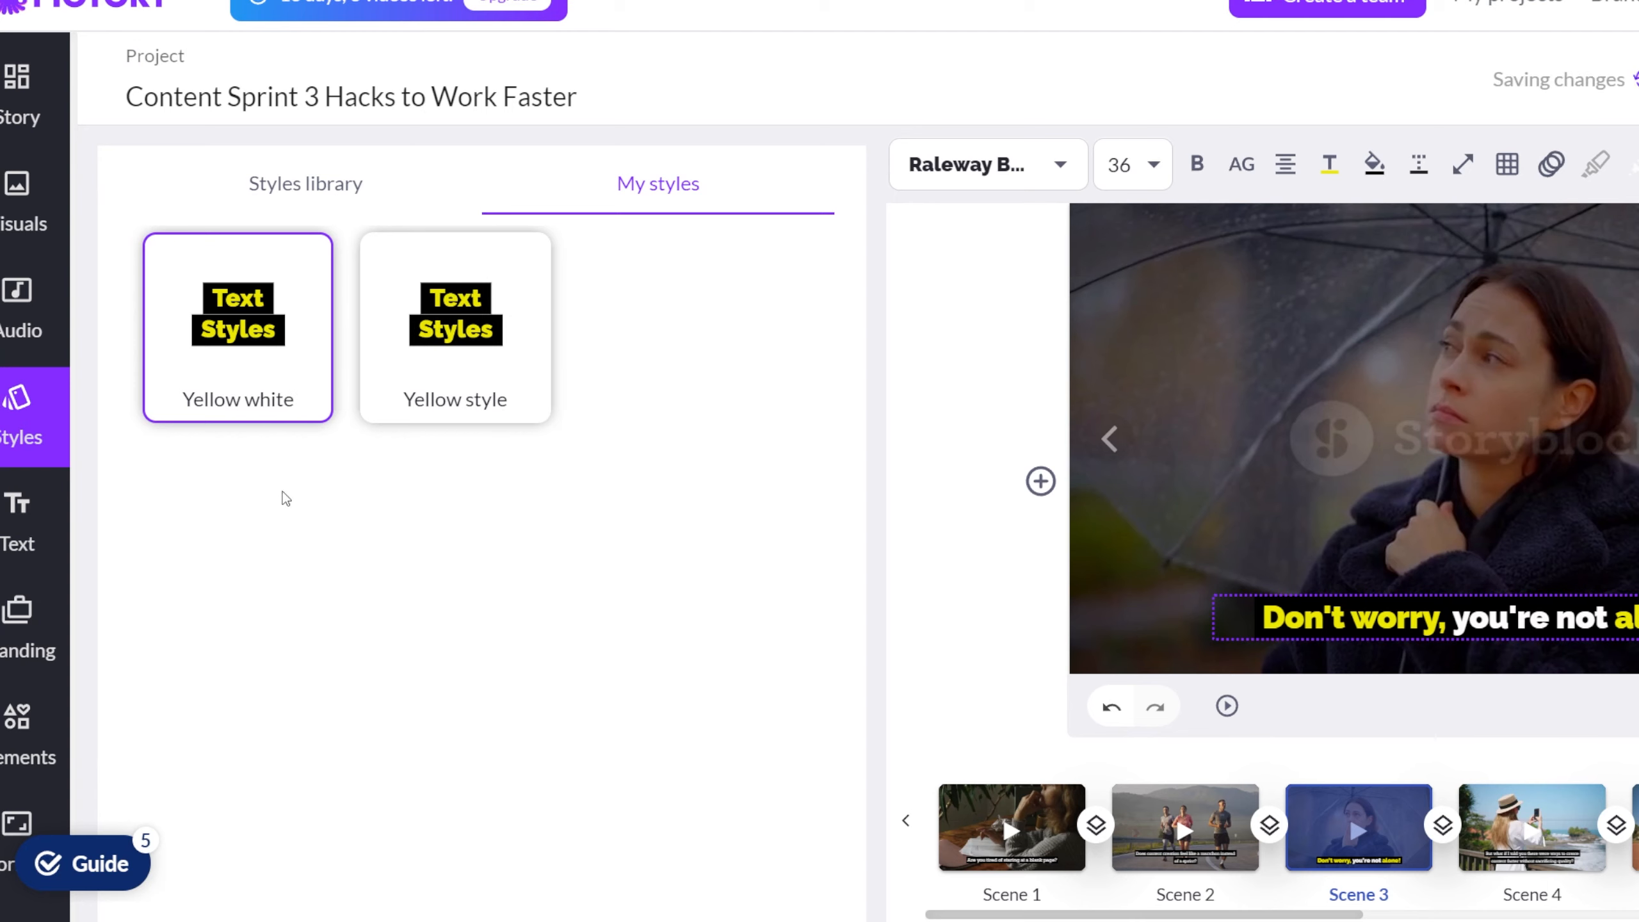
{"action": "left_click", "coordinate": [309, 395]}
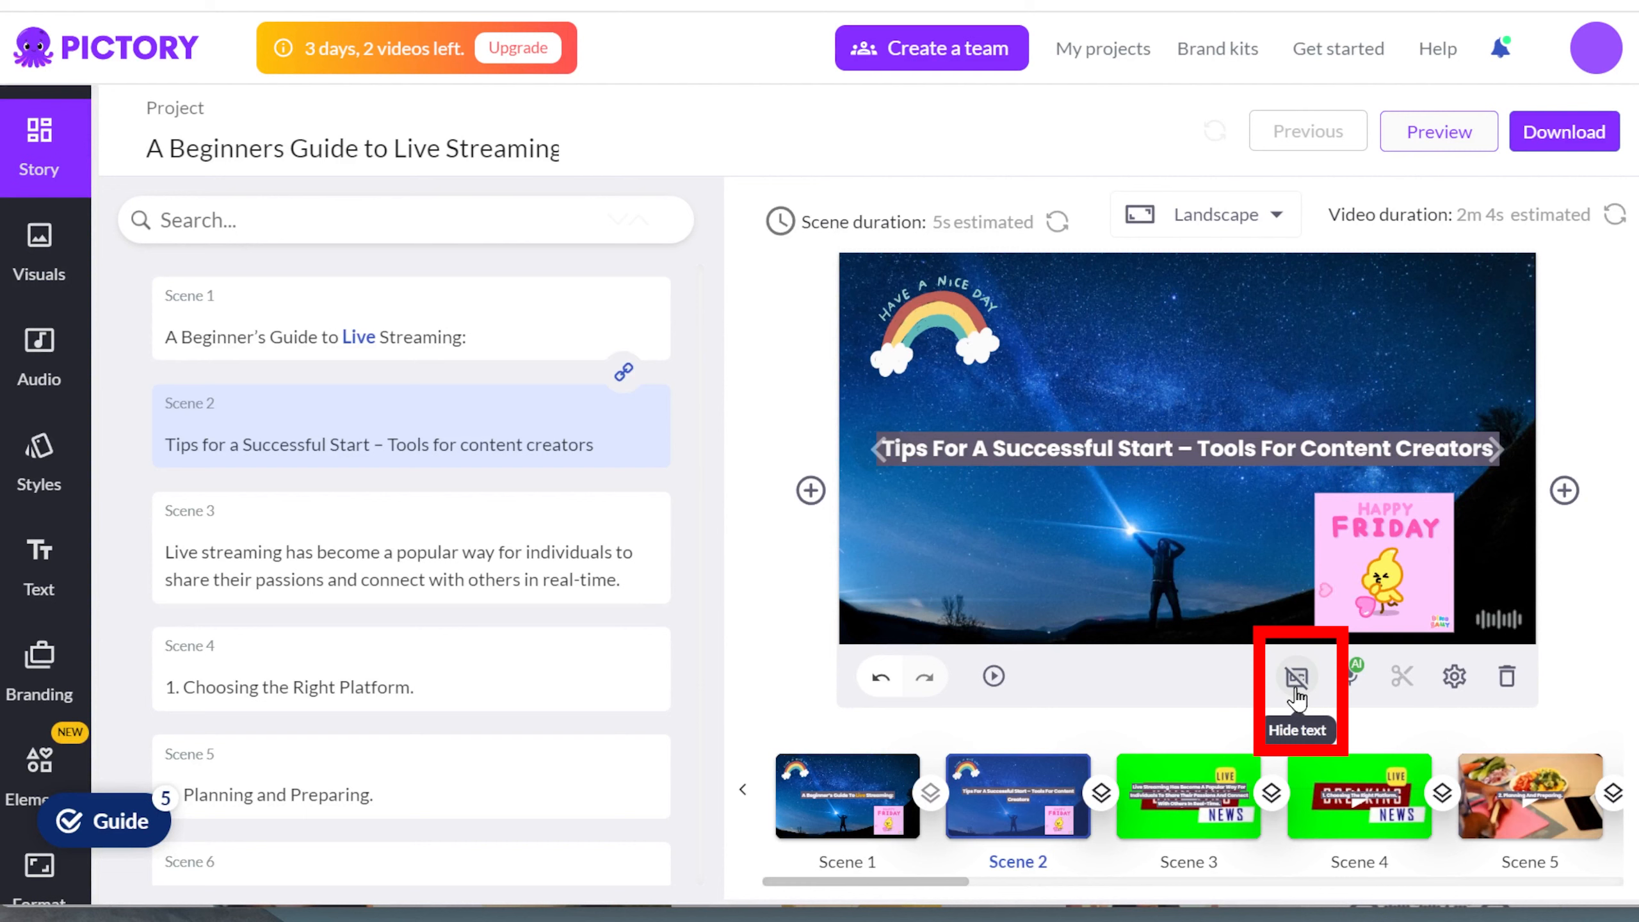
Step: In the A Beginners Guide to Live Streaming project, hide scene 2's subtitle text and add a heading text box
{"action": "left_click", "coordinate": [1296, 684]}
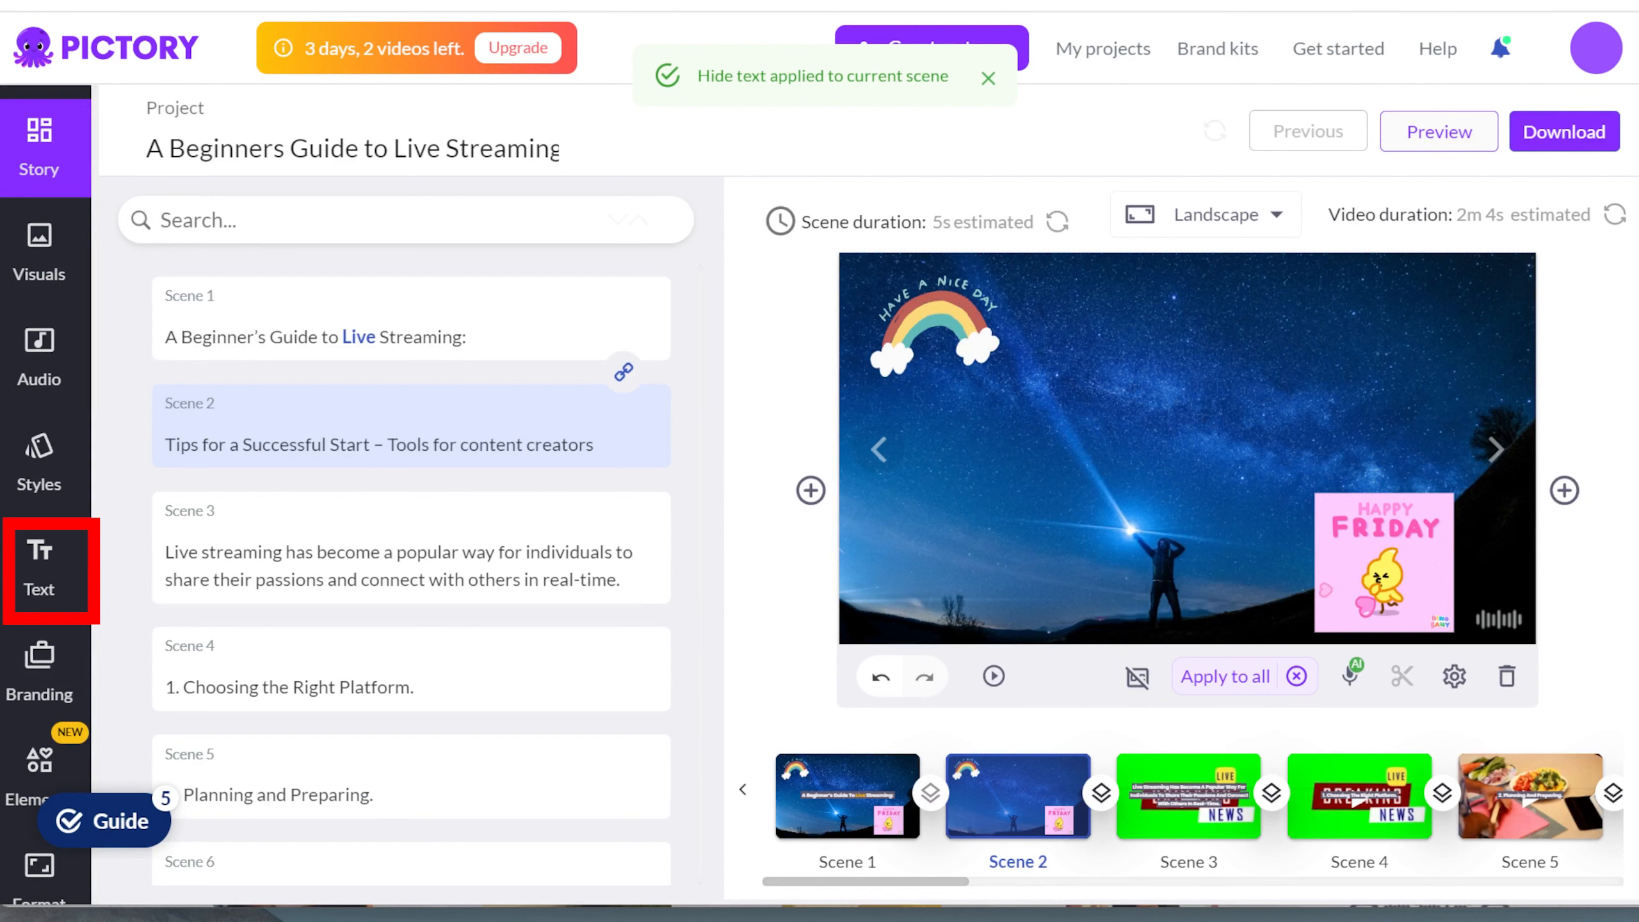
{"action": "left_click", "coordinate": [42, 573]}
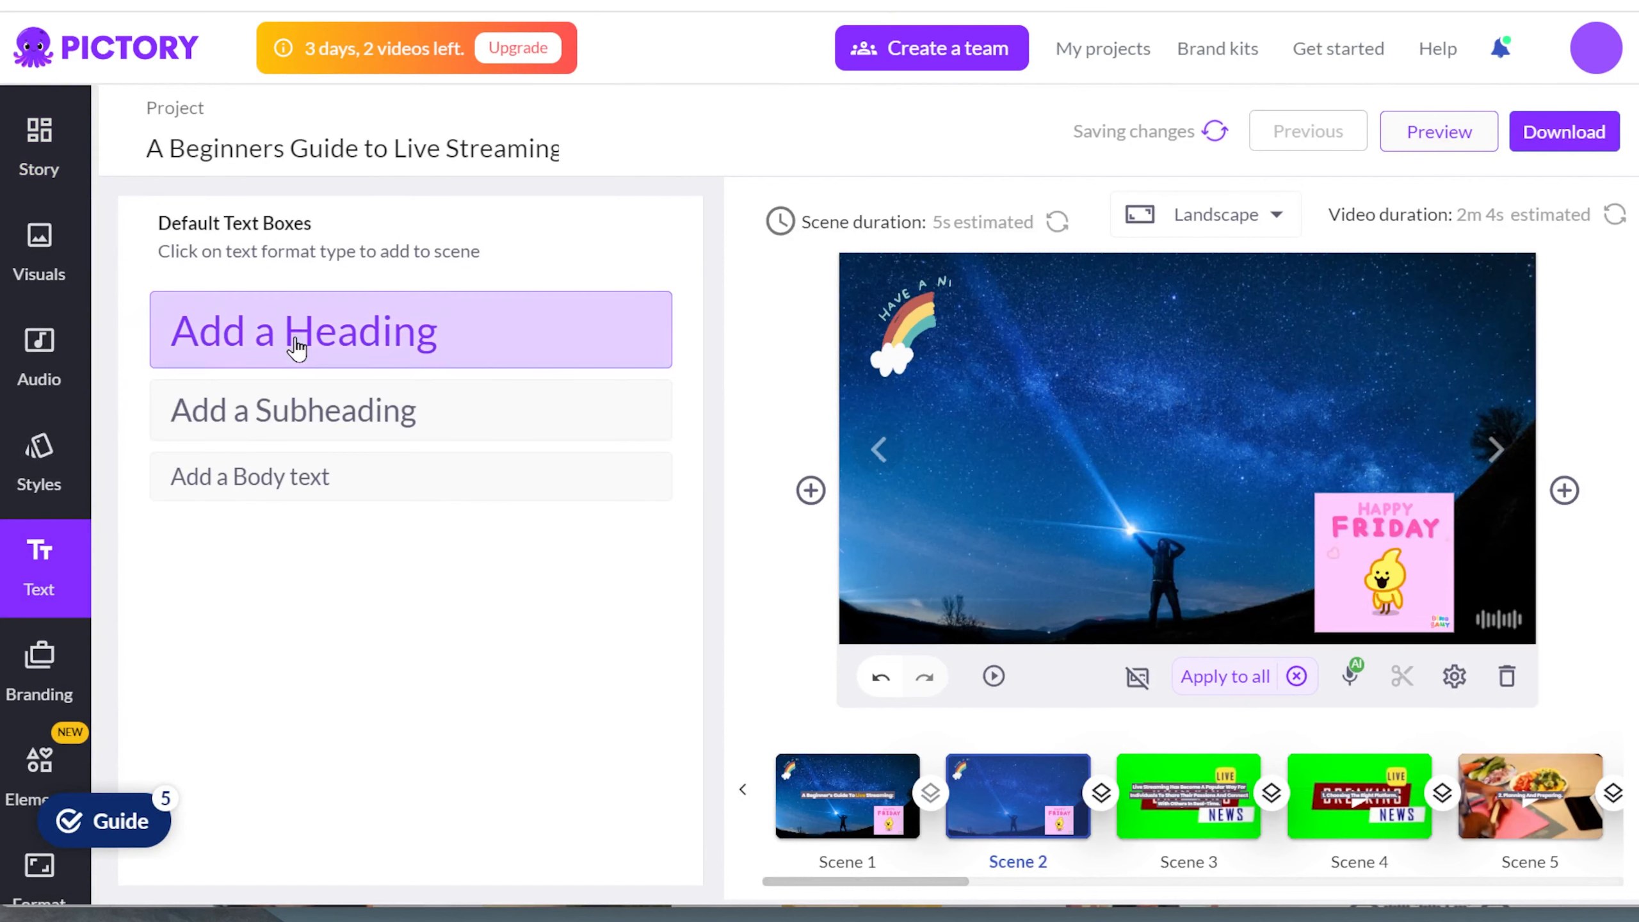
{"action": "left_click", "coordinate": [300, 329]}
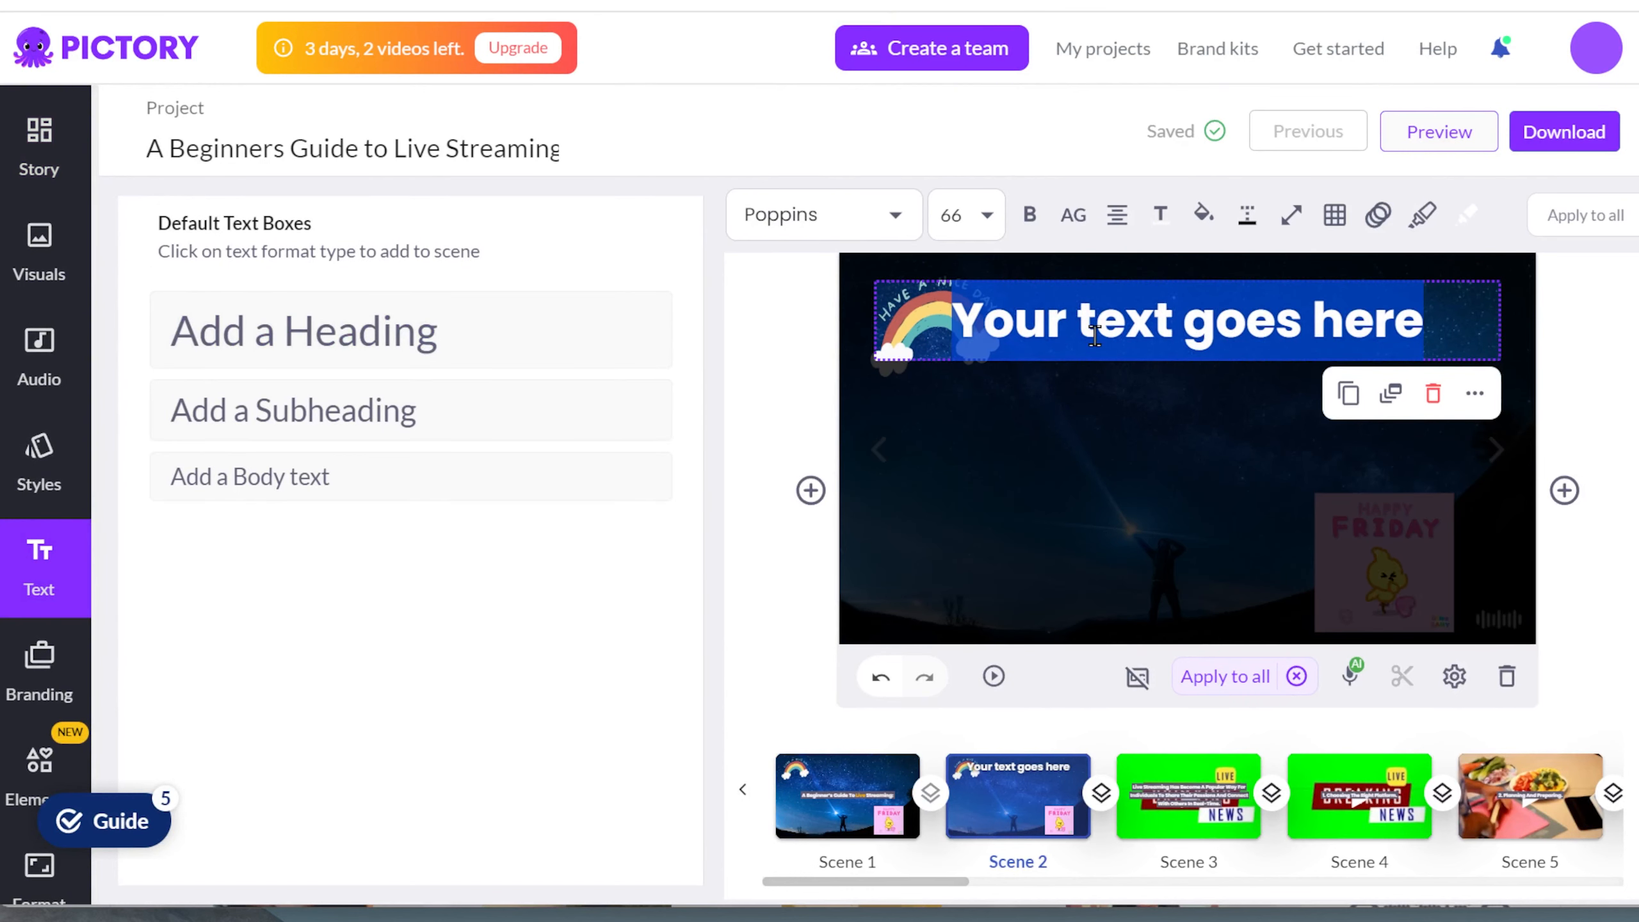
Step: Enter "Tips for you" as scene 2's heading text and move the text box down to the middle of the frame
{"action": "type", "text": "Tig"}
{"action": "key", "text": "BackSpace"}
{"action": "type", "text": "ps"}
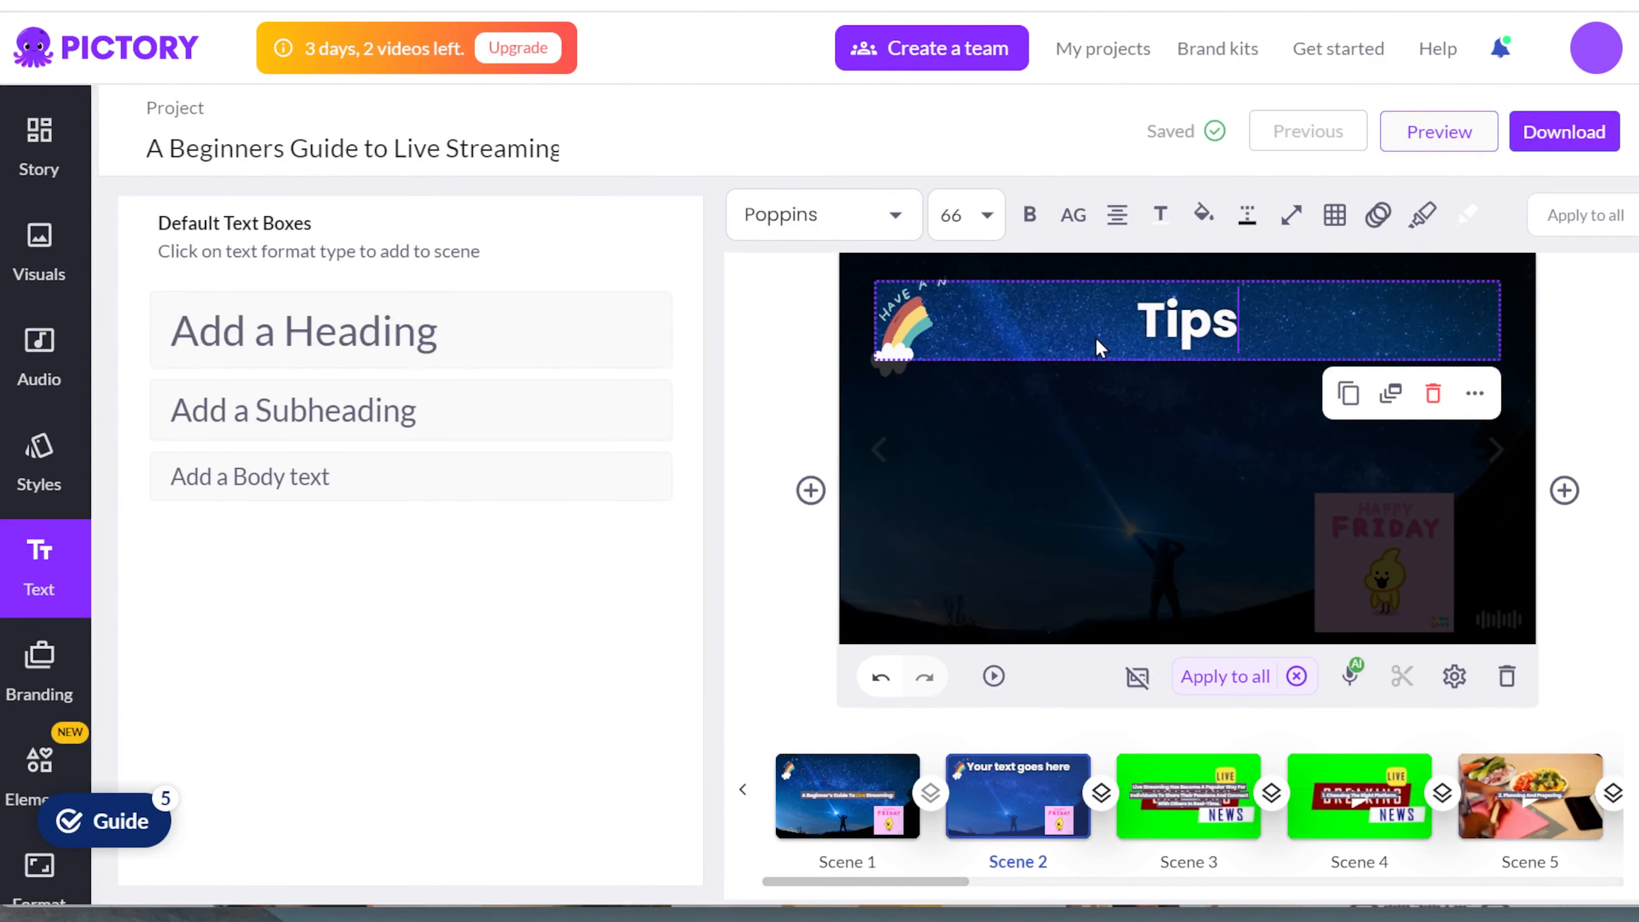
{"action": "type", "text": " for you"}
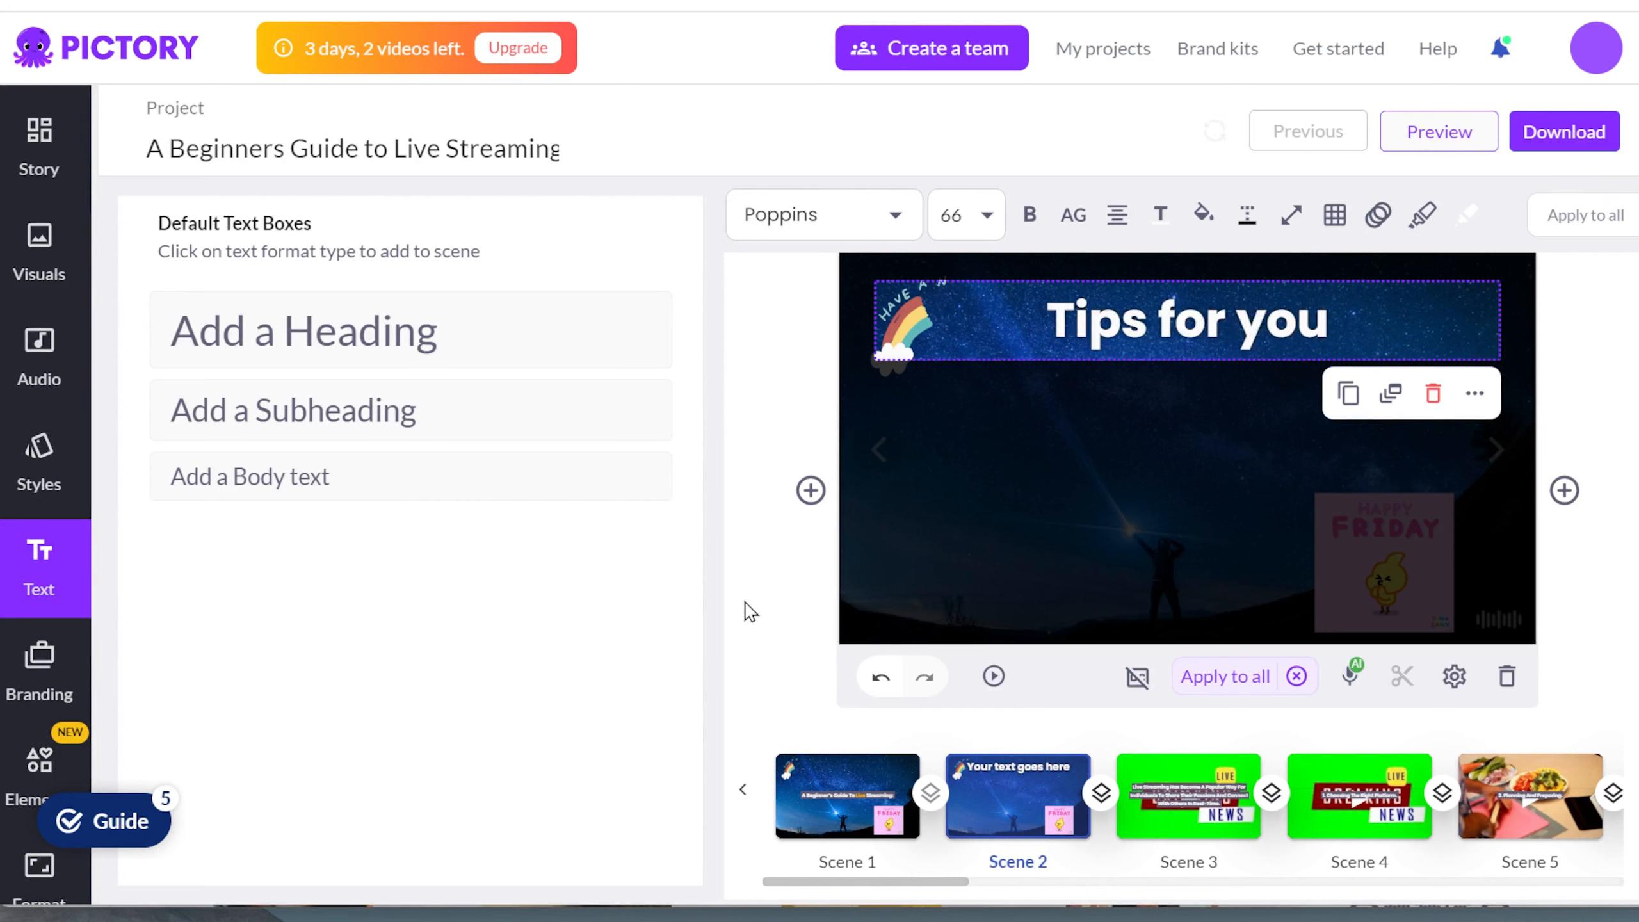
{"action": "left_click", "coordinate": [766, 610]}
{"action": "left_click_drag", "start_coordinate": [1226, 319], "coordinate": [1220, 445]}
{"action": "left_click", "coordinate": [794, 589]}
Step: Set the "Tips for you" heading's font to Averia Libre and its size to 72
{"action": "left_click", "coordinate": [1158, 447]}
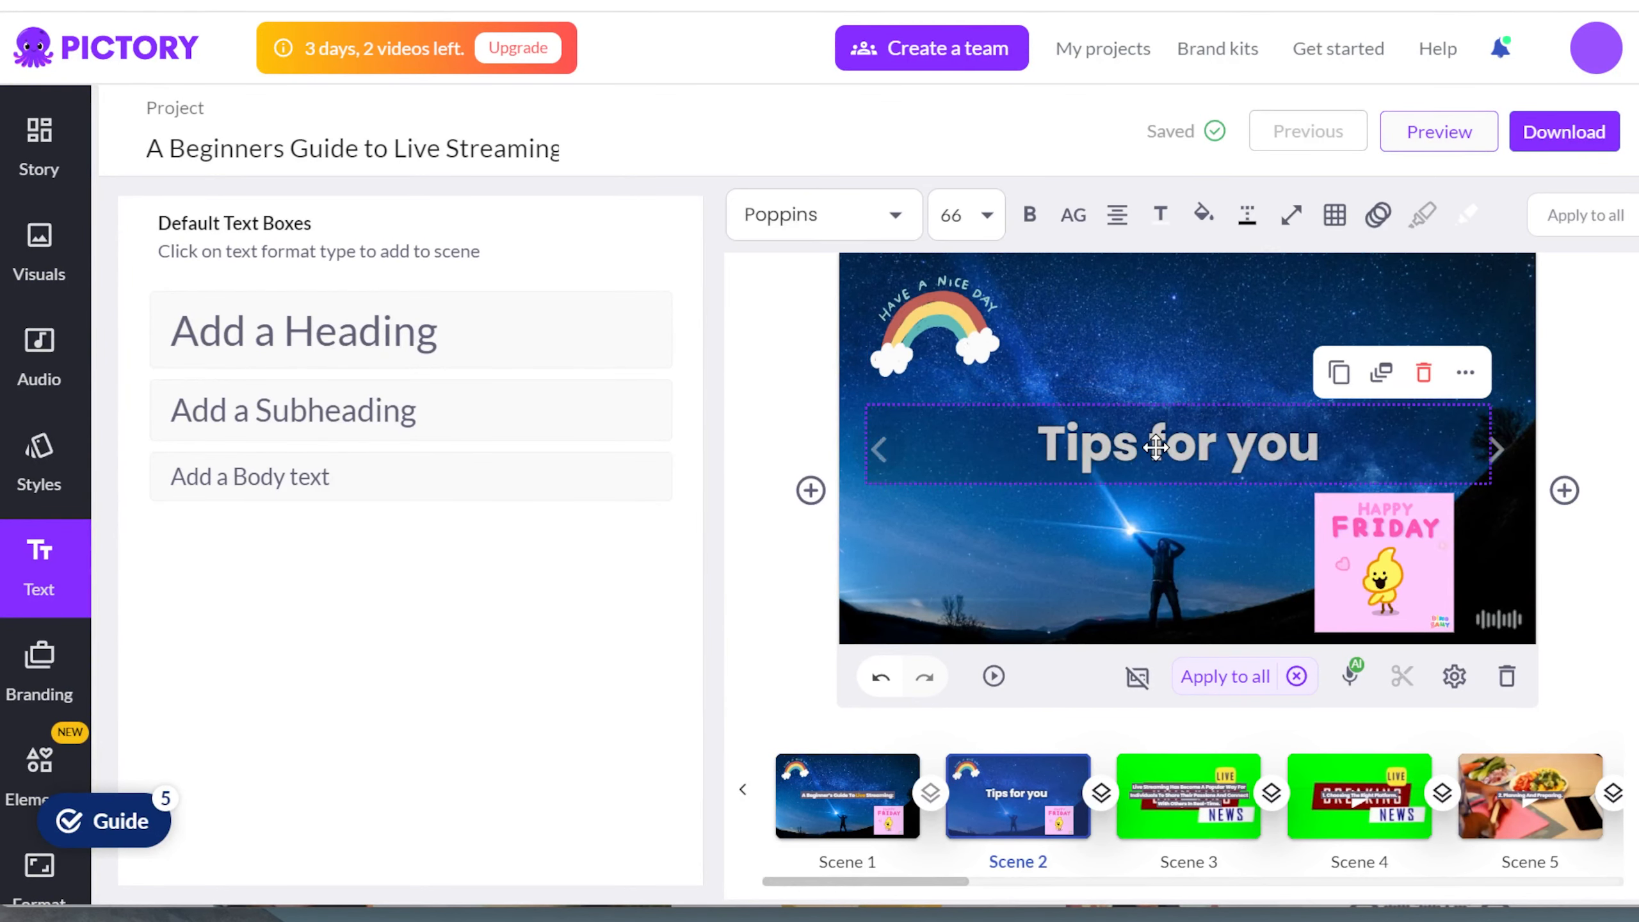
{"action": "left_click", "coordinate": [871, 215]}
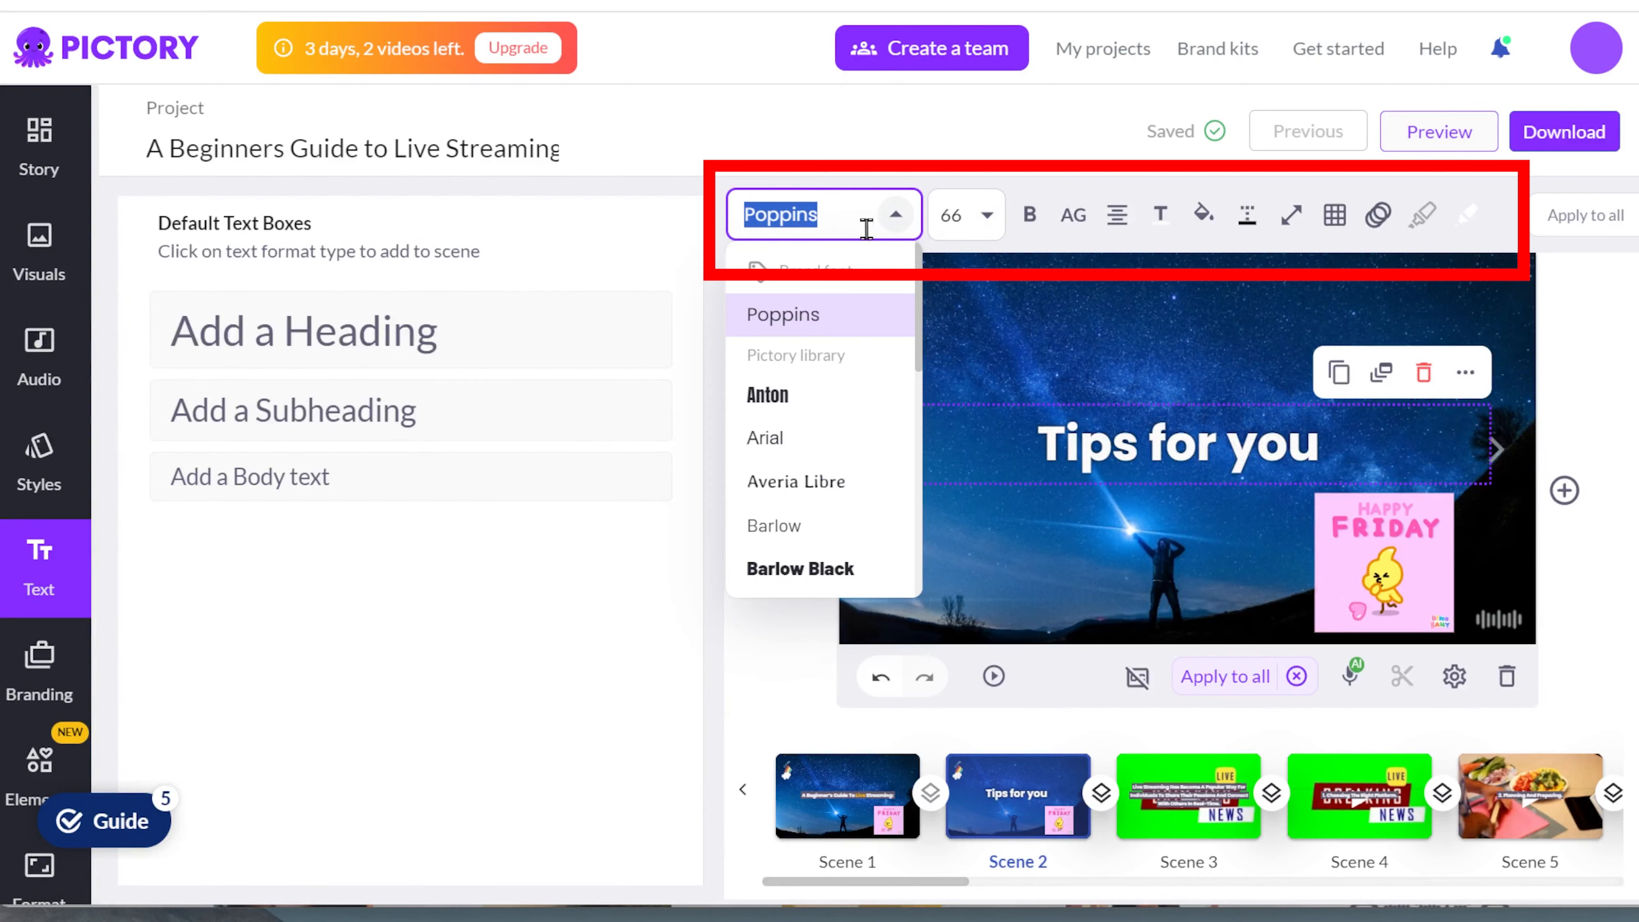
{"action": "left_click", "coordinate": [801, 394]}
{"action": "left_click", "coordinate": [895, 215]}
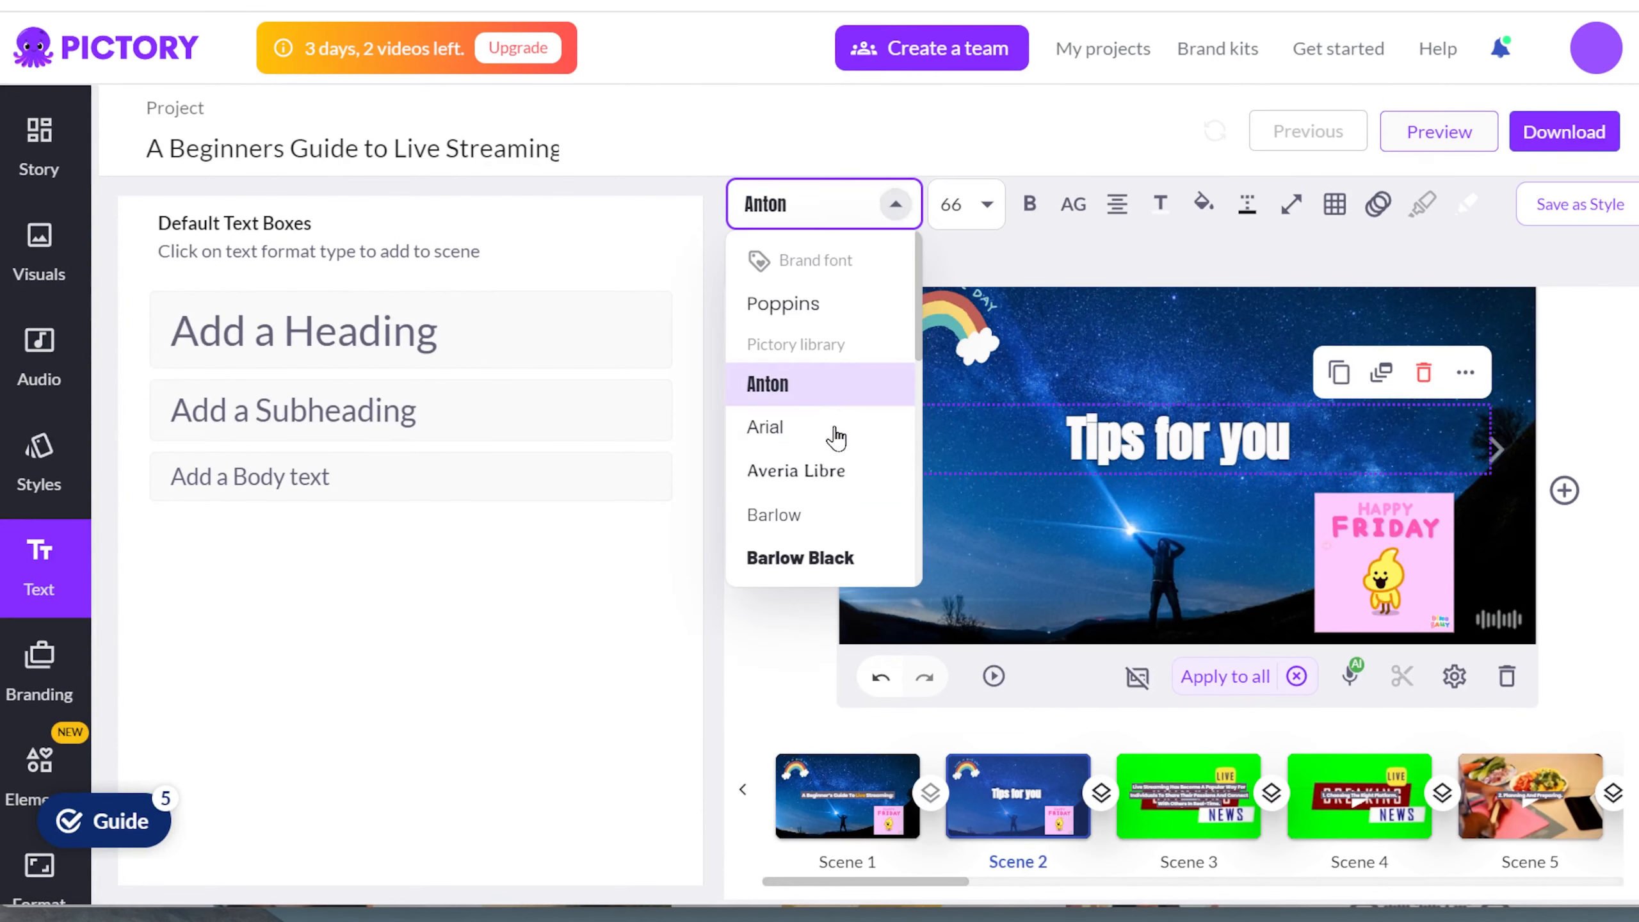
{"action": "left_click", "coordinate": [826, 474]}
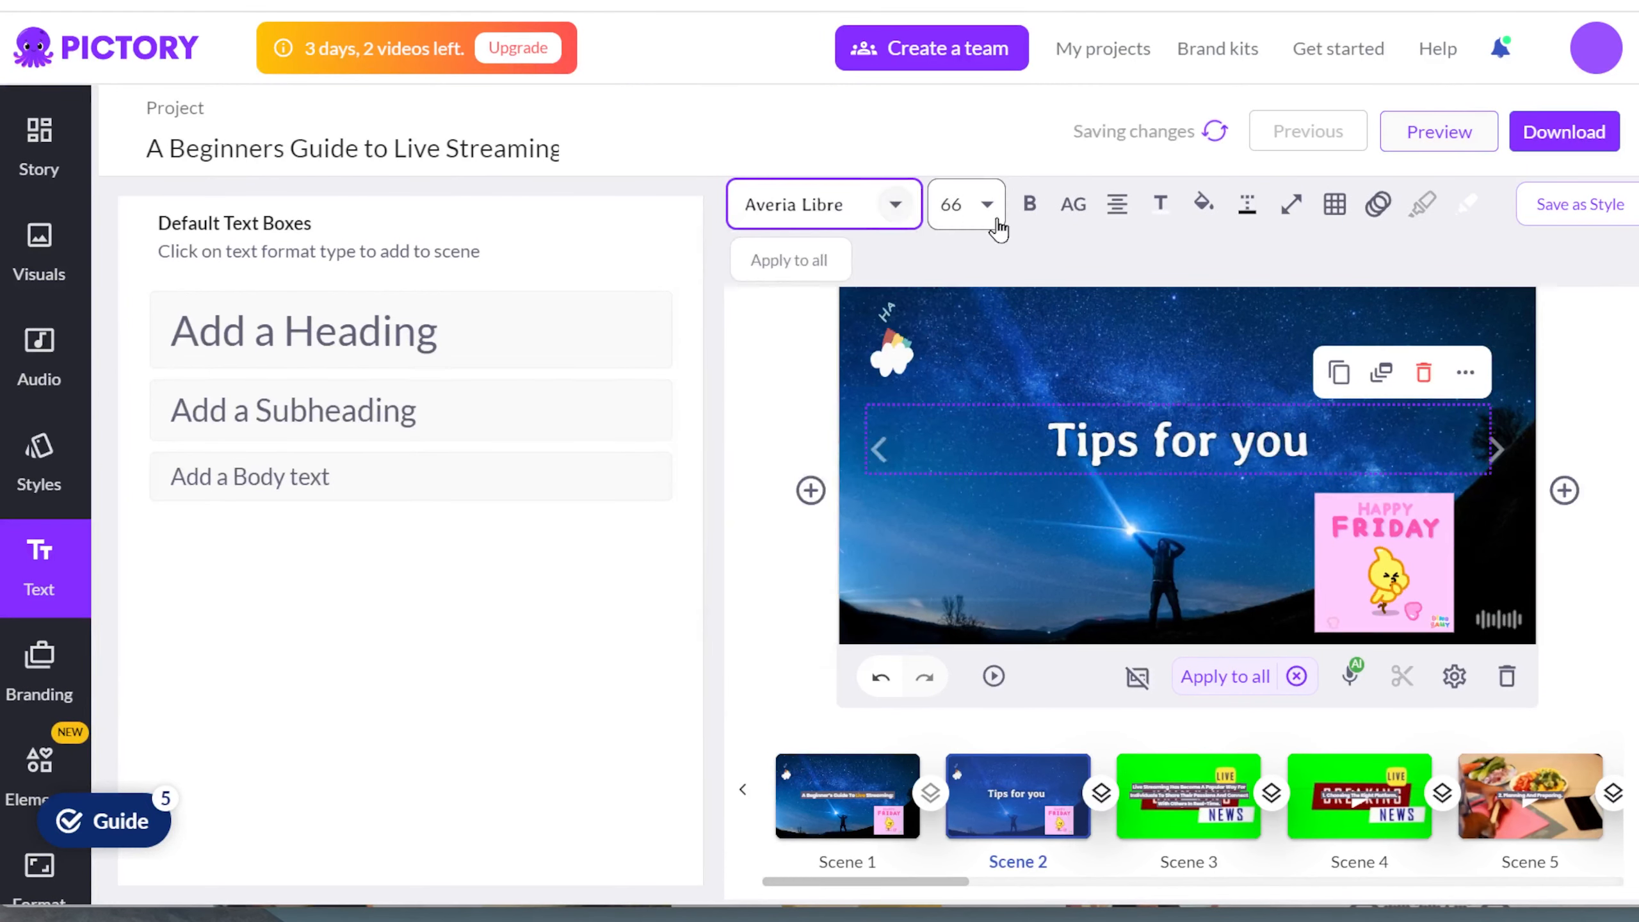
{"action": "left_click", "coordinate": [987, 206]}
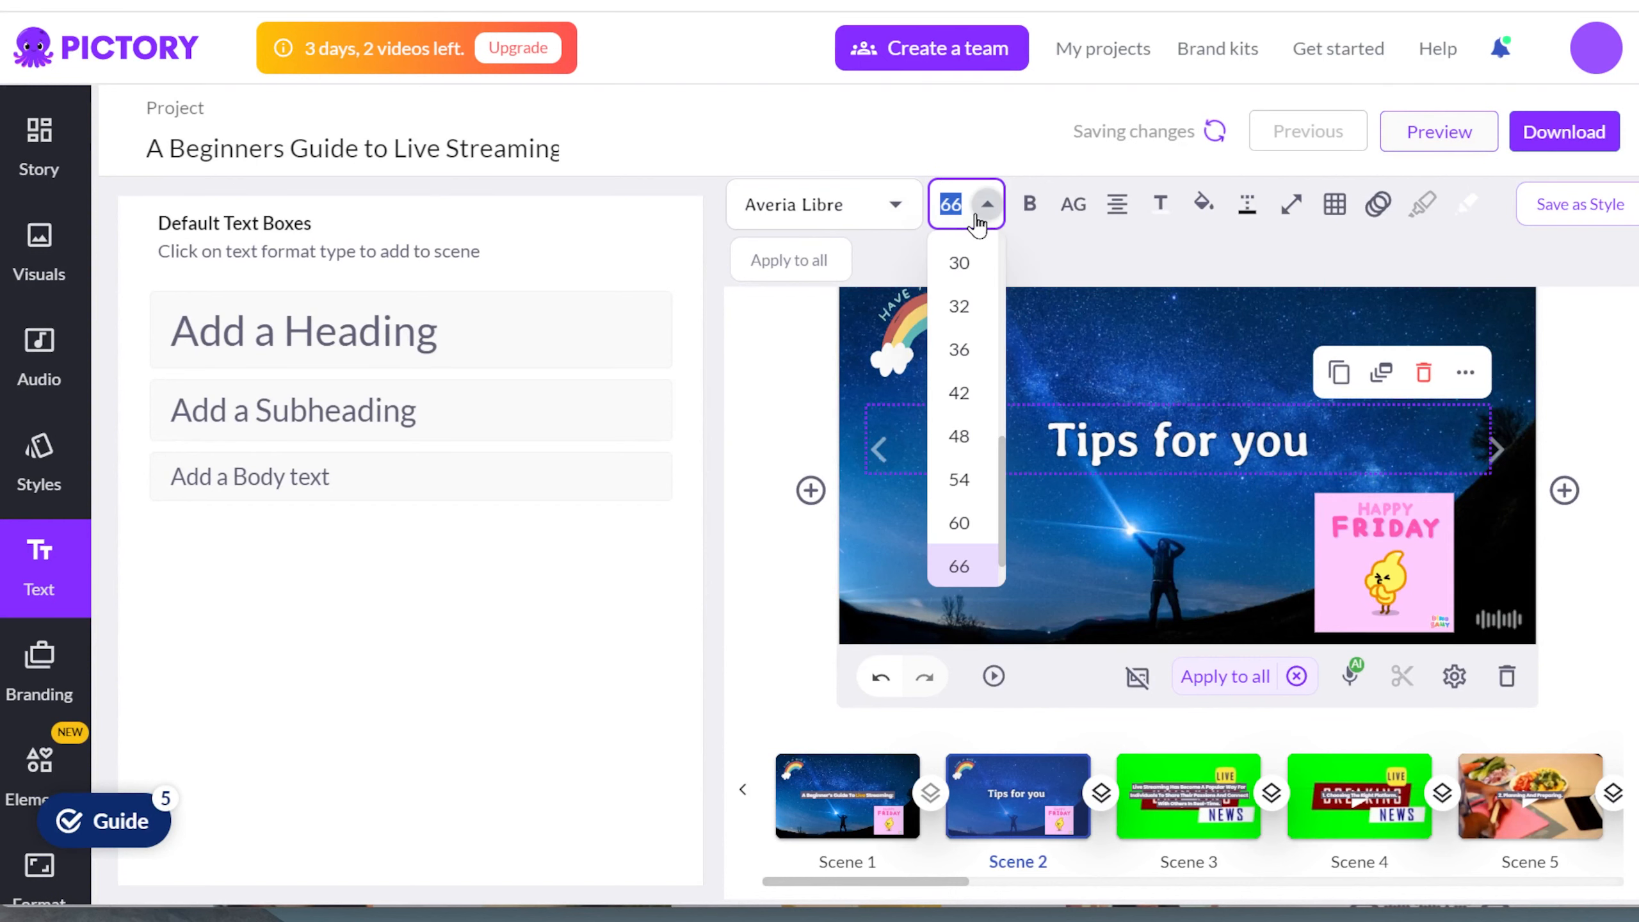
{"action": "scroll", "coordinate": [958, 517], "scroll_direction": "down", "scroll_amount": 1}
{"action": "left_click", "coordinate": [962, 554]}
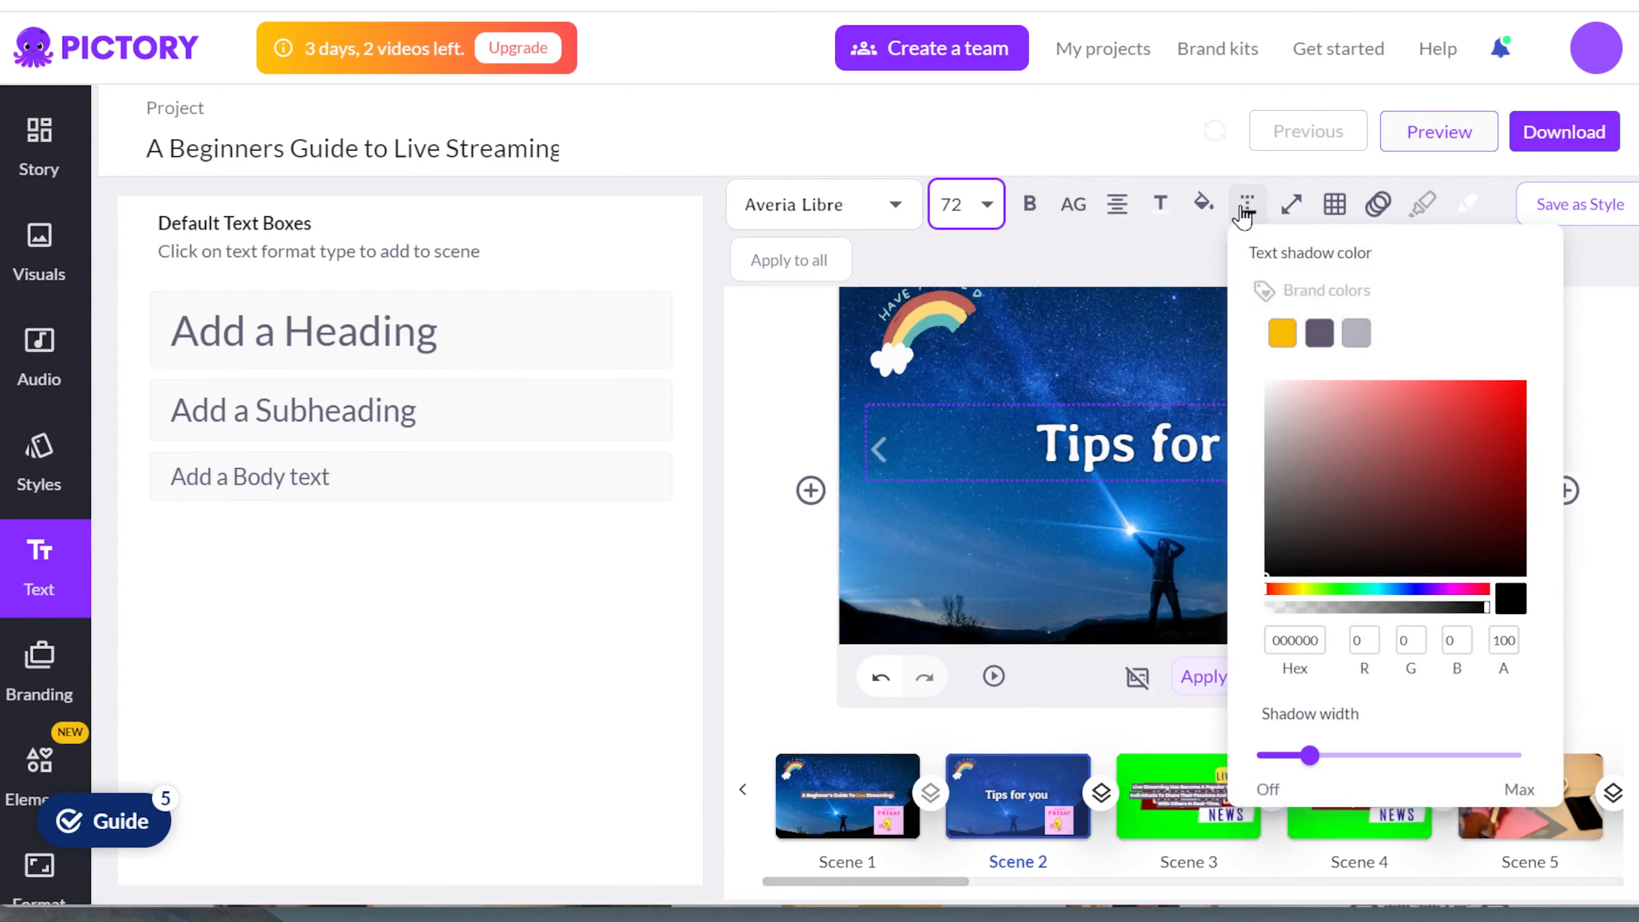
Step: Set the heading's text shadow to the light gray brand color and its text color to the yellow brand color
{"action": "left_click", "coordinate": [1319, 335]}
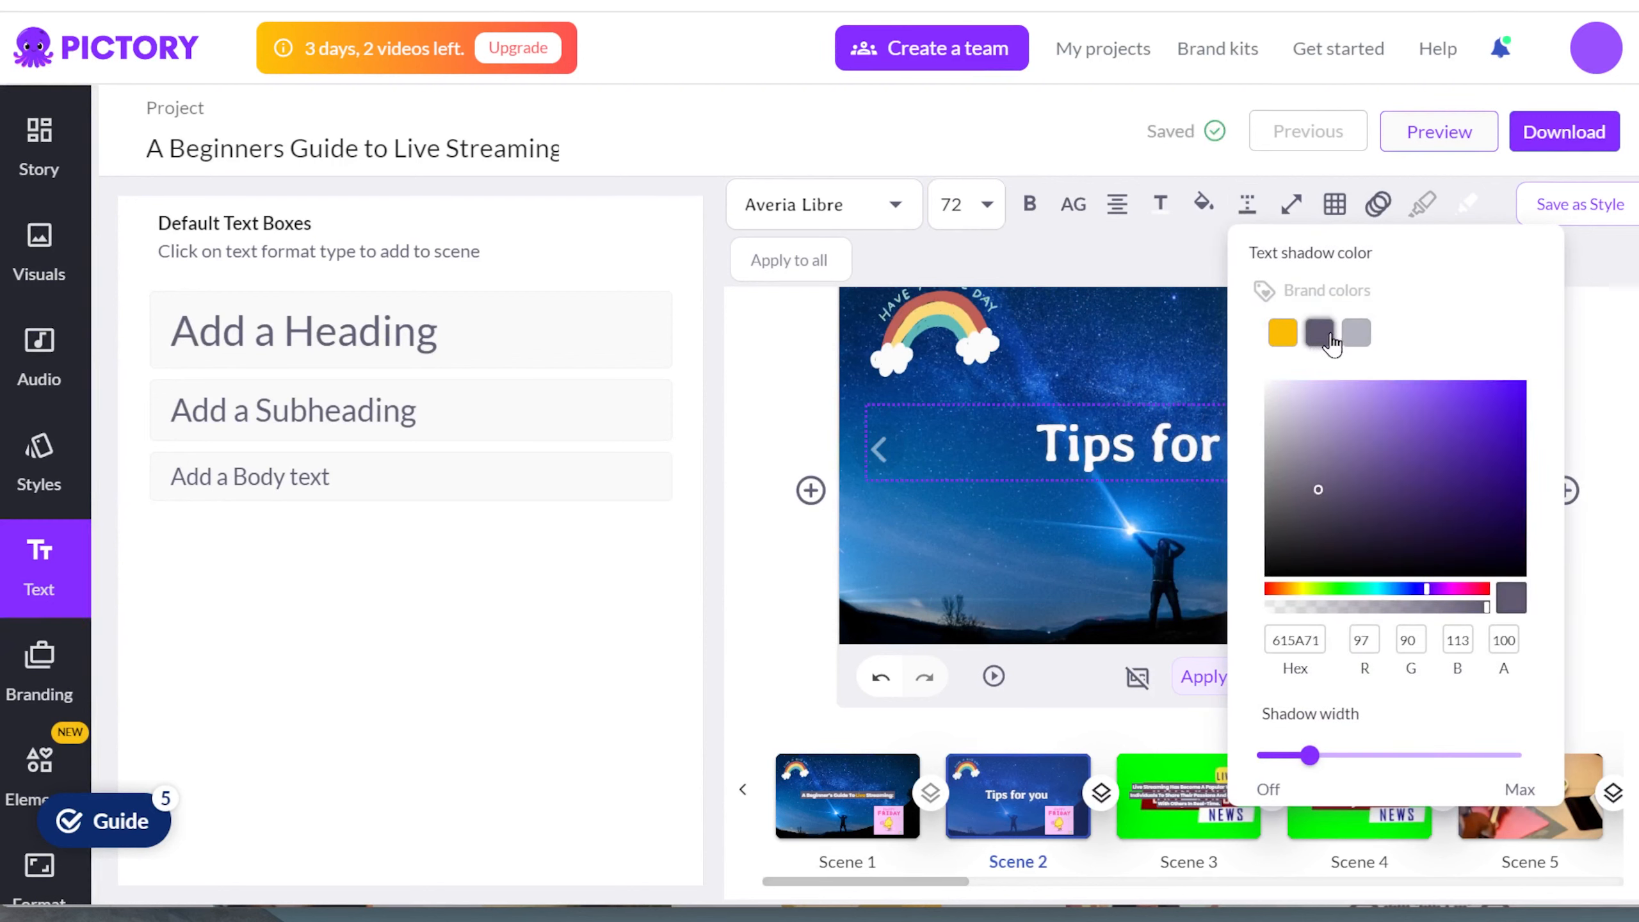
{"action": "left_click", "coordinate": [1356, 333]}
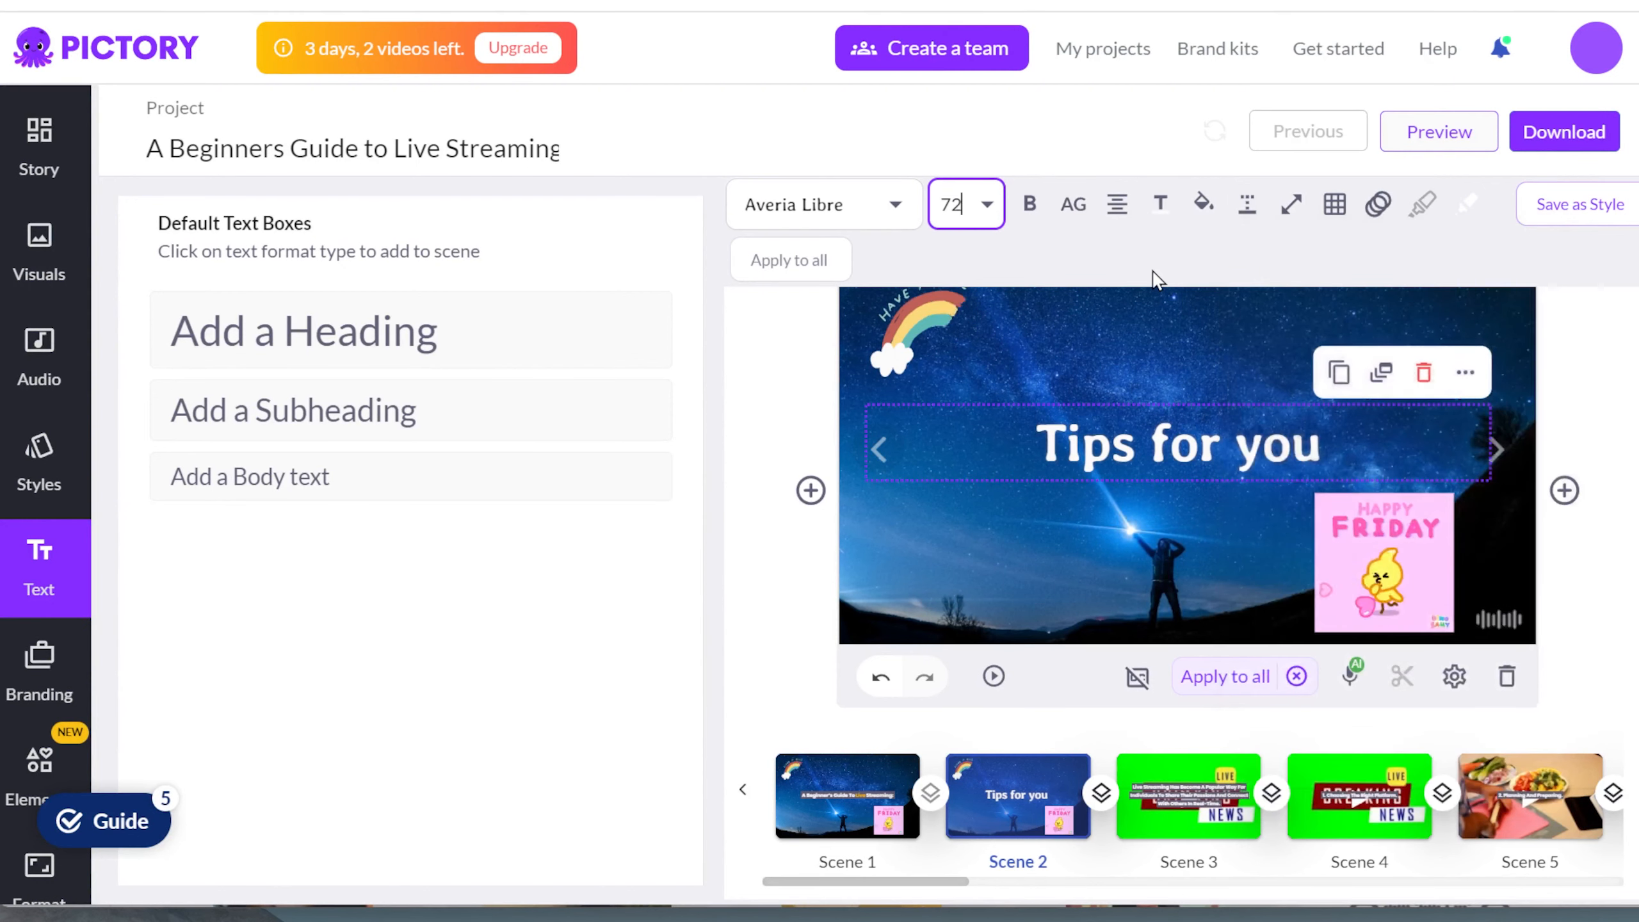
{"action": "left_click", "coordinate": [1160, 204]}
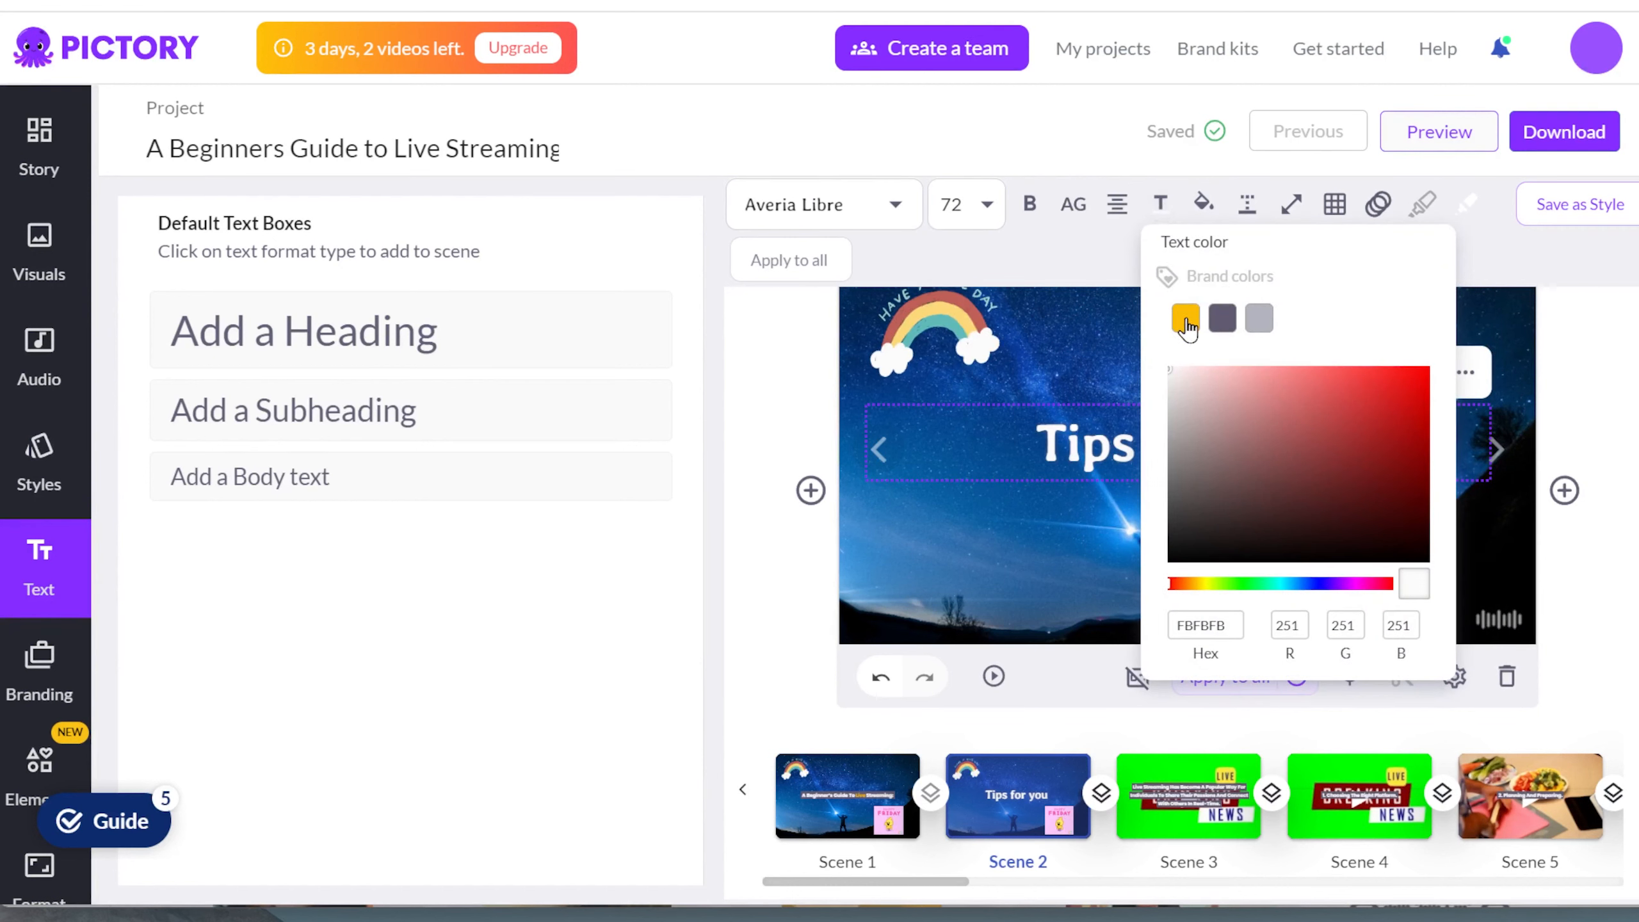
{"action": "left_click", "coordinate": [1185, 319]}
{"action": "left_click", "coordinate": [1114, 284]}
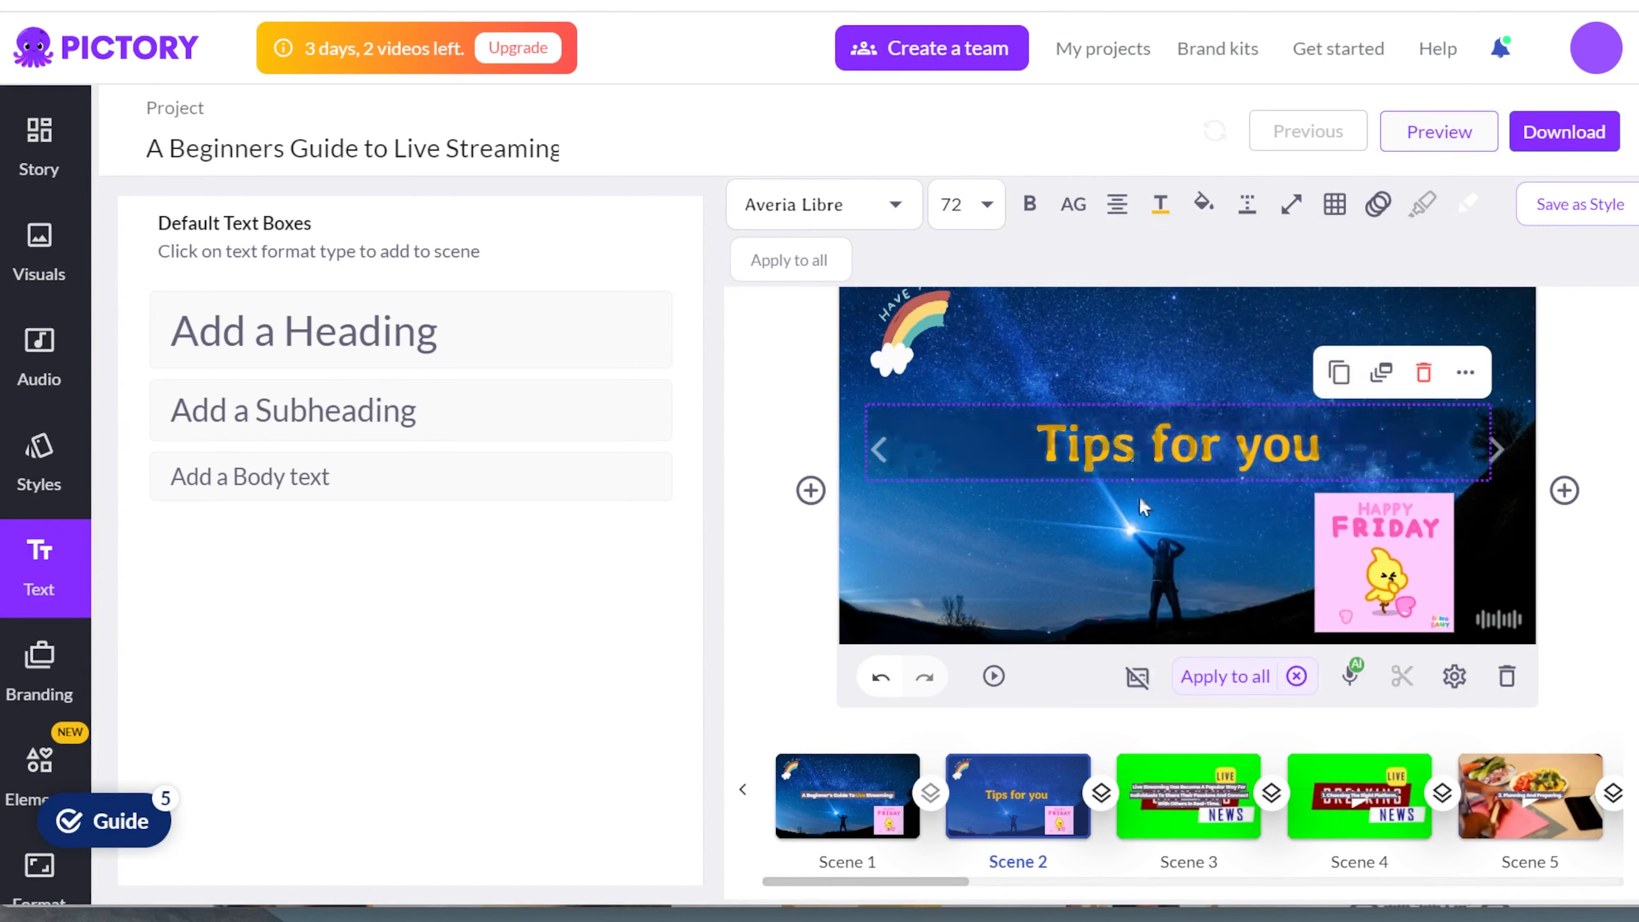
{"action": "left_click", "coordinate": [855, 740]}
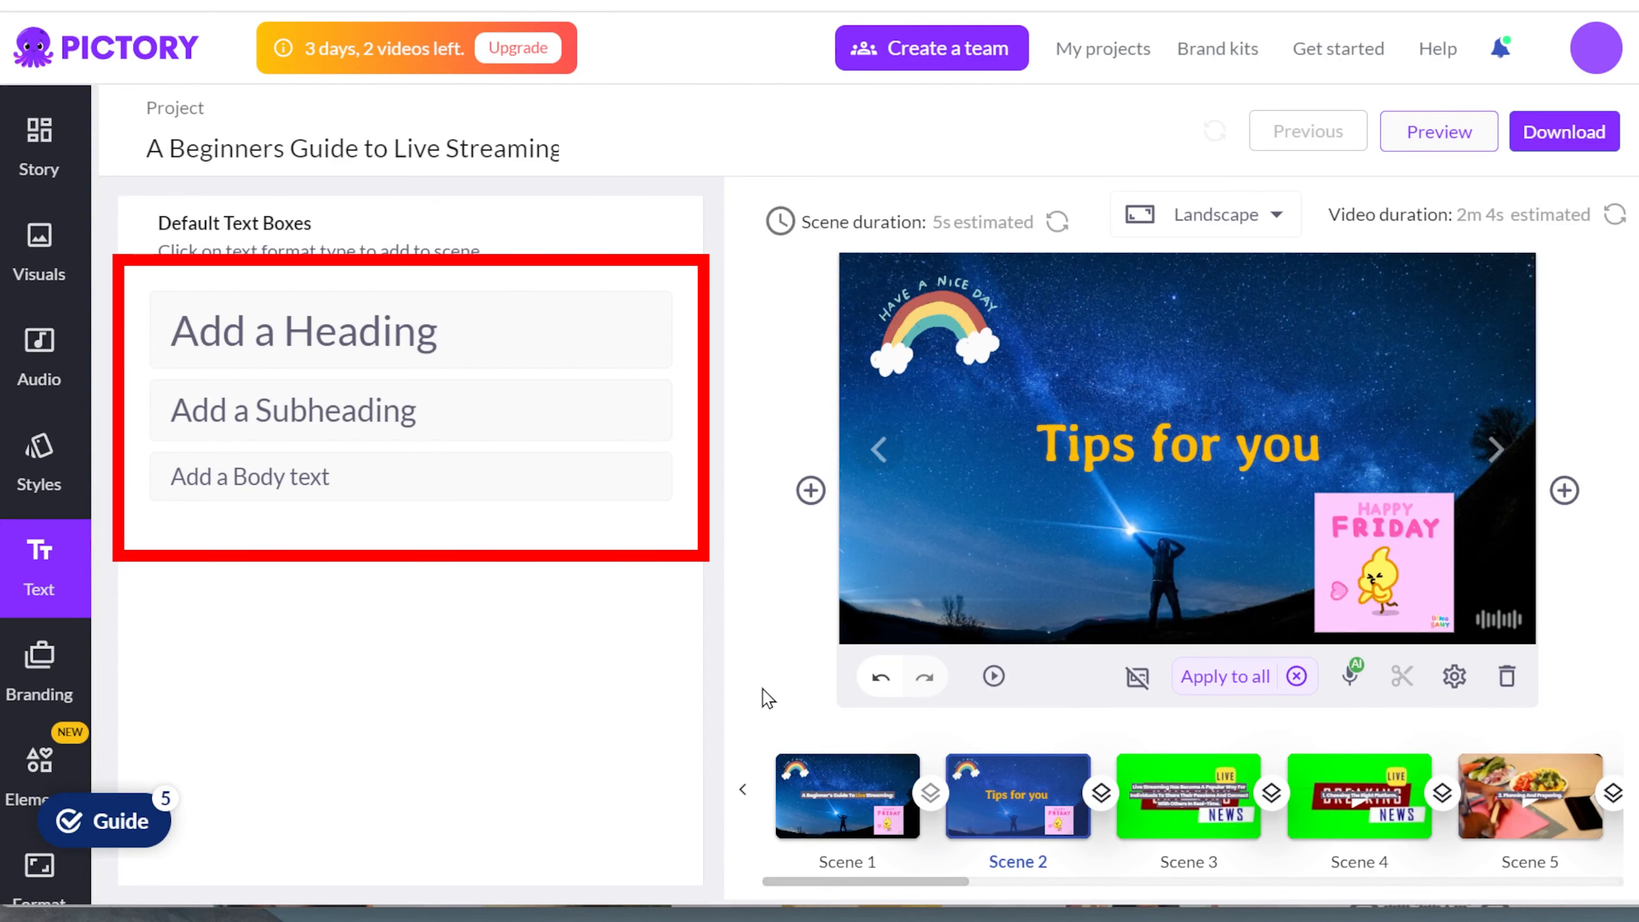
{"action": "left_click", "coordinate": [994, 675]}
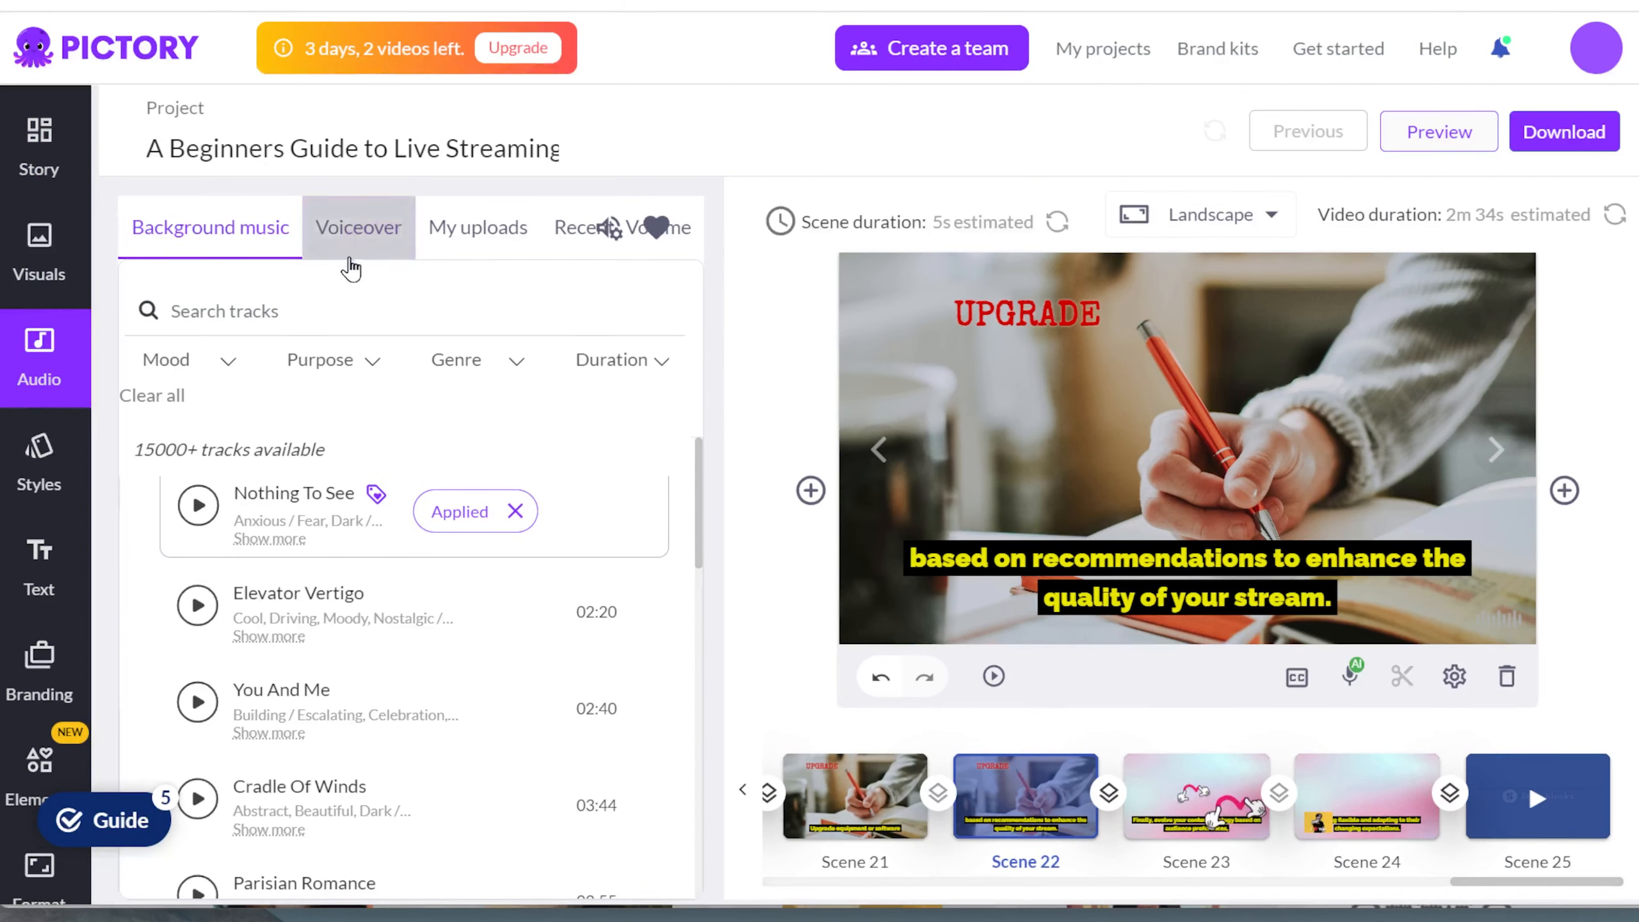
Step: Review the premium and standard AI voices for the voiceover, and refresh the estimated video duration
{"action": "left_click", "coordinate": [356, 248]}
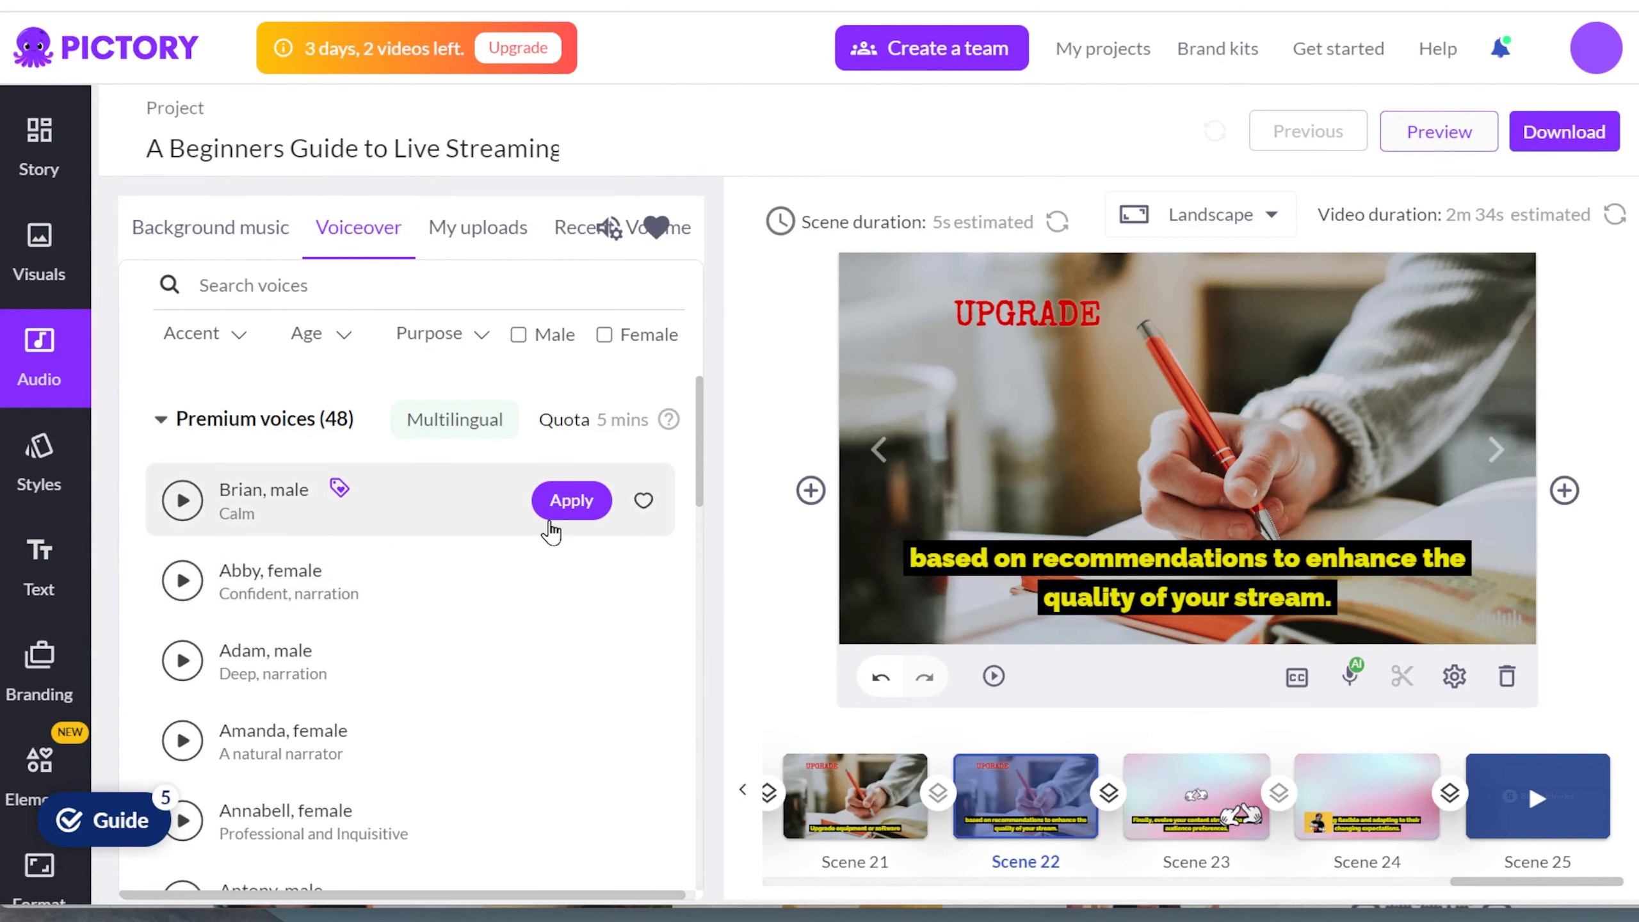
{"action": "scroll", "coordinate": [526, 620], "scroll_direction": "down", "scroll_amount": 5}
{"action": "scroll", "coordinate": [526, 620], "scroll_direction": "down", "scroll_amount": 4}
{"action": "scroll", "coordinate": [523, 610], "scroll_direction": "up", "scroll_amount": 10}
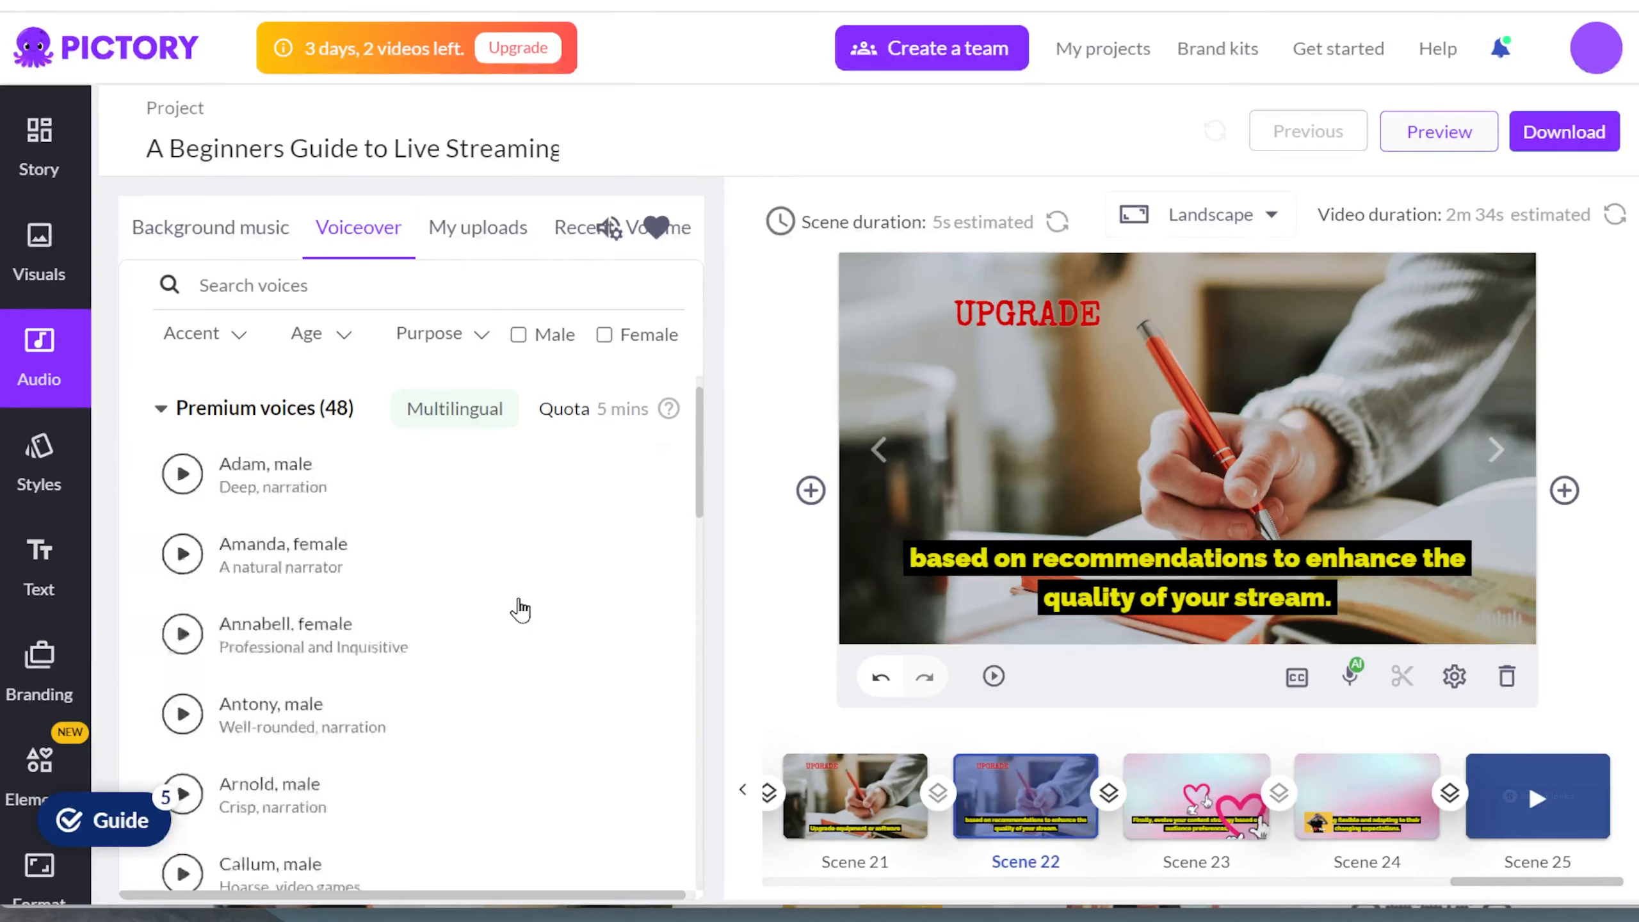
{"action": "left_click", "coordinate": [161, 419]}
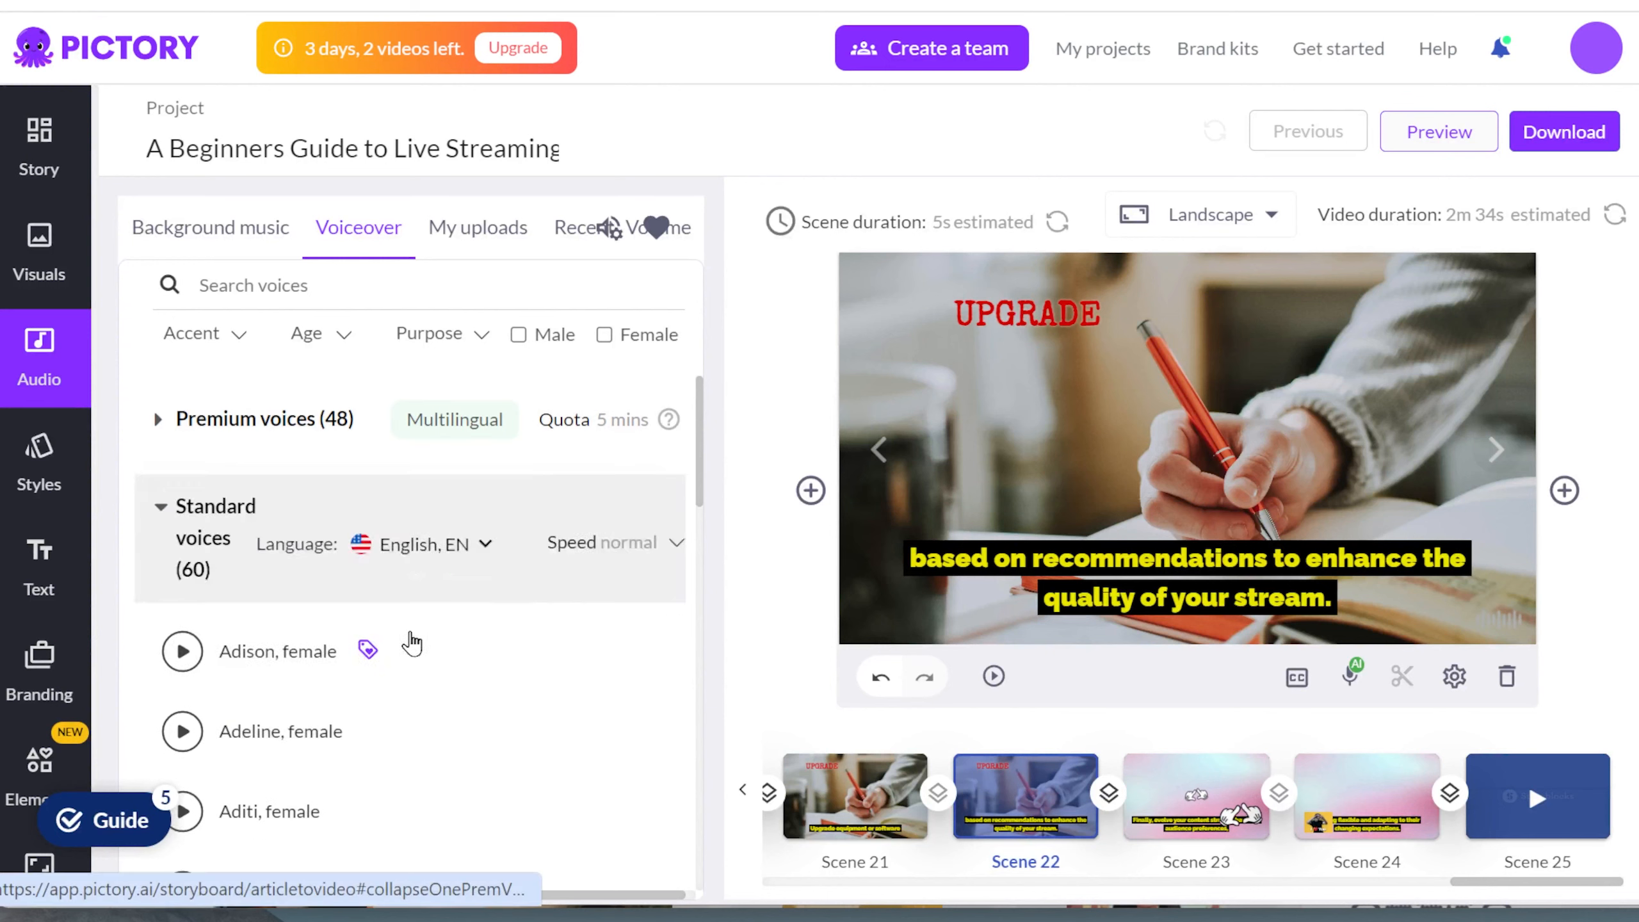
{"action": "scroll", "coordinate": [487, 650], "scroll_direction": "down", "scroll_amount": 1}
{"action": "scroll", "coordinate": [487, 648], "scroll_direction": "down", "scroll_amount": 3}
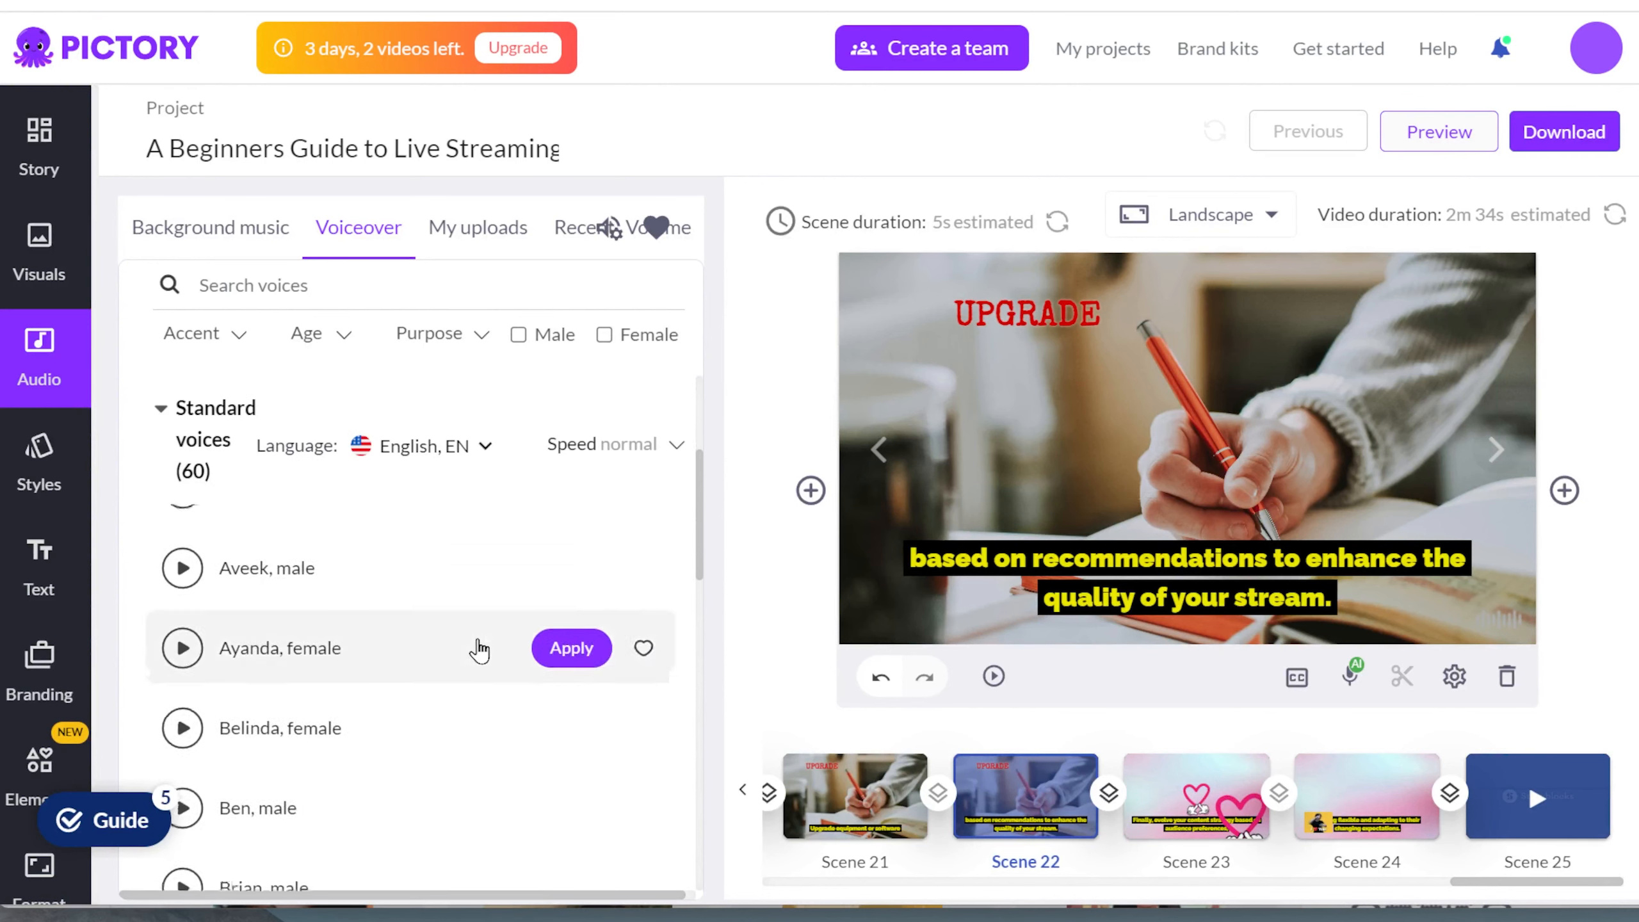
{"action": "scroll", "coordinate": [478, 647], "scroll_direction": "up", "scroll_amount": 2}
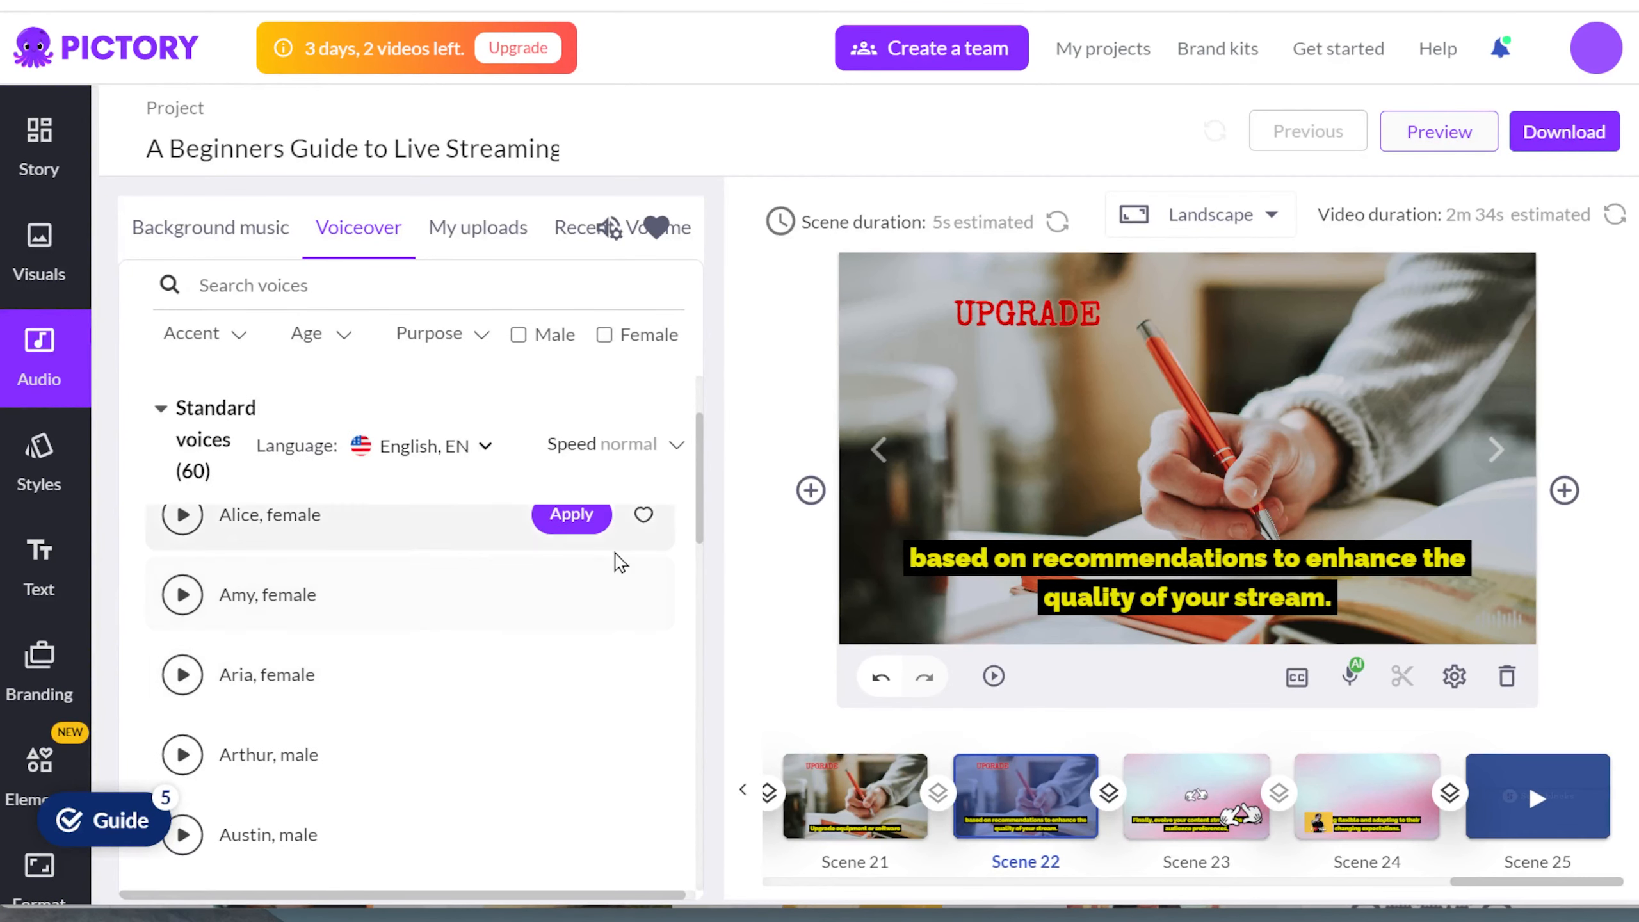
{"action": "left_click", "coordinate": [1539, 134]}
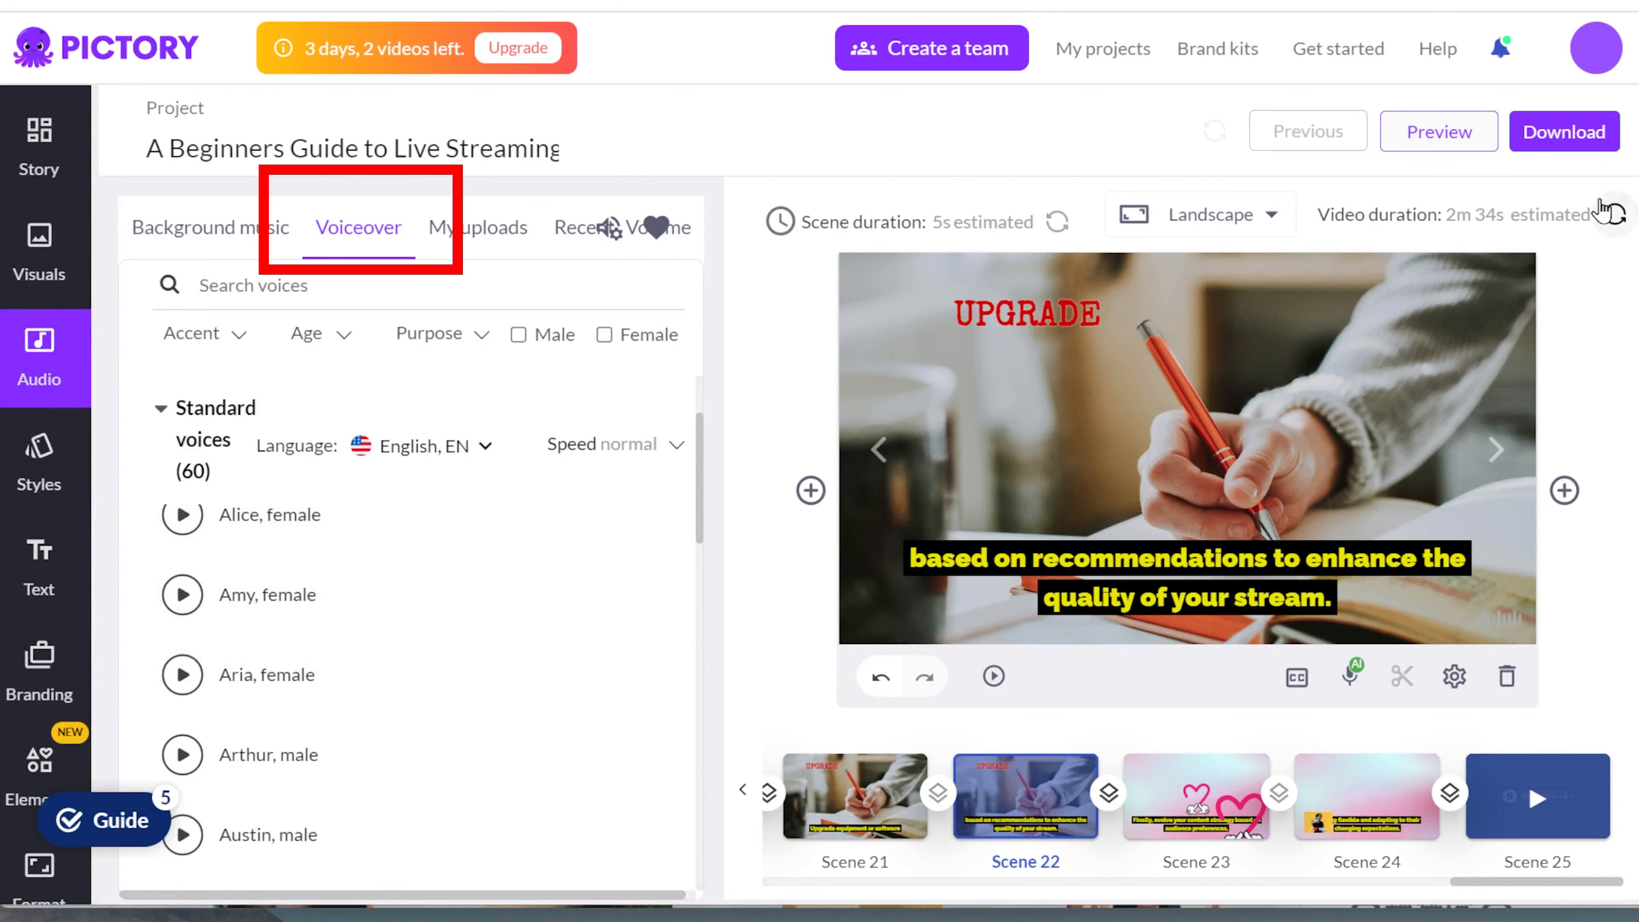
{"action": "left_click", "coordinate": [1611, 218]}
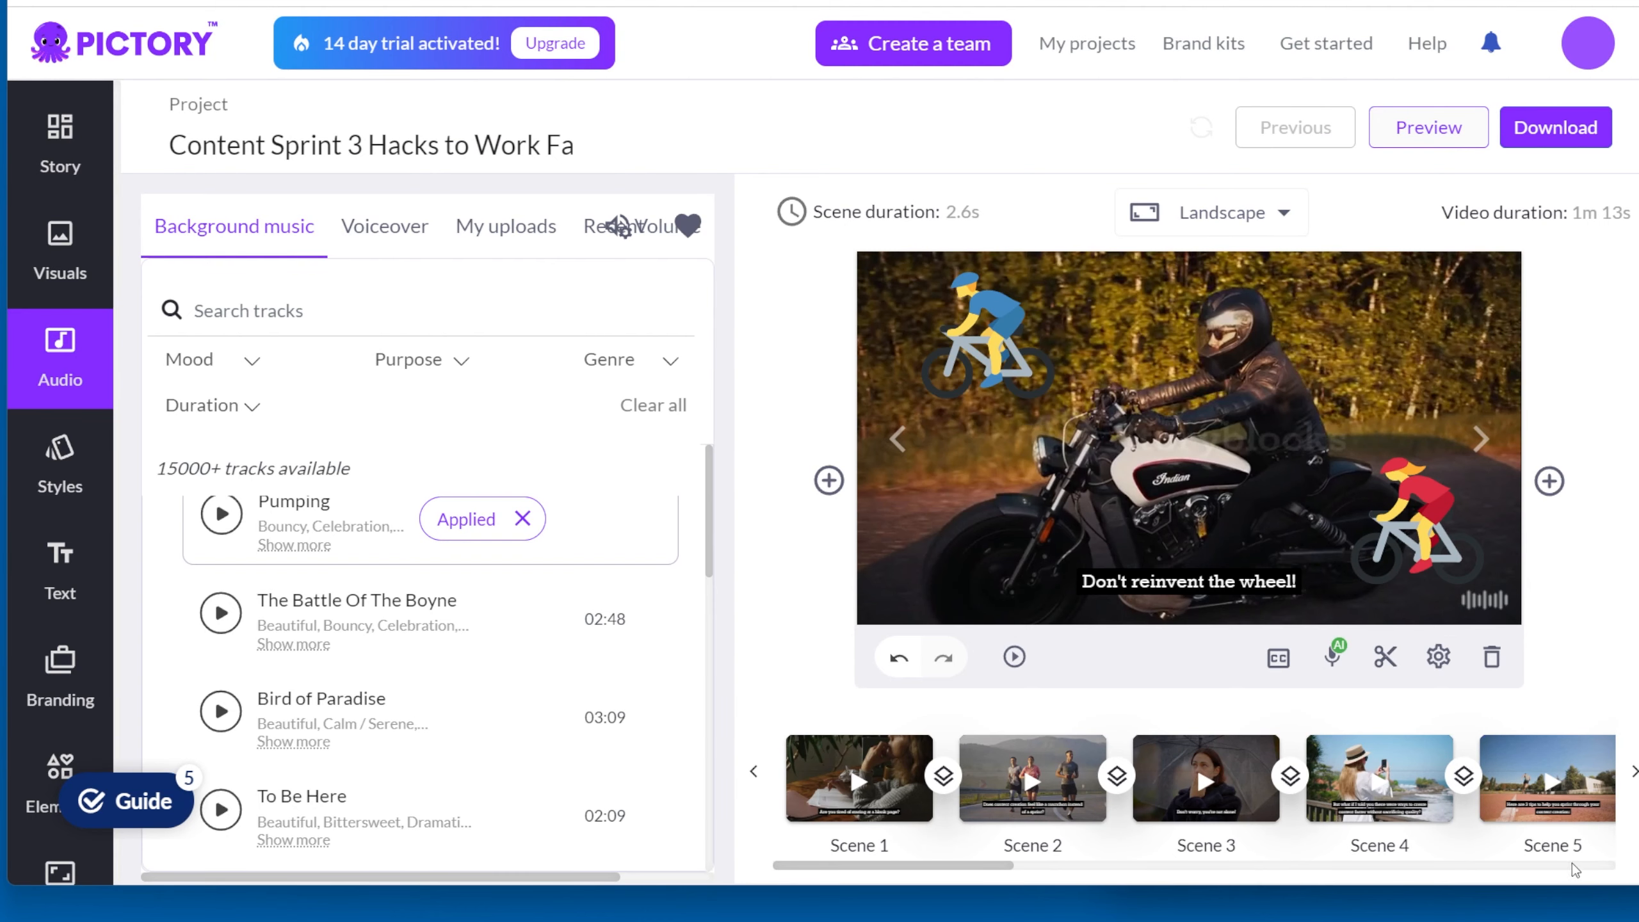
Step: In the Content Sprint 3 Hacks project, look through the storyboard scenes, the voiceover voices and the uploaded audio
{"action": "left_click", "coordinate": [1591, 867]}
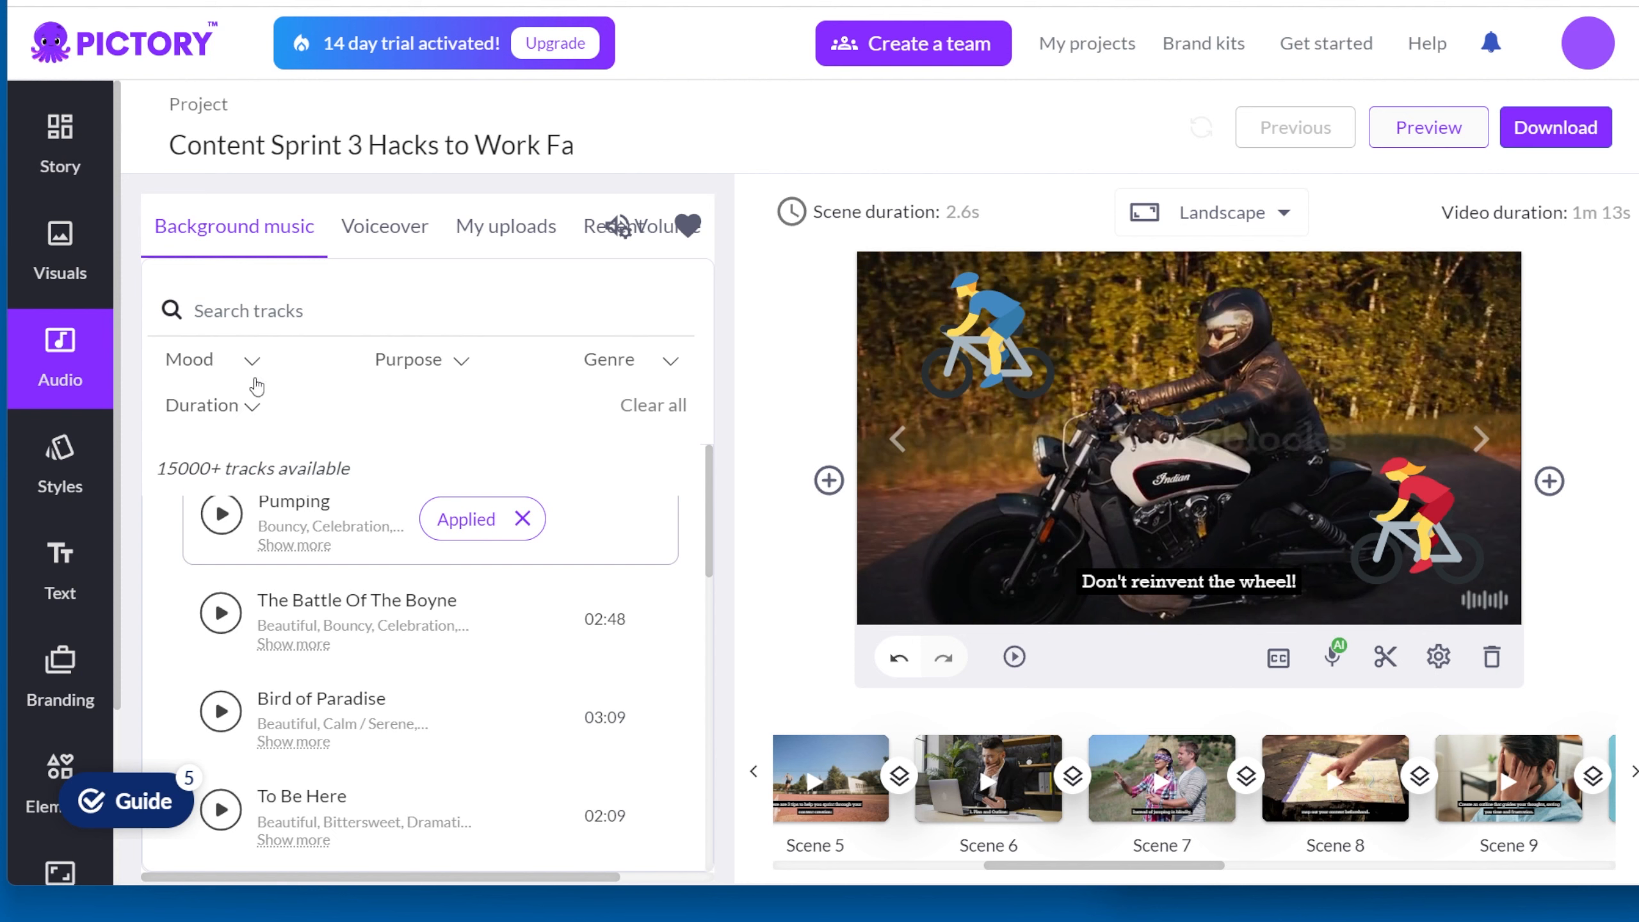
{"action": "left_click", "coordinate": [379, 229]}
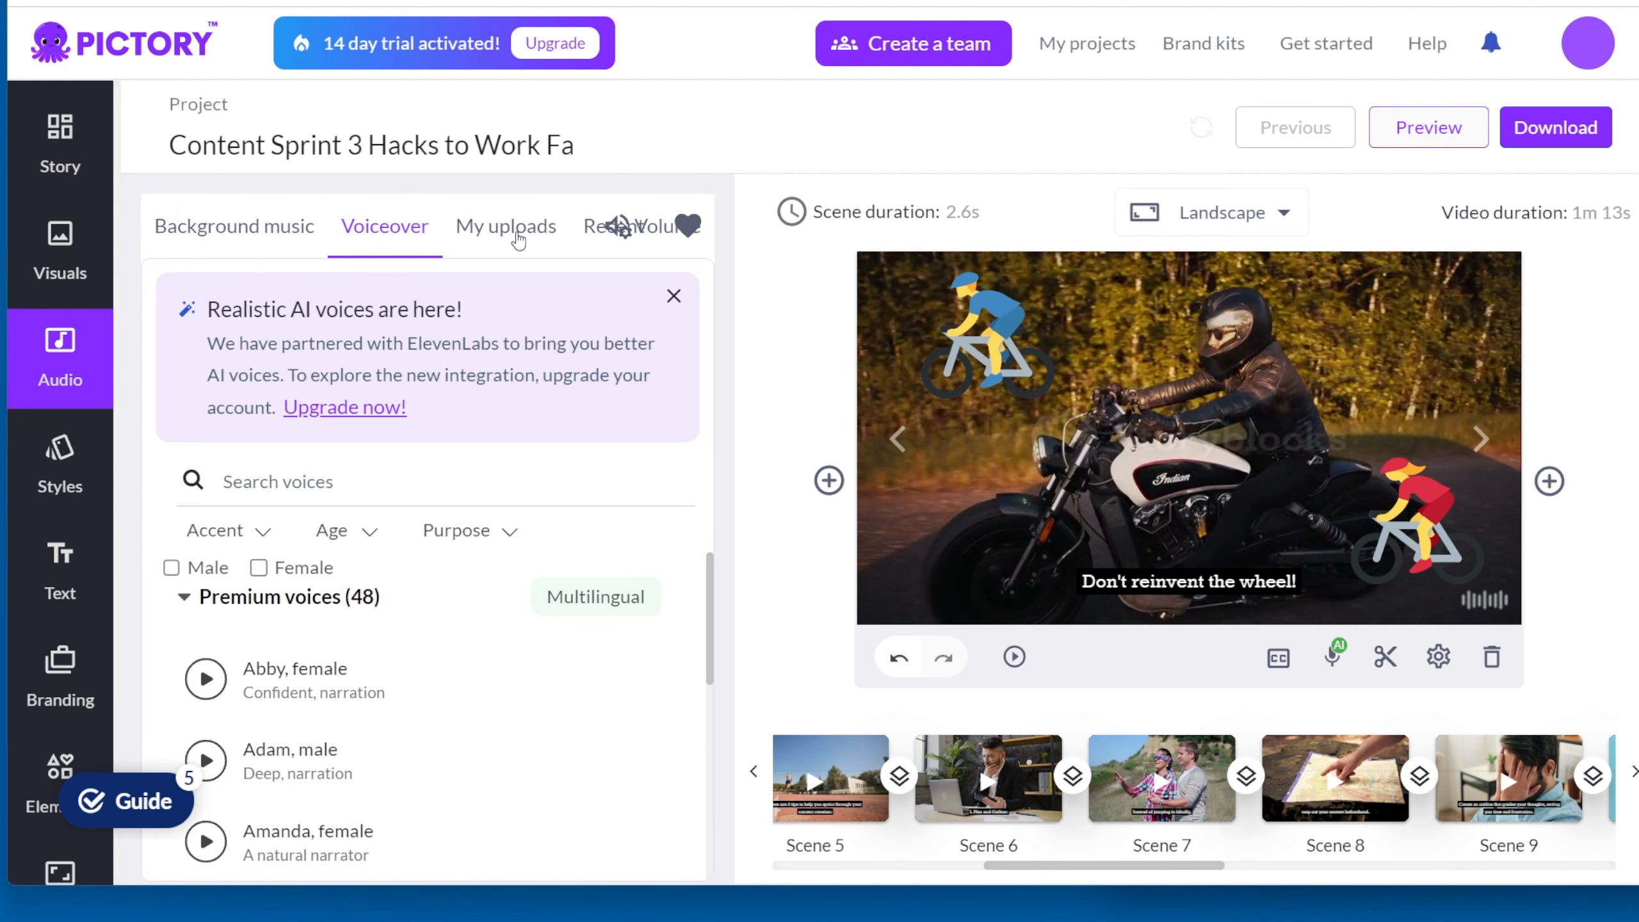
{"action": "left_click", "coordinate": [489, 244]}
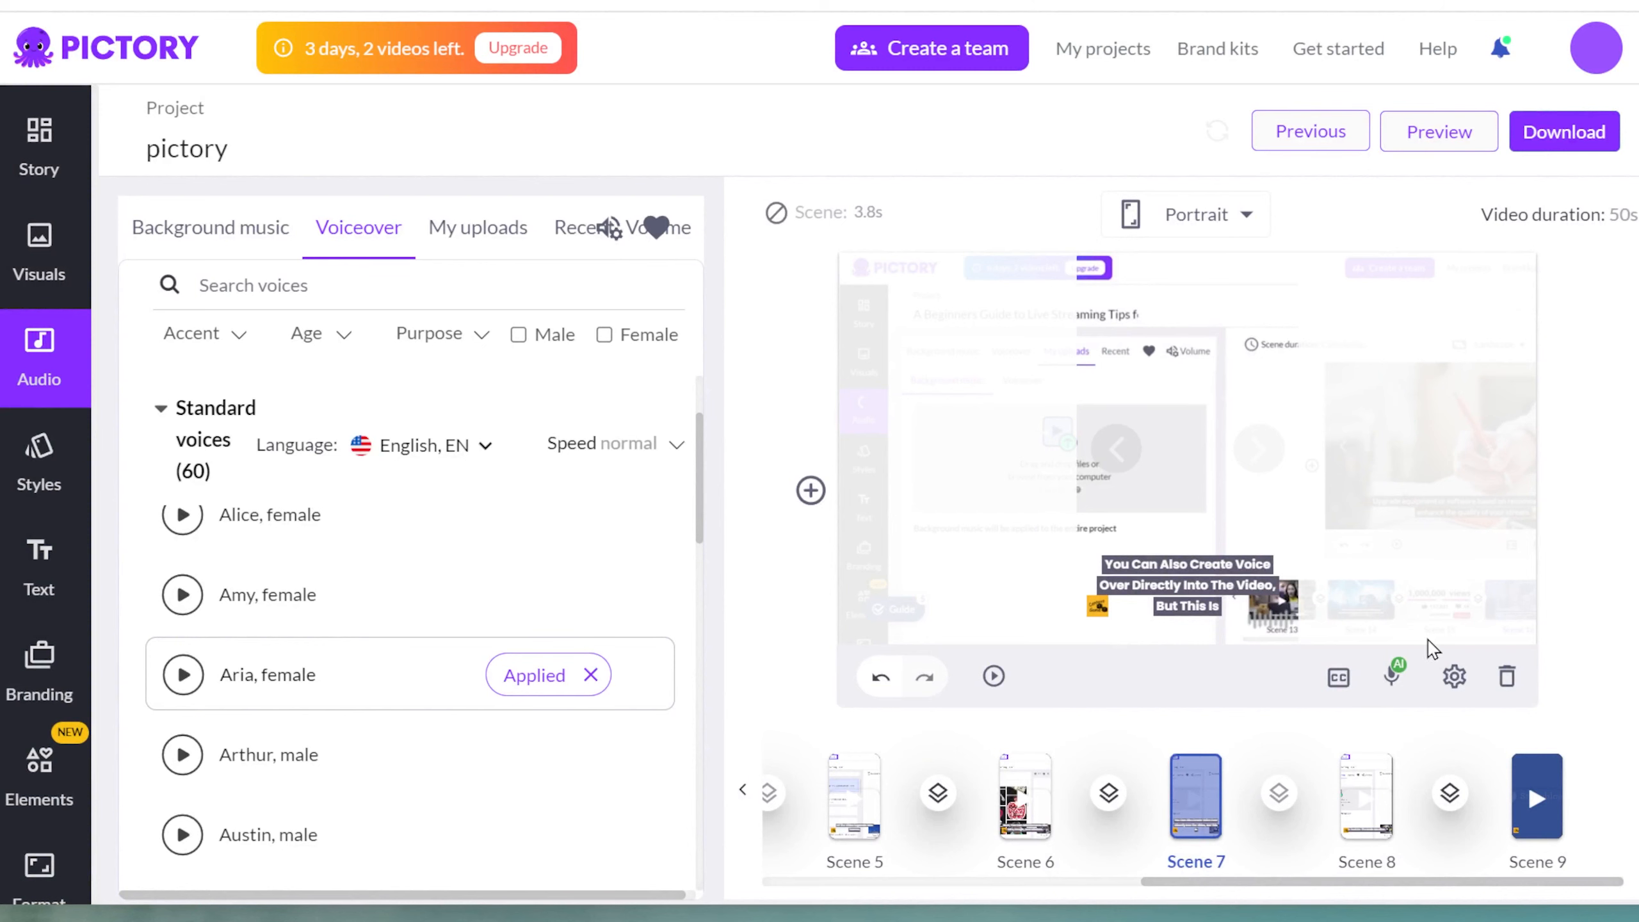
Step: Review the Content Game Tips branding and the branded scenes in the live streaming project
{"action": "mouse_move", "coordinate": [1392, 678]}
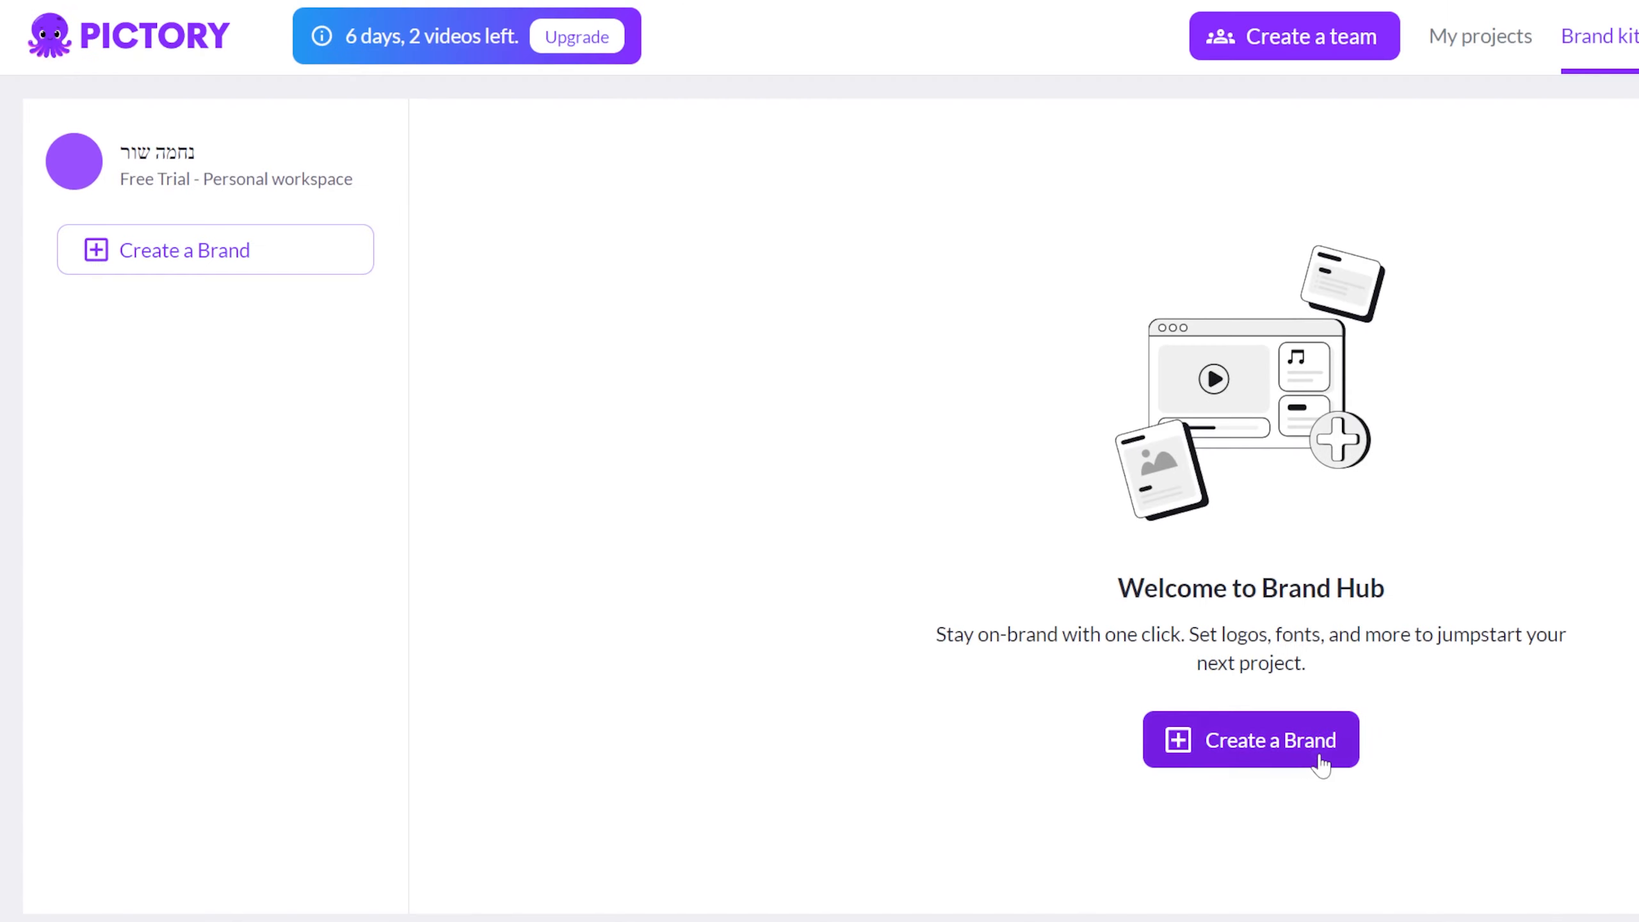
{"action": "left_click", "coordinate": [1319, 752]}
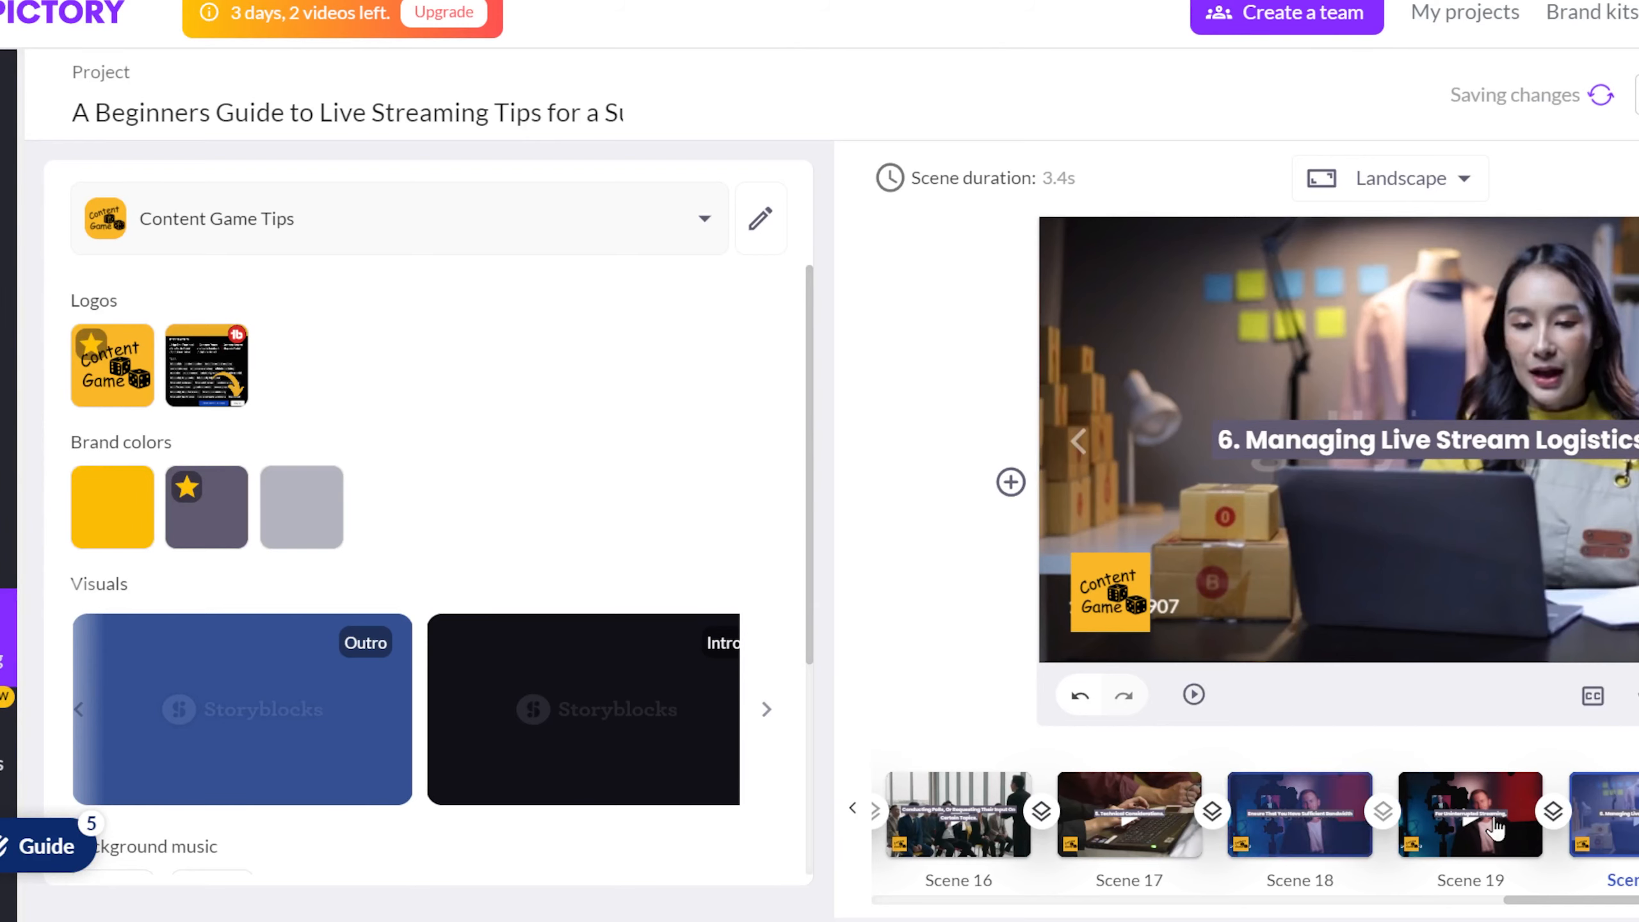
{"action": "scroll", "coordinate": [1061, 907], "scroll_direction": "left", "scroll_amount": 15}
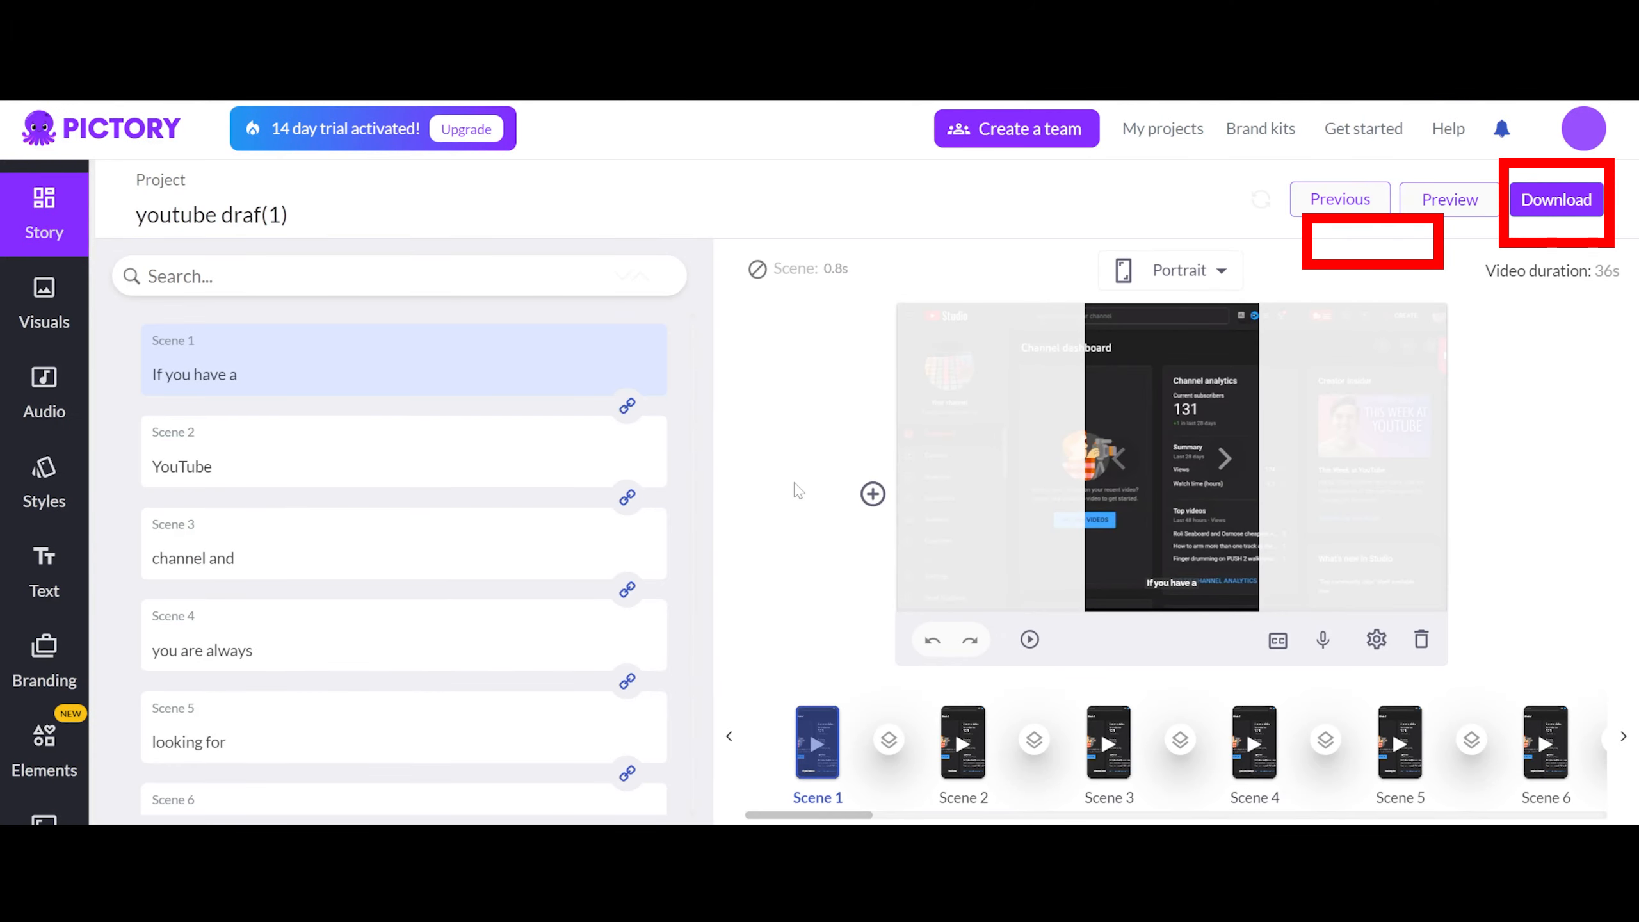
Step: Generate the youtube draf(1) project as a video and download it from the youtube shorts folder
{"action": "left_click", "coordinate": [1572, 206]}
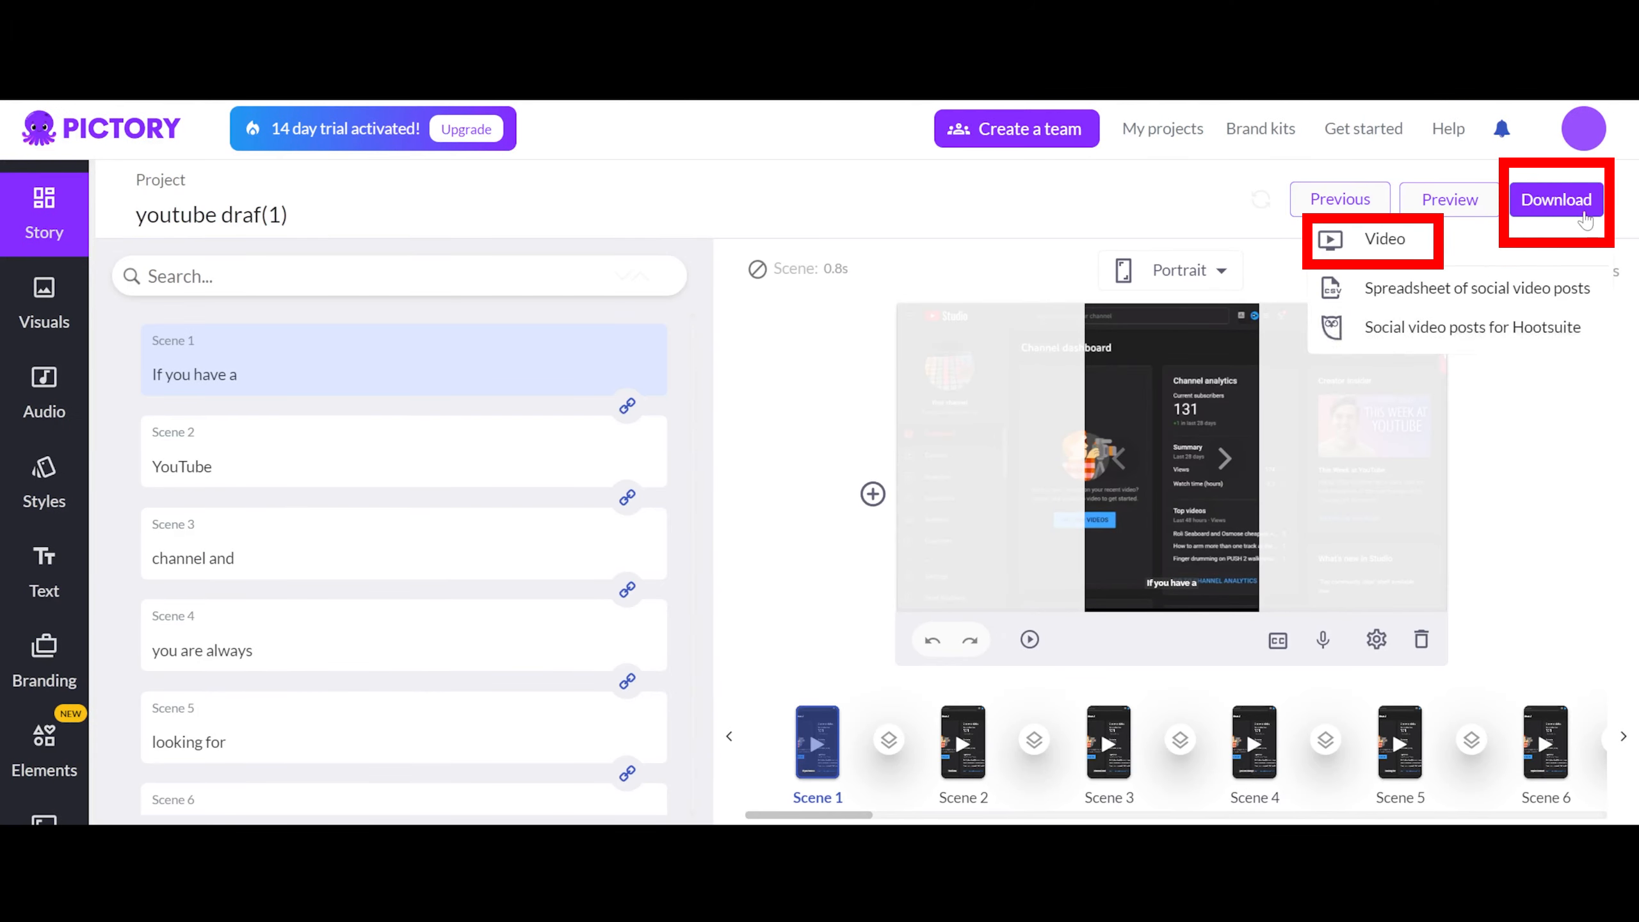
{"action": "left_click", "coordinate": [1387, 241]}
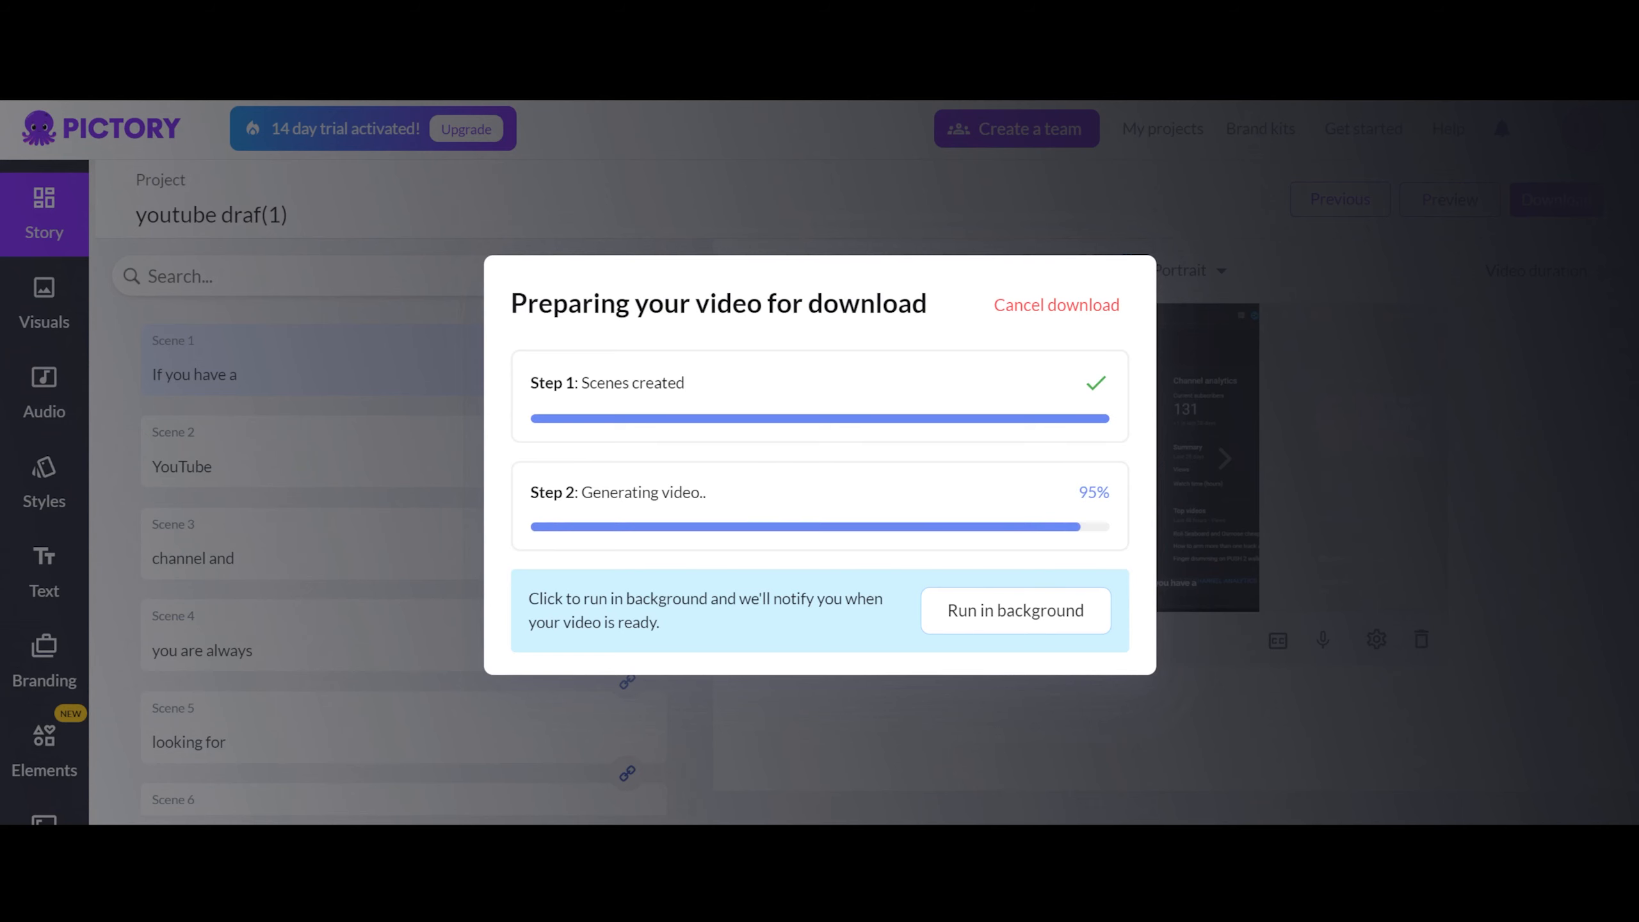
{"action": "left_click", "coordinate": [719, 452]}
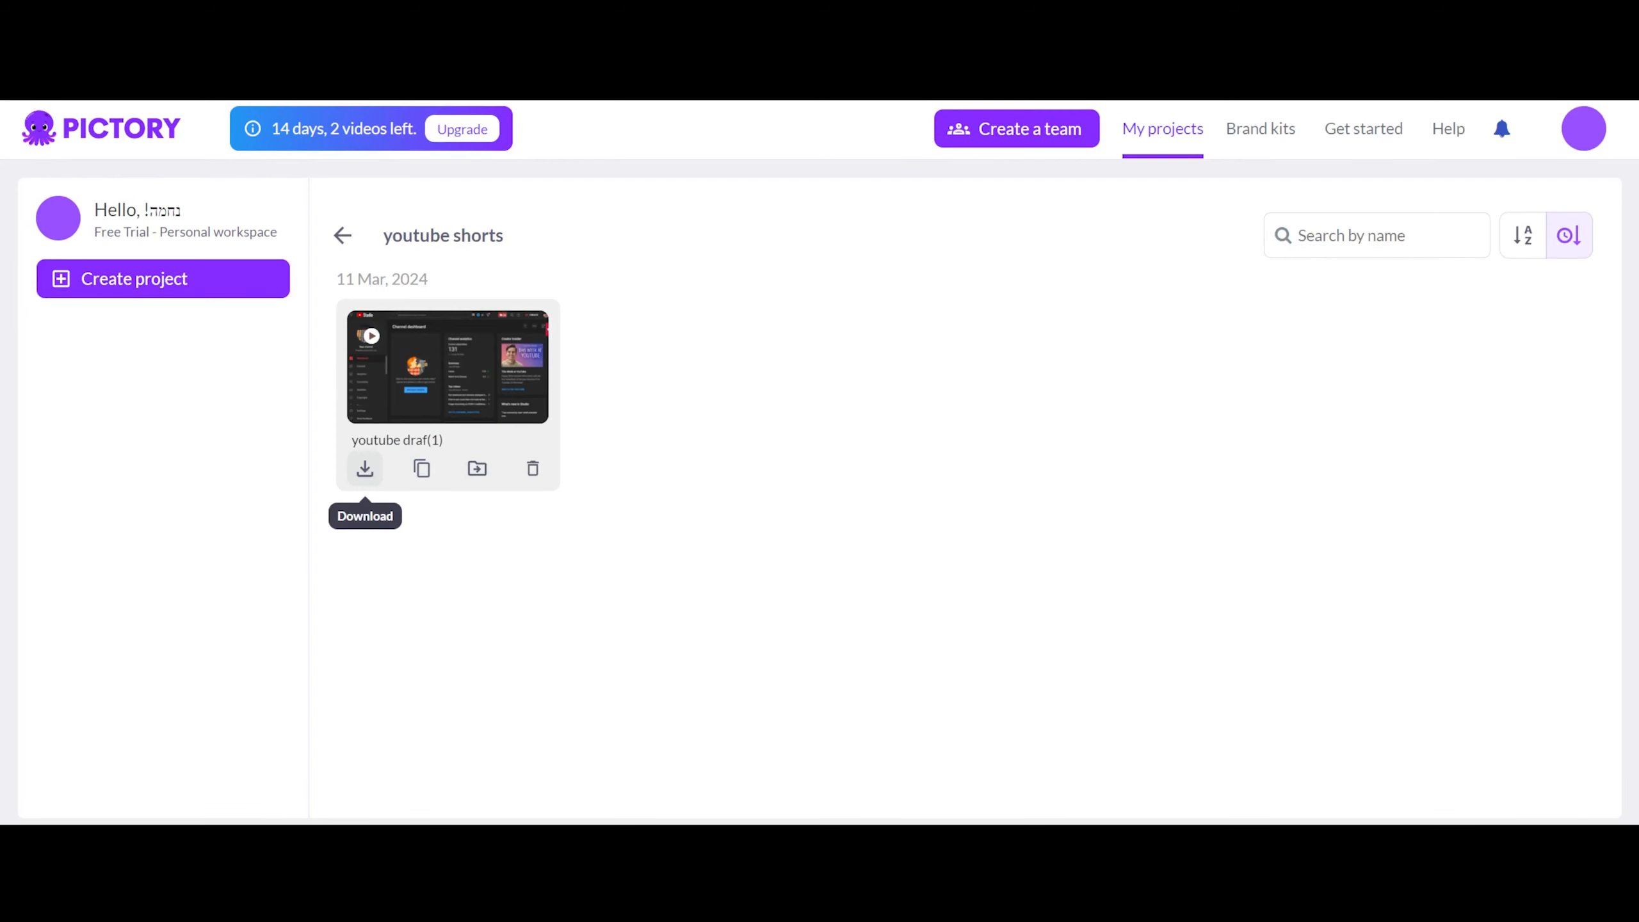
{"action": "left_click", "coordinate": [362, 465]}
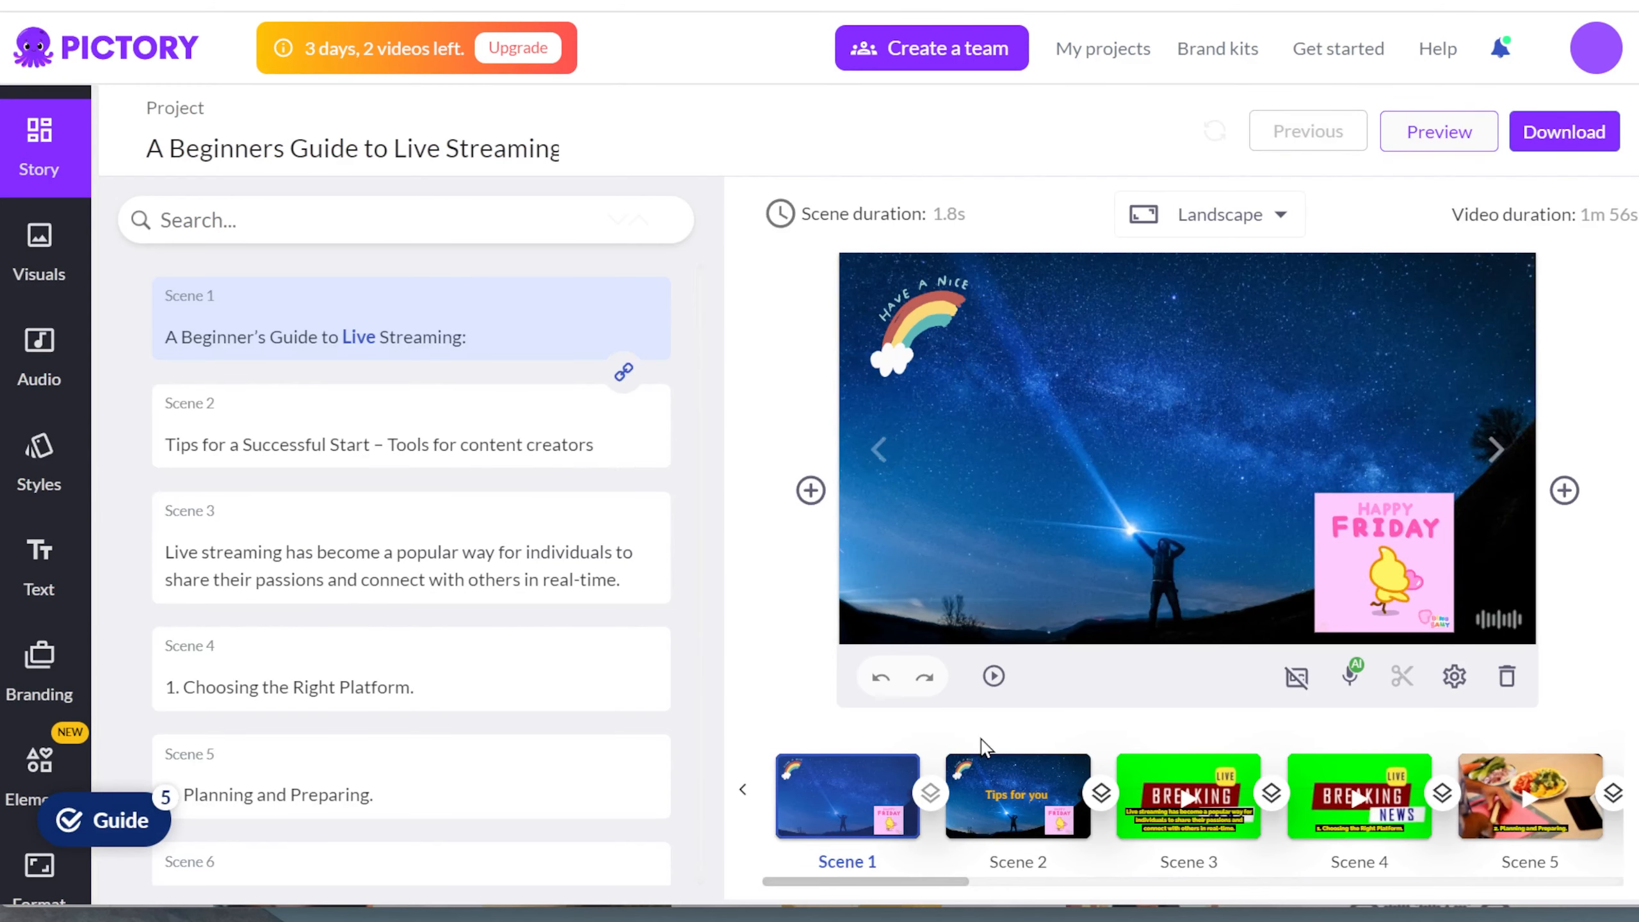
Step: Browse the live streaming storyboard and select scene 15 about monitoring stream analytics
{"action": "left_click", "coordinate": [1637, 807]}
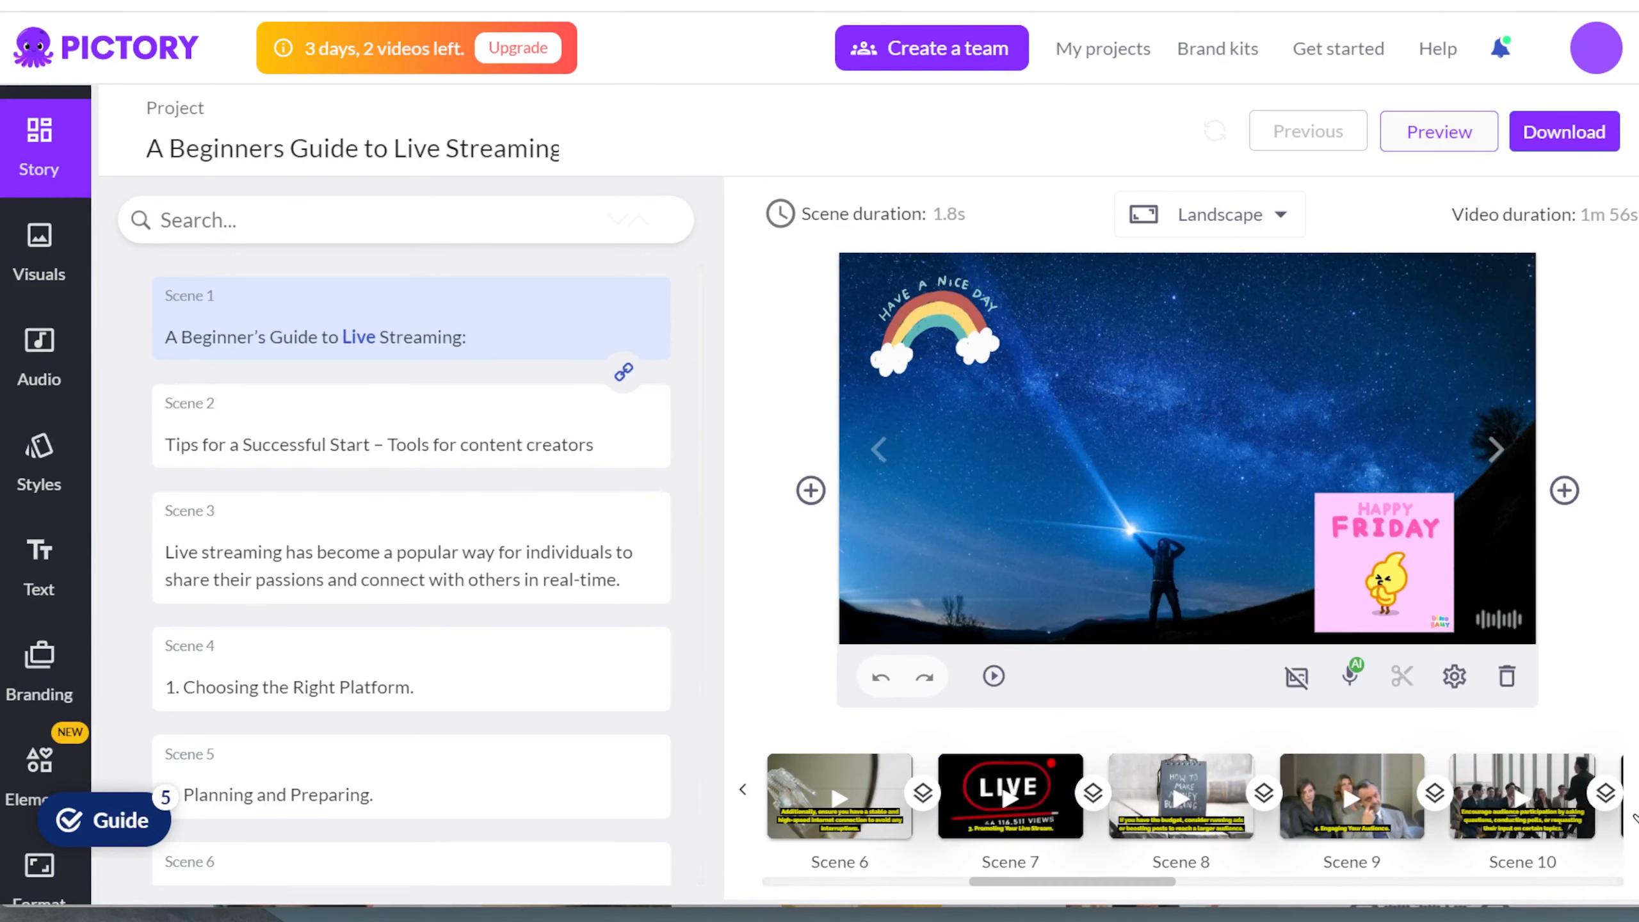
{"action": "left_click", "coordinate": [1638, 808]}
{"action": "left_click", "coordinate": [1482, 804]}
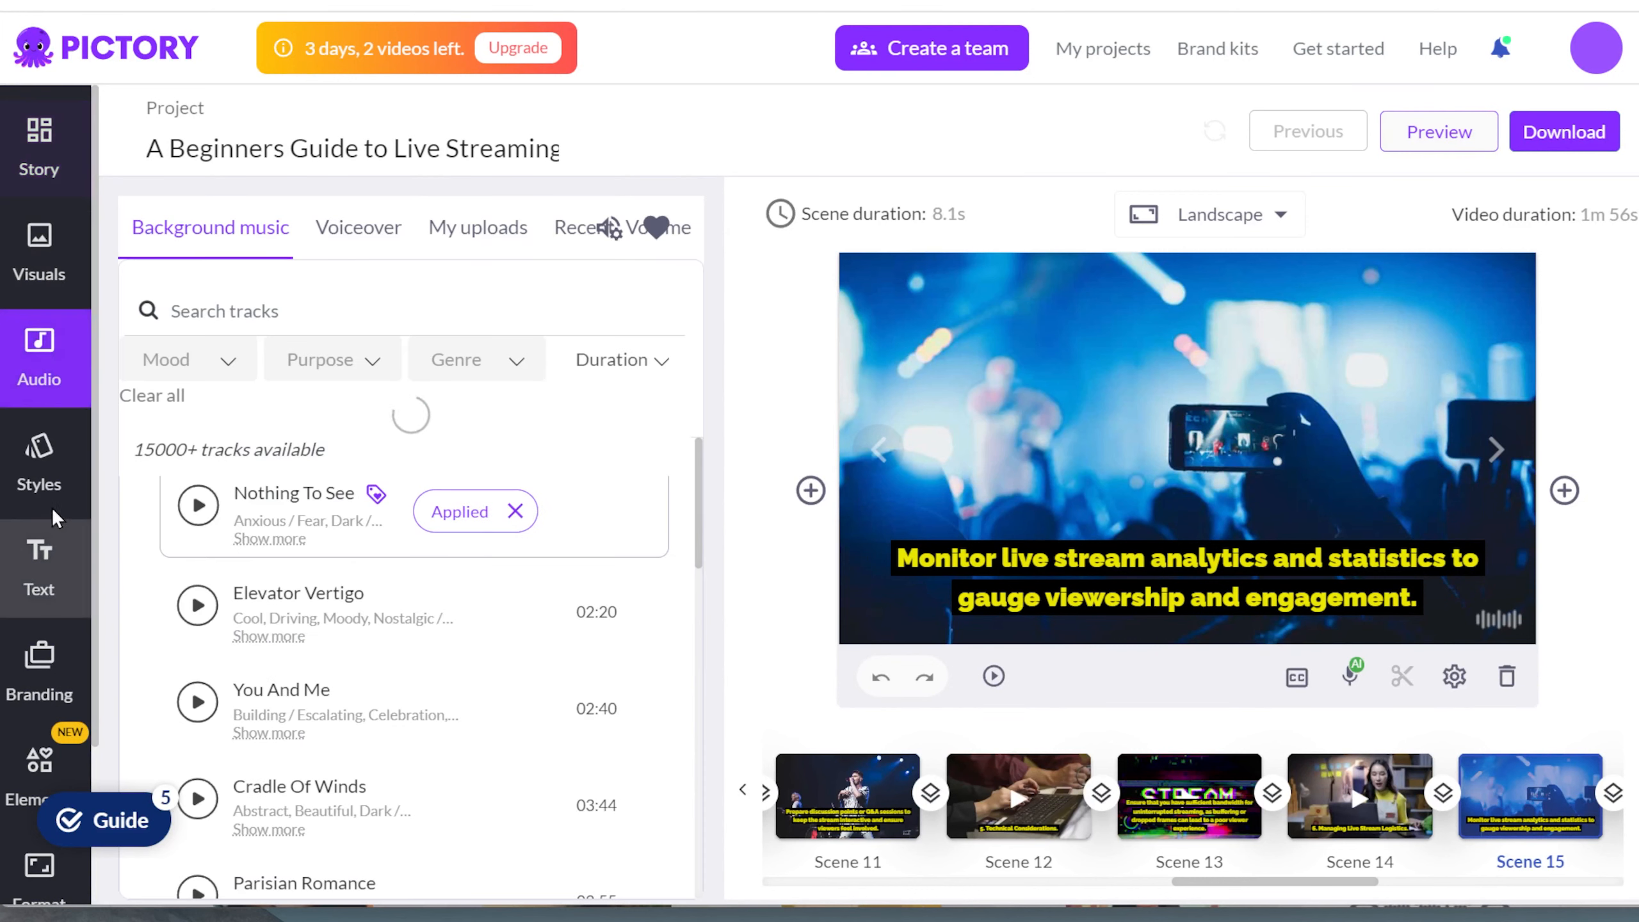
Step: Review the caption styles library, default text boxes, Content Game Tips branding and stickers available for the live streaming video
{"action": "left_click", "coordinate": [33, 454]}
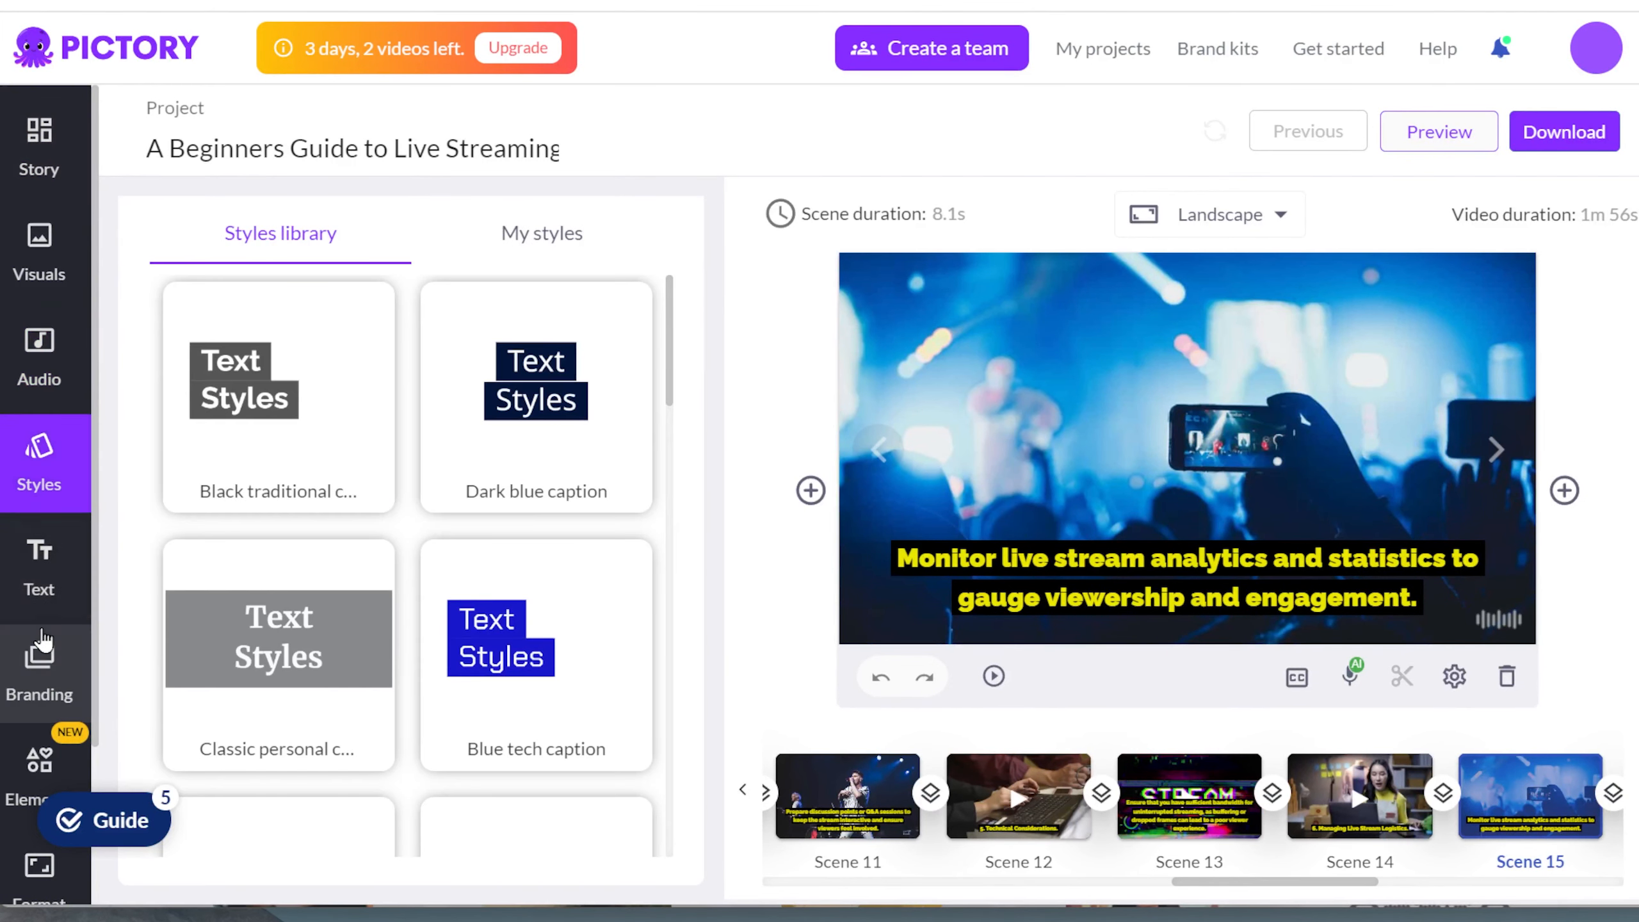
{"action": "left_click", "coordinate": [42, 603]}
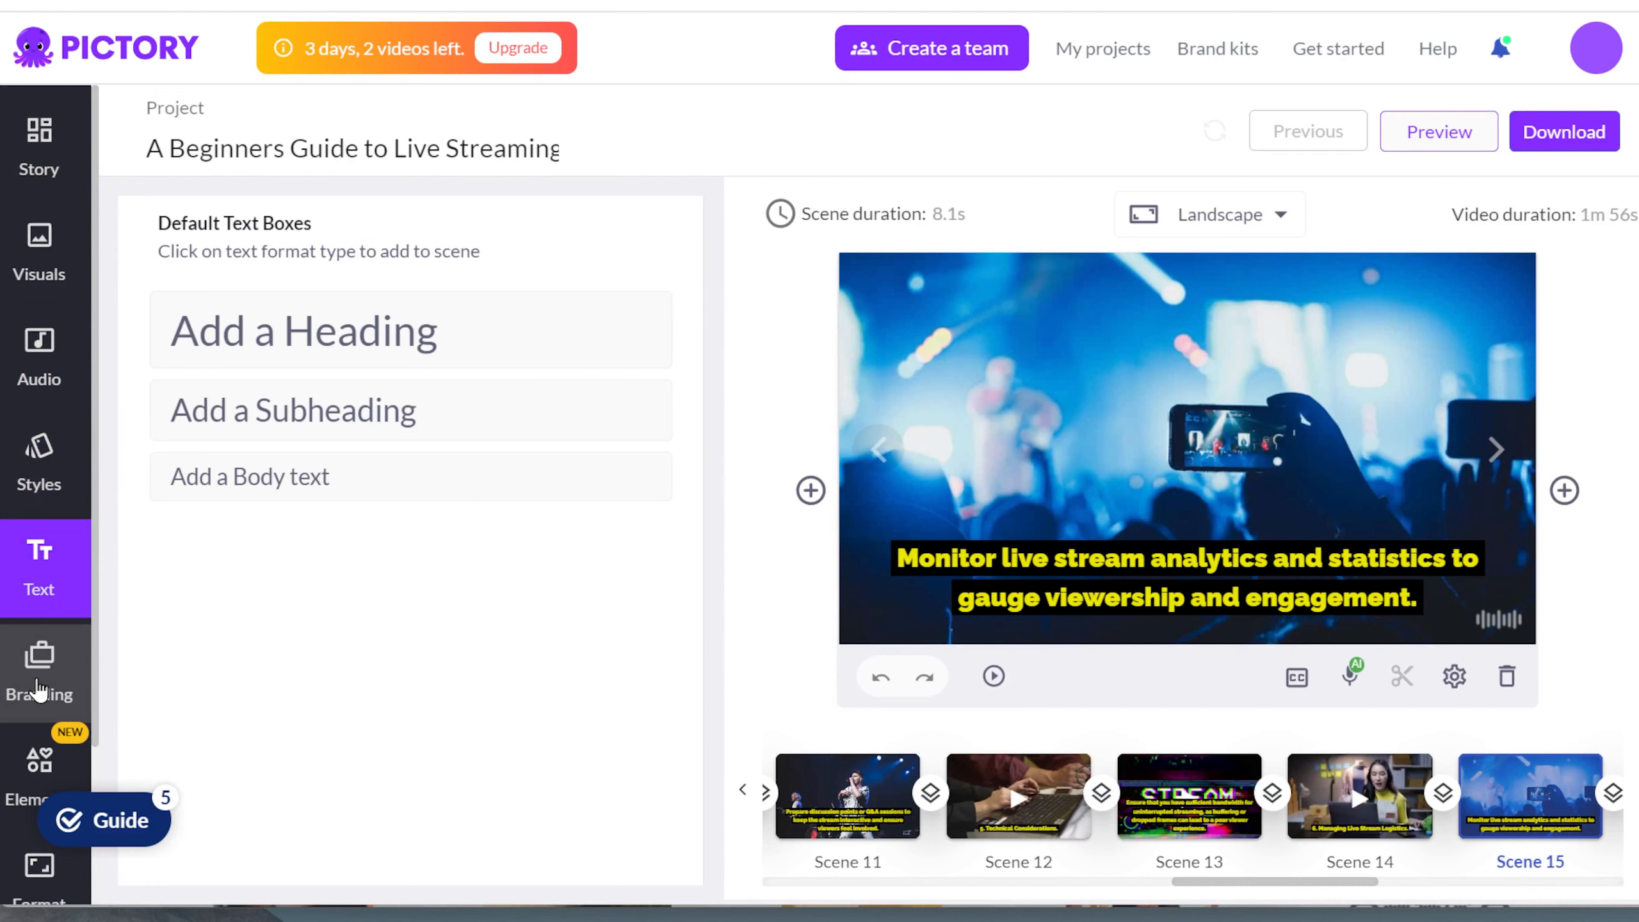
{"action": "left_click", "coordinate": [40, 674]}
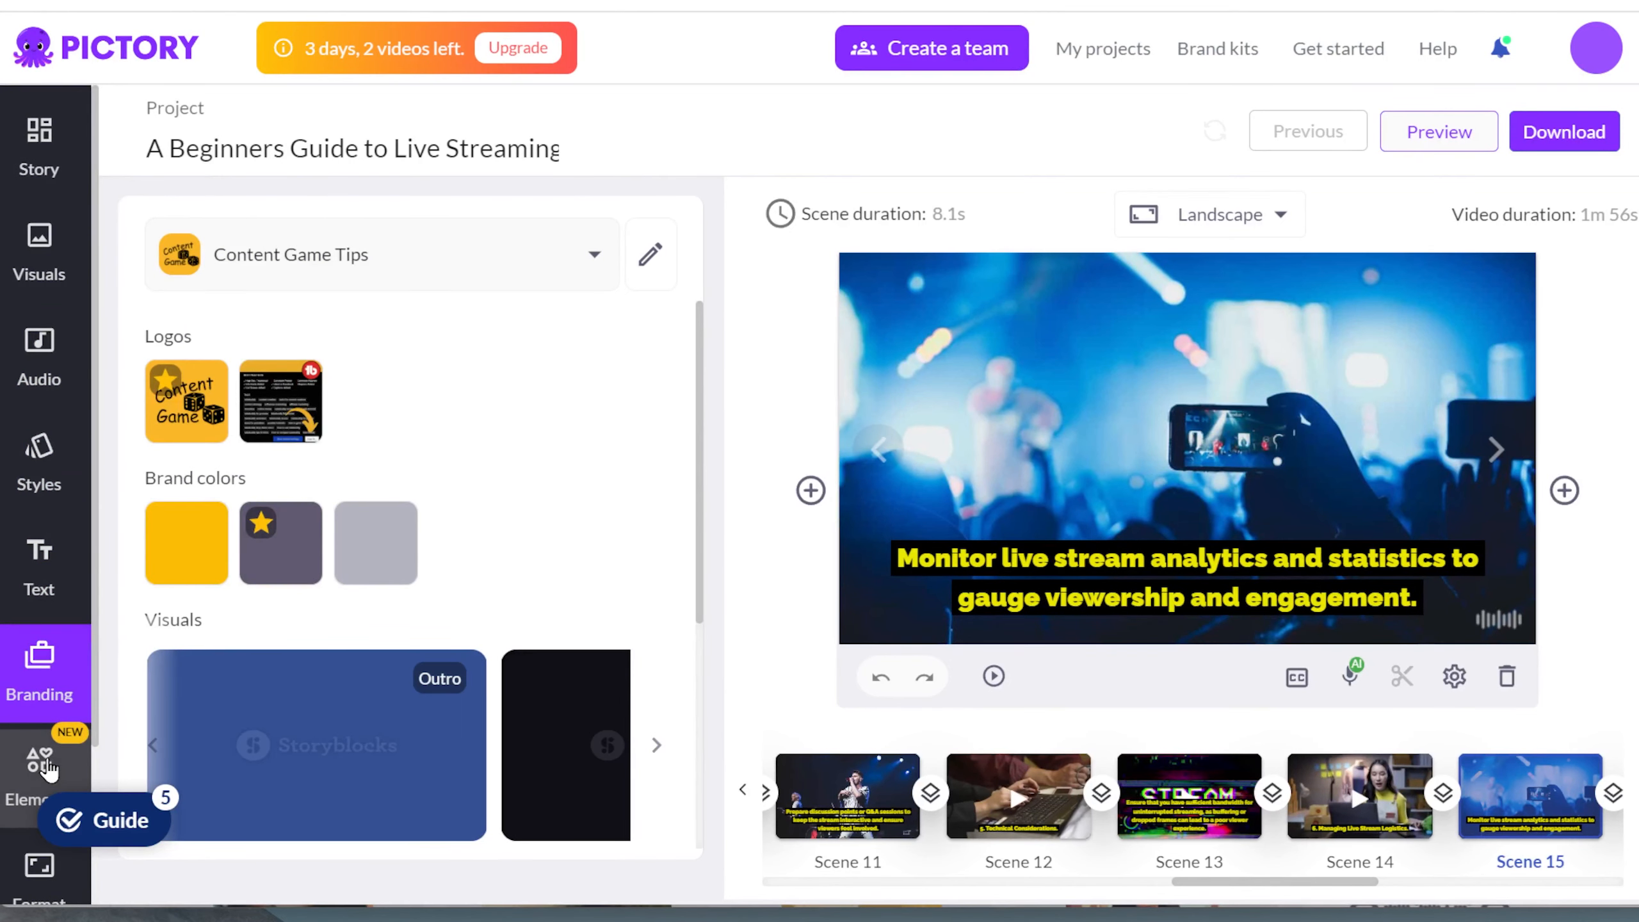
{"action": "left_click", "coordinate": [49, 768]}
{"action": "scroll", "coordinate": [28, 568], "scroll_direction": "down", "scroll_amount": 3}
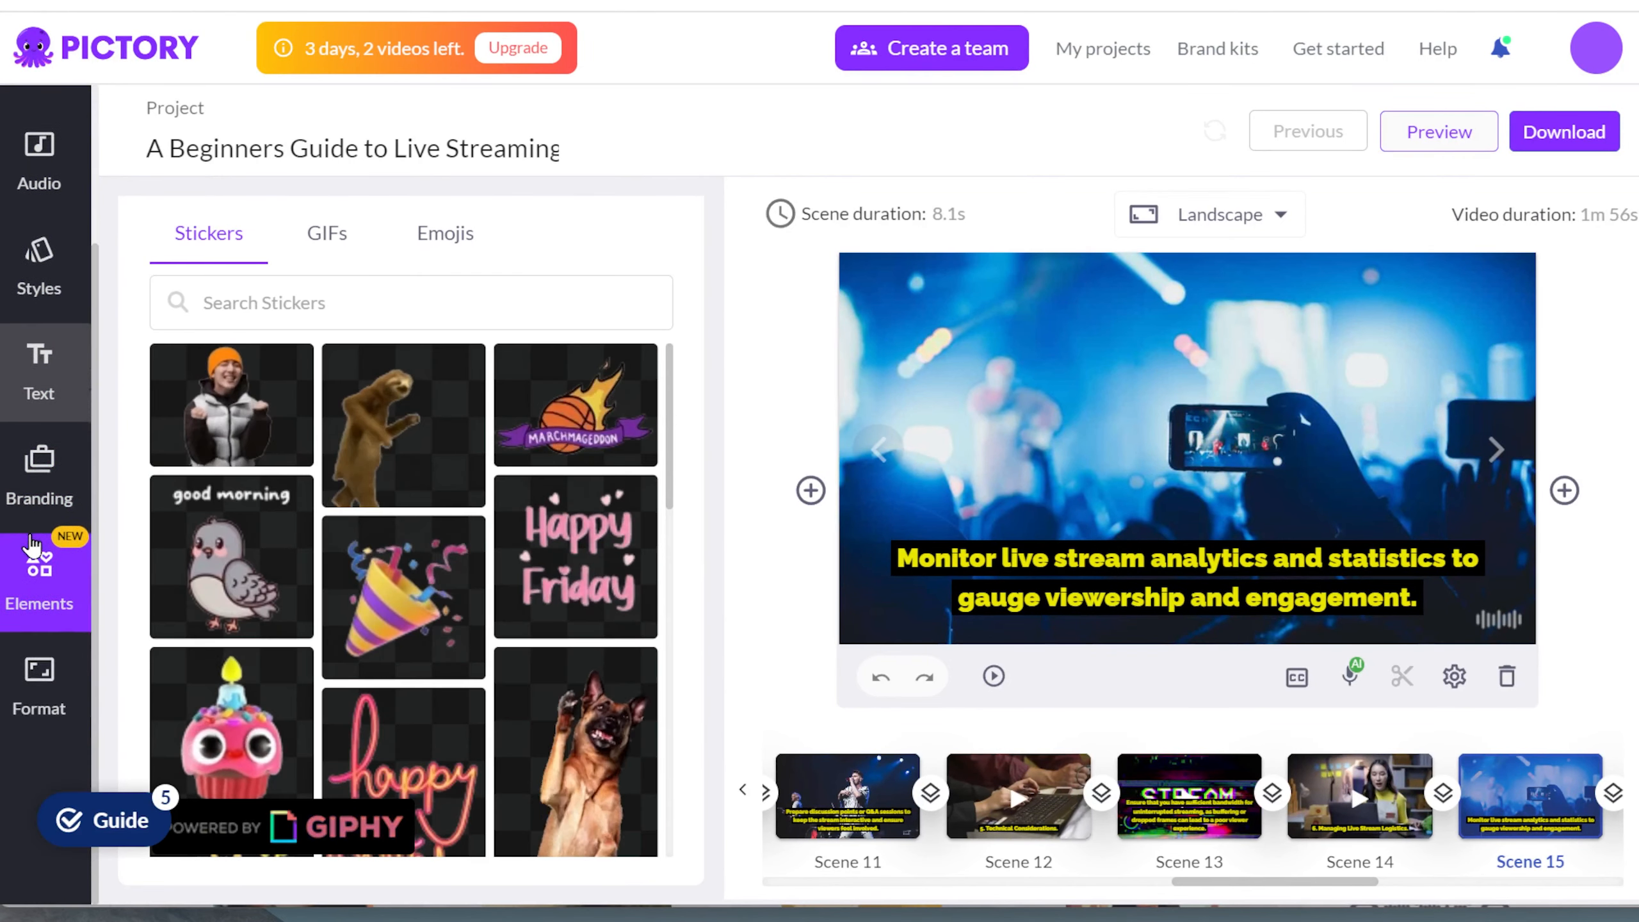
Step: Try the 9:16 portrait aspect ratio on the video, and return it to 16:9 landscape
{"action": "left_click", "coordinate": [39, 663]}
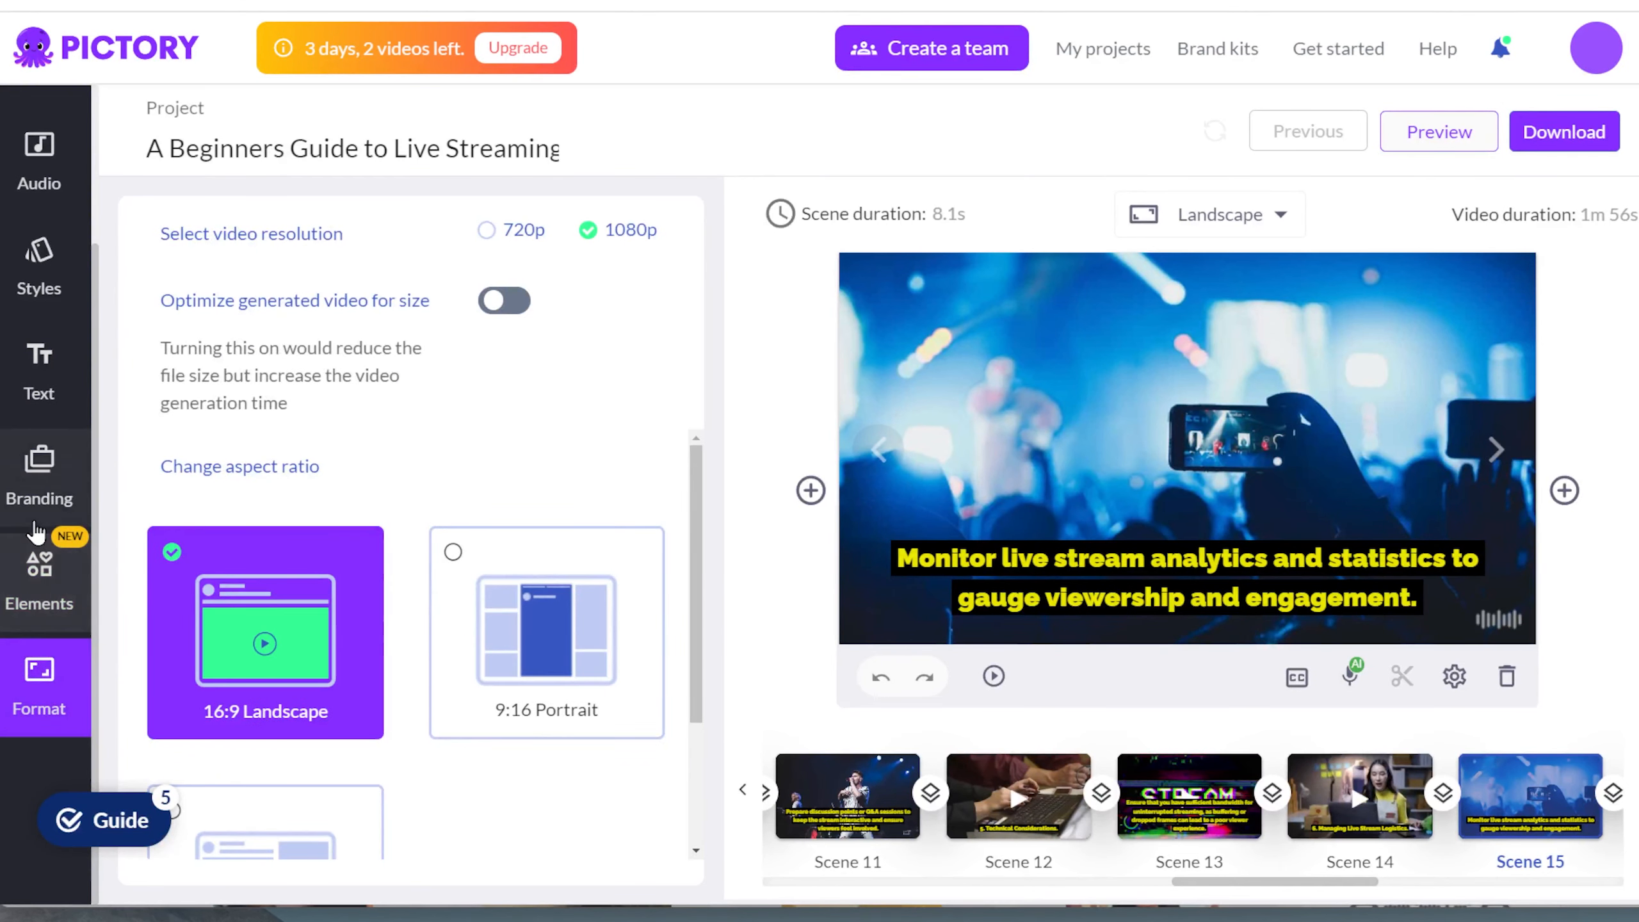
{"action": "left_click", "coordinate": [462, 643]}
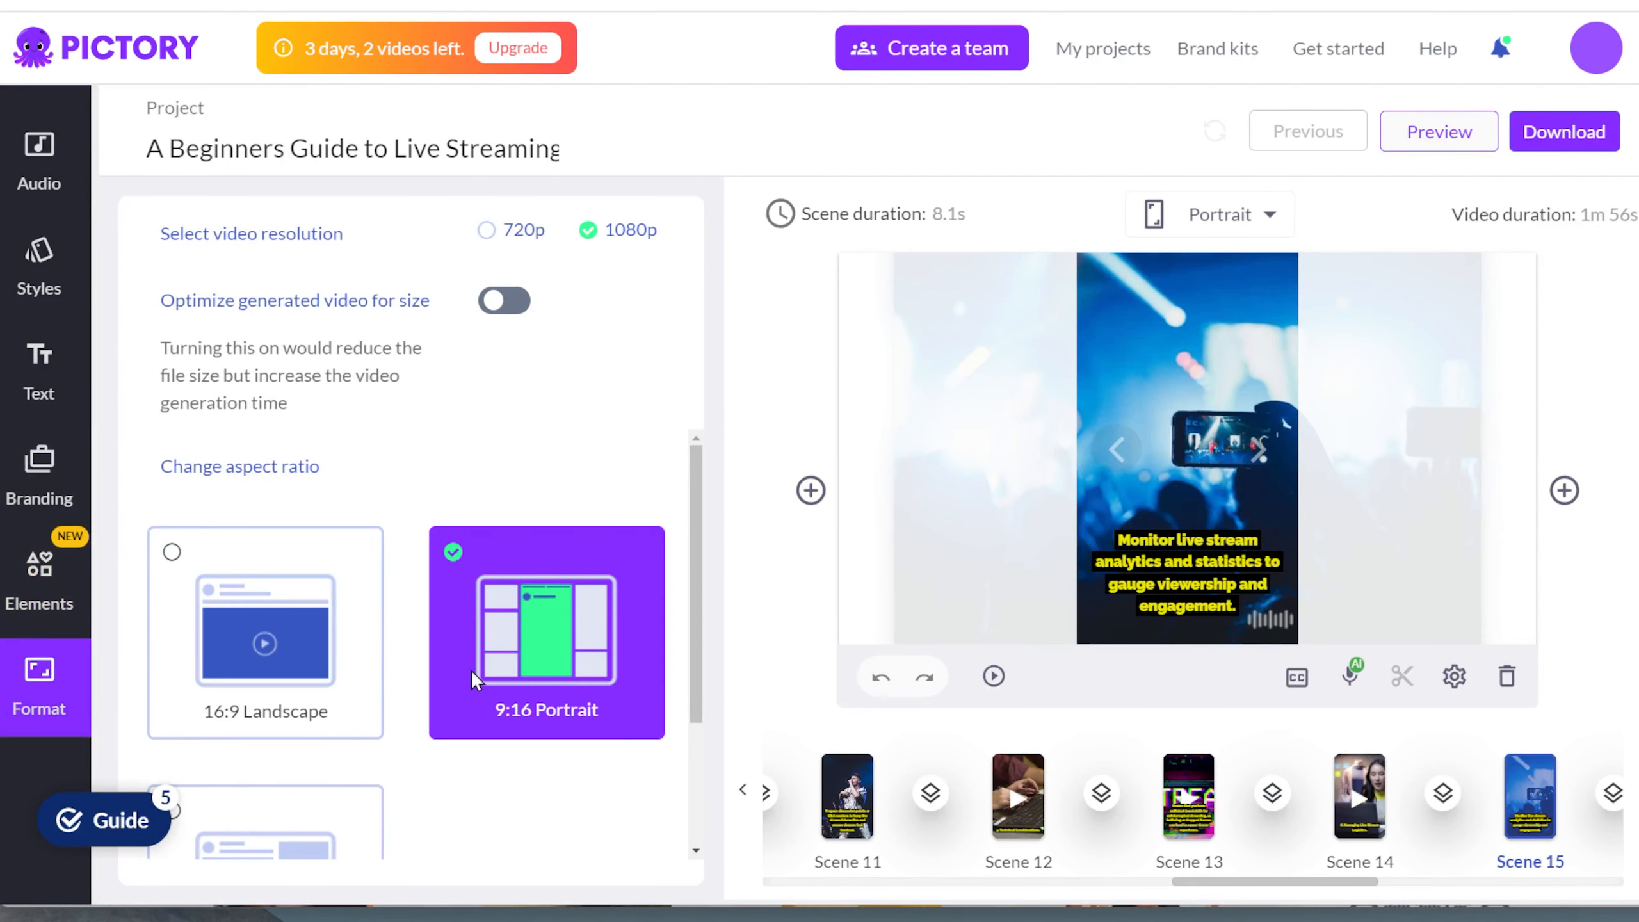
{"action": "left_click", "coordinate": [330, 675]}
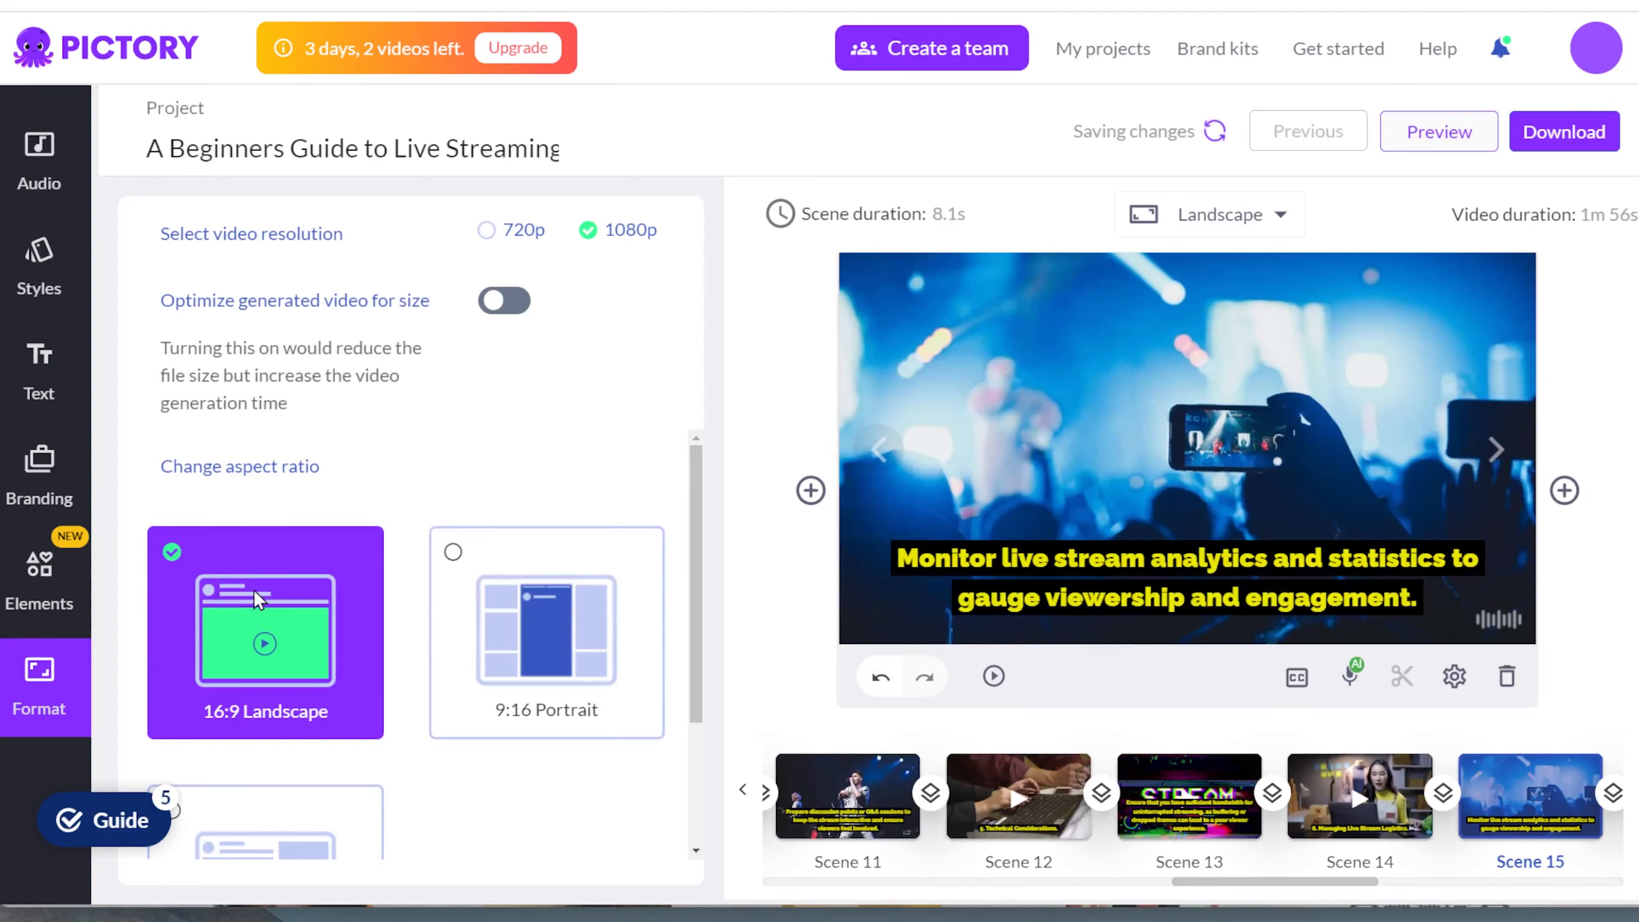
Step: View the visuals library for scene 15 and the uploaded images and videos
{"action": "scroll", "coordinate": [52, 420], "scroll_direction": "up", "scroll_amount": 3}
{"action": "left_click", "coordinate": [39, 255]}
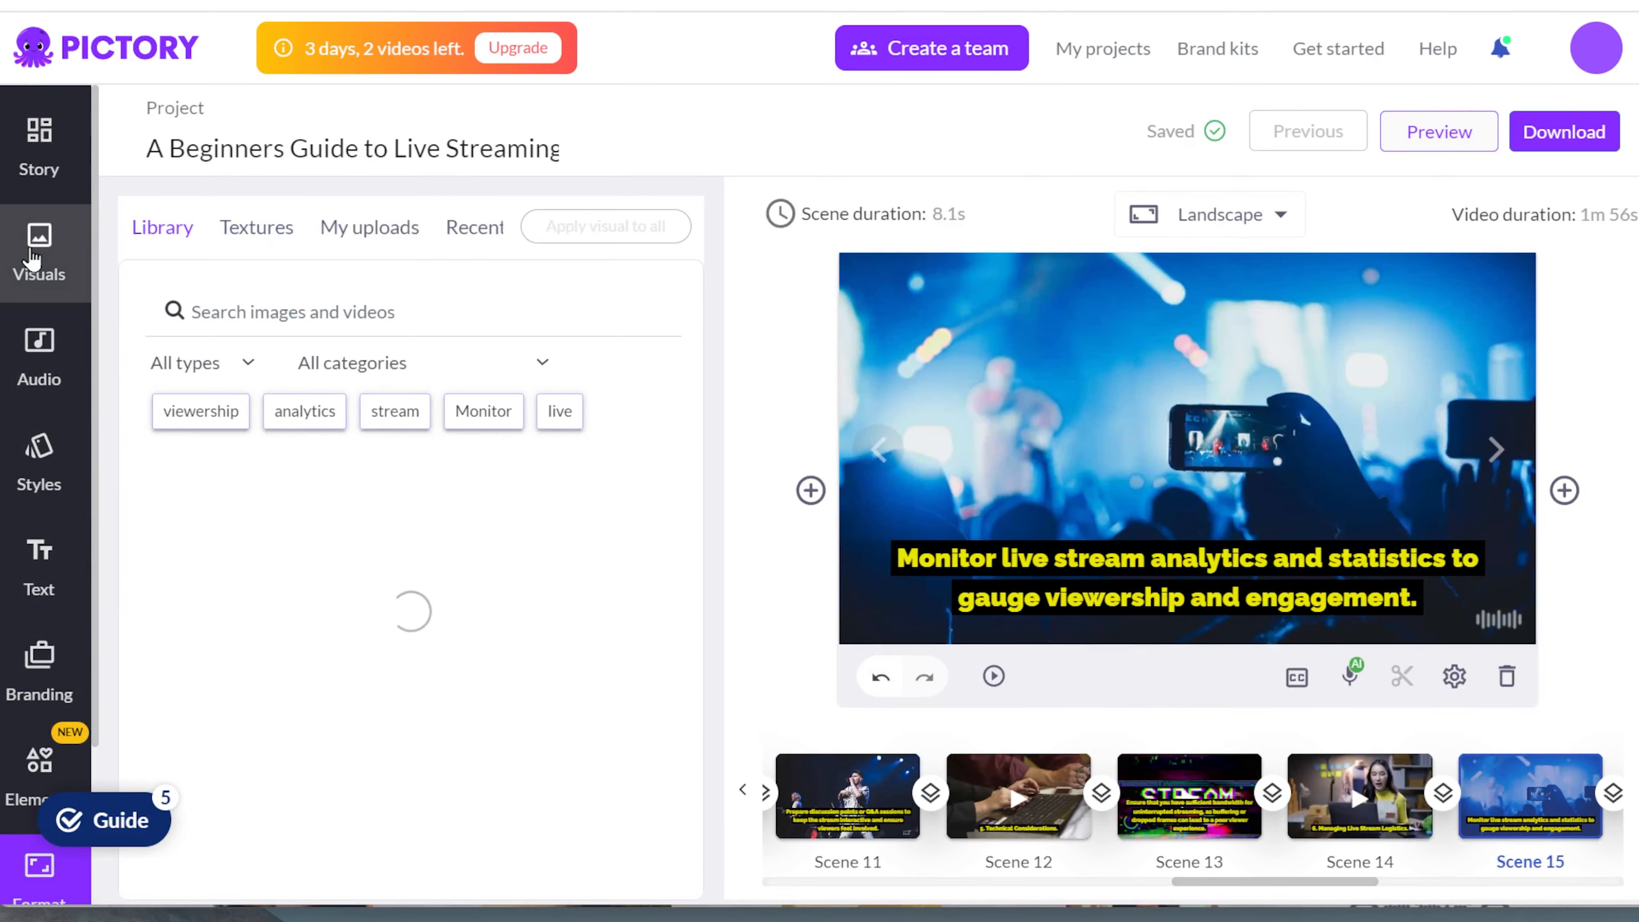
{"action": "left_click", "coordinate": [349, 240]}
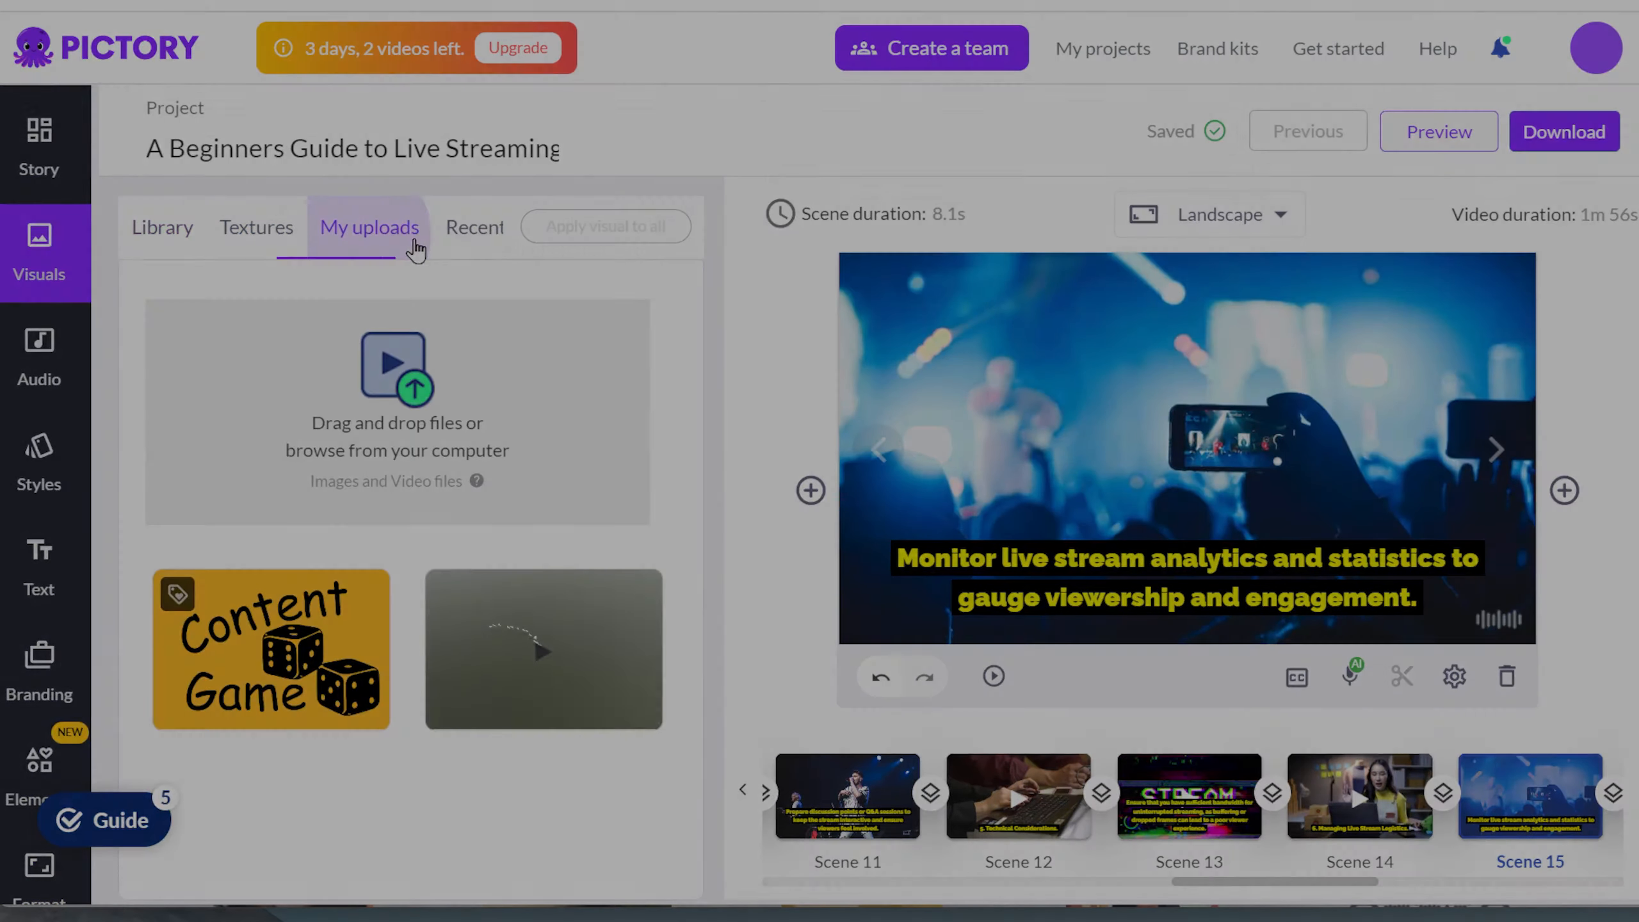